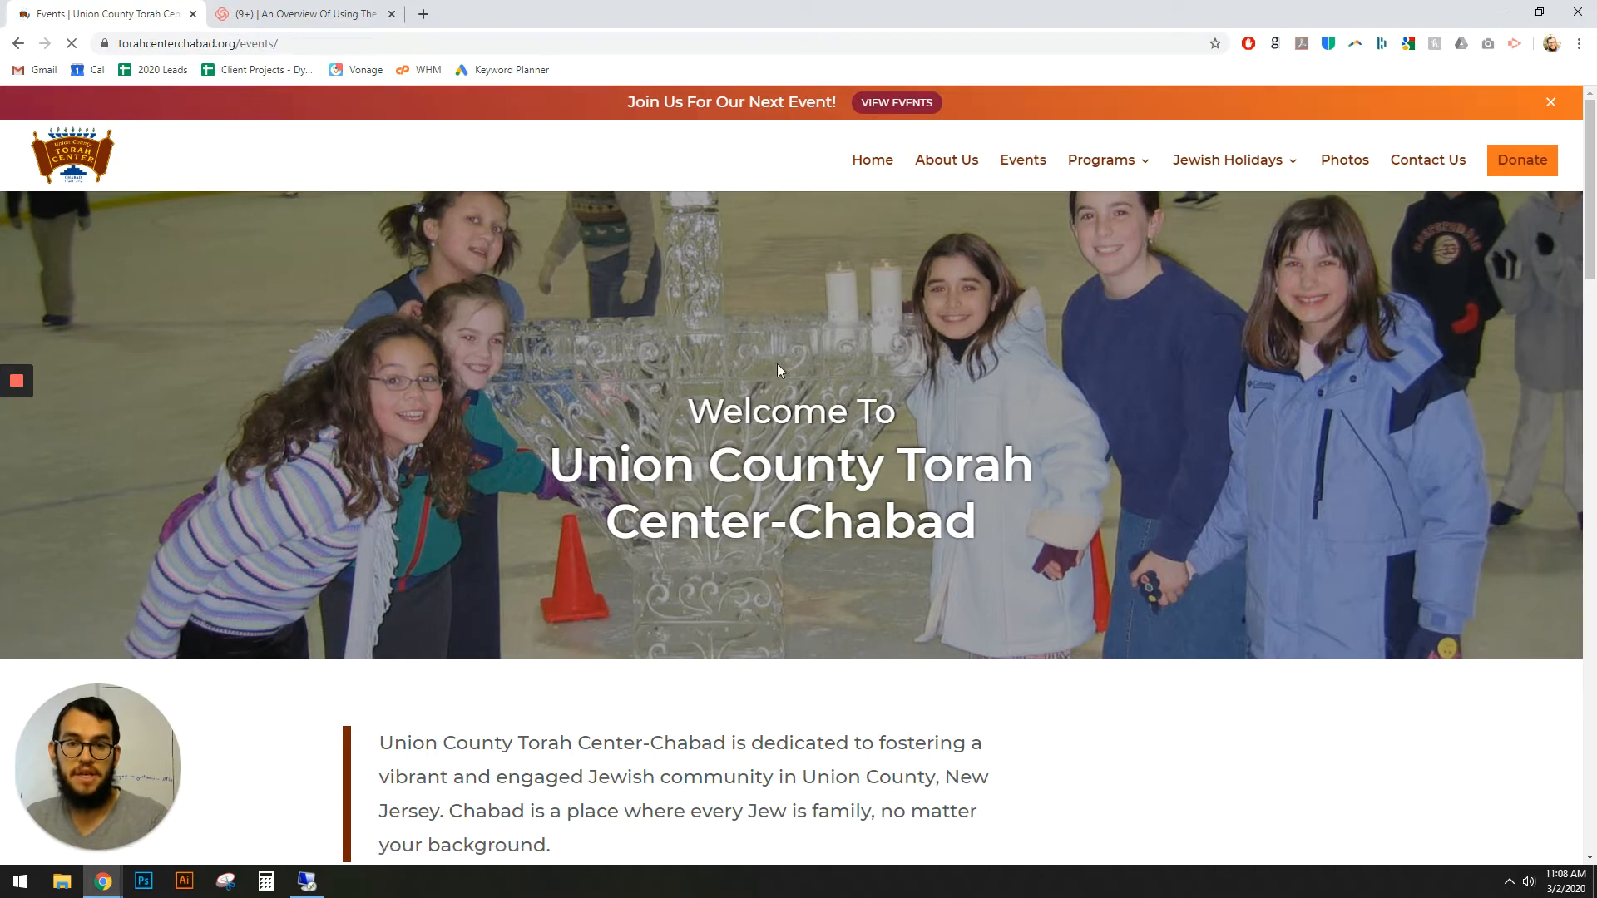
Open the Purim Celebration event from the Events page and look over its flyer and registration form
scroll(716, 384, down, 2)
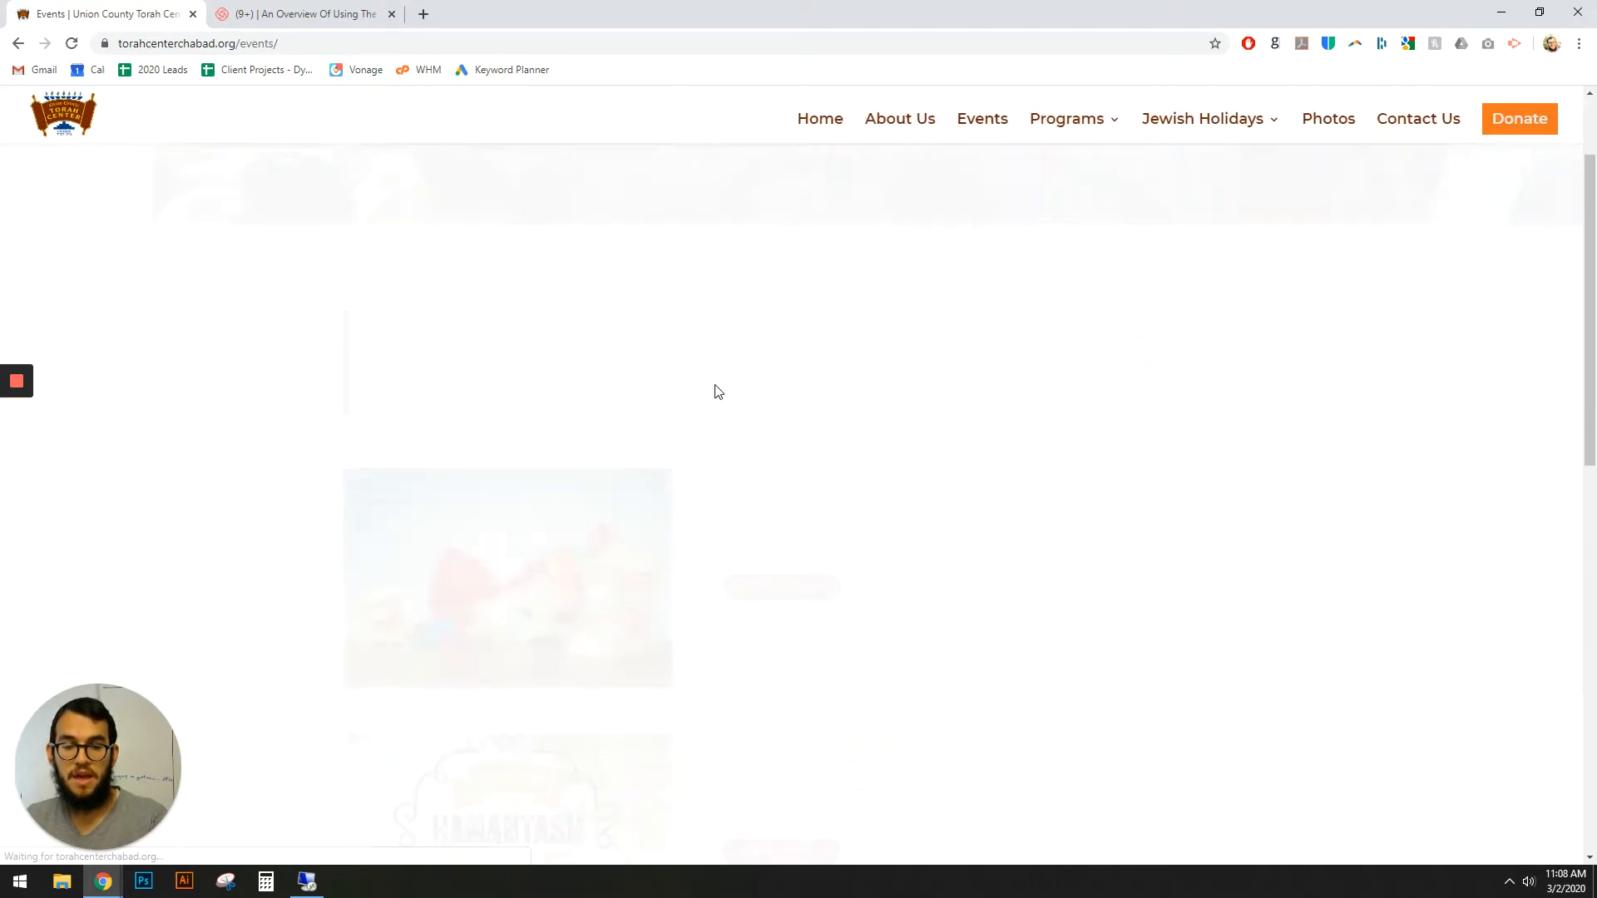
scroll(718, 392, down, 2)
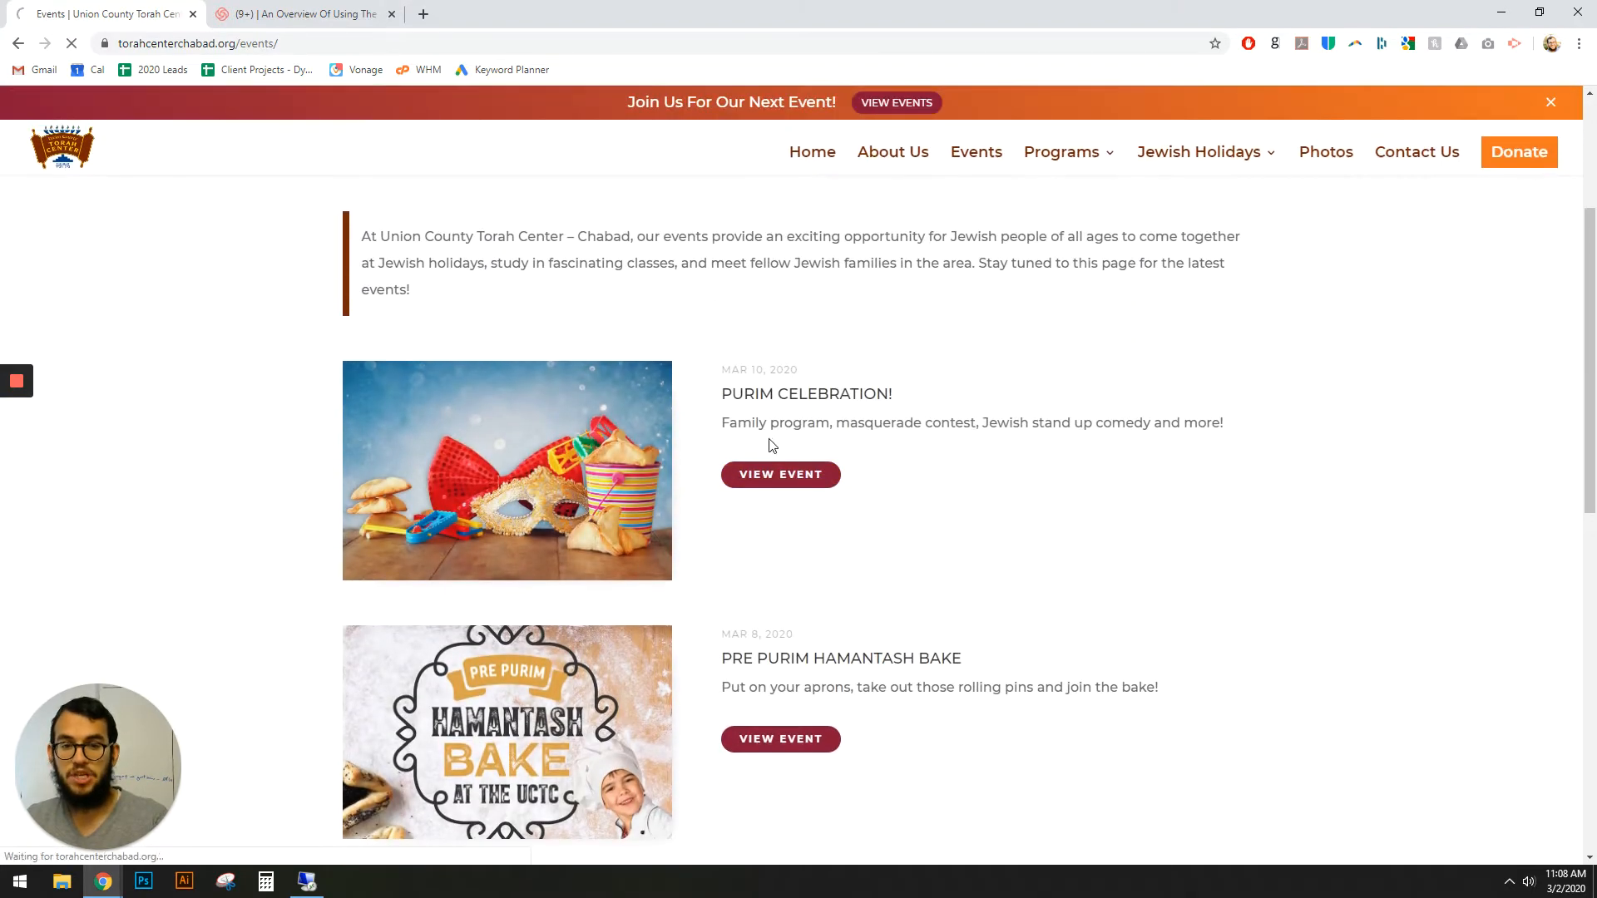
click(792, 464)
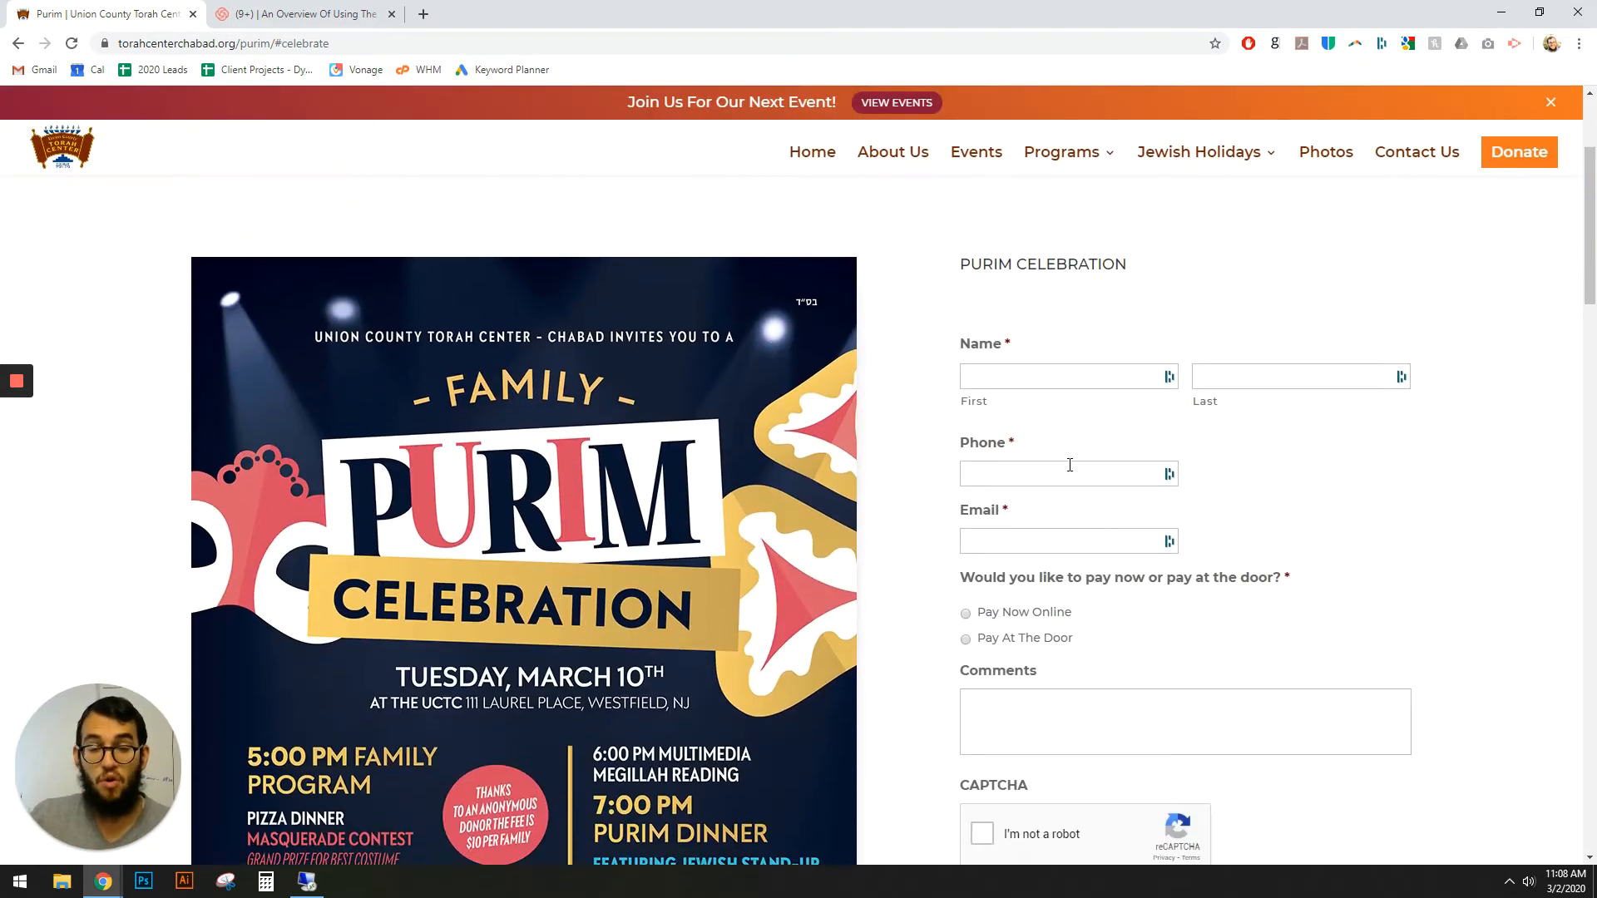
scroll(1070, 464, up, 3)
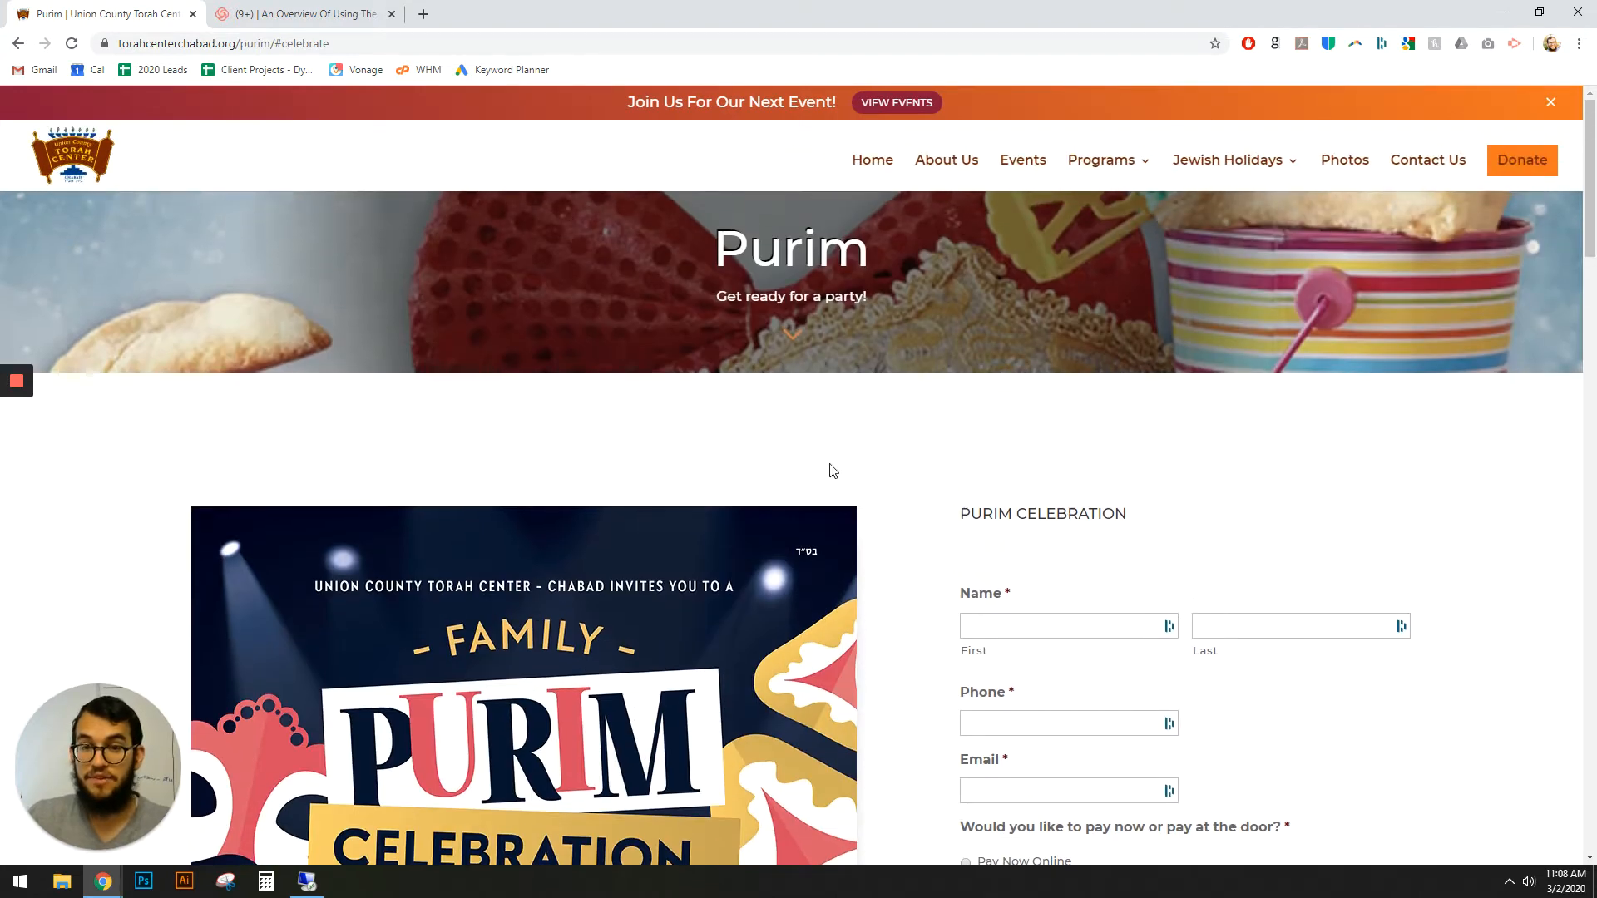
scroll(1043, 481, down, 2)
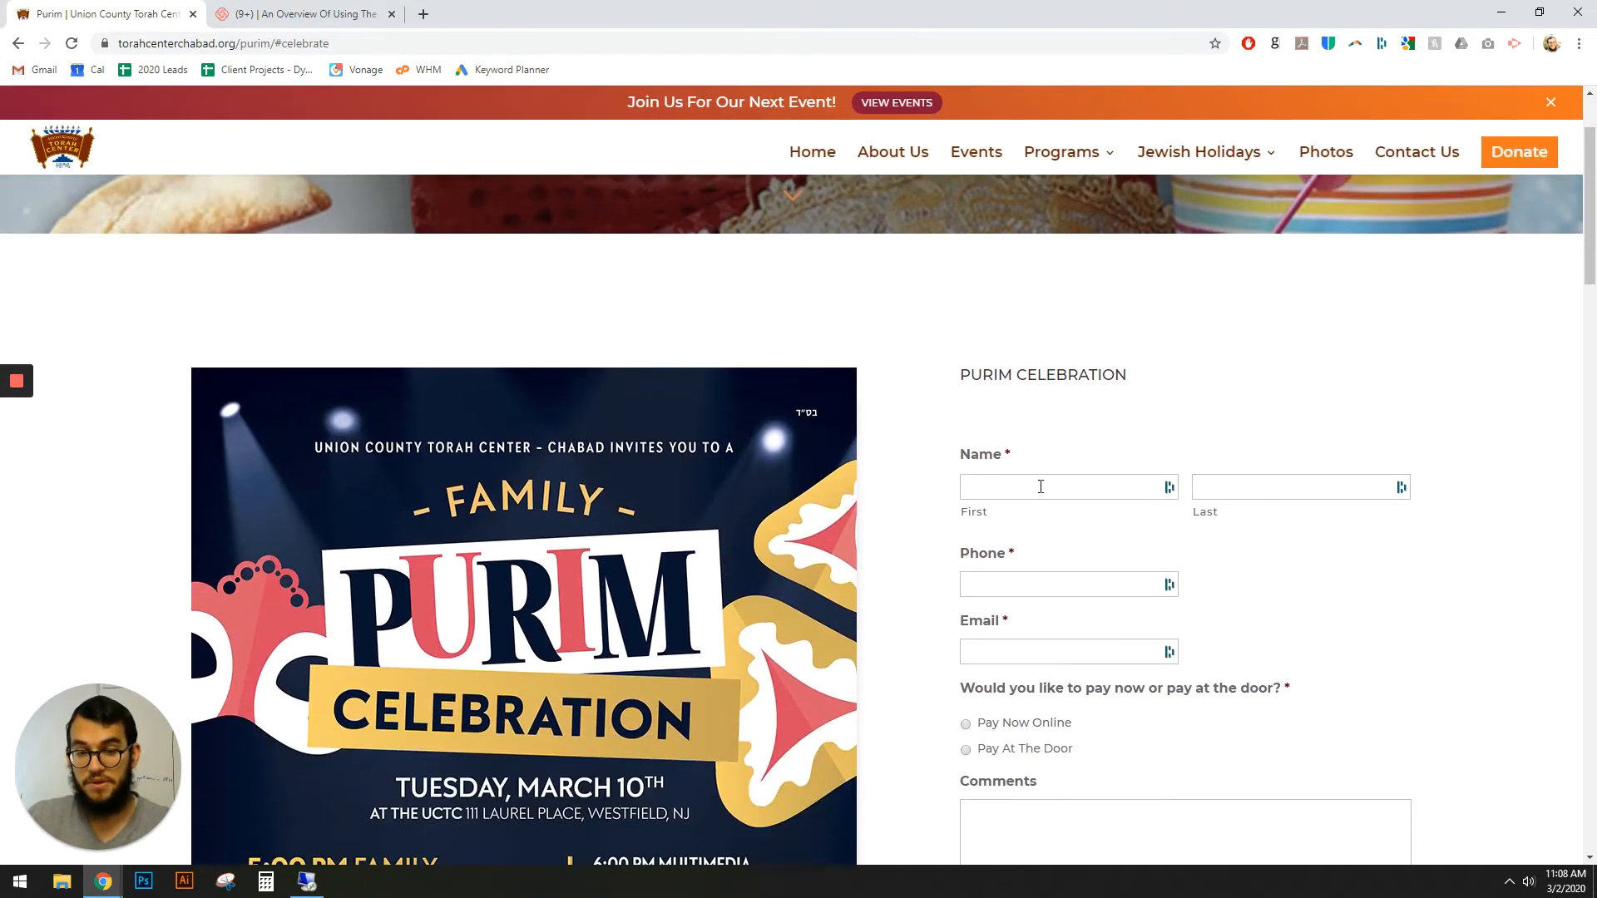
scroll(1013, 555, up, 2)
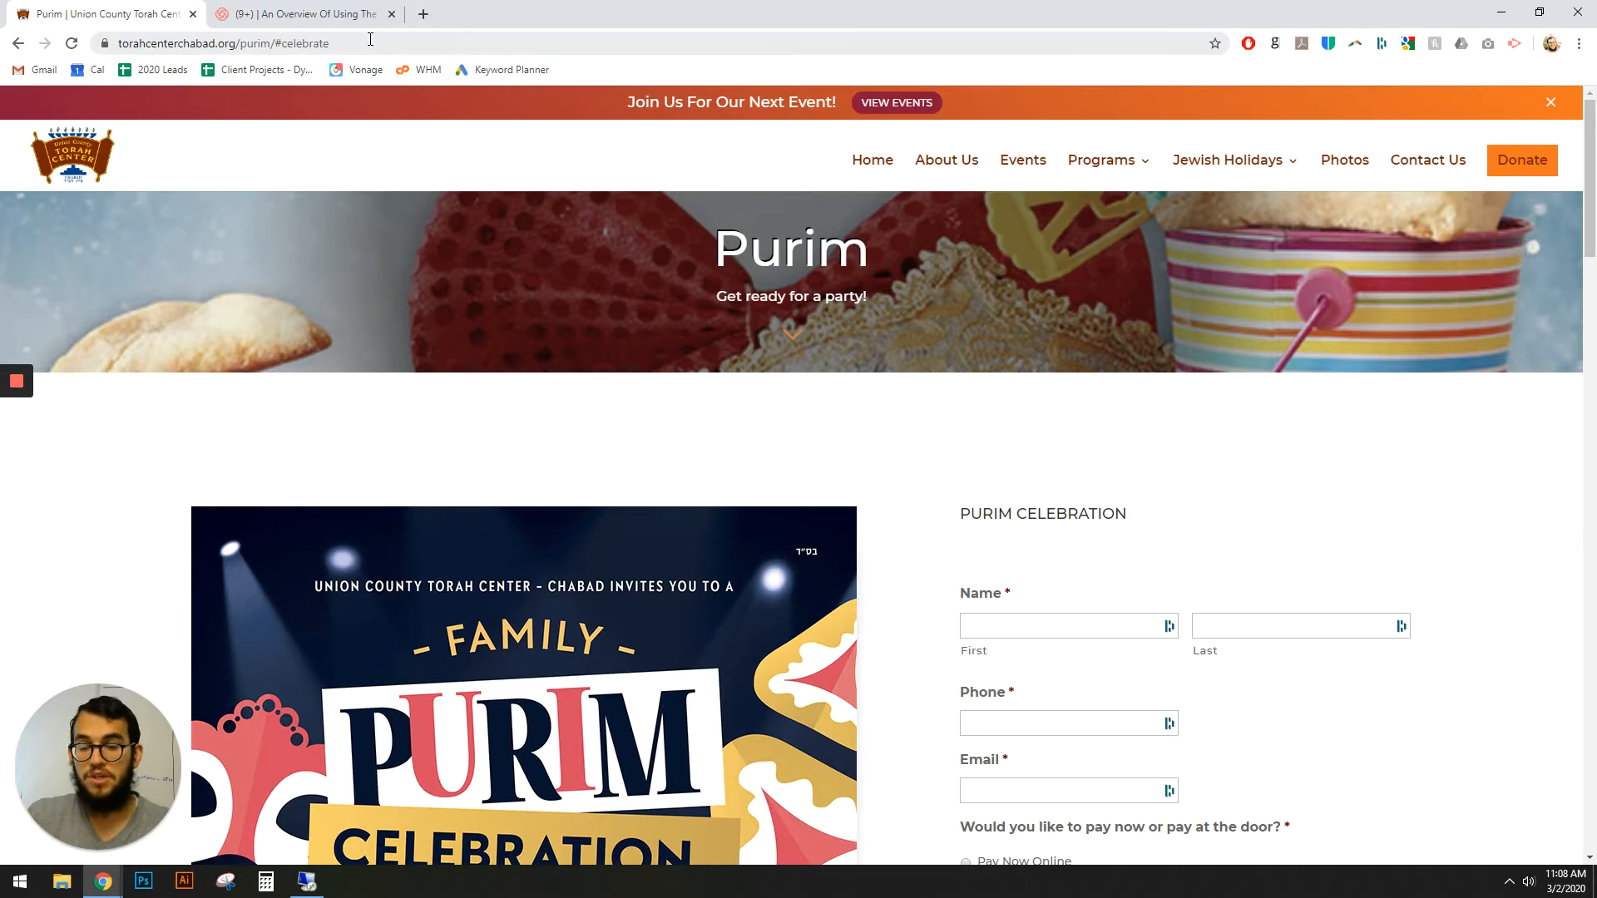
Go to the site's wp-admin address and log in to WordPress with the prefilled credentials
drag(370, 39, 274, 44)
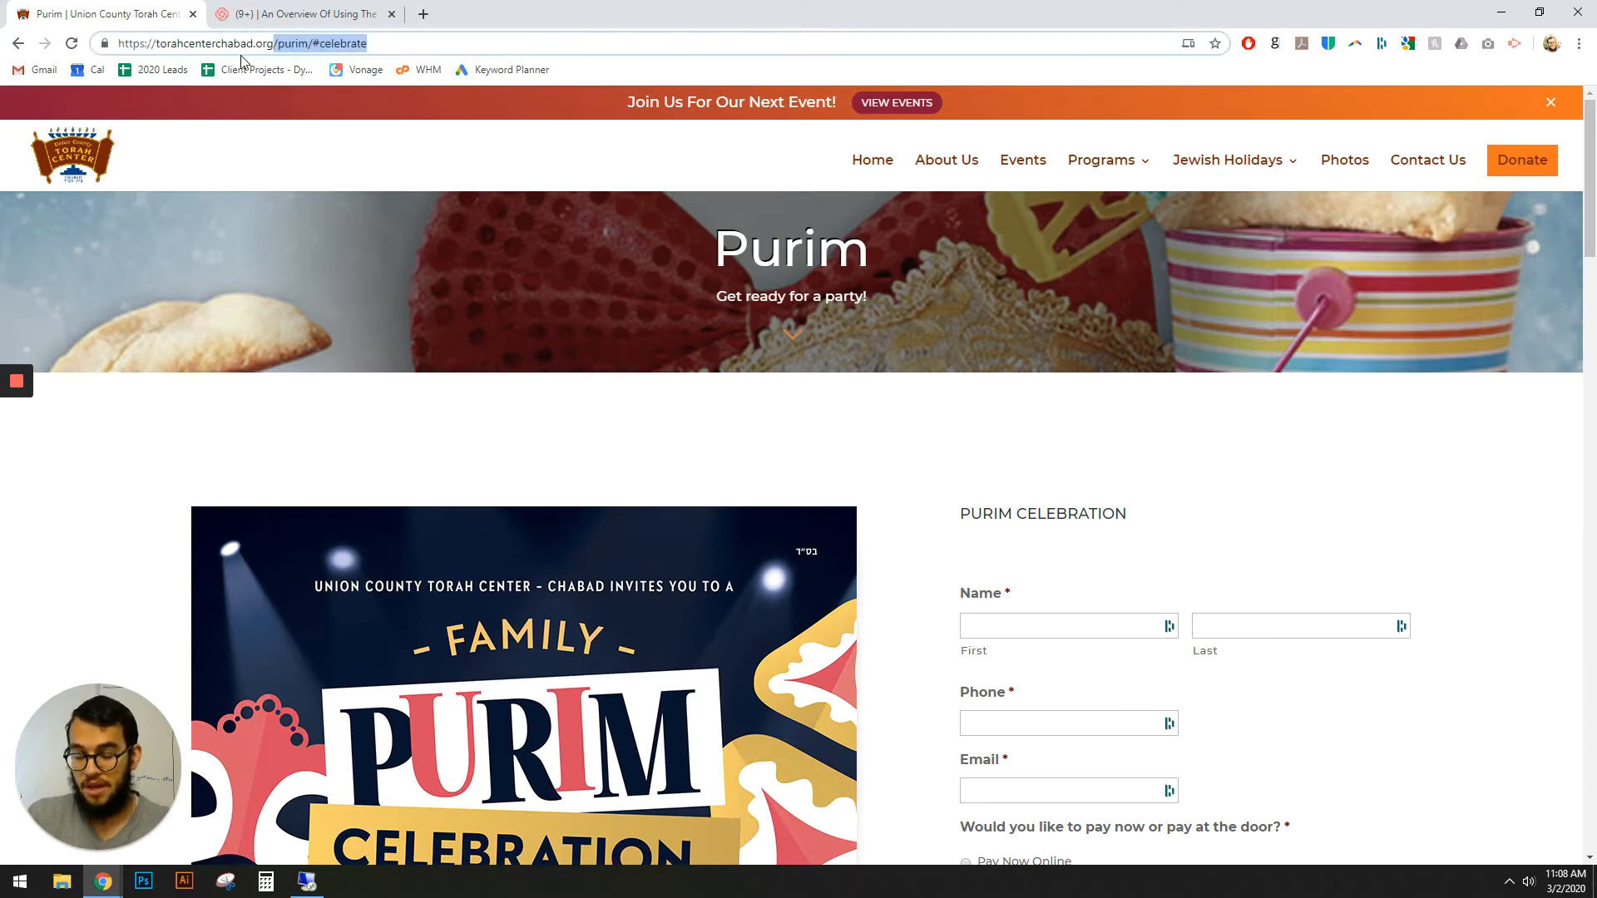
text(/)
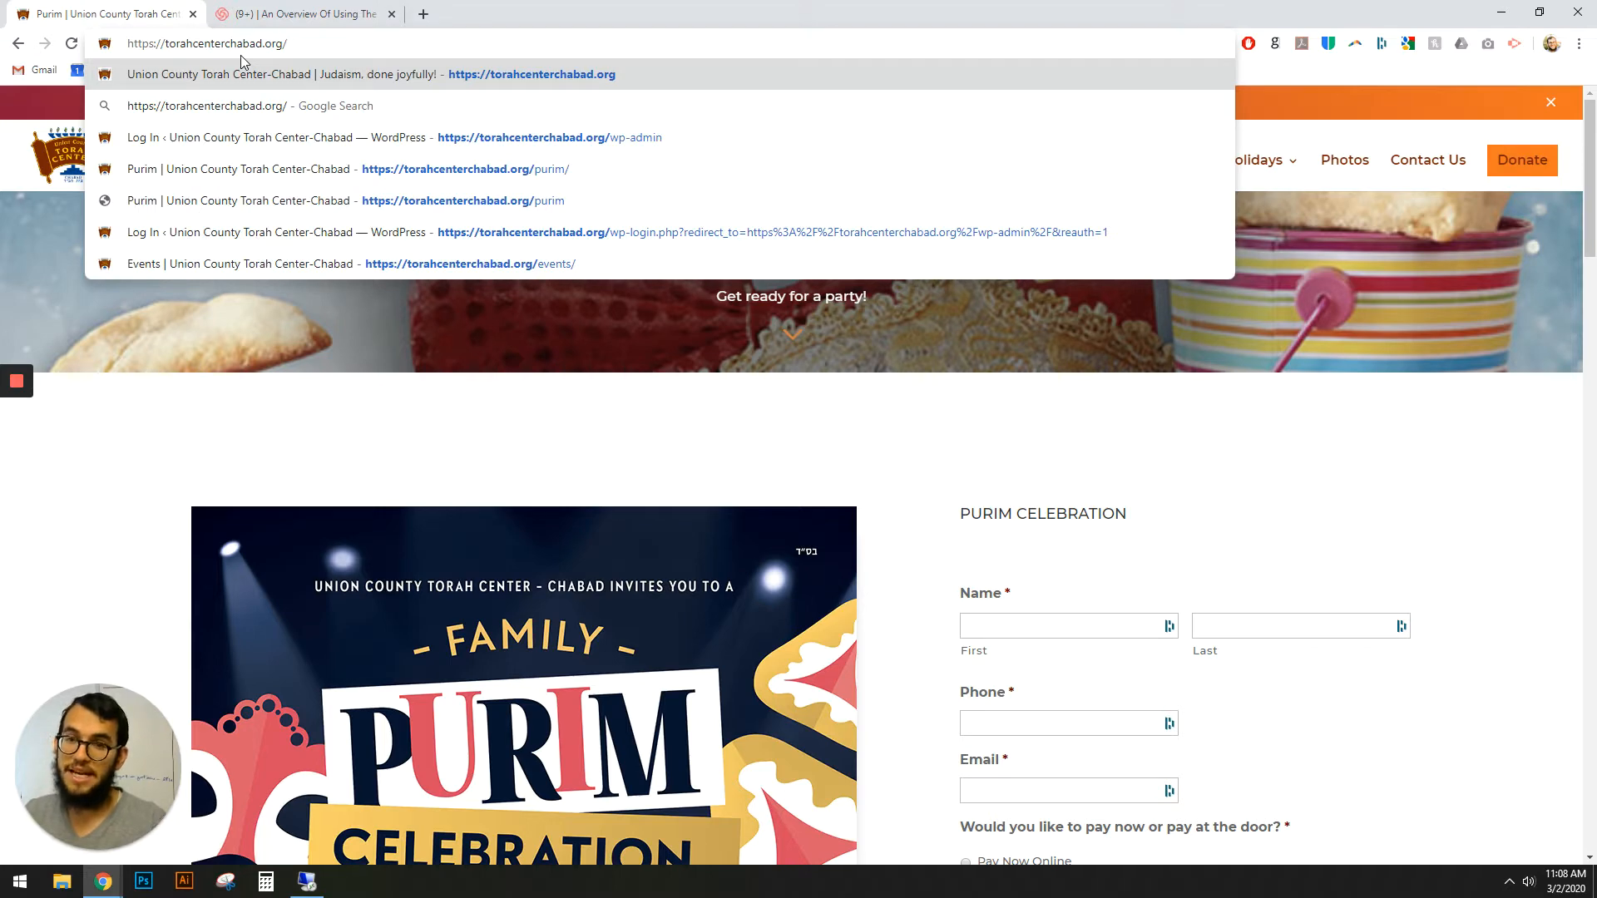
text(wp-admin)
key(Return)
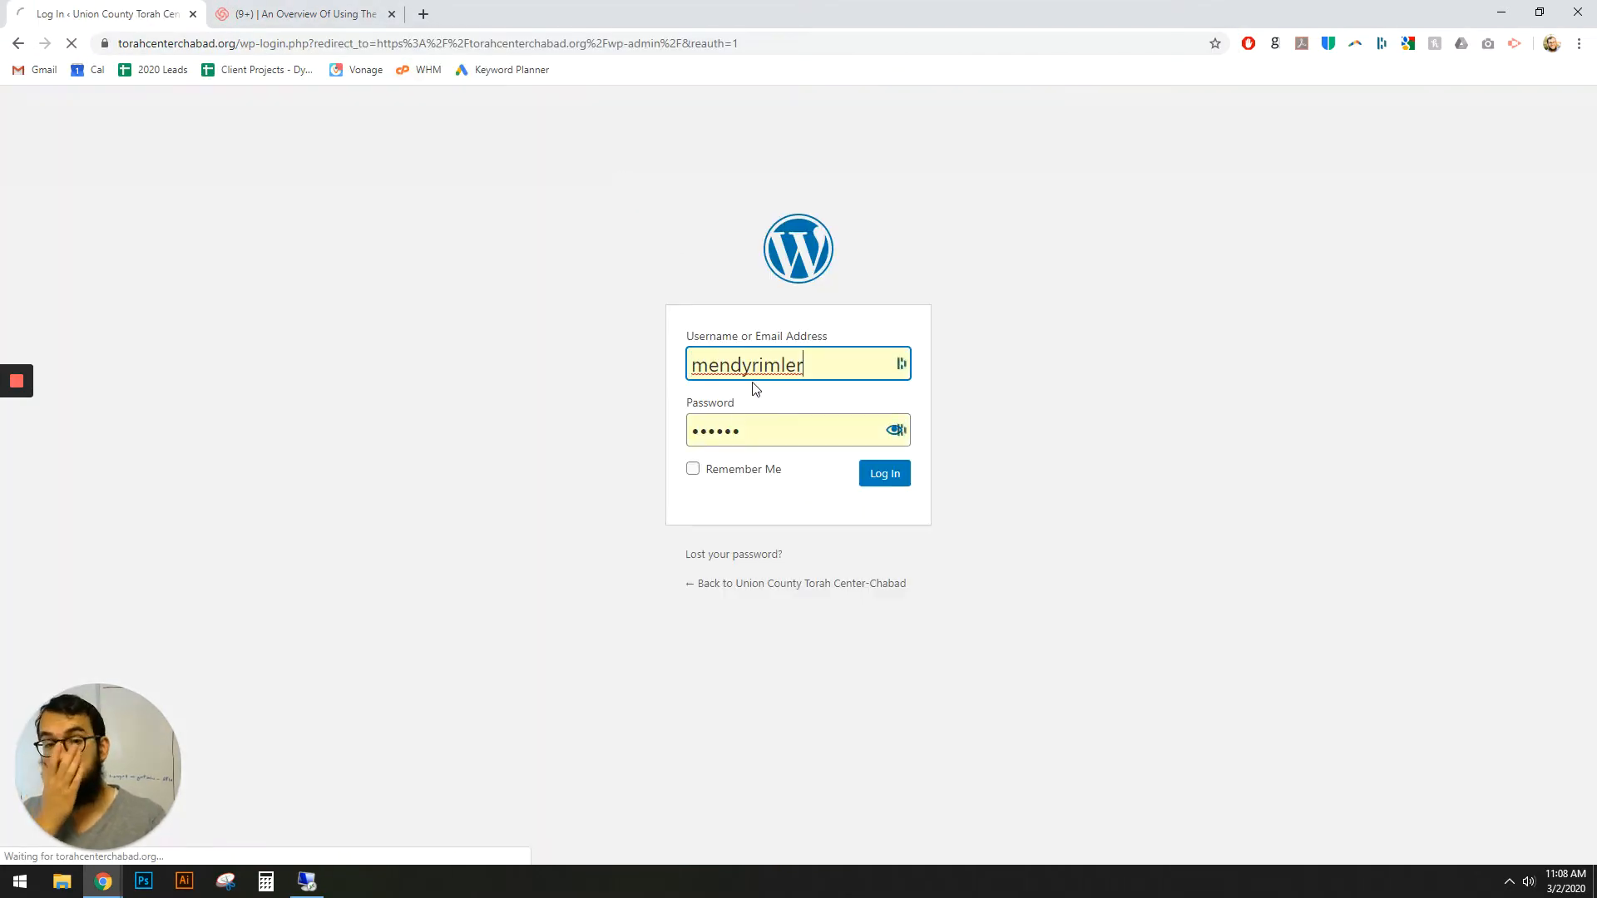
click(885, 474)
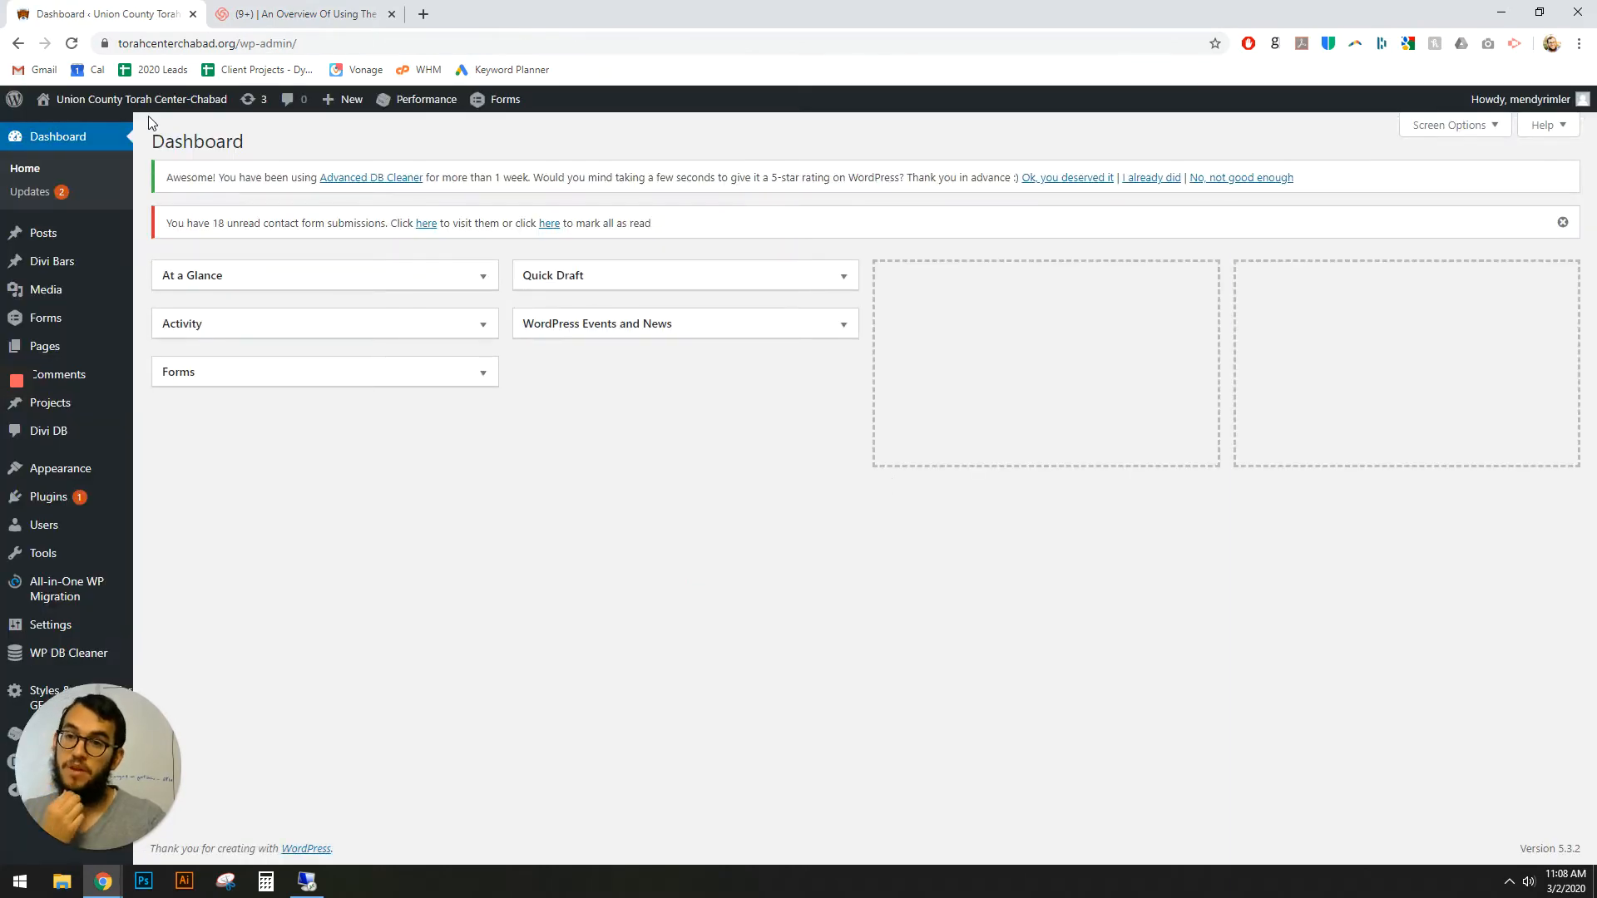
Visit the site's Purim page under Jewish Holidays, reload it, and enable the Visual Builder
click(141, 114)
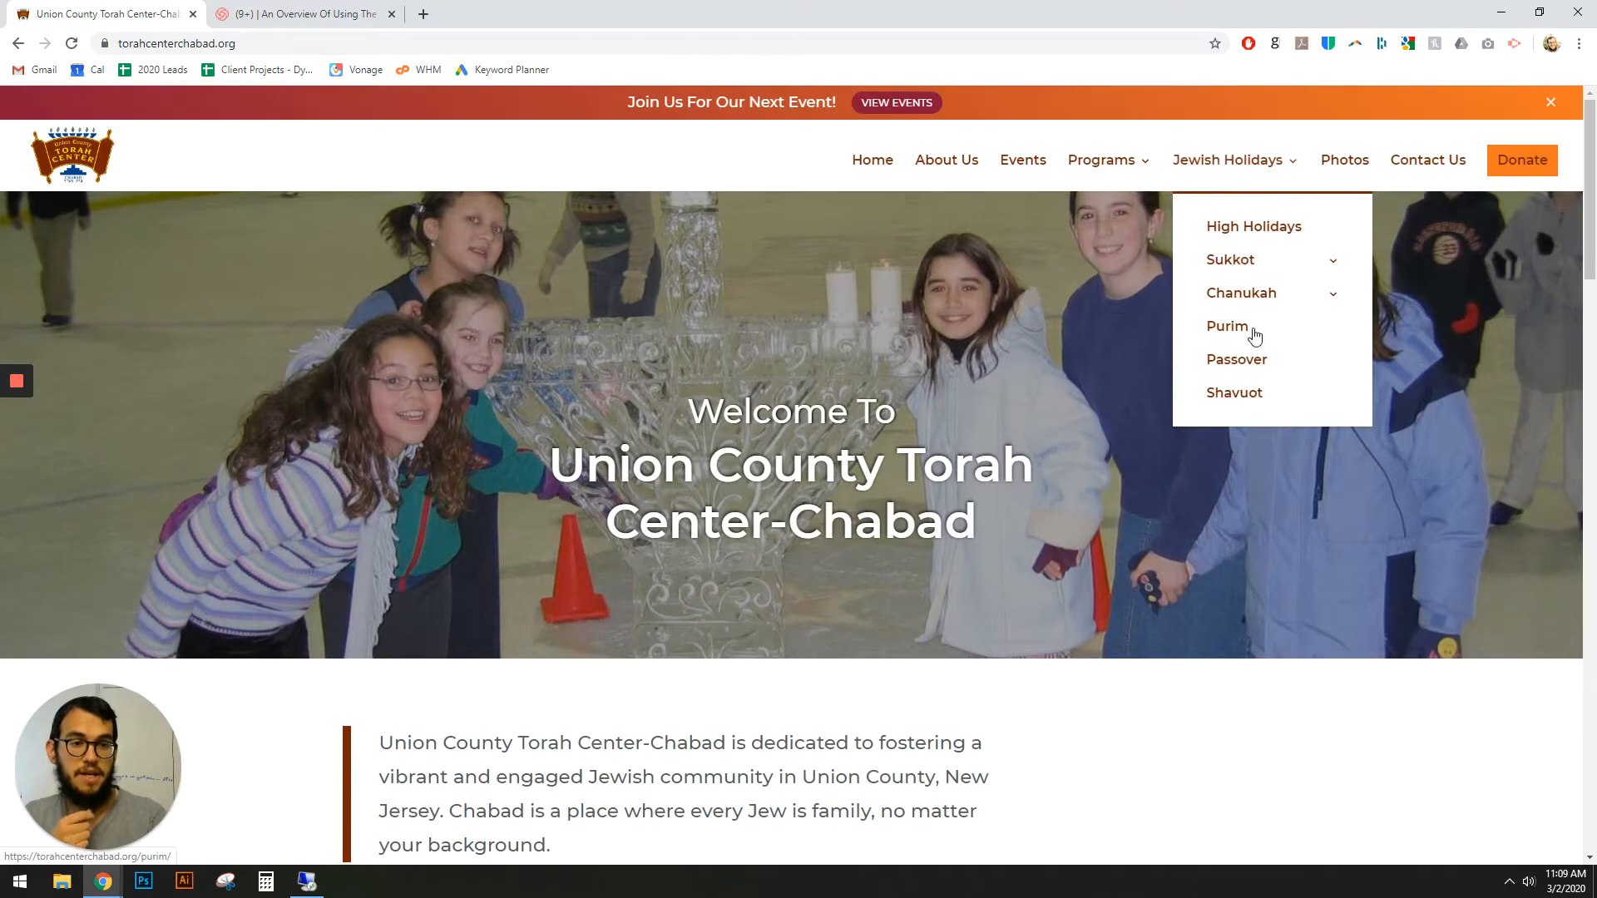
click(1240, 331)
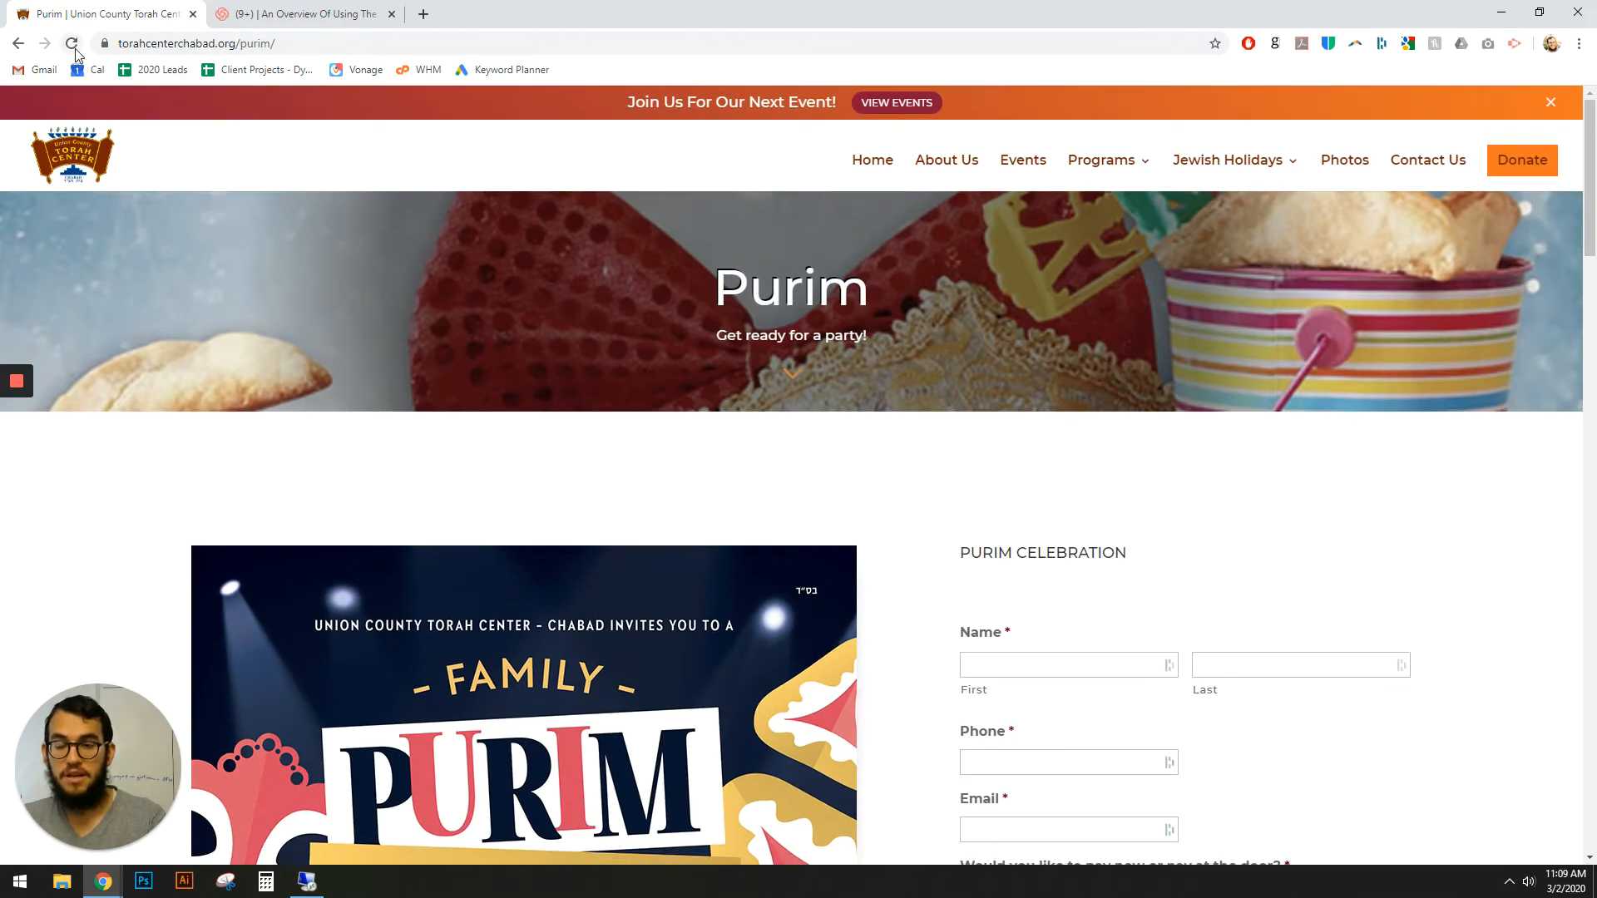
click(72, 44)
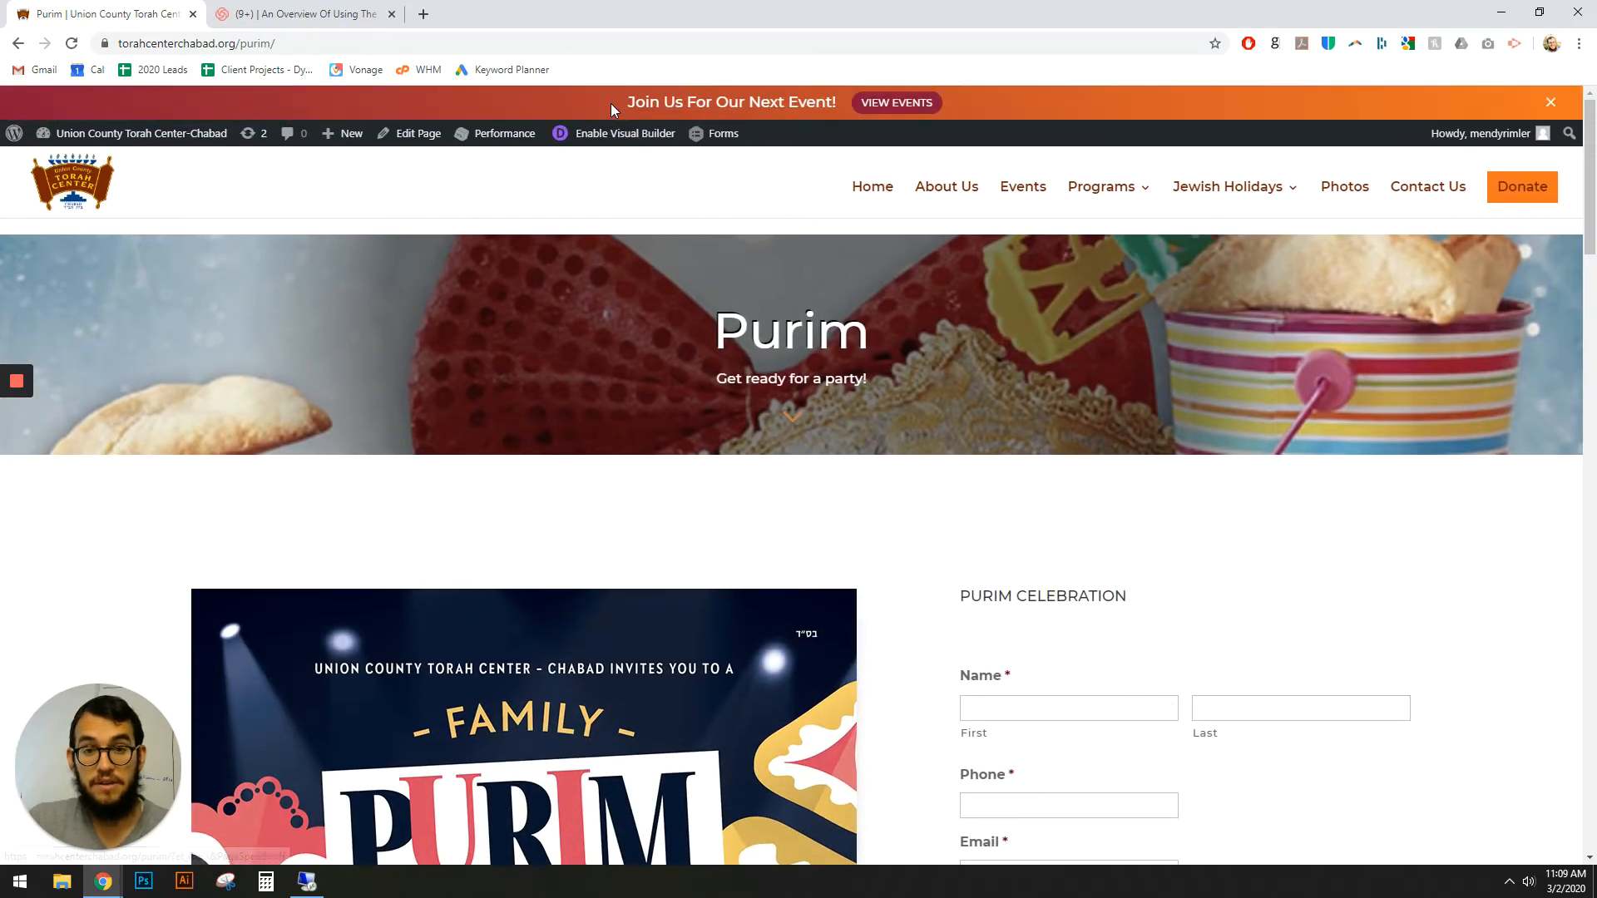
click(605, 137)
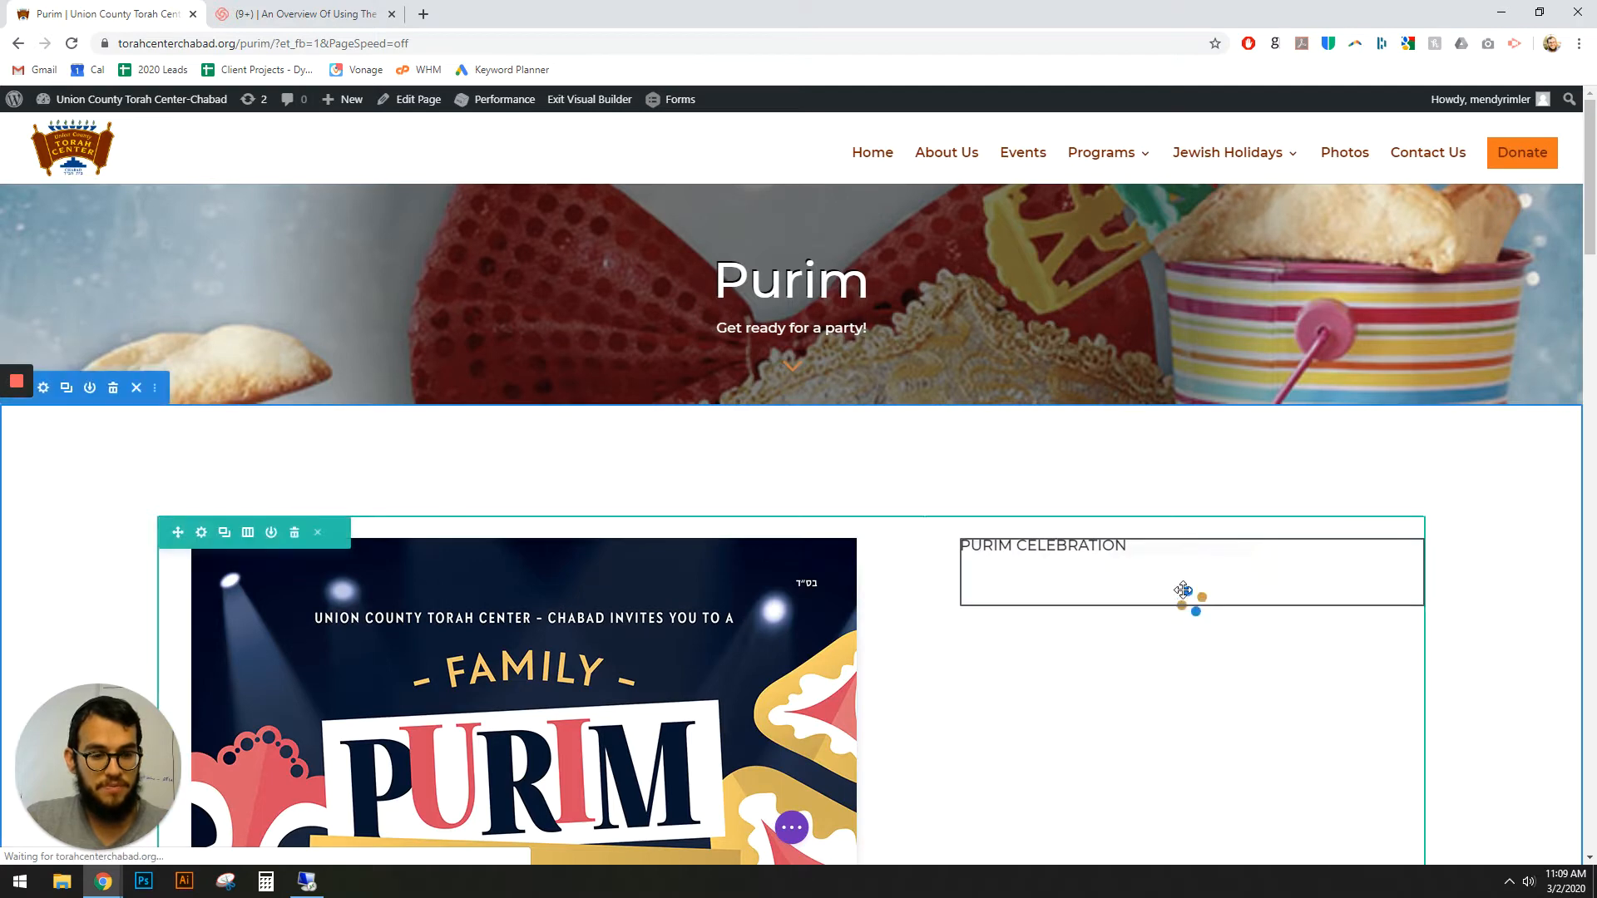
Inspect the gravityform shortcode in the PURIM CELEBRATION text module's settings, and close the settings without saving
mouse_move(1183, 591)
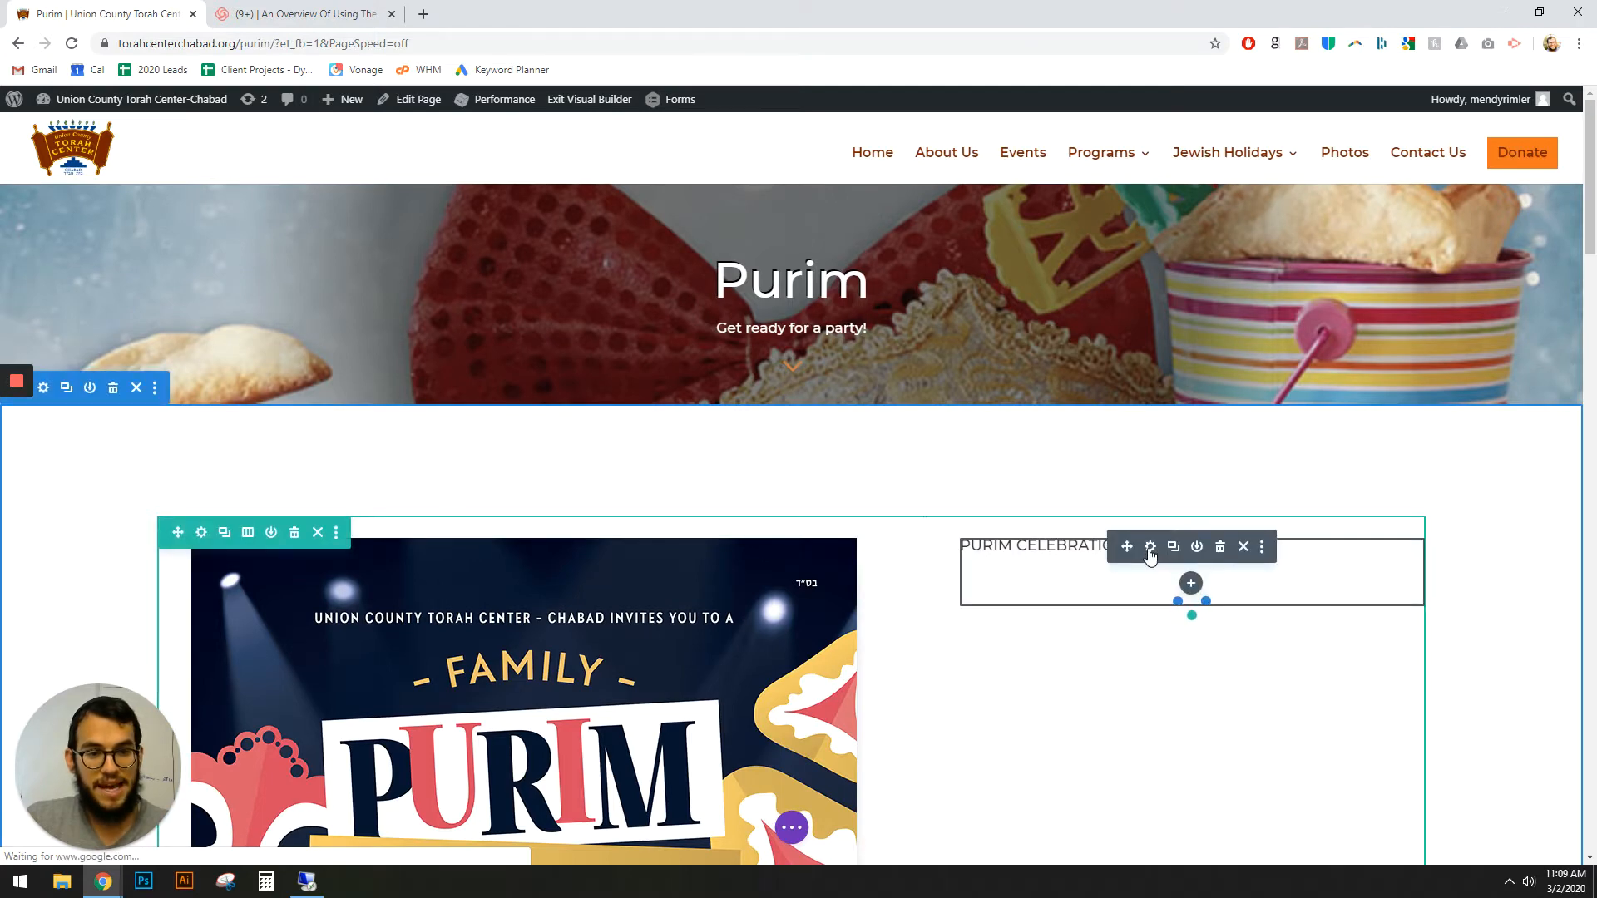
click(1150, 549)
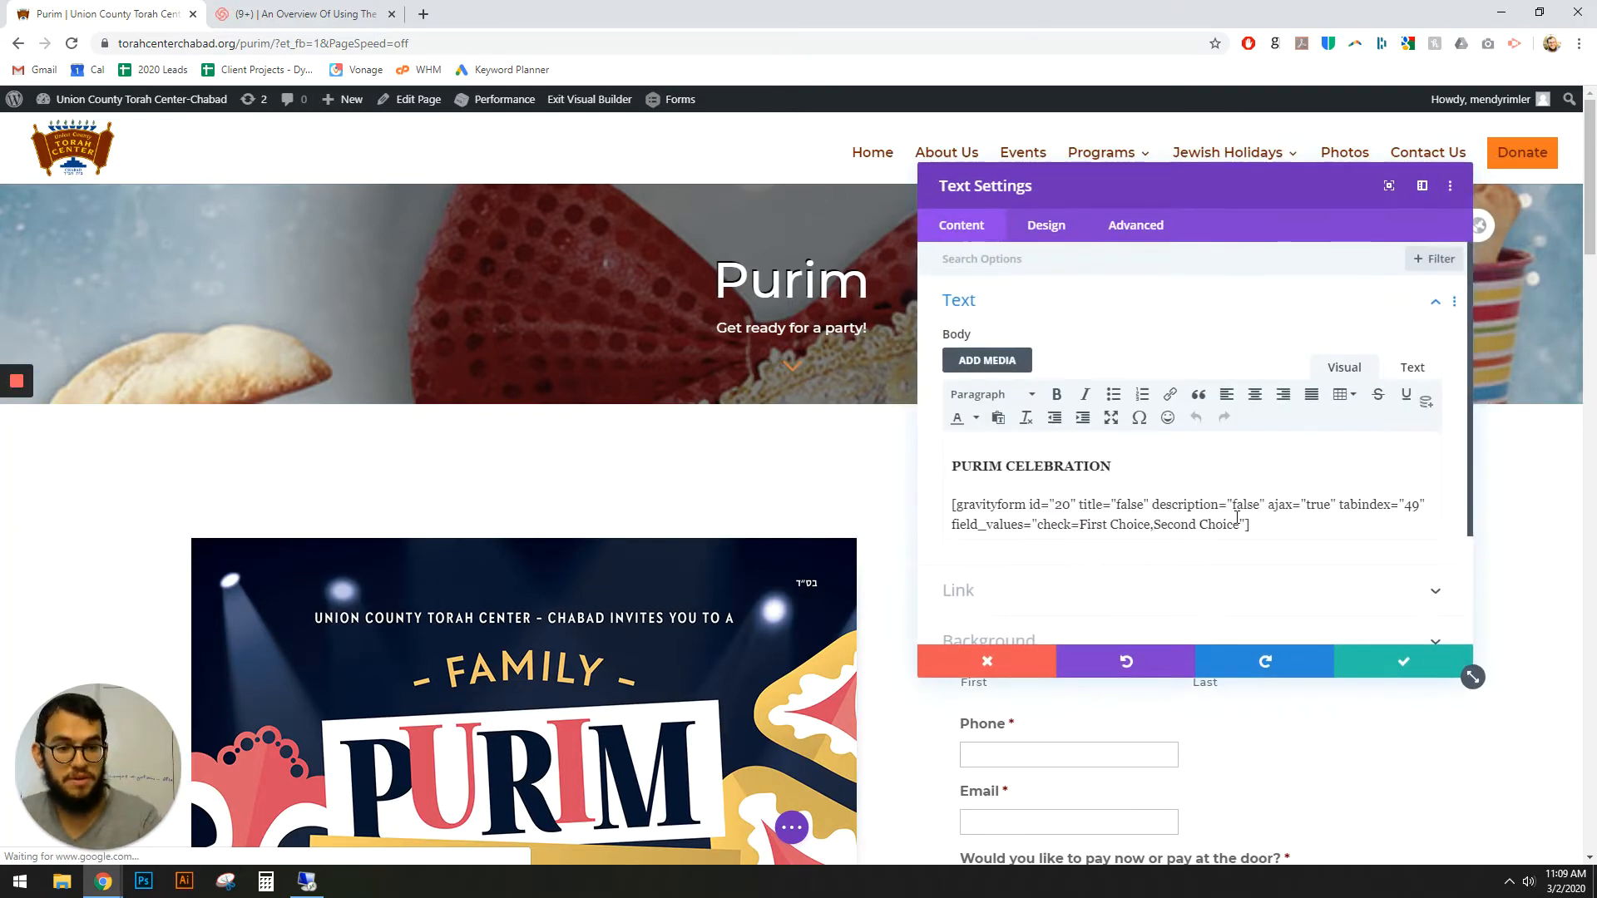
triple_click(1216, 566)
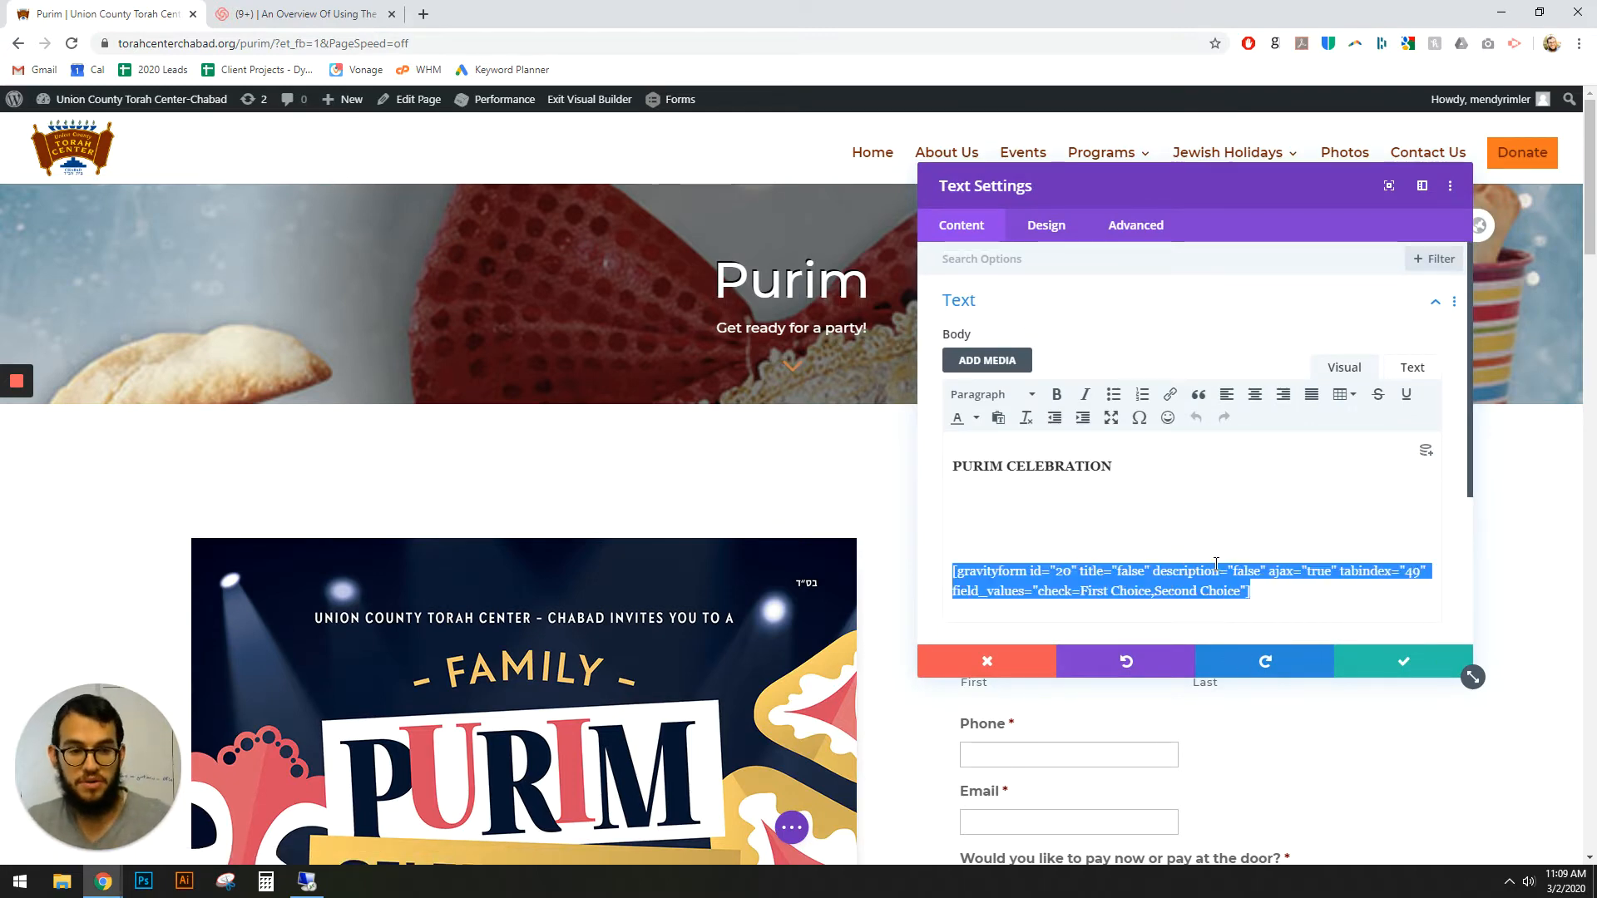
triple_click(1226, 569)
triple_click(1240, 570)
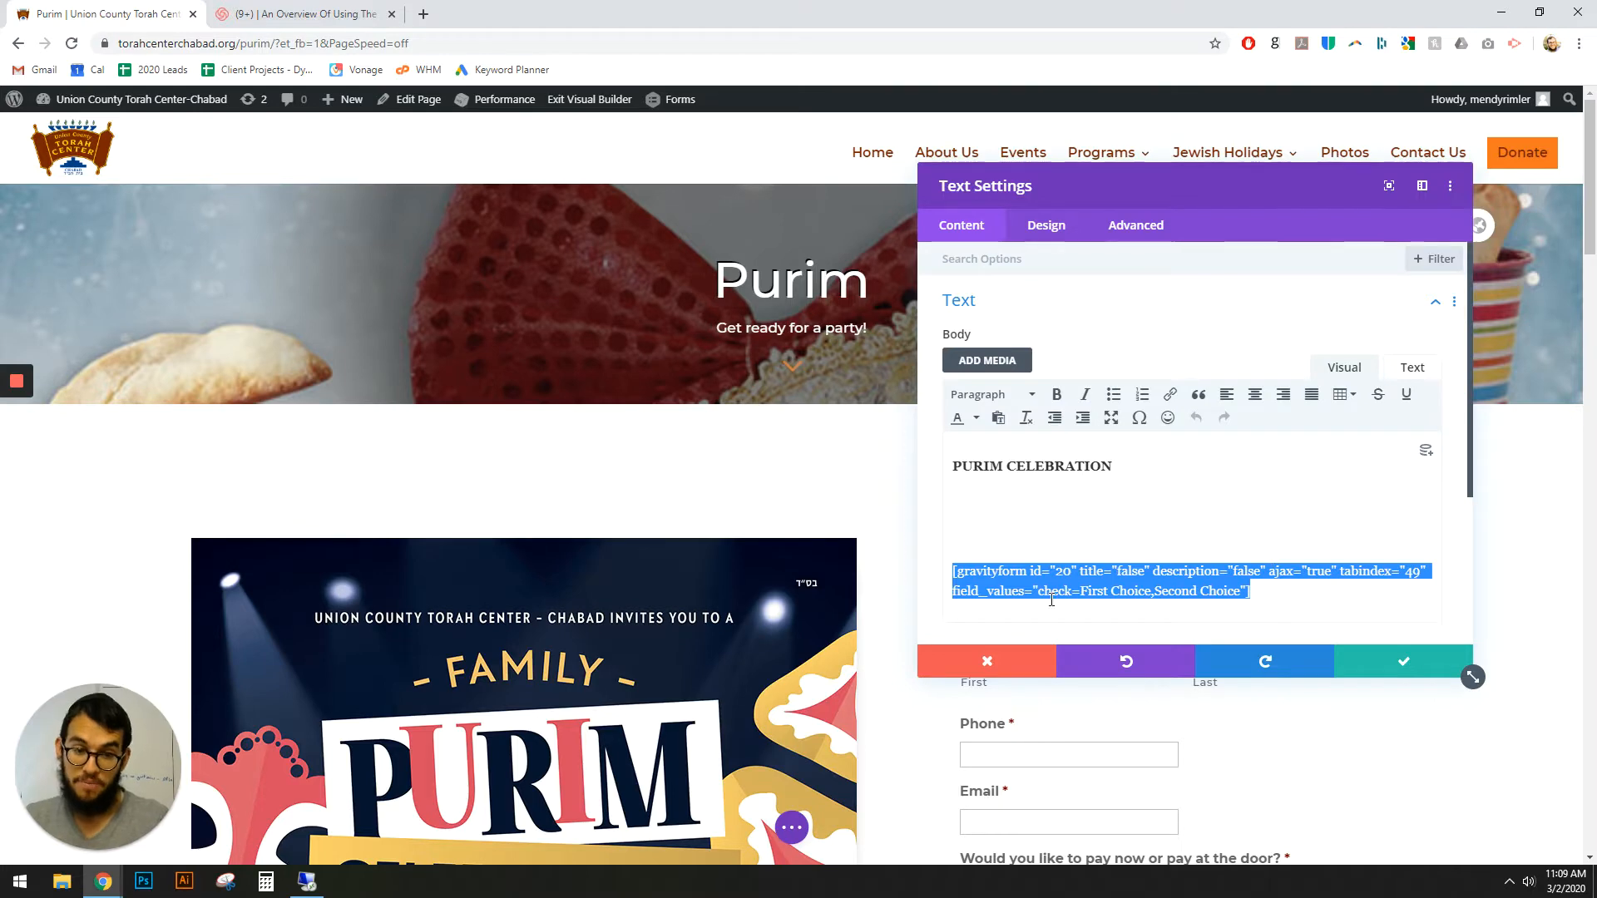
click(998, 661)
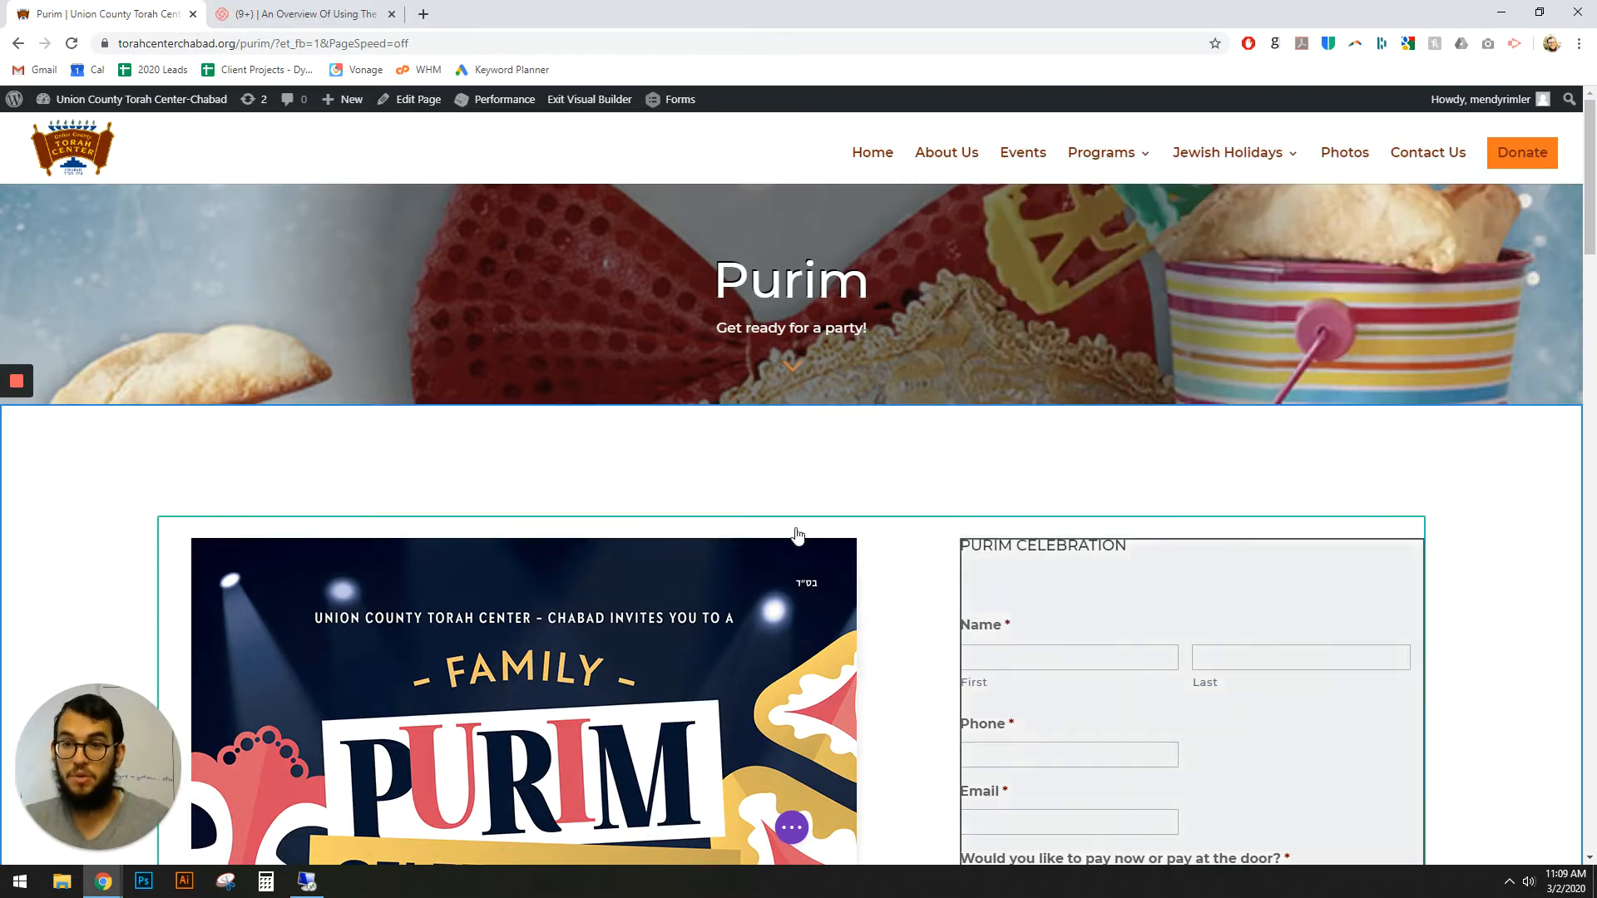
Leave the Visual Builder for the WordPress dashboard, discarding the unsaved page changes
mouse_move(158, 115)
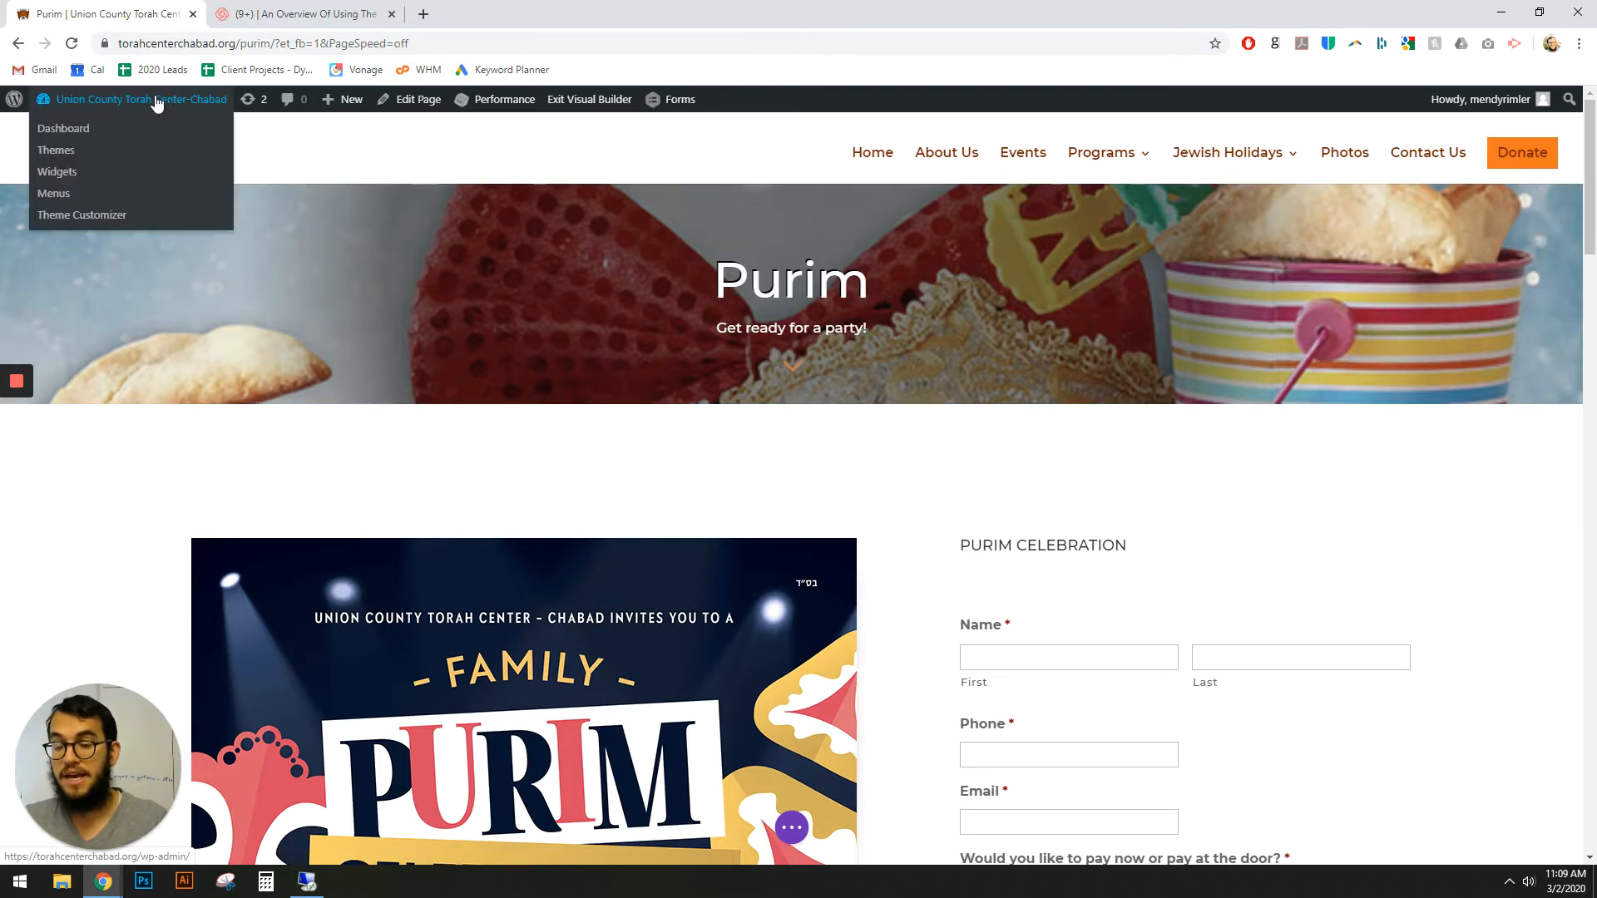
click(157, 99)
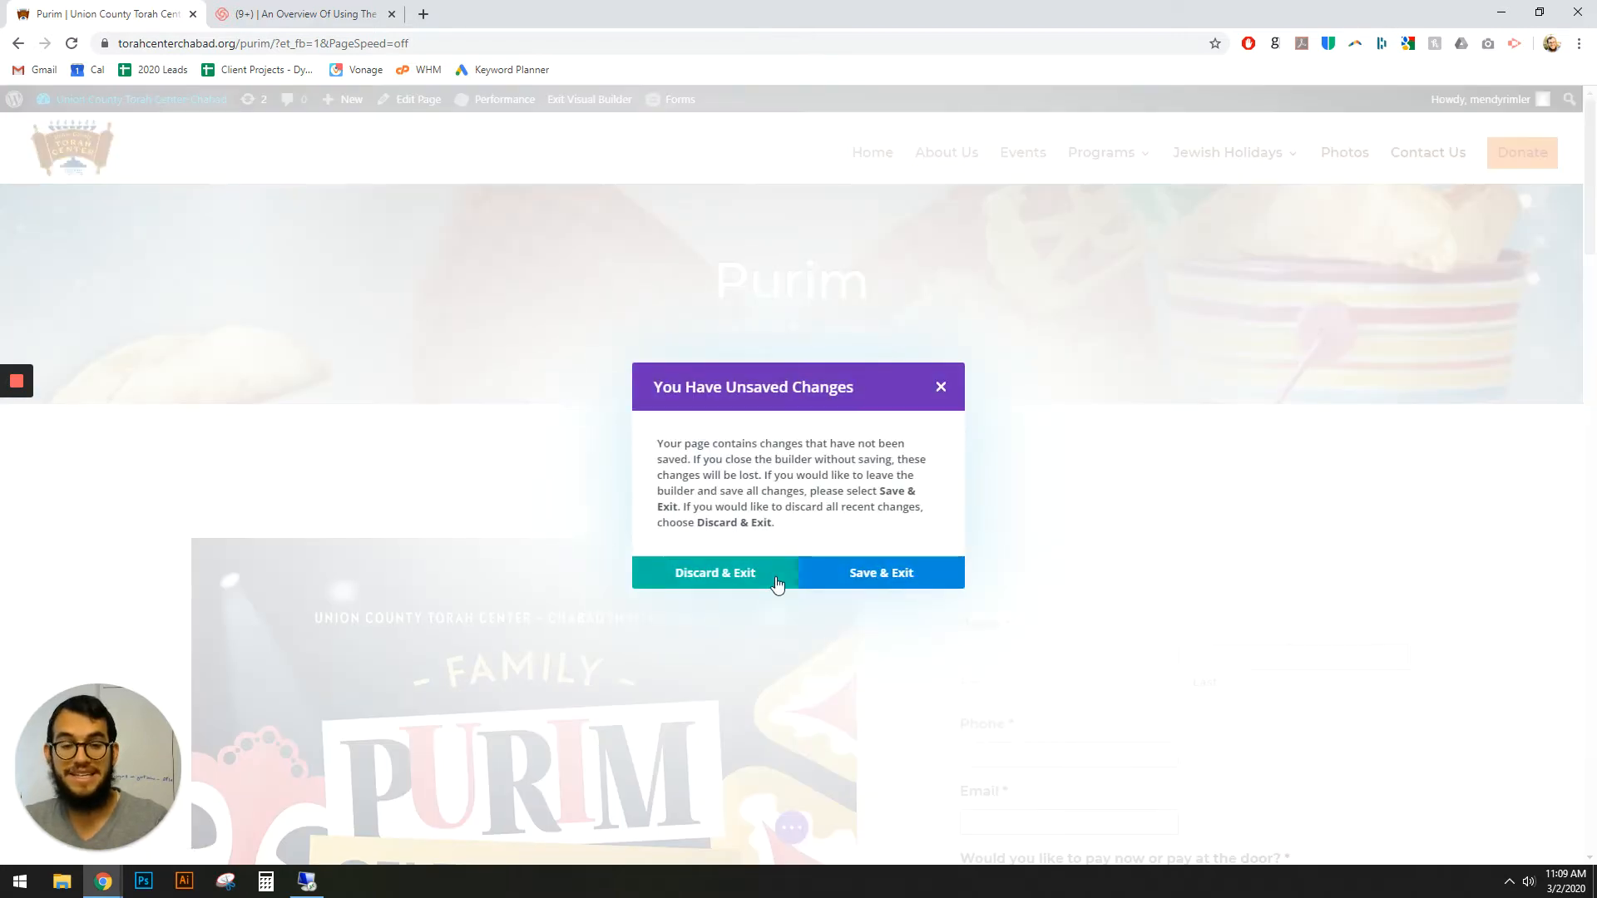
click(749, 579)
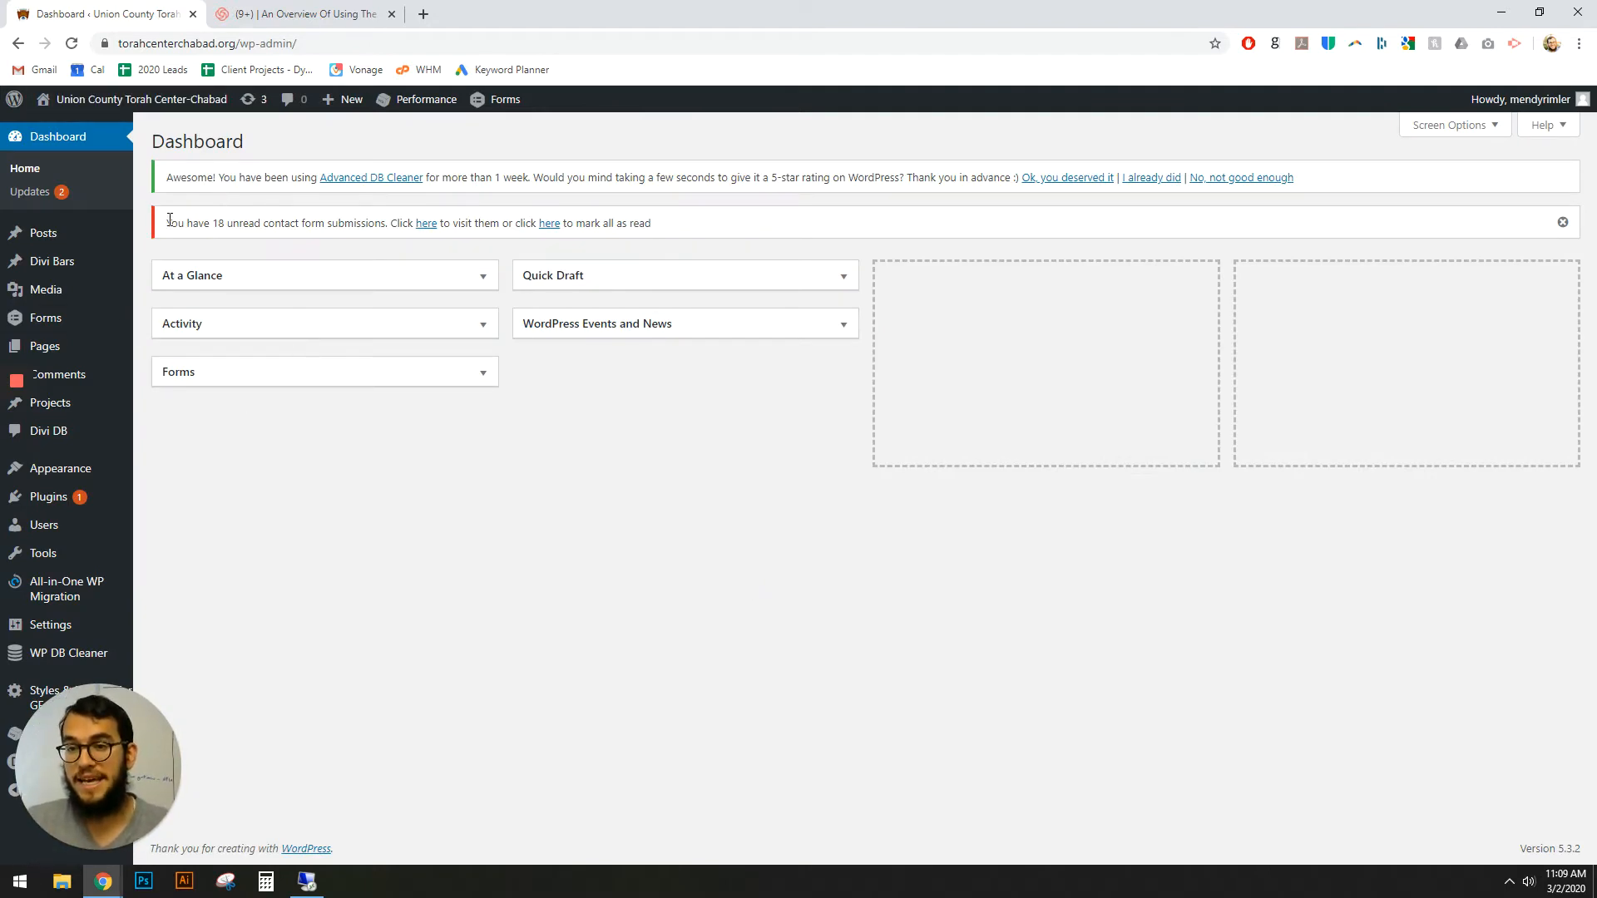
Open the Family Purim Celebration form from the Forms list and examine the fields it contains
click(31, 319)
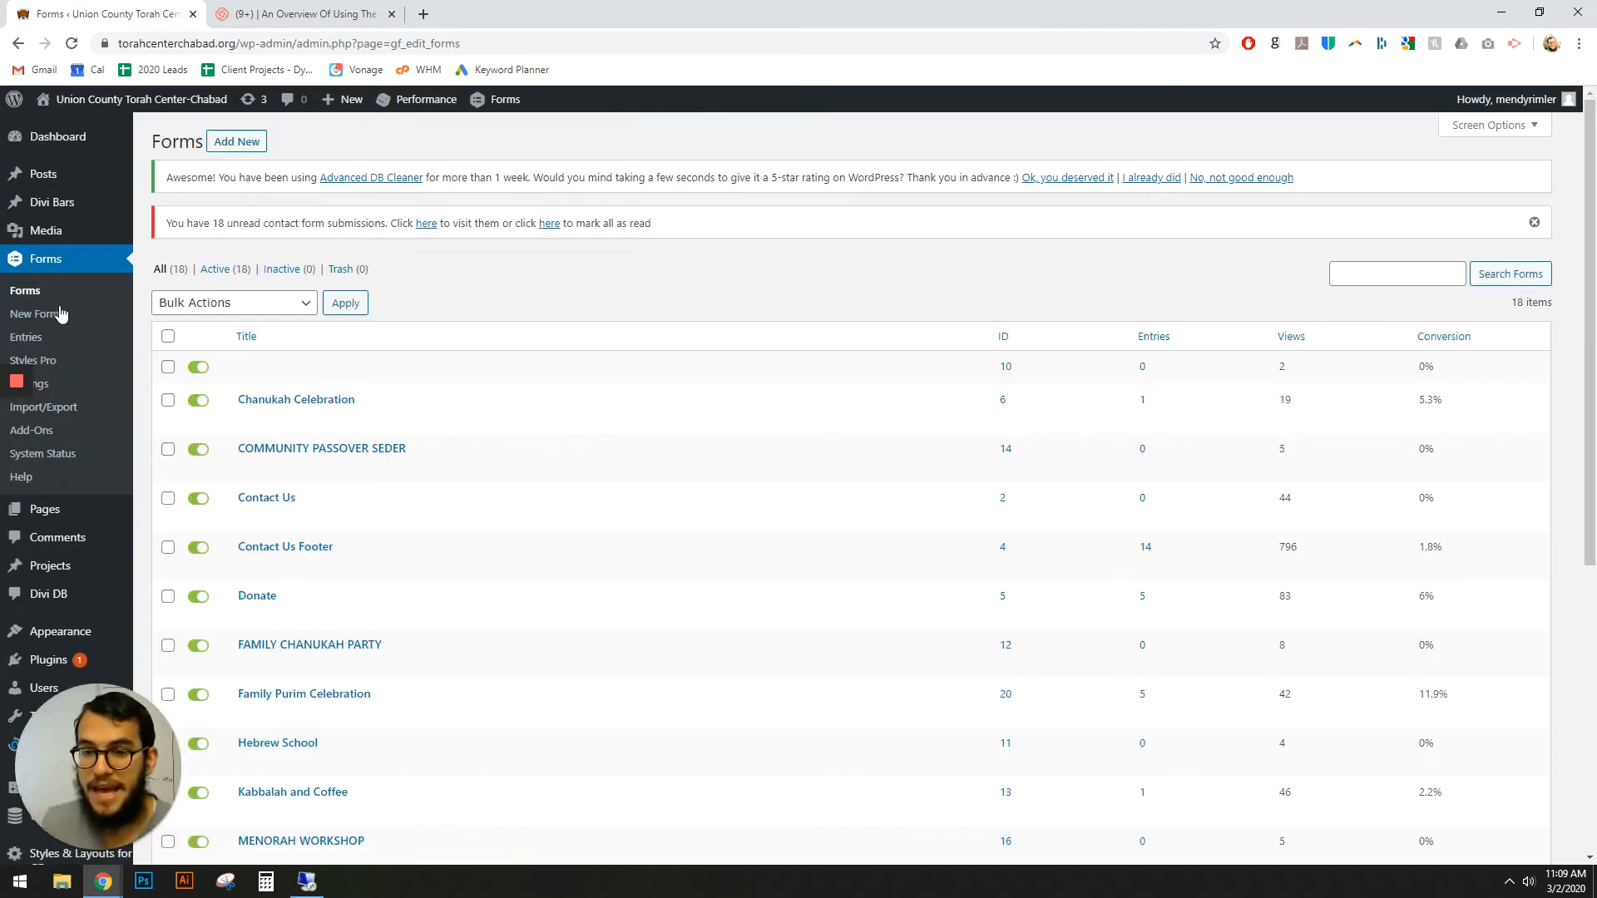
scroll(430, 516, down, 3)
scroll(369, 607, down, 2)
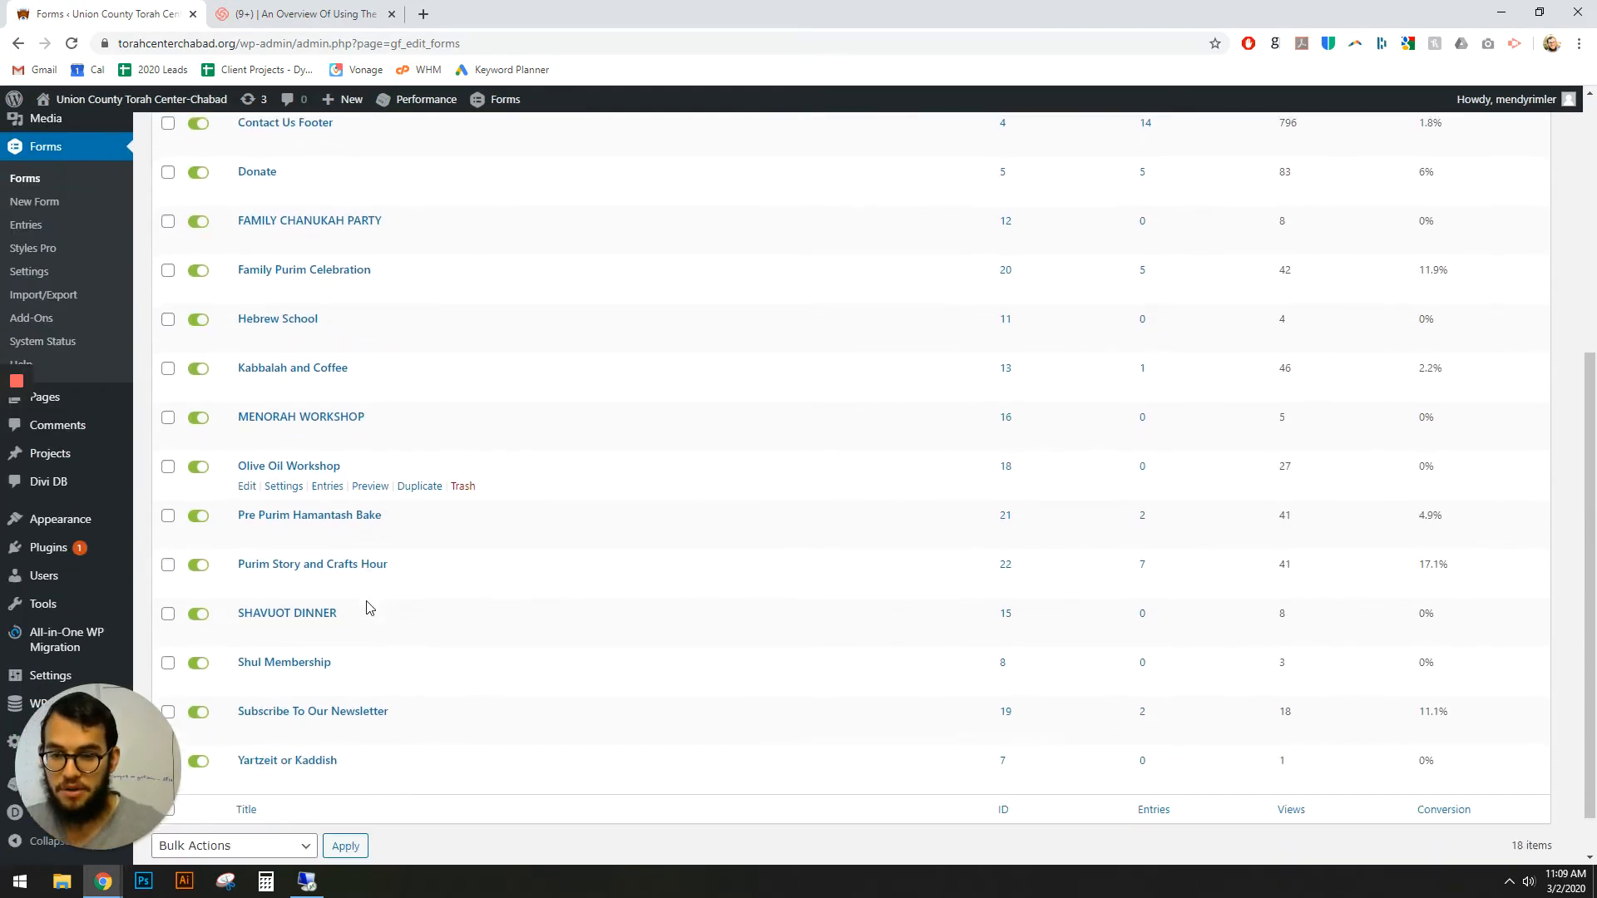
scroll(367, 603, up, 3)
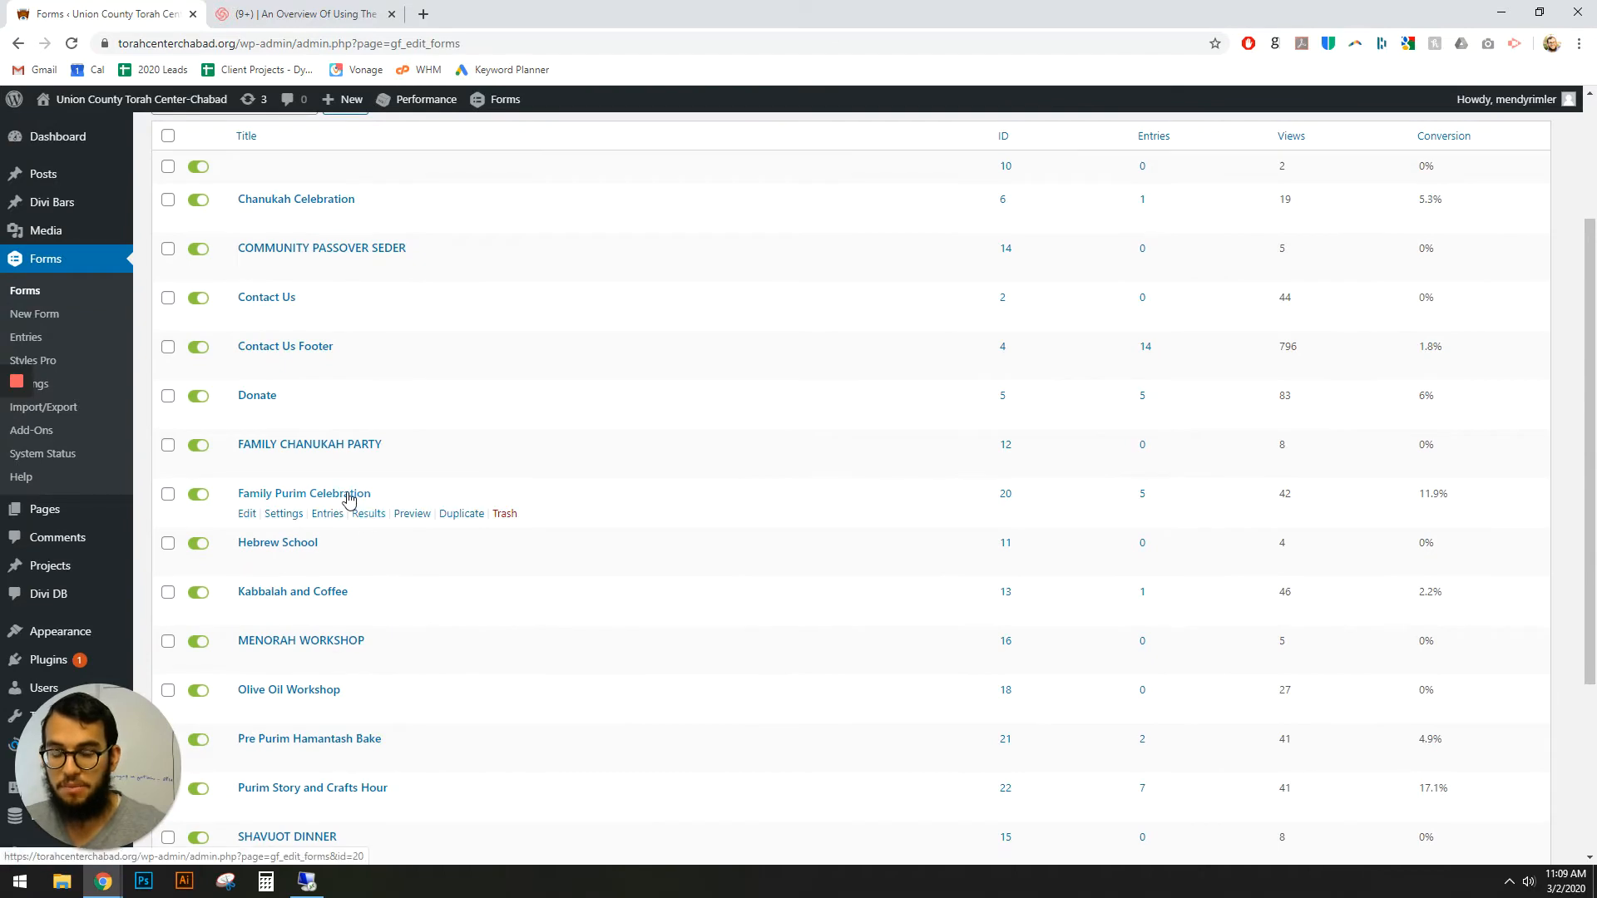
click(340, 496)
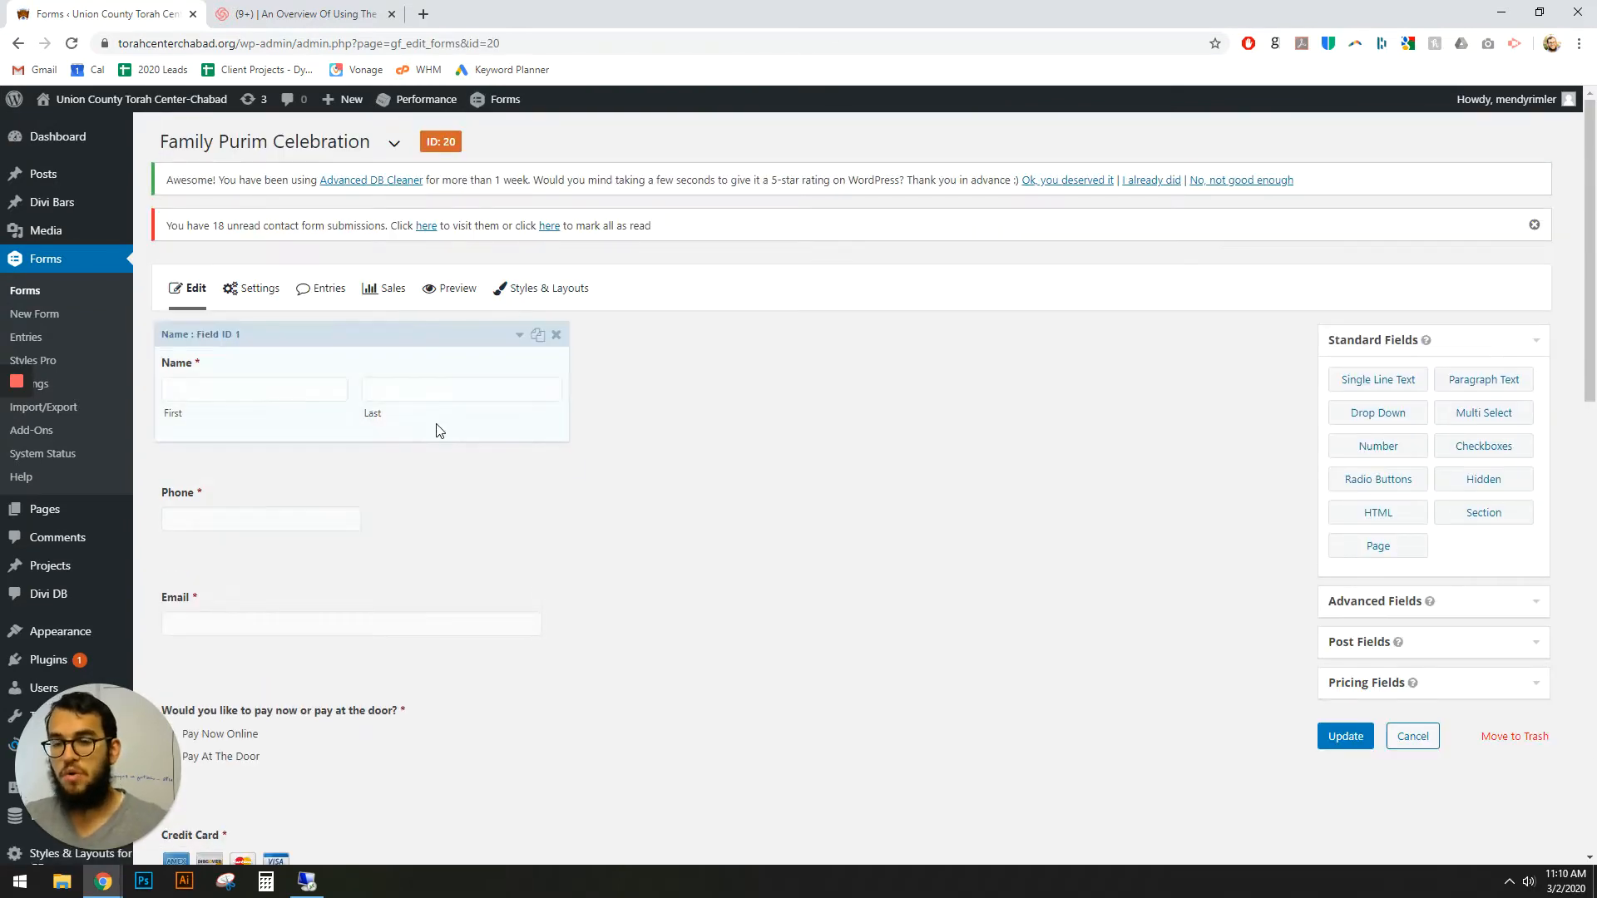
scroll(499, 424, down, 2)
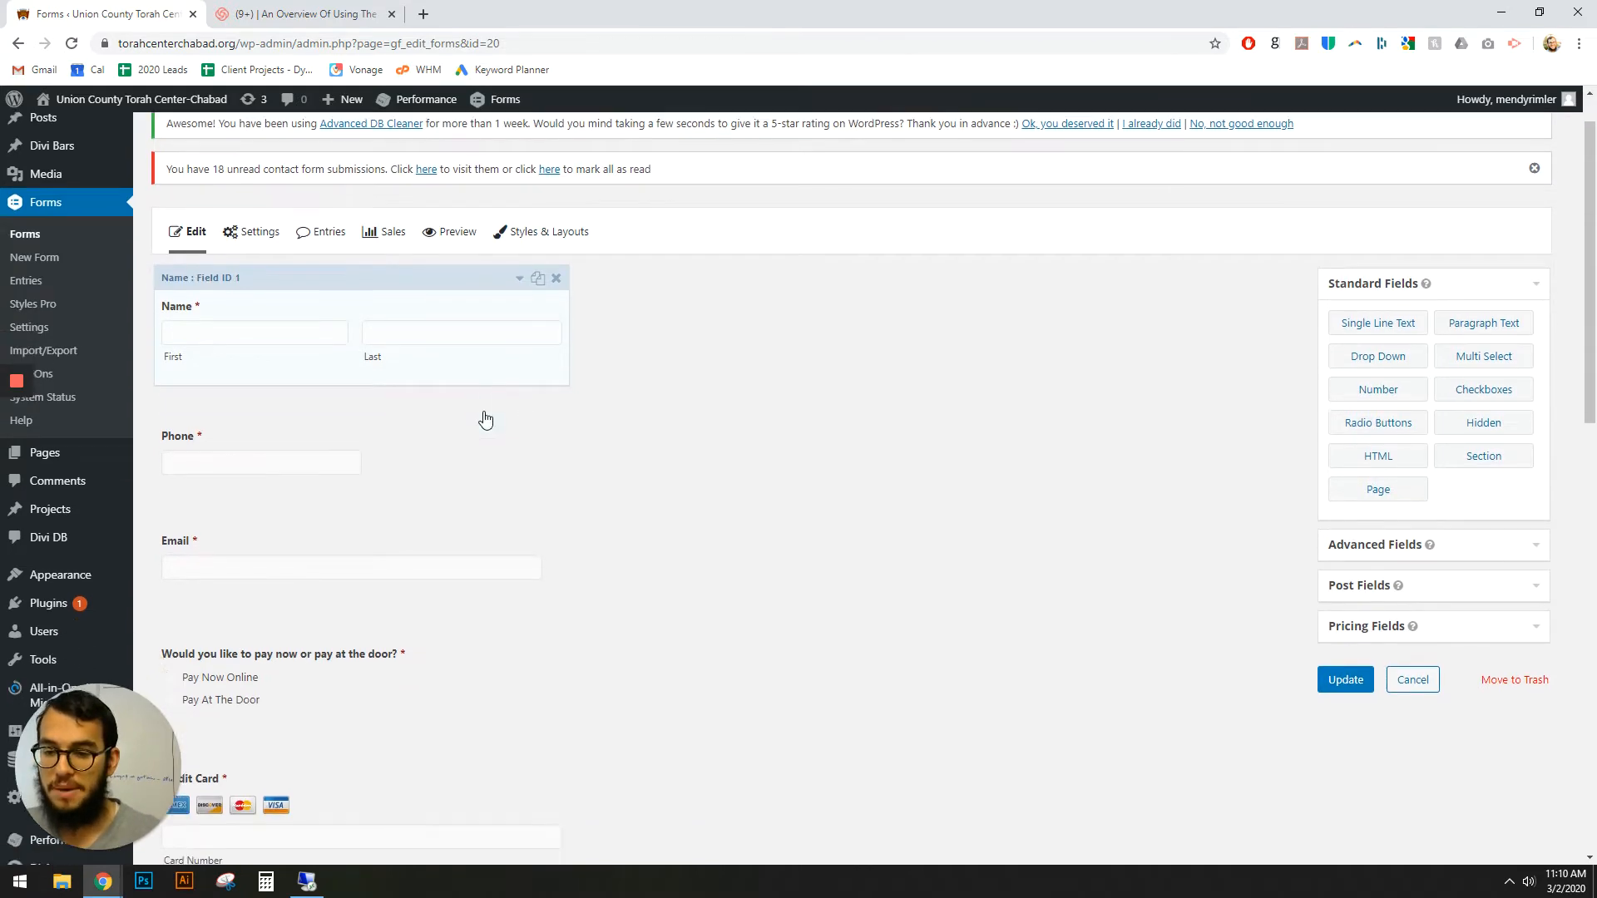
scroll(479, 409, up, 2)
scroll(488, 497, down, 3)
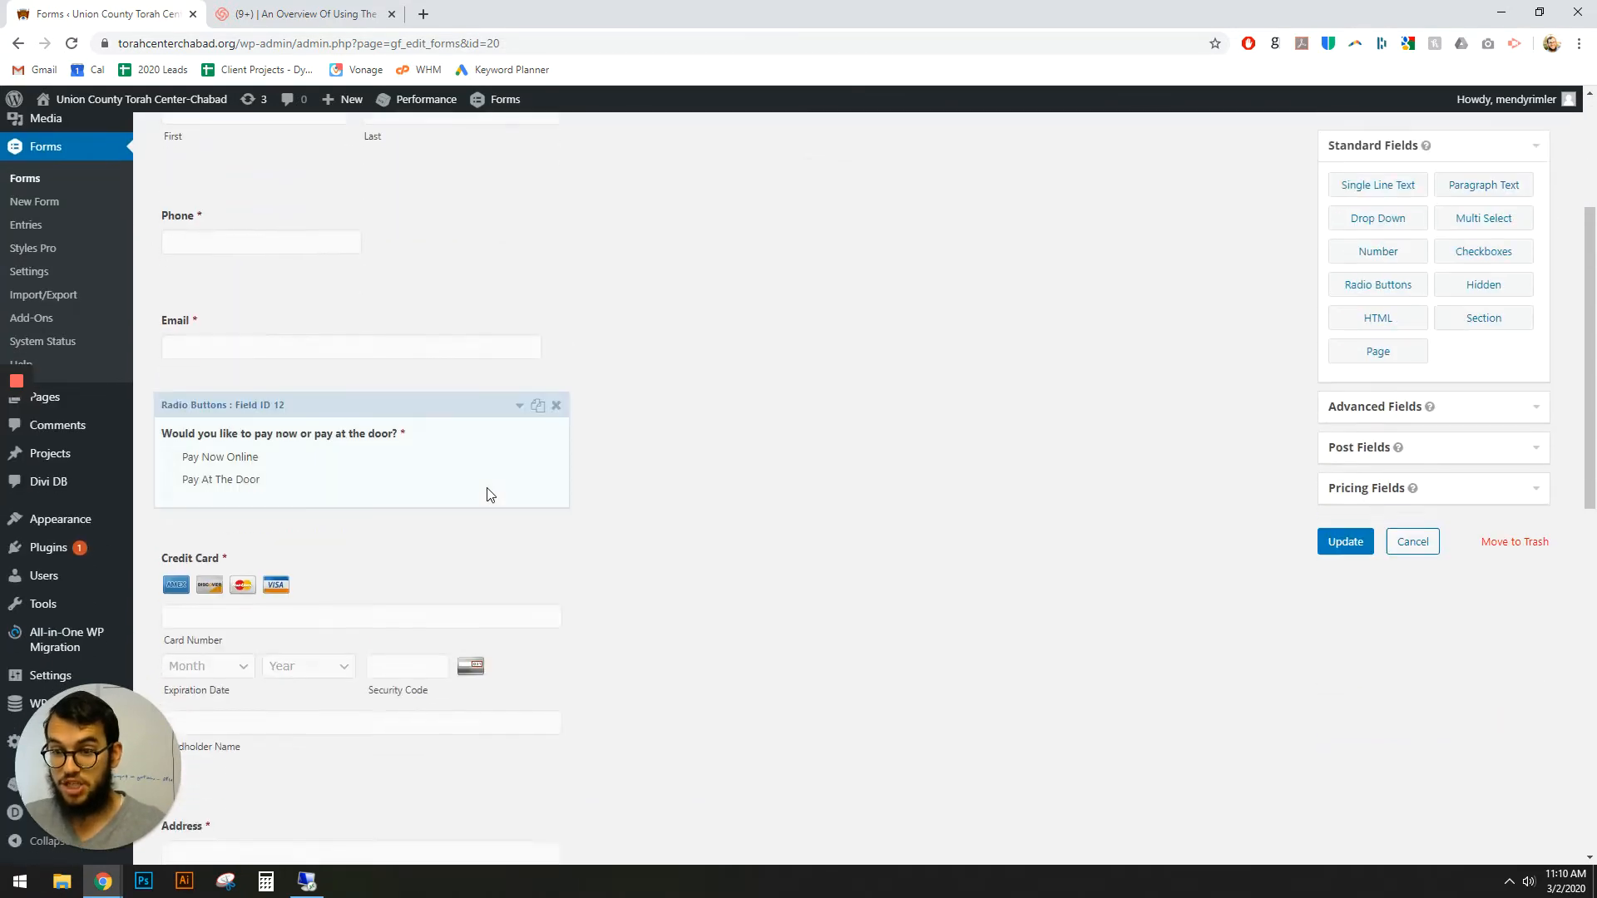
scroll(489, 497, up, 3)
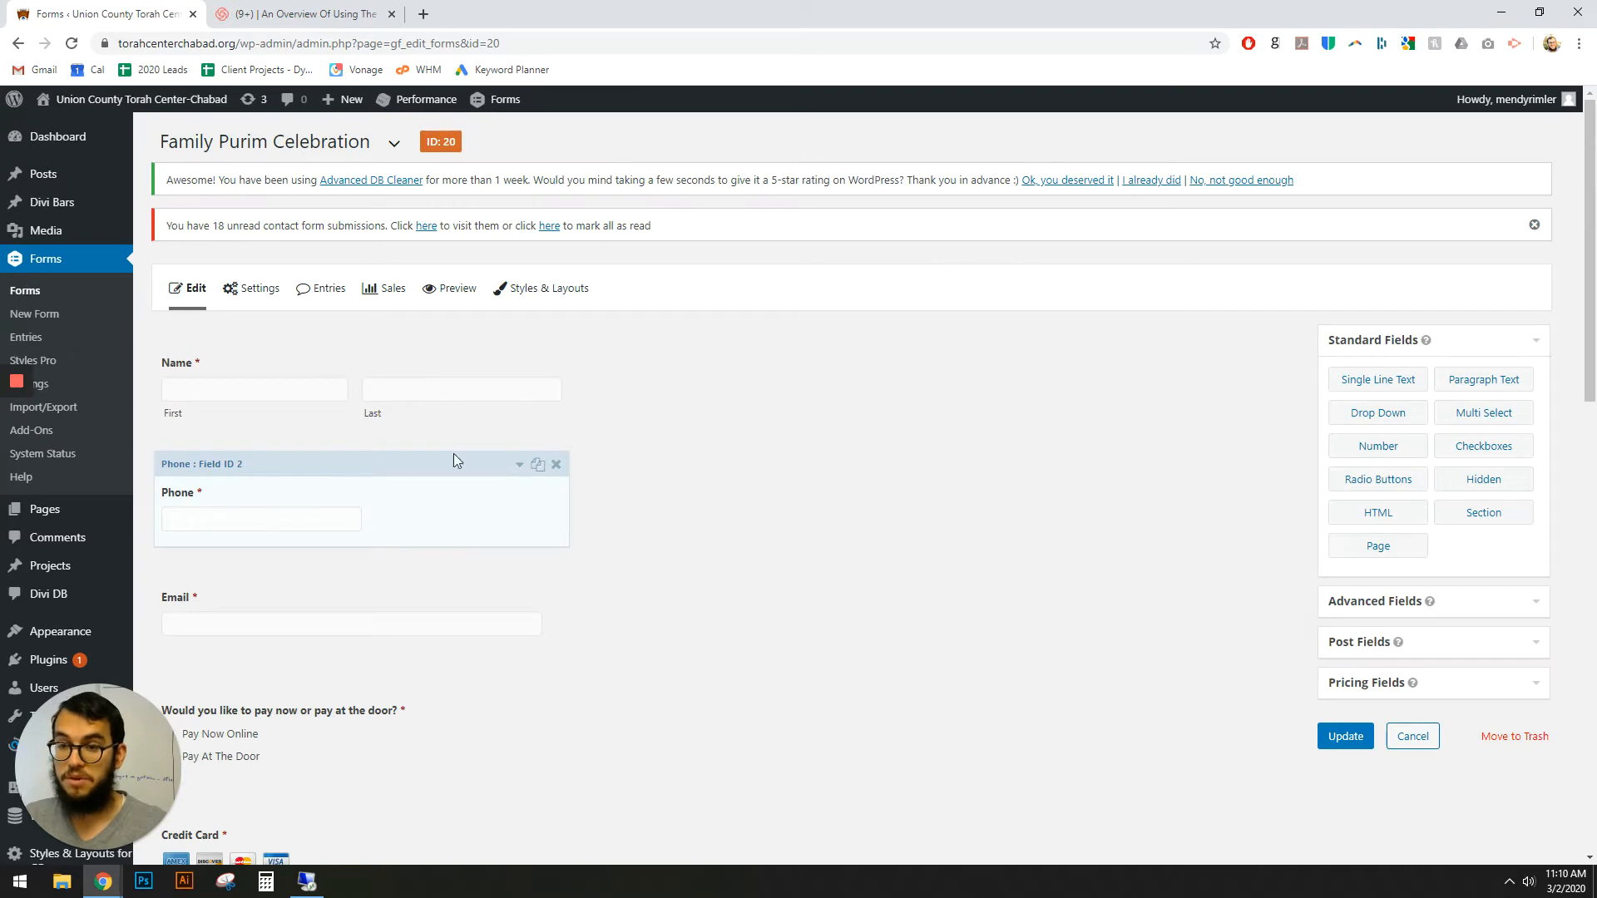
Create a new form titled with the site administrator's first name followed by "Tutorial", leaving the description empty
click(55, 318)
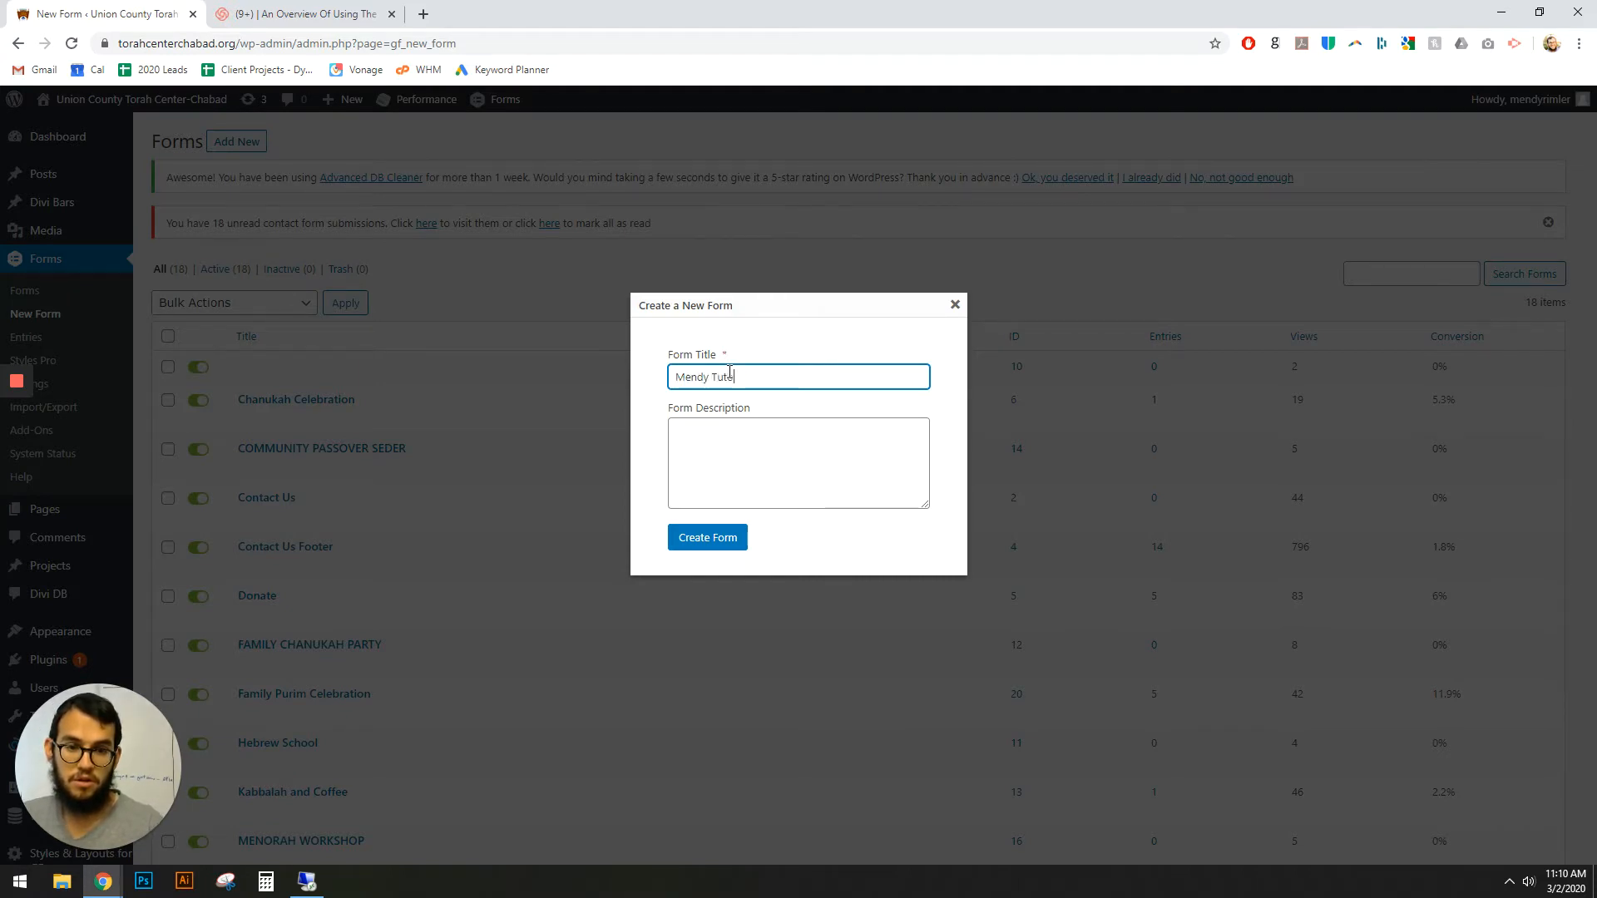
click(727, 536)
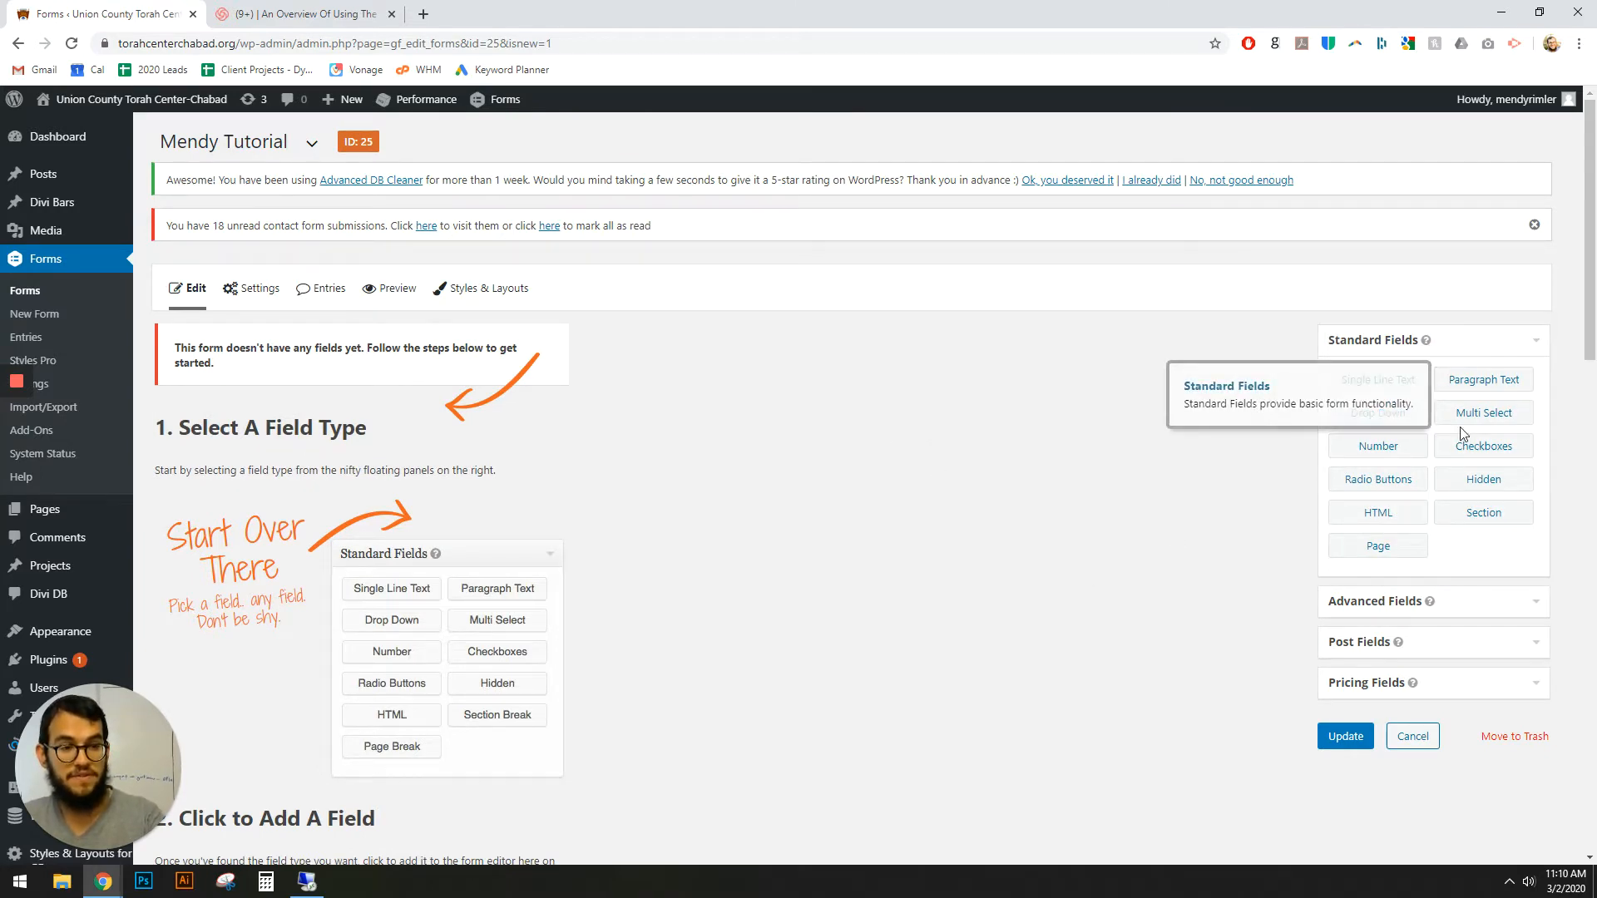
Add a Drop Down field to the form, a Number field above it, and a Checkboxes field between the two
click(1379, 416)
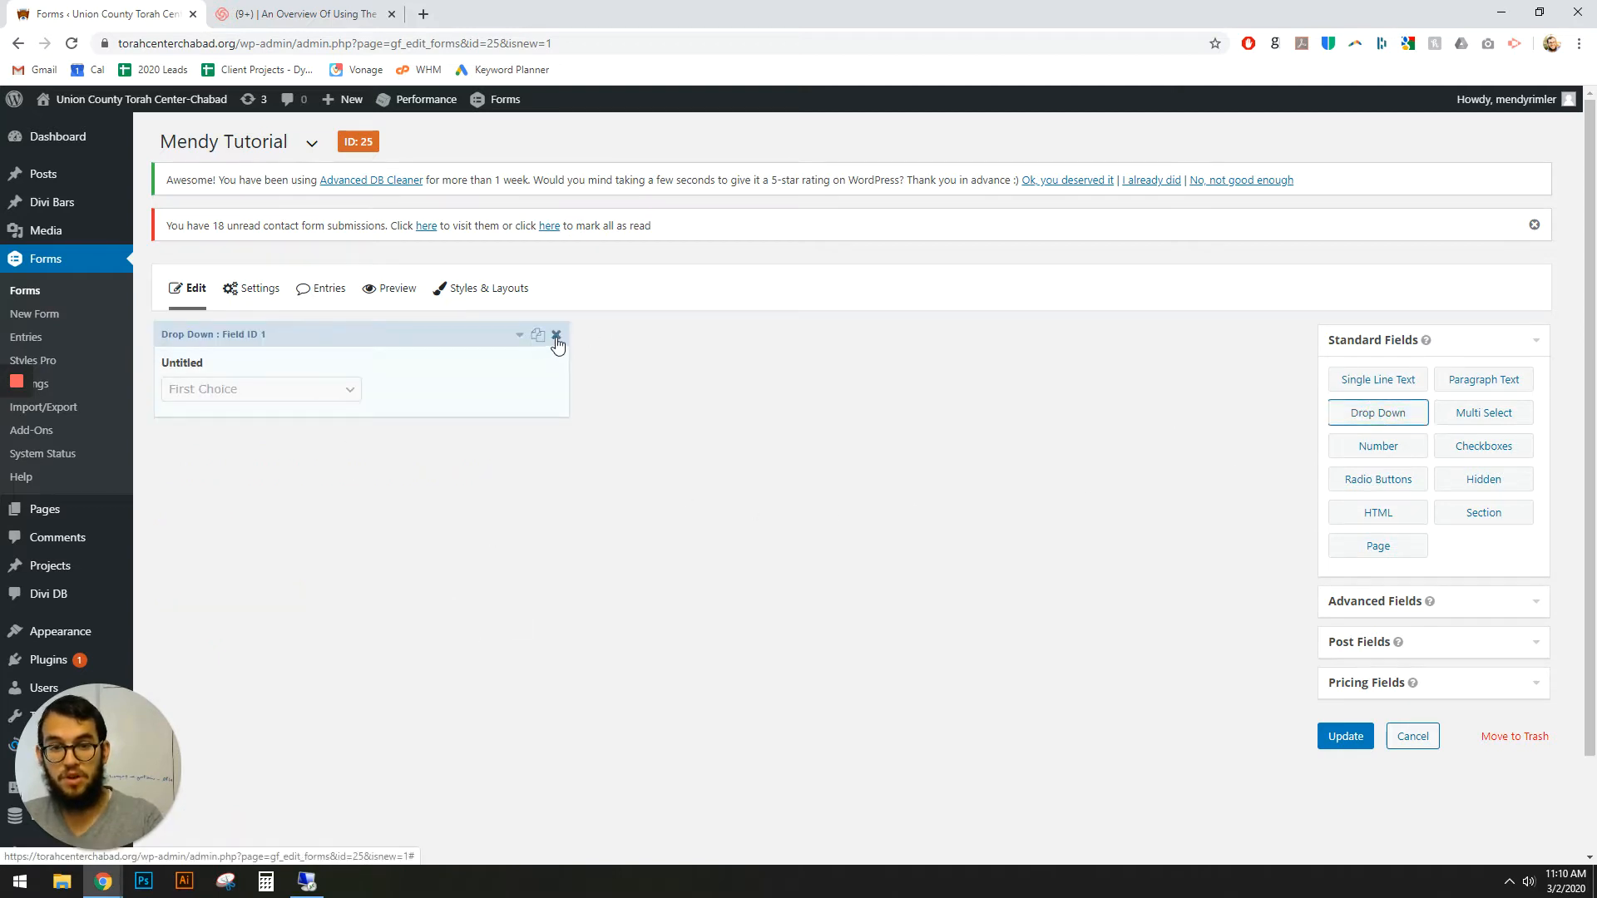
drag(1380, 447, 342, 382)
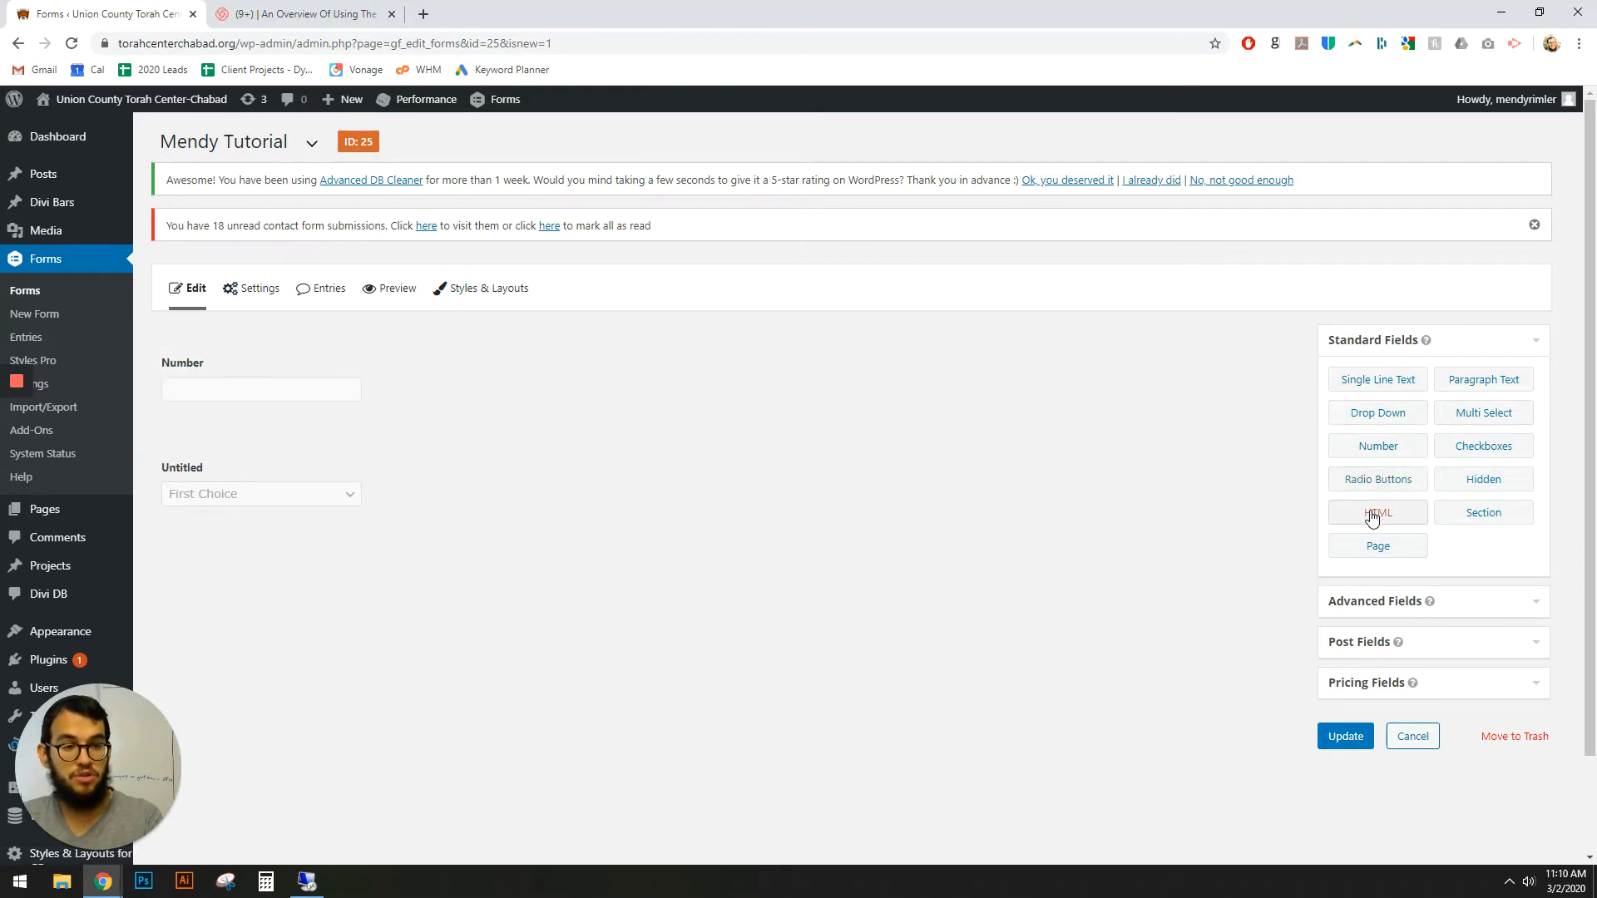
drag(1484, 458, 275, 405)
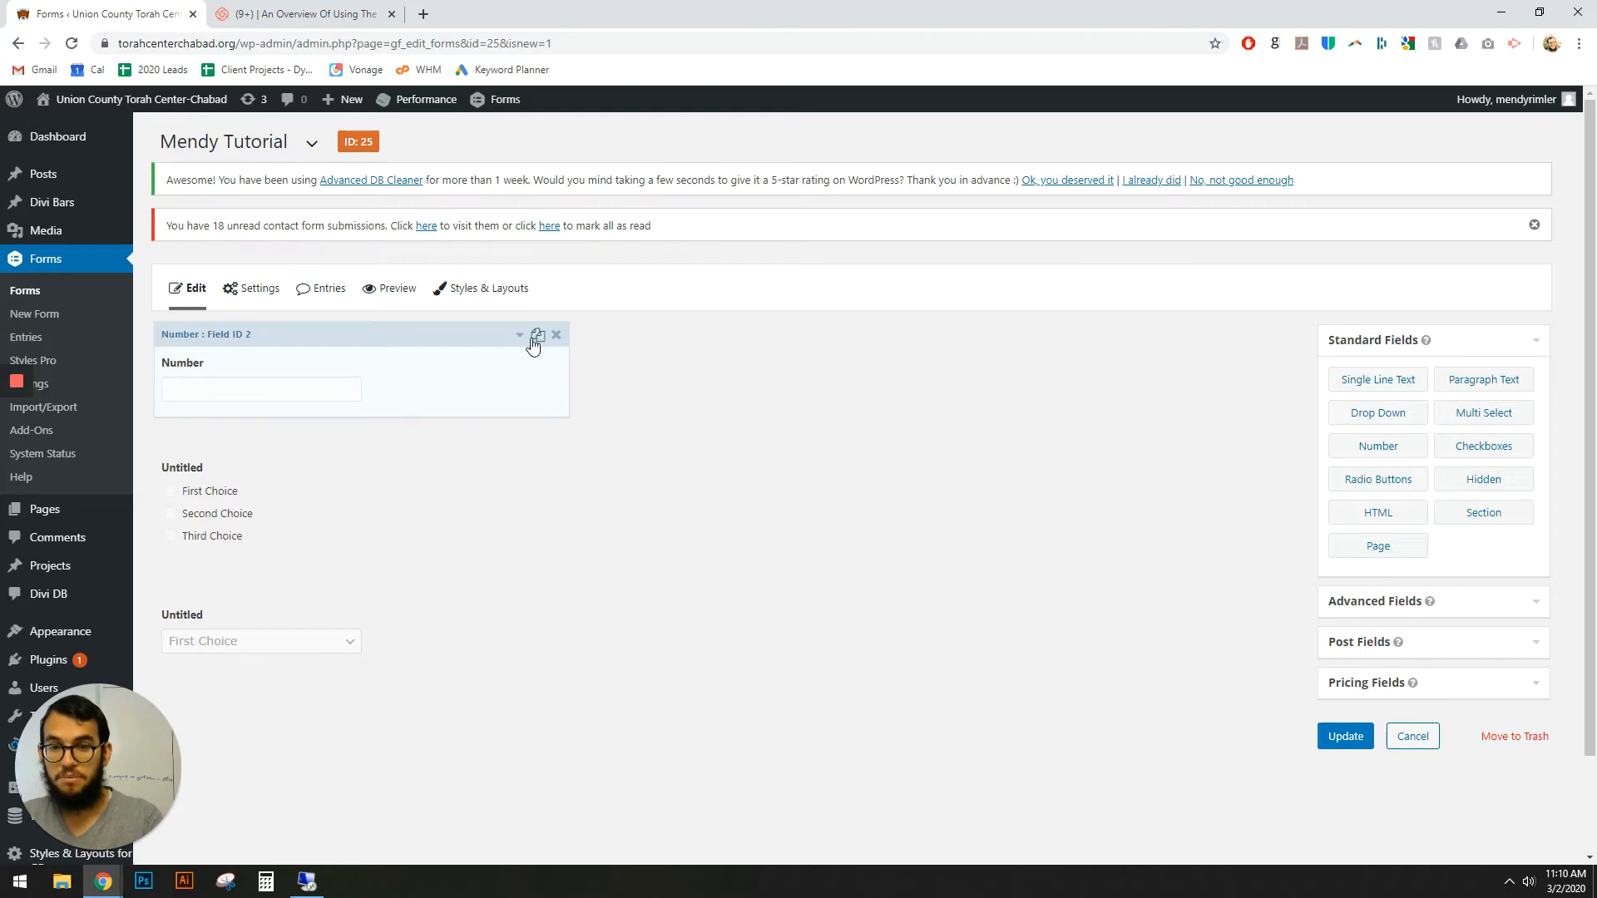
Delete the Number field from the form and confirm the deletion
click(558, 337)
key(Return)
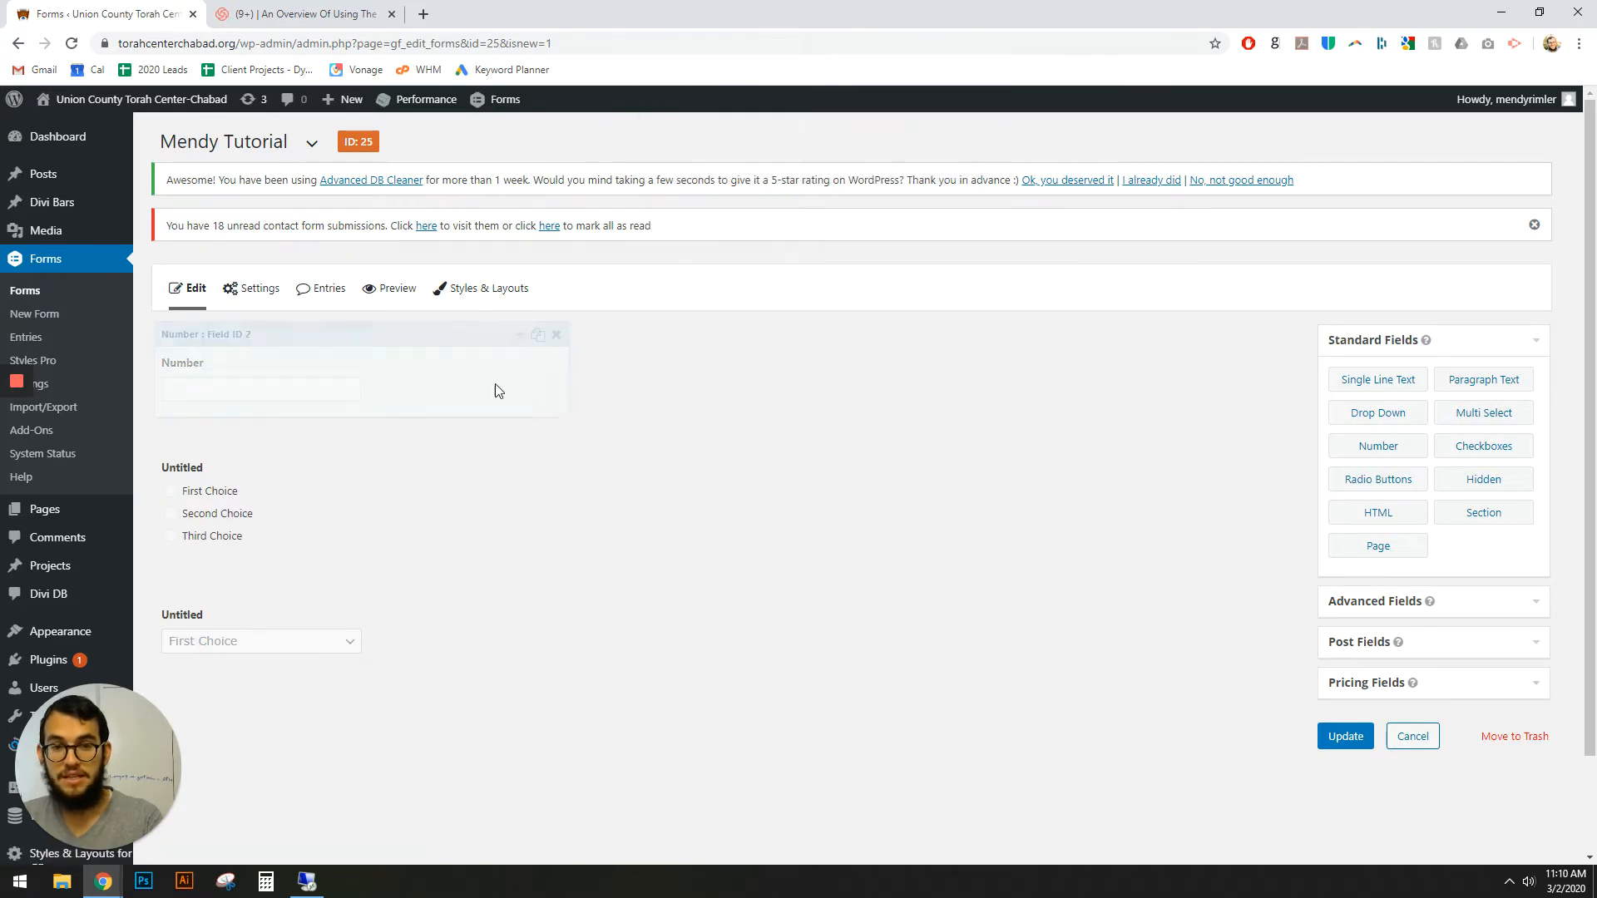
Delete the Checkboxes field and the Drop Down field from the form, confirming each deletion
click(557, 335)
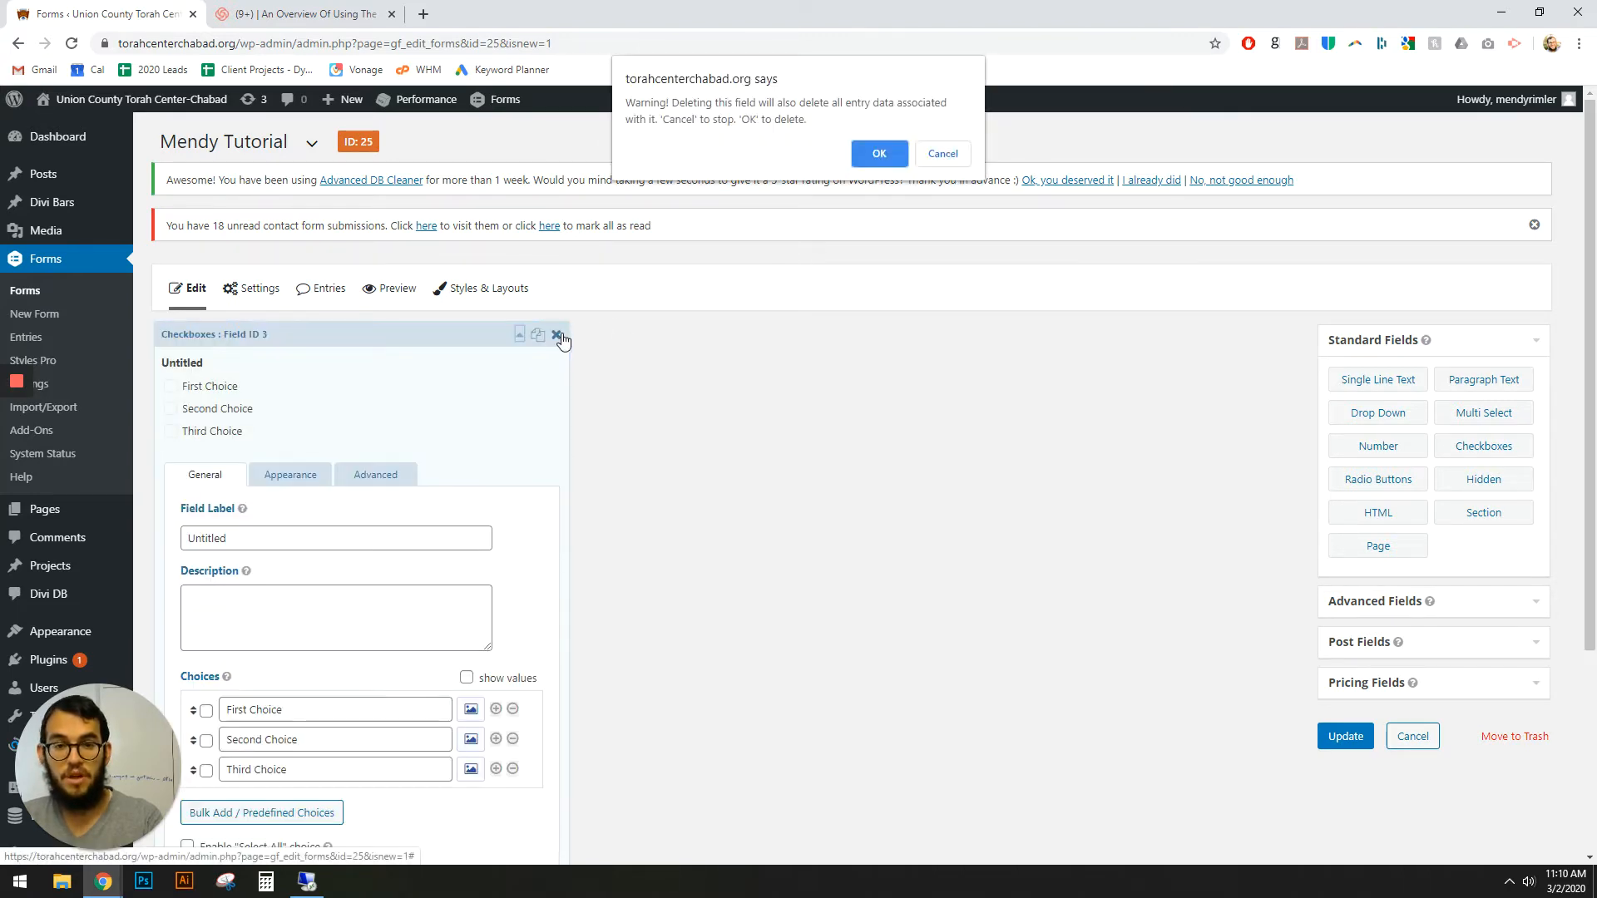
click(857, 164)
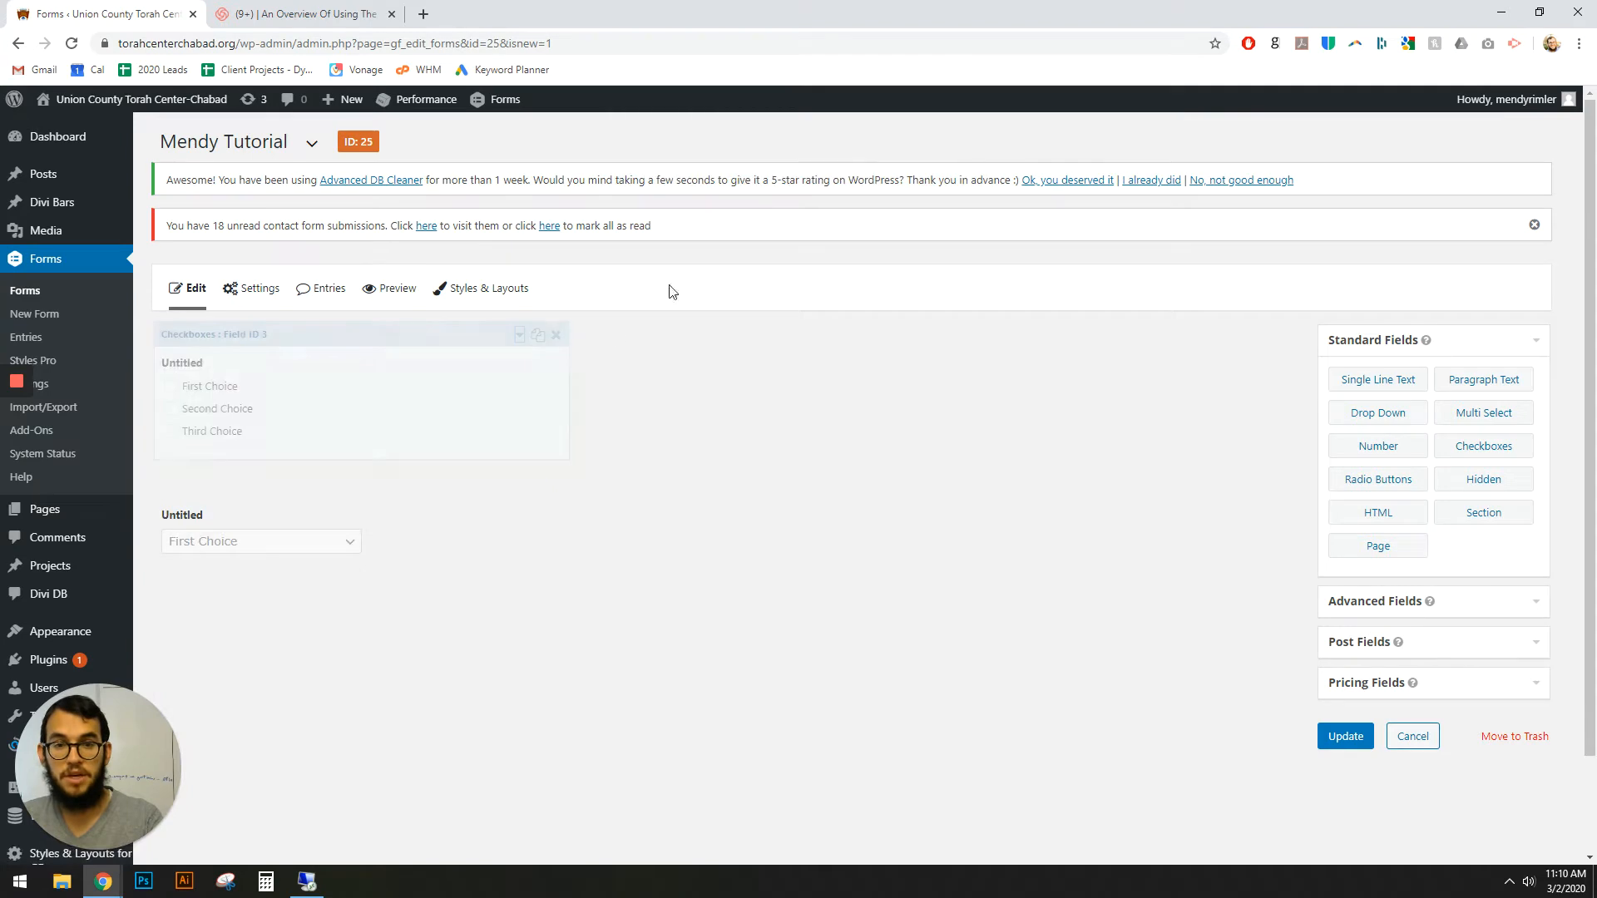
click(556, 334)
click(878, 158)
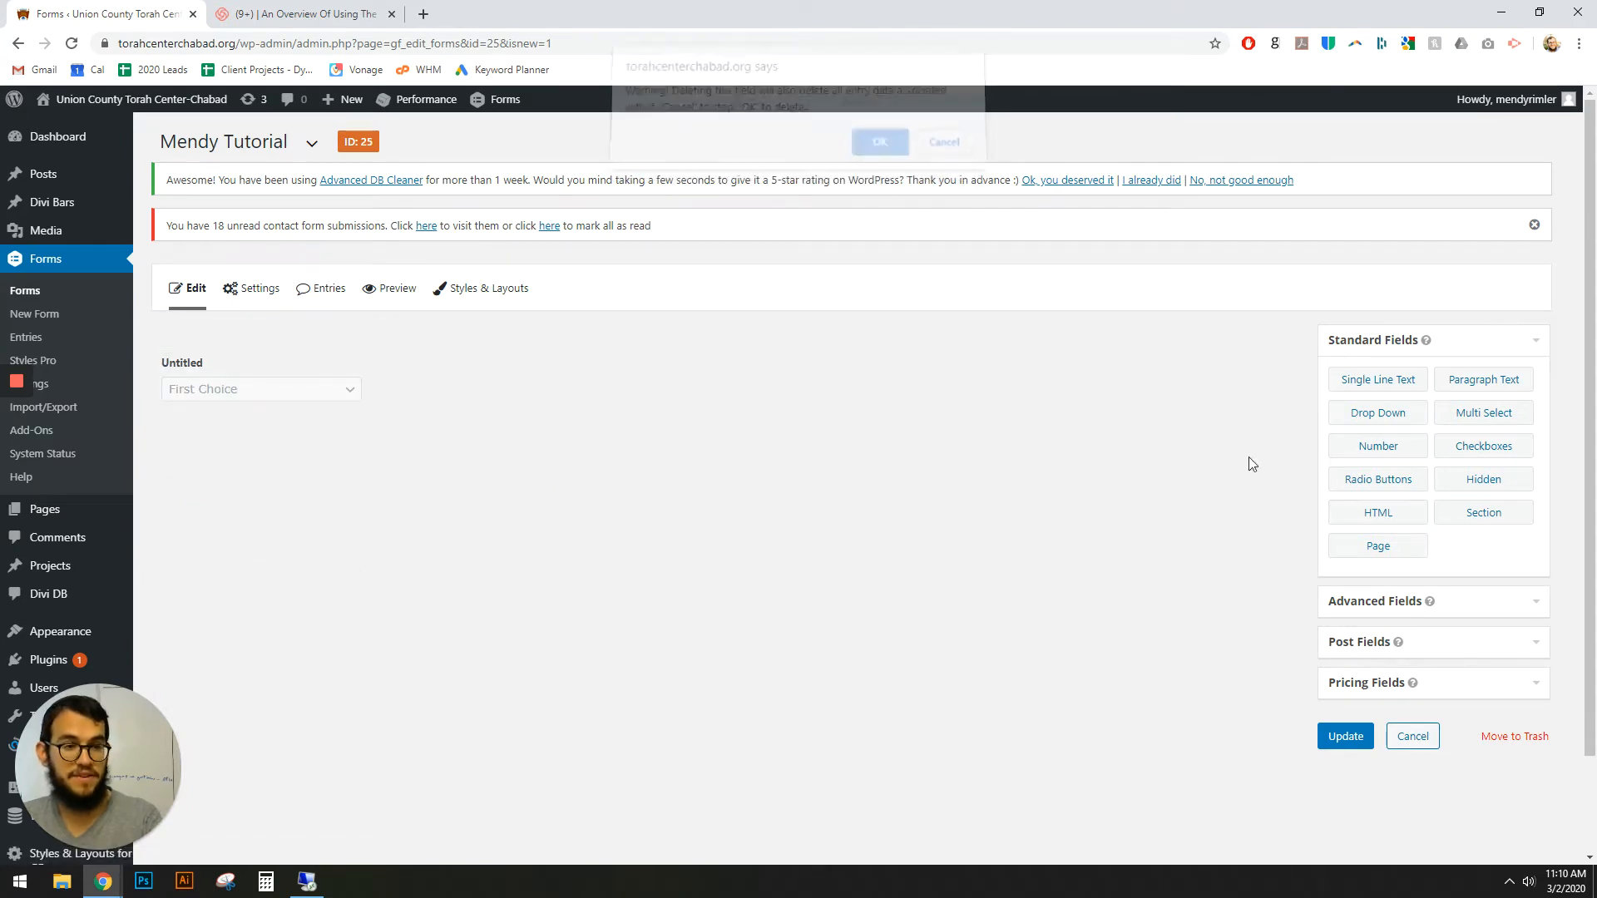
Add the advanced fields Name, Phone, Email and Address to the form, in that order from top to bottom
click(1452, 610)
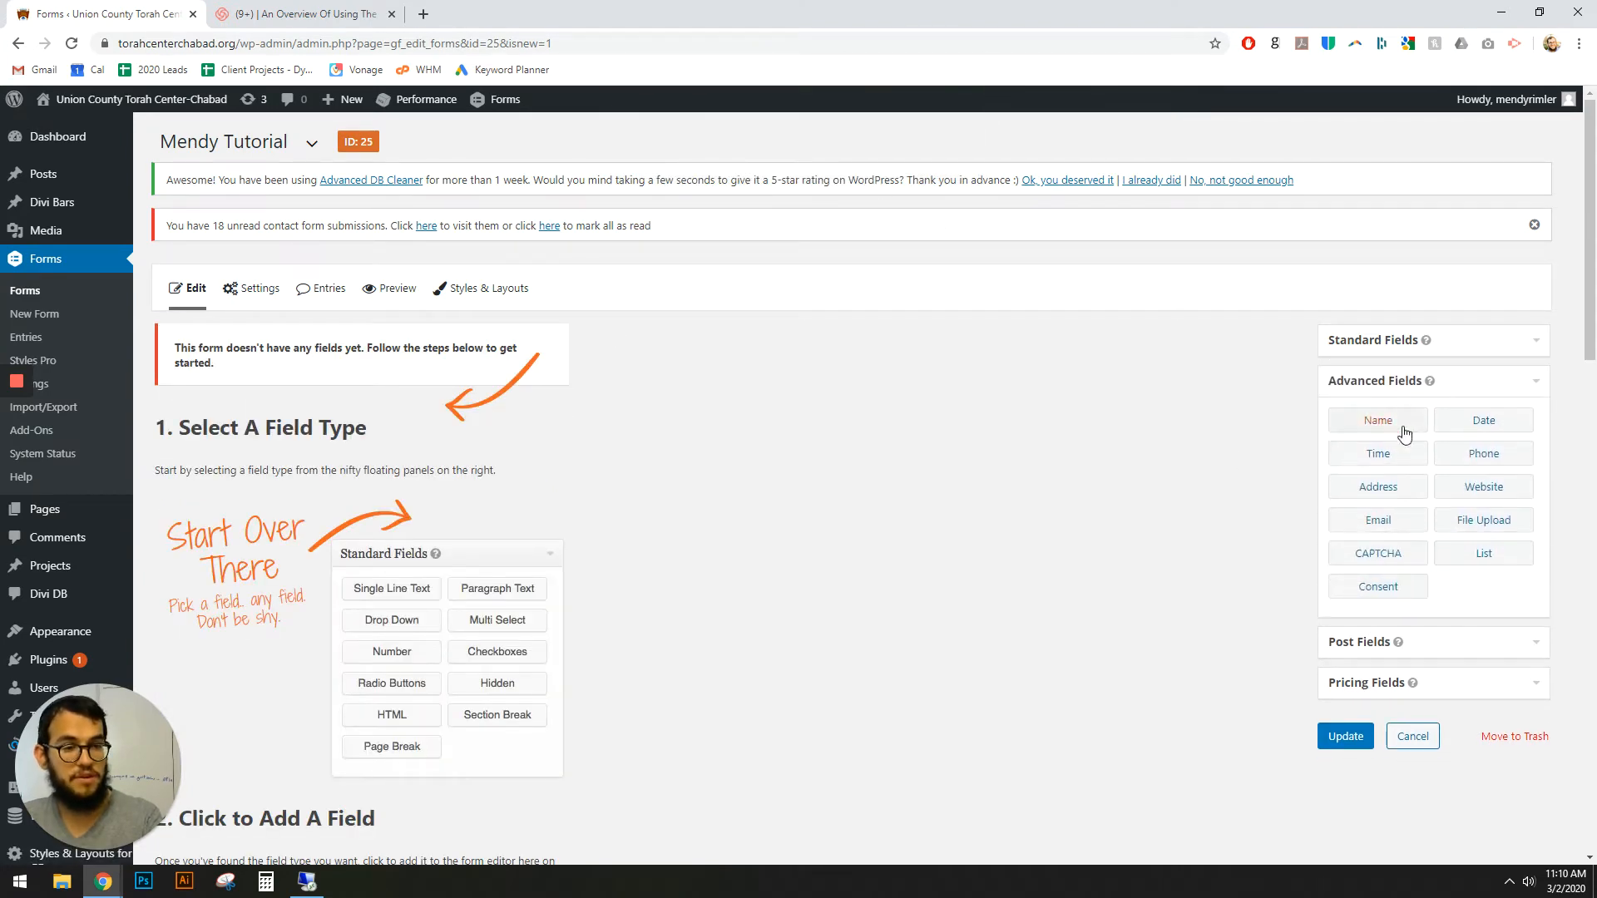
click(1403, 433)
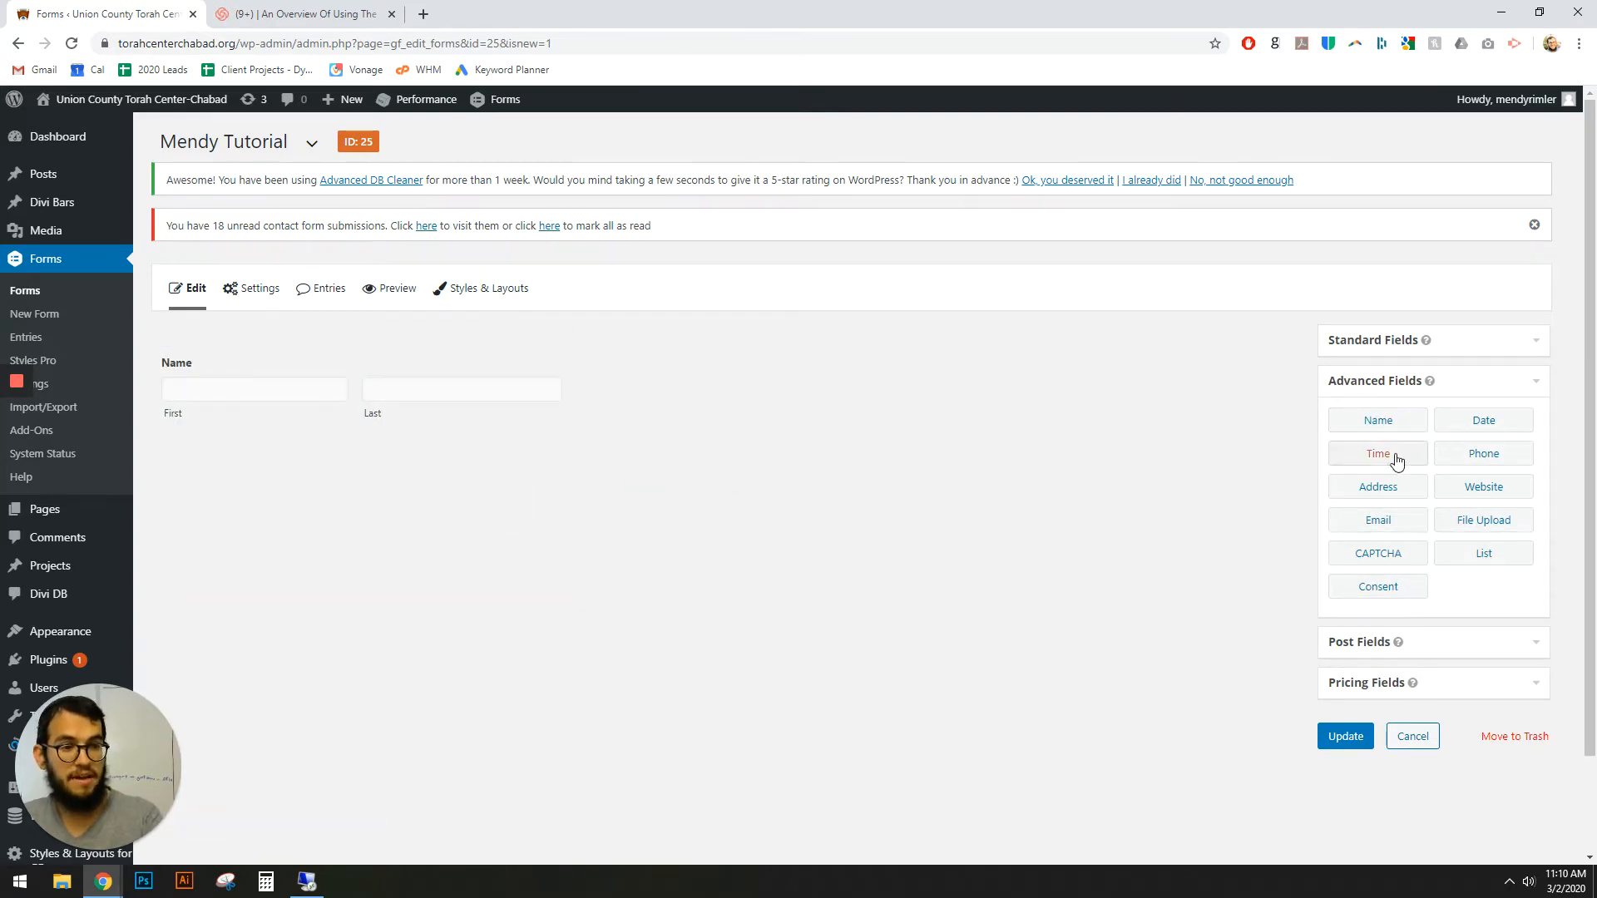
drag(1499, 453, 283, 449)
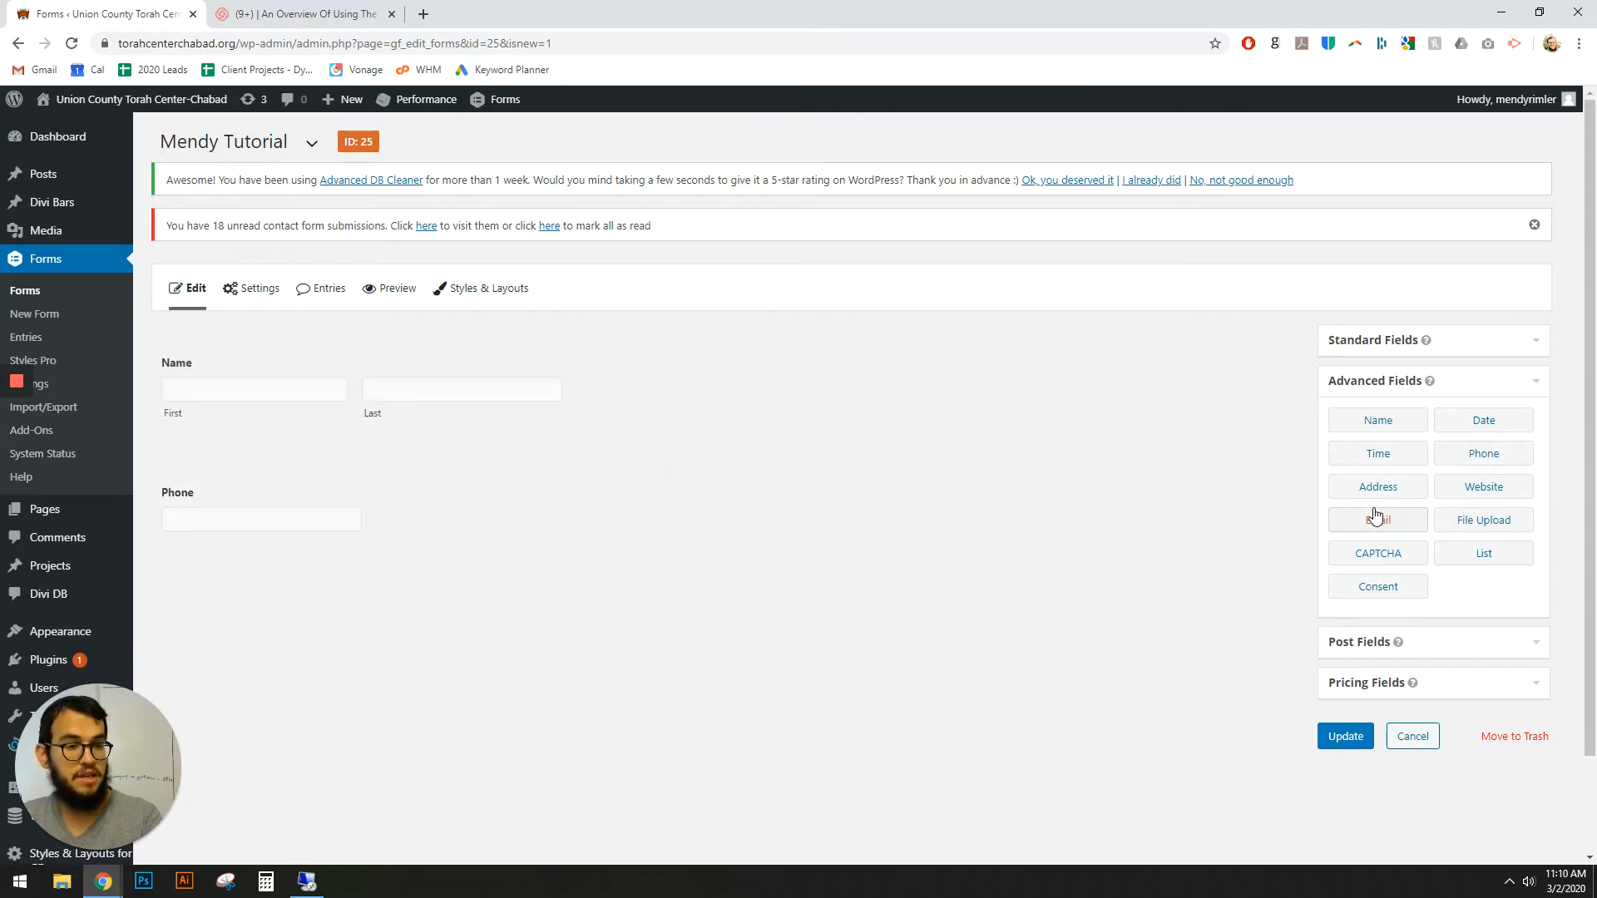
drag(1380, 524, 533, 580)
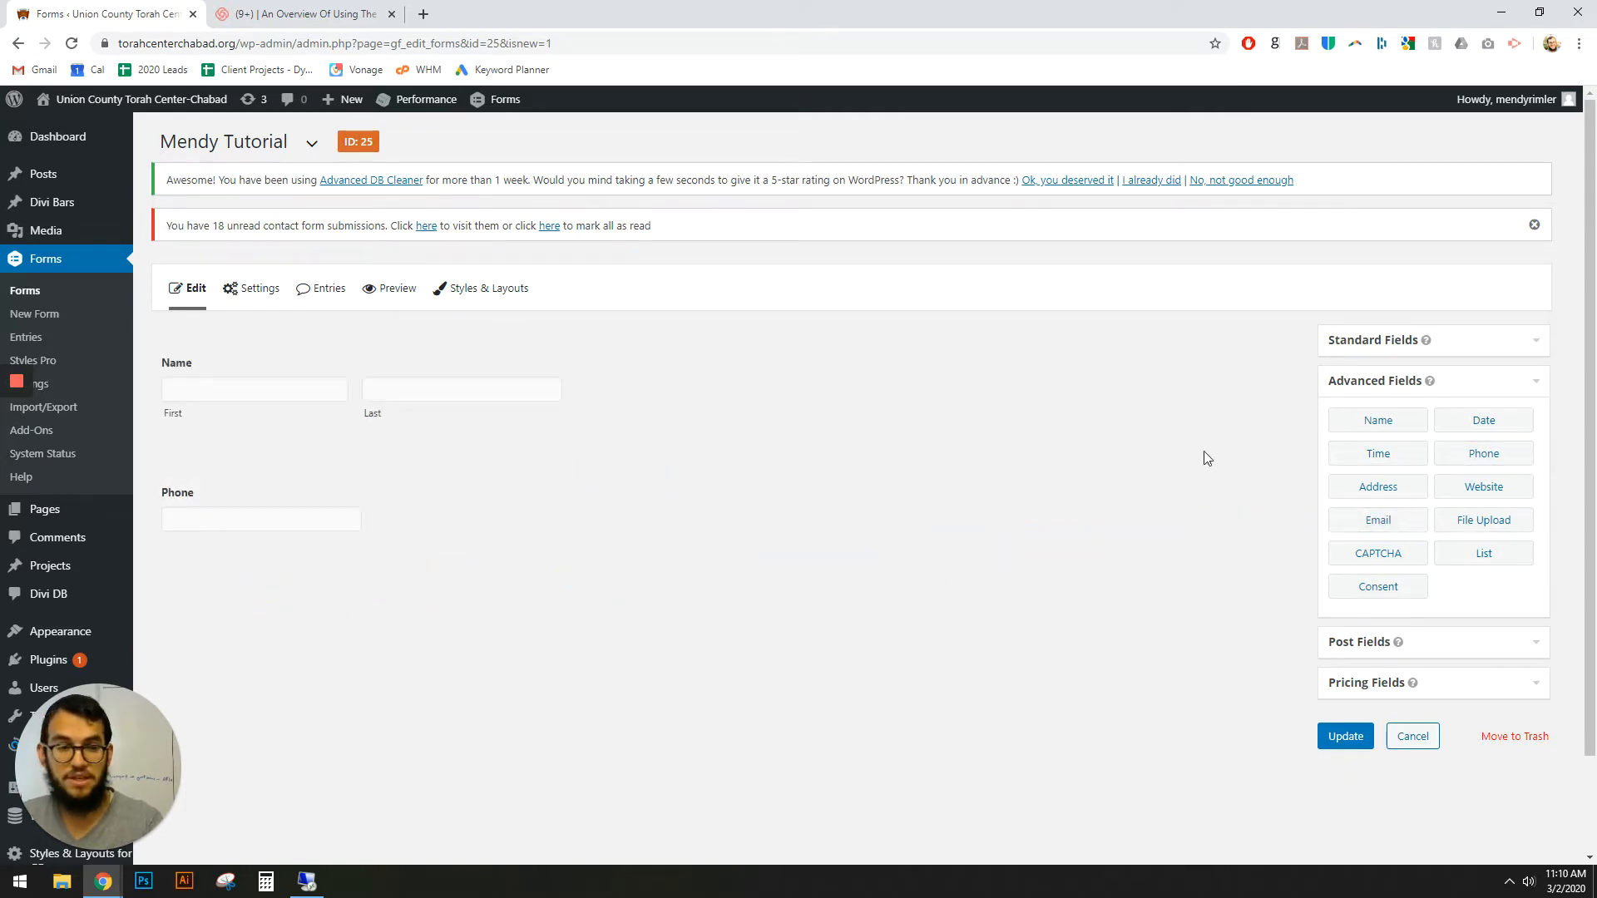
drag(1368, 524, 229, 616)
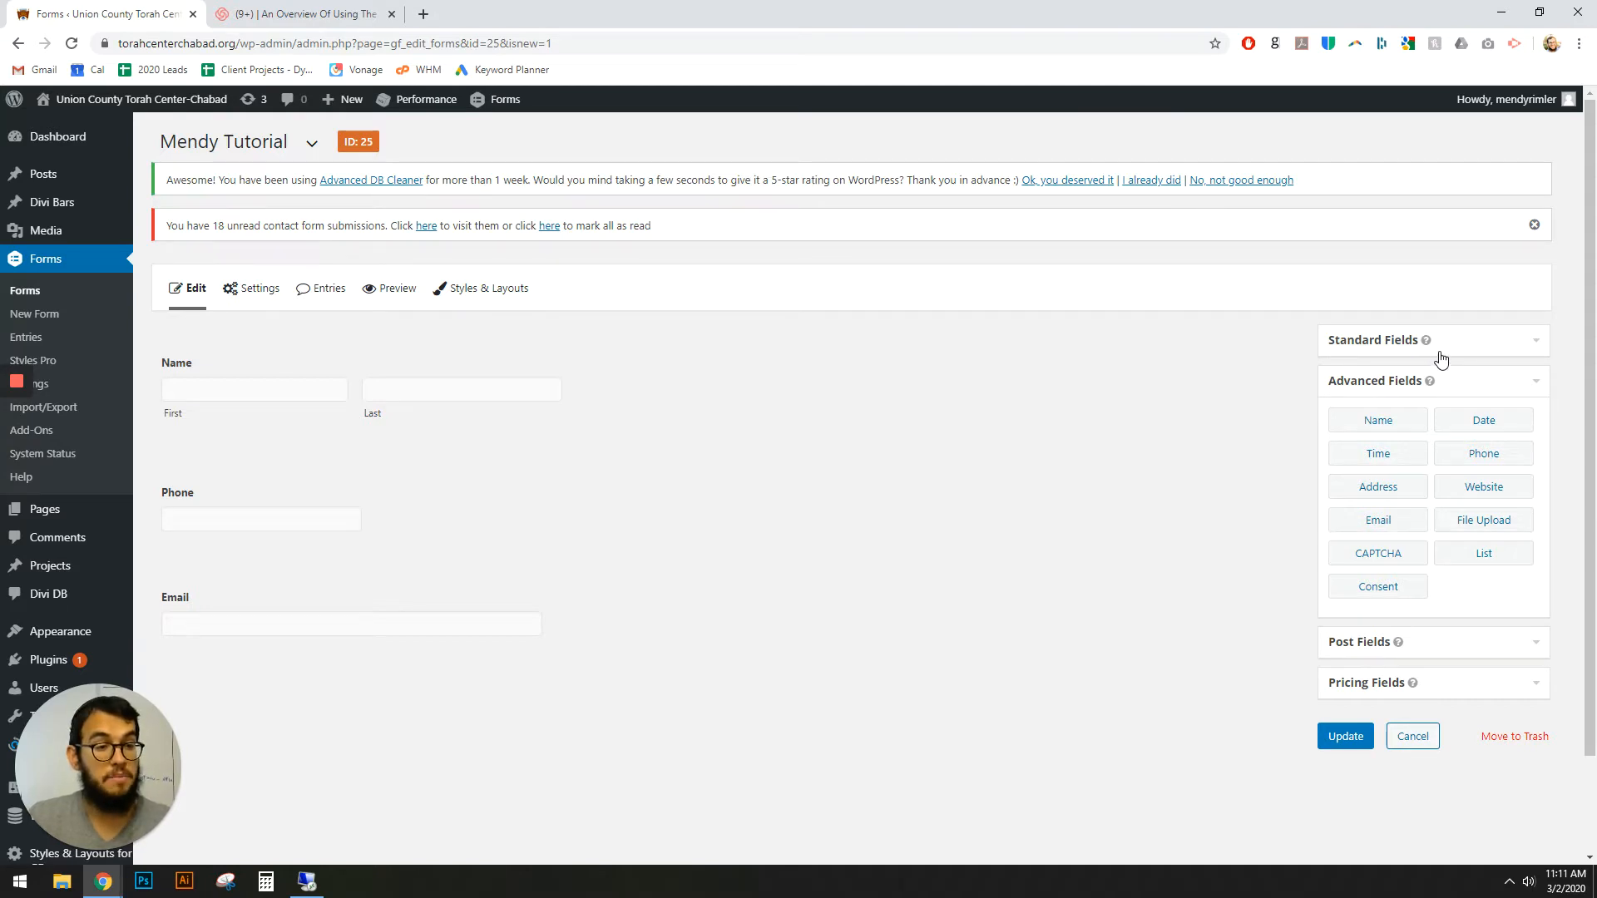
click(1383, 492)
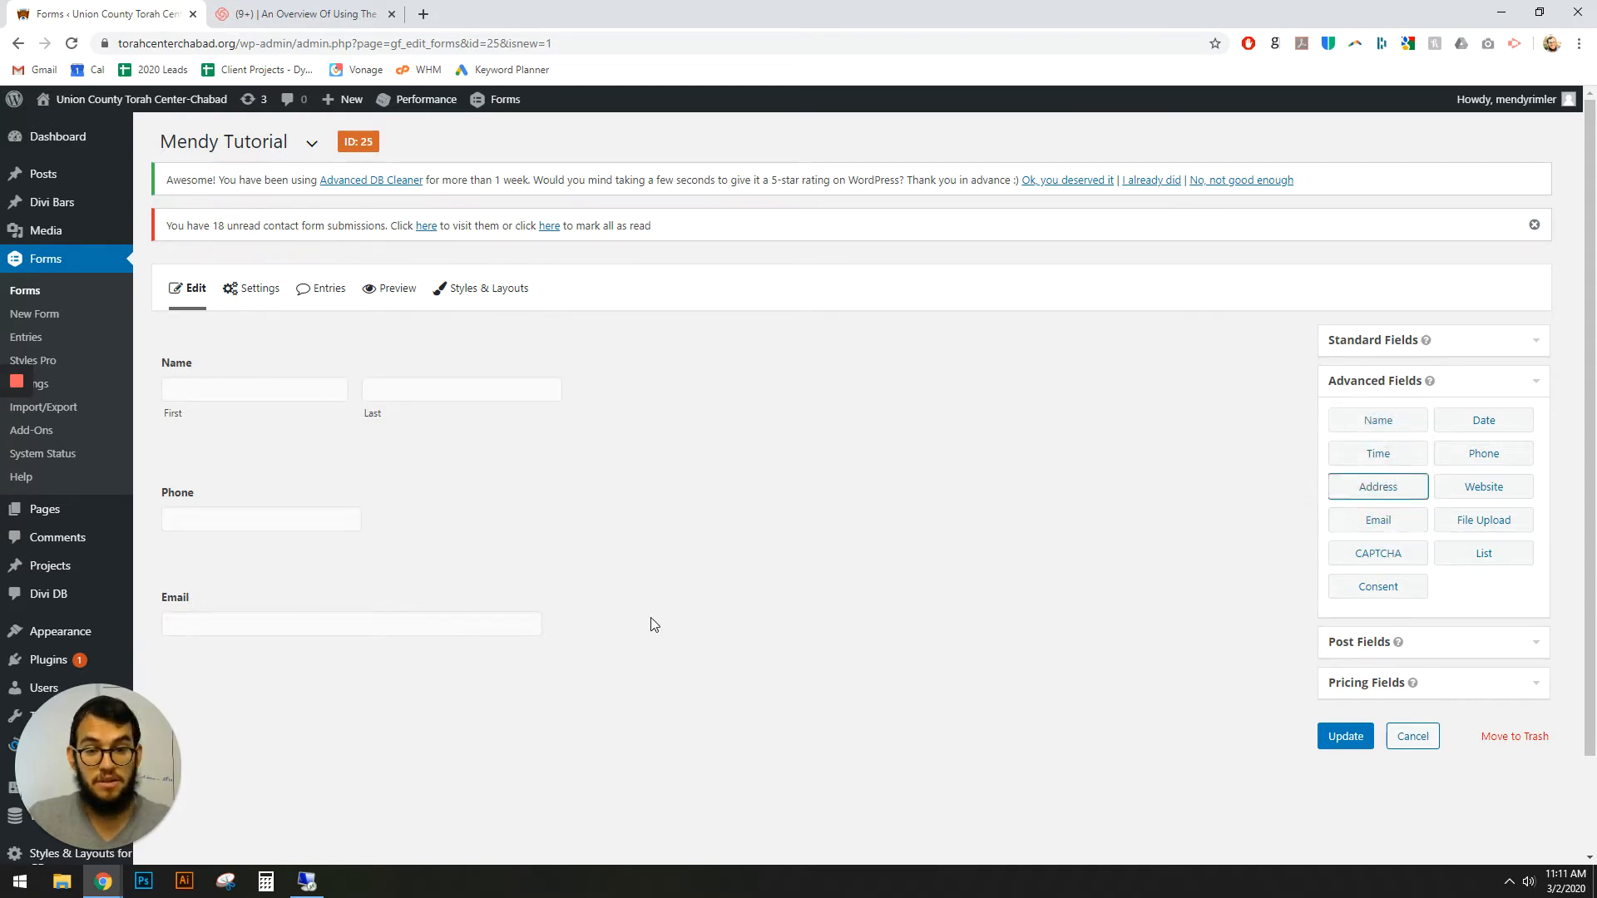
scroll(345, 684, down, 3)
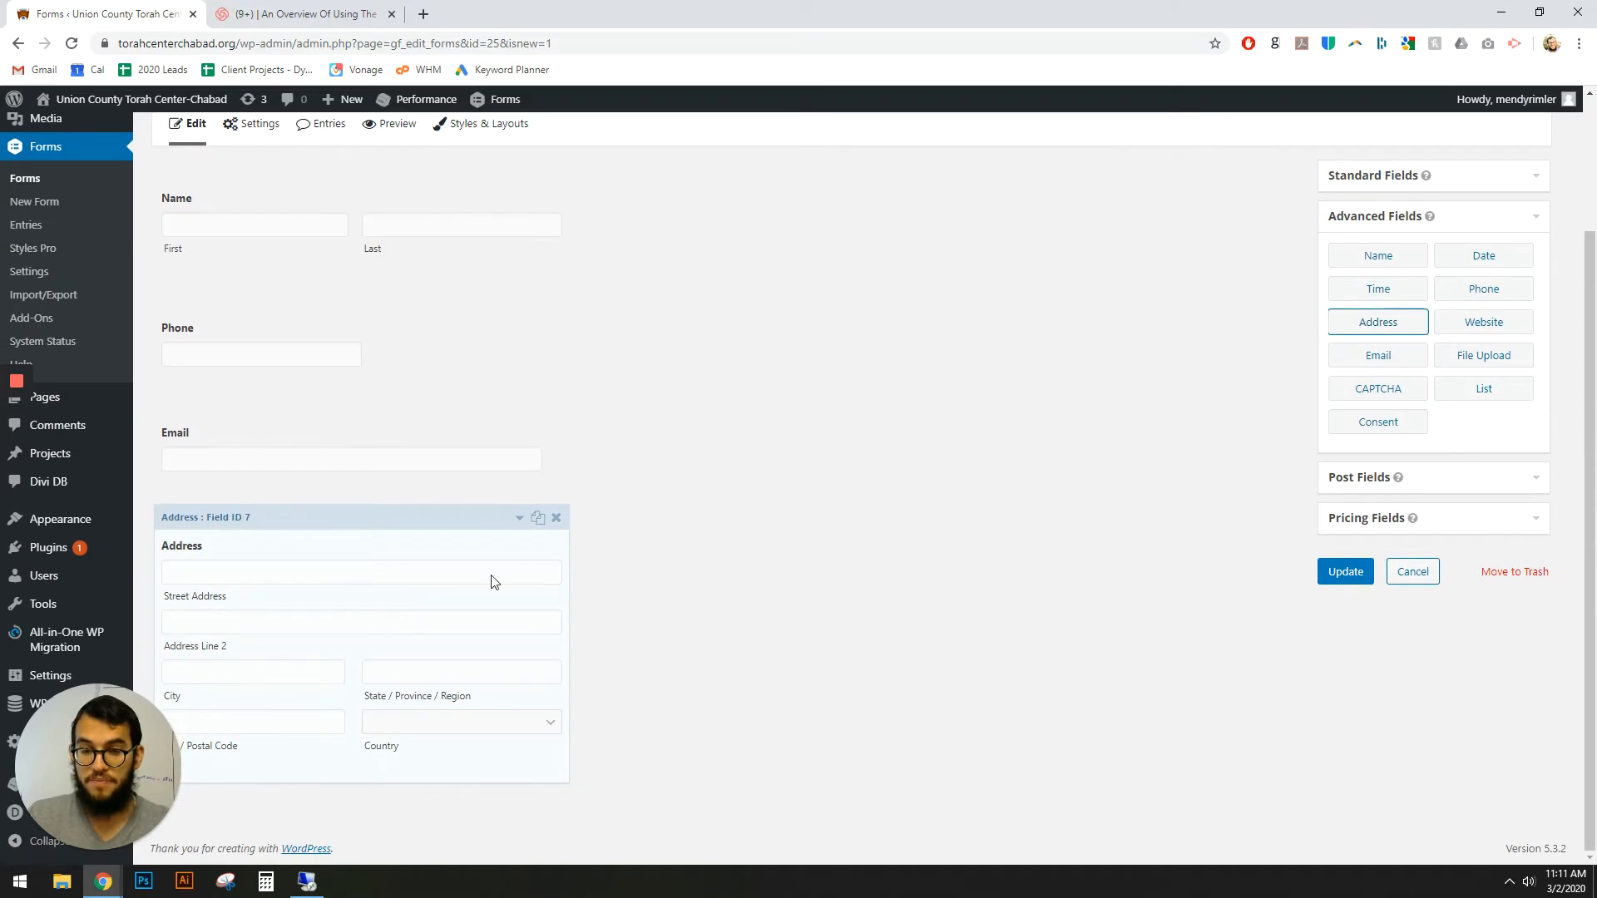
scroll(521, 549, up, 3)
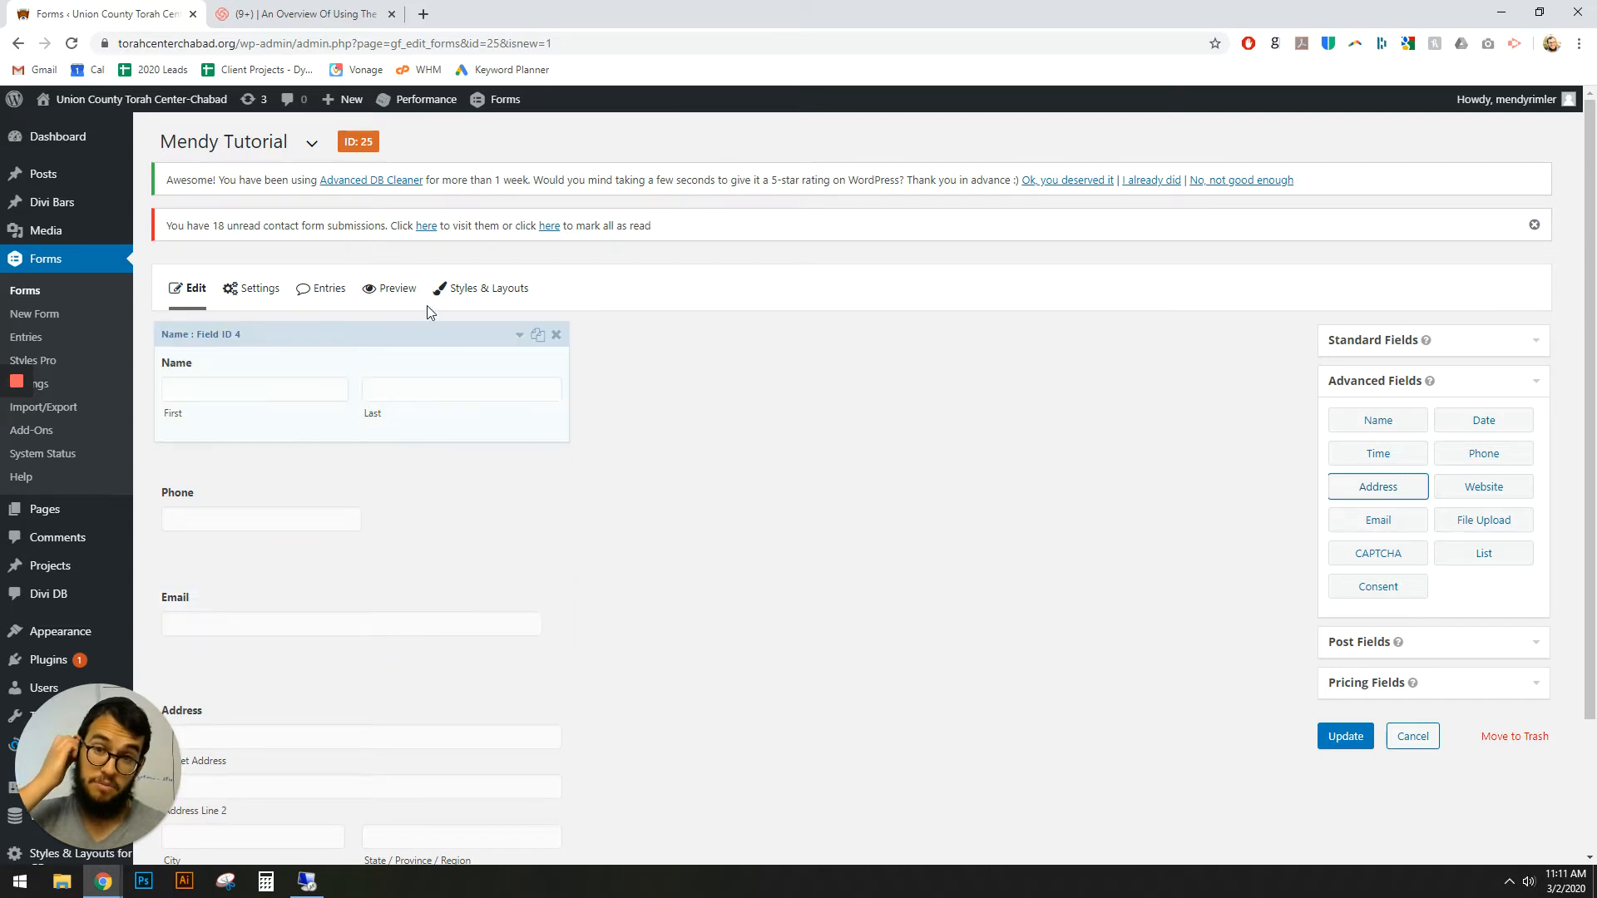
Open the site's Purim page, torahcenterchabad.org/purim/, in a new browser tab
click(422, 12)
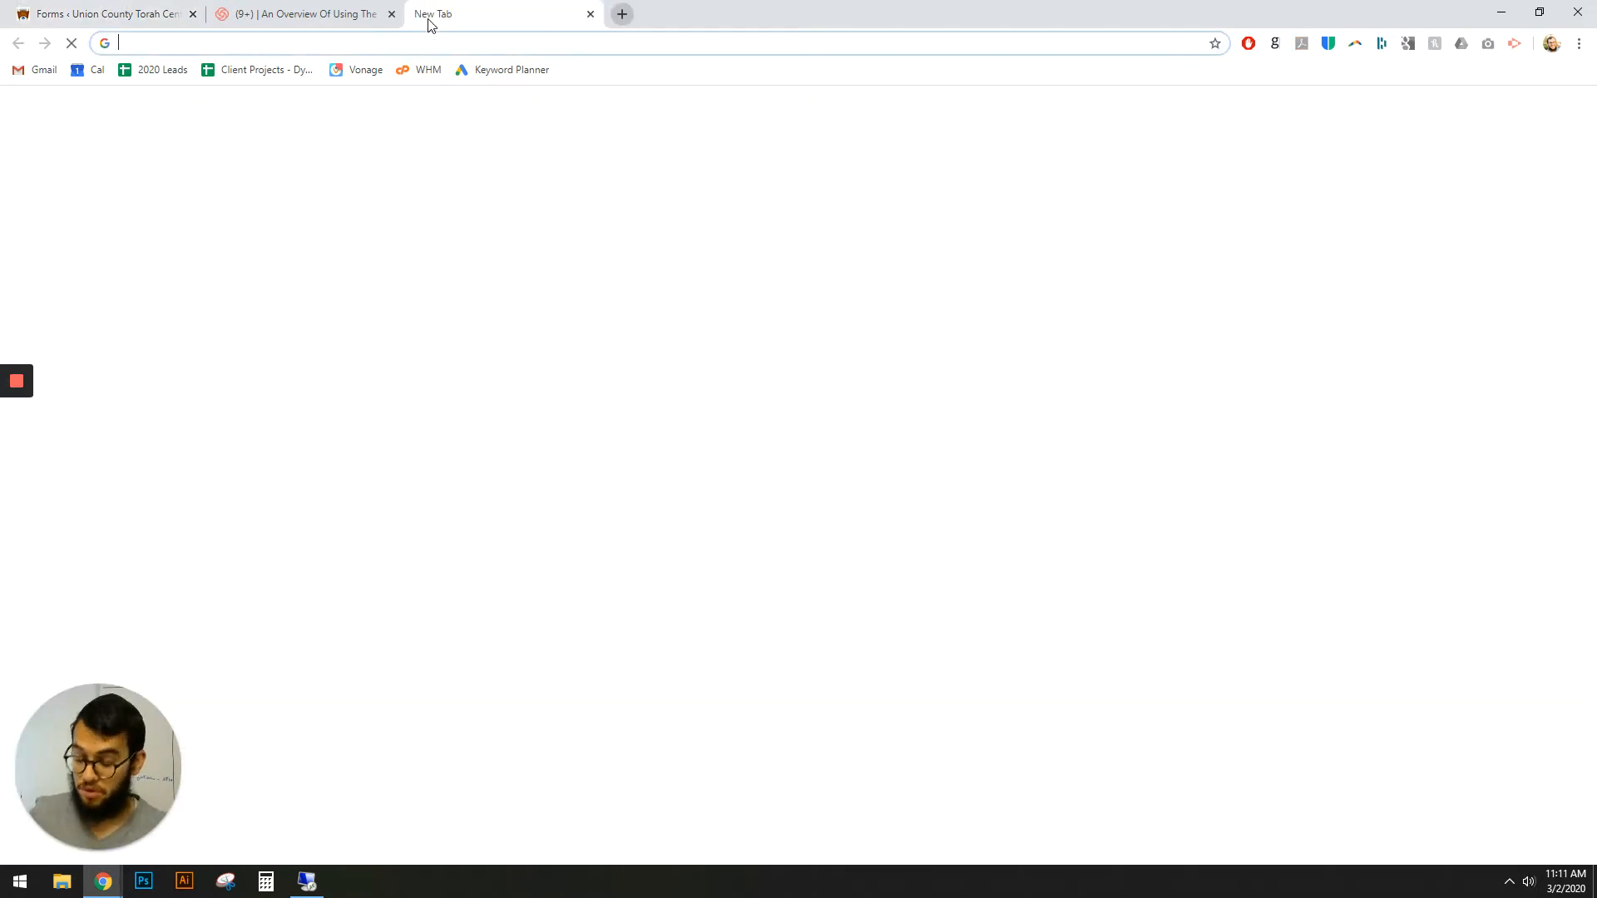
text(y)
key(BackSpace)
key(BackSpace)
text(tora)
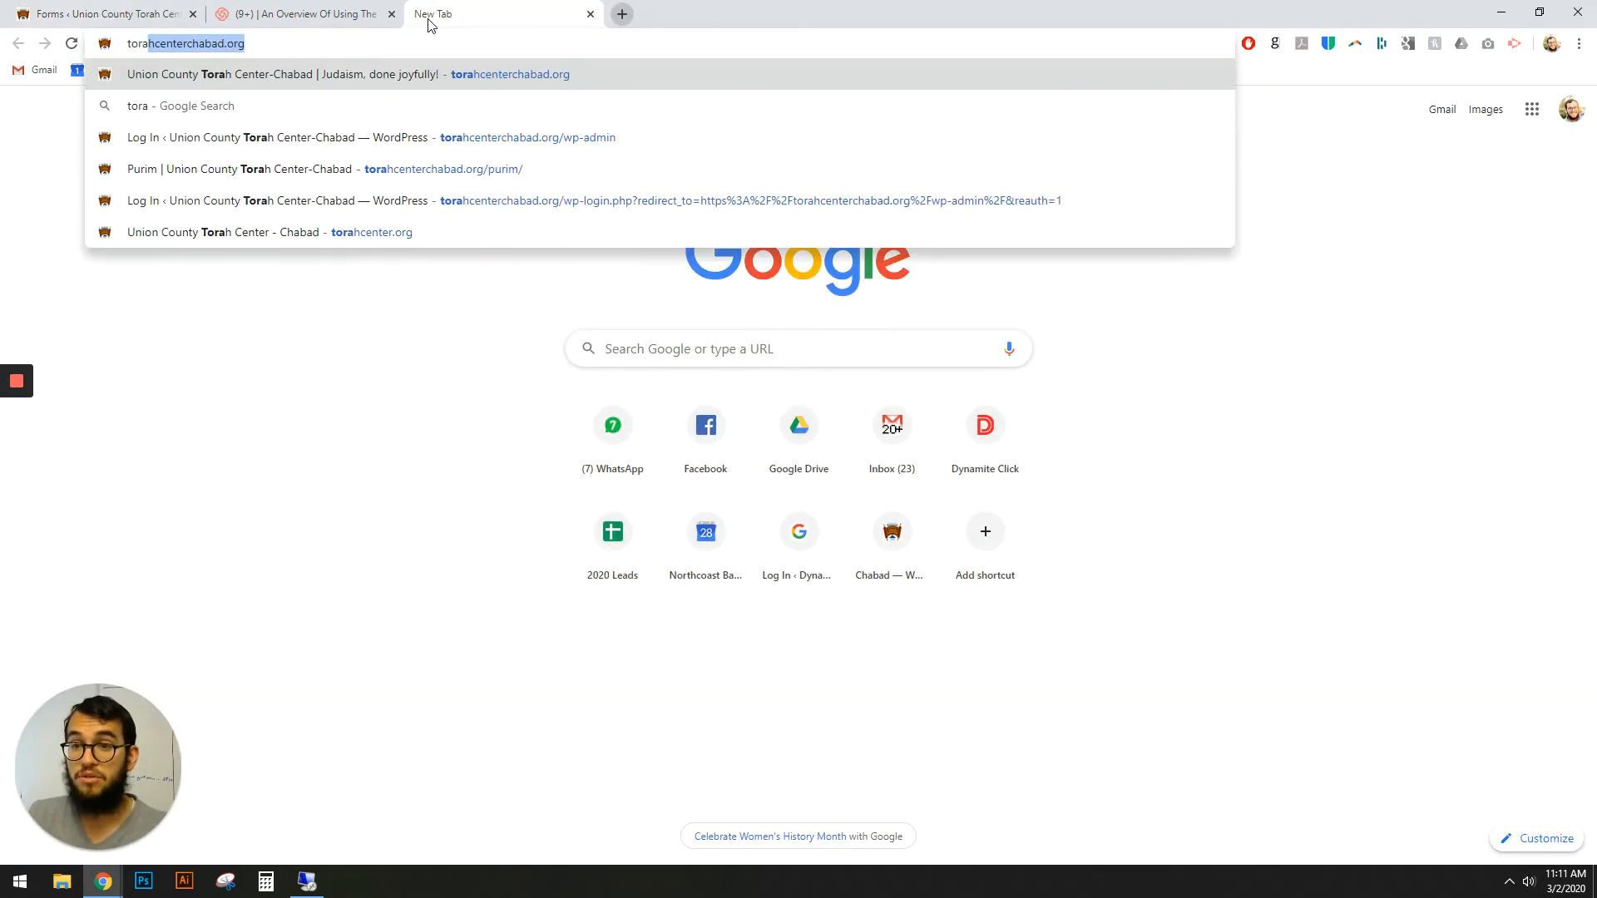
key(Down)
key(Down)
key(Down)
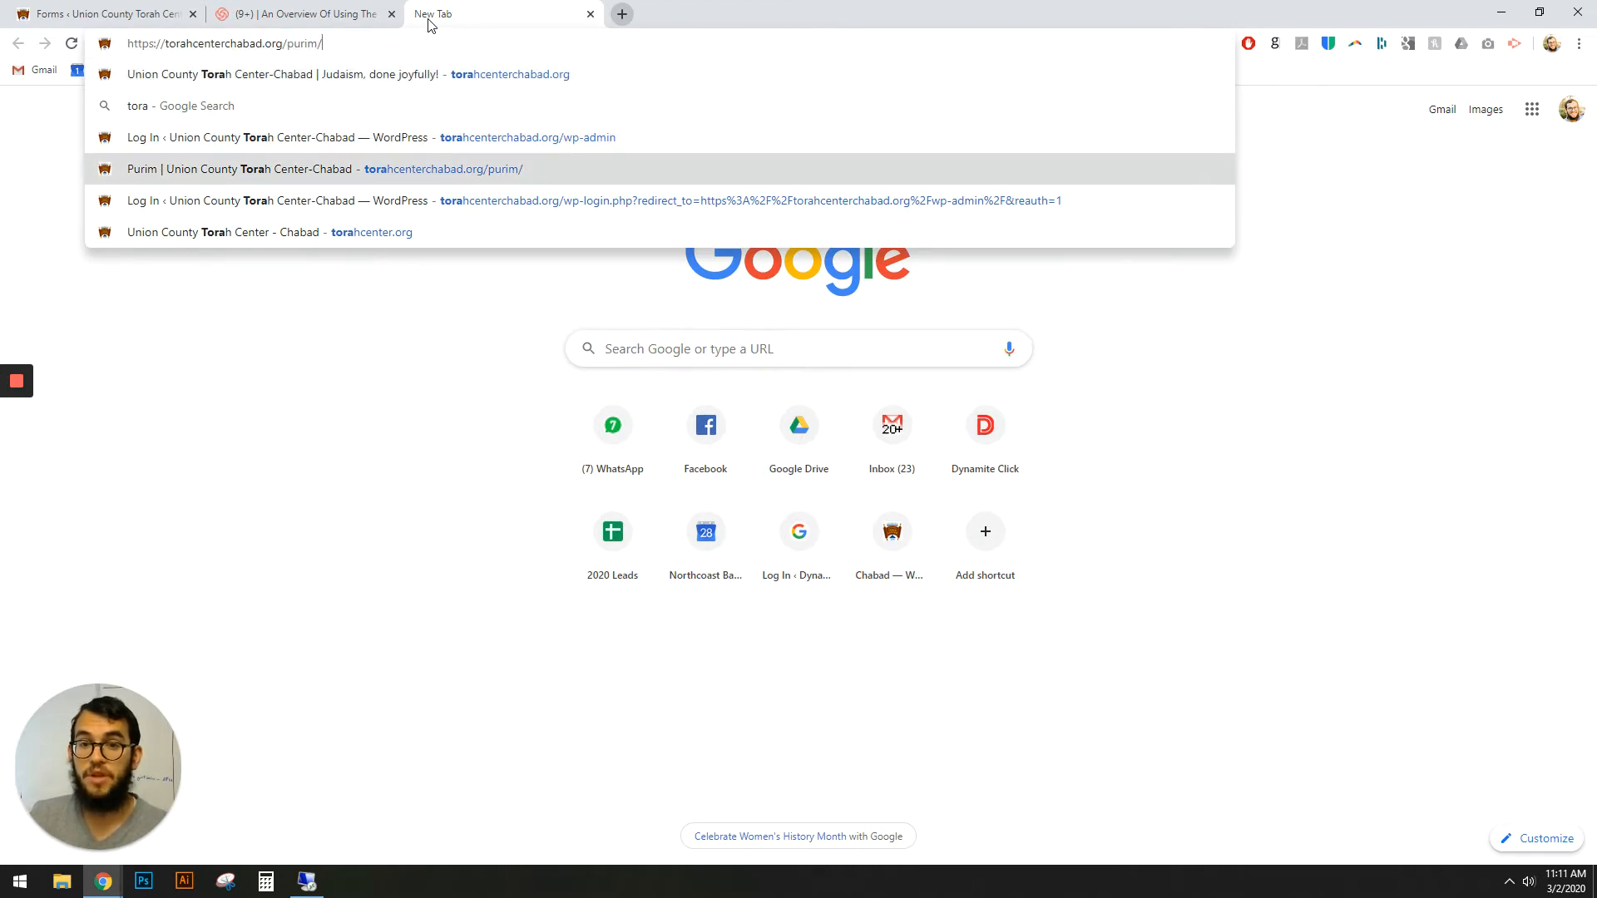
key(Return)
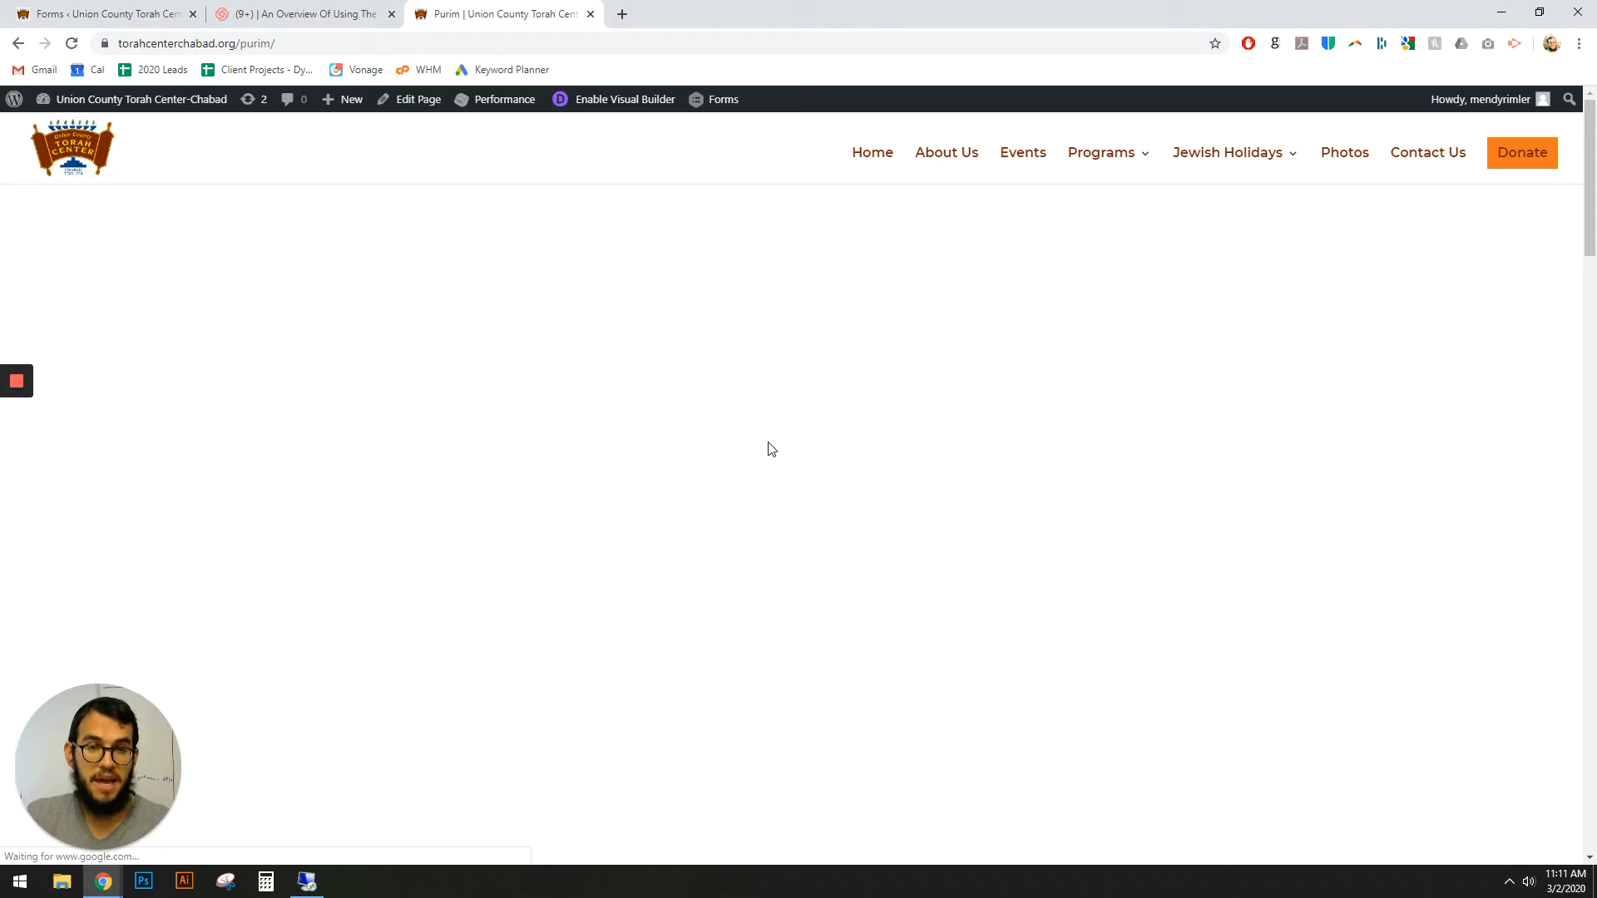
Choose Pay Now Online in the Purim Celebration form and examine its credit card, address and attendance pricing fields
scroll(905, 605, down, 5)
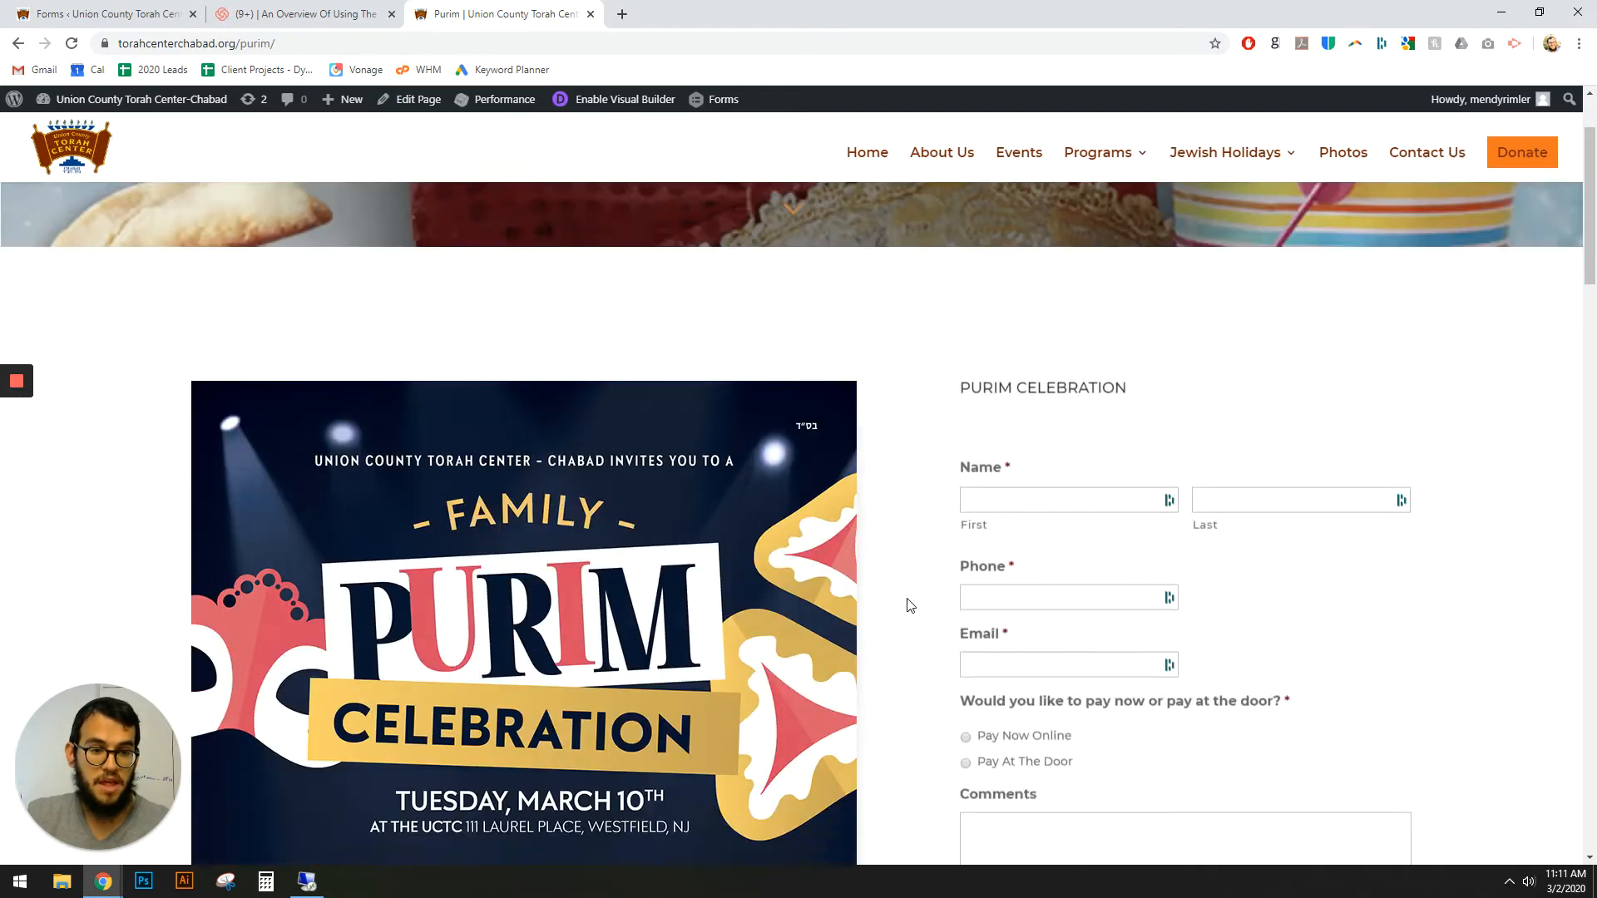
click(1016, 358)
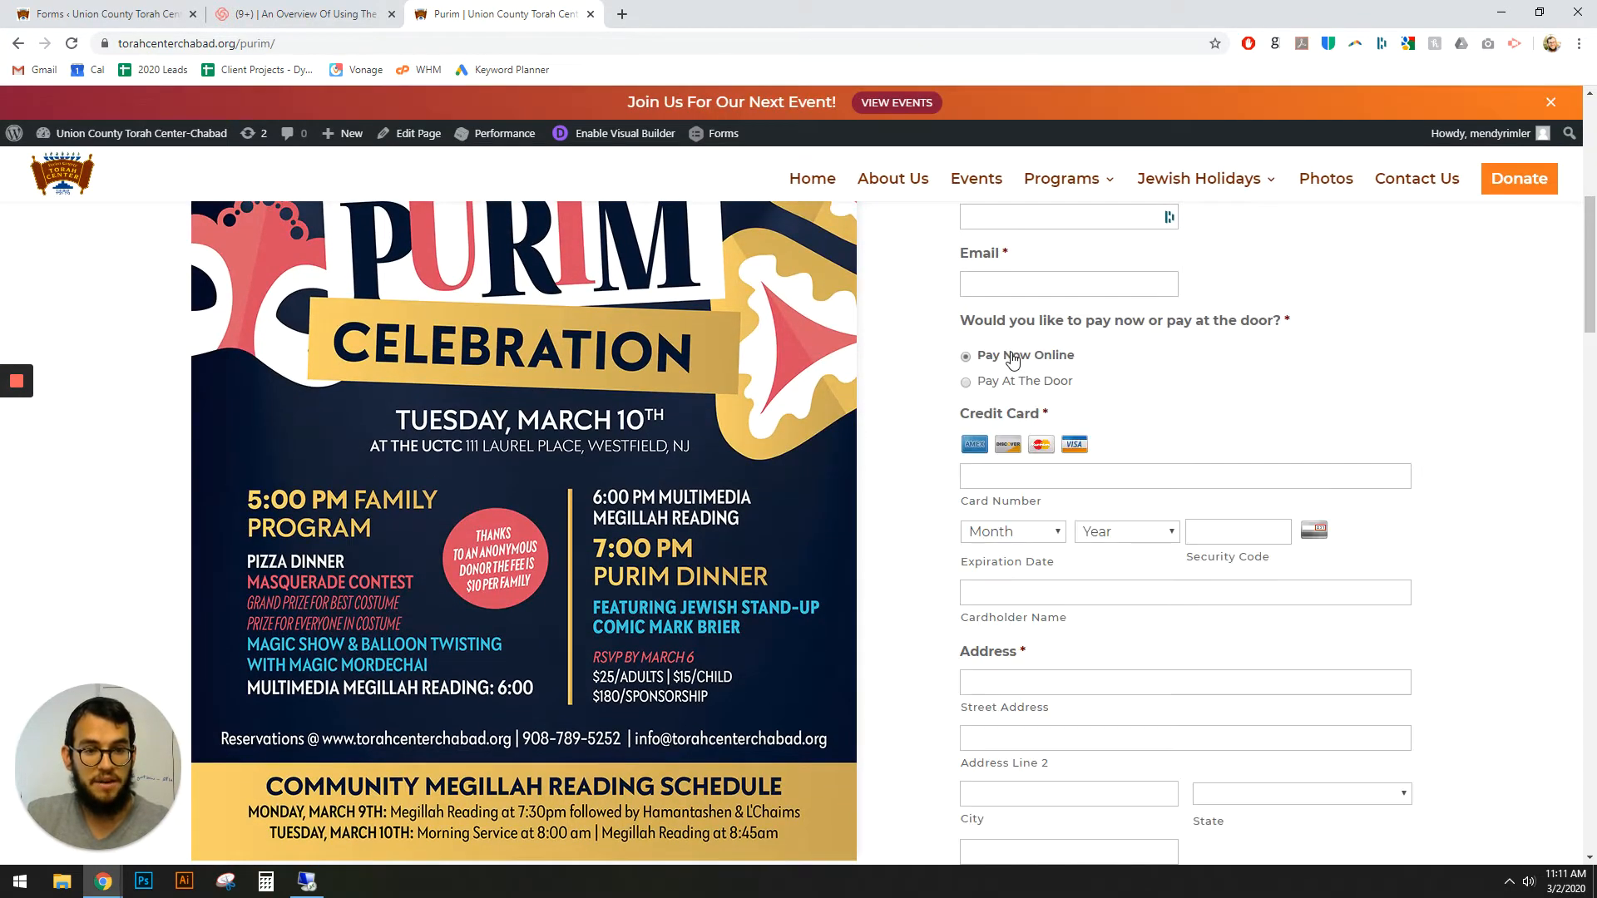
scroll(1023, 565, down, 3)
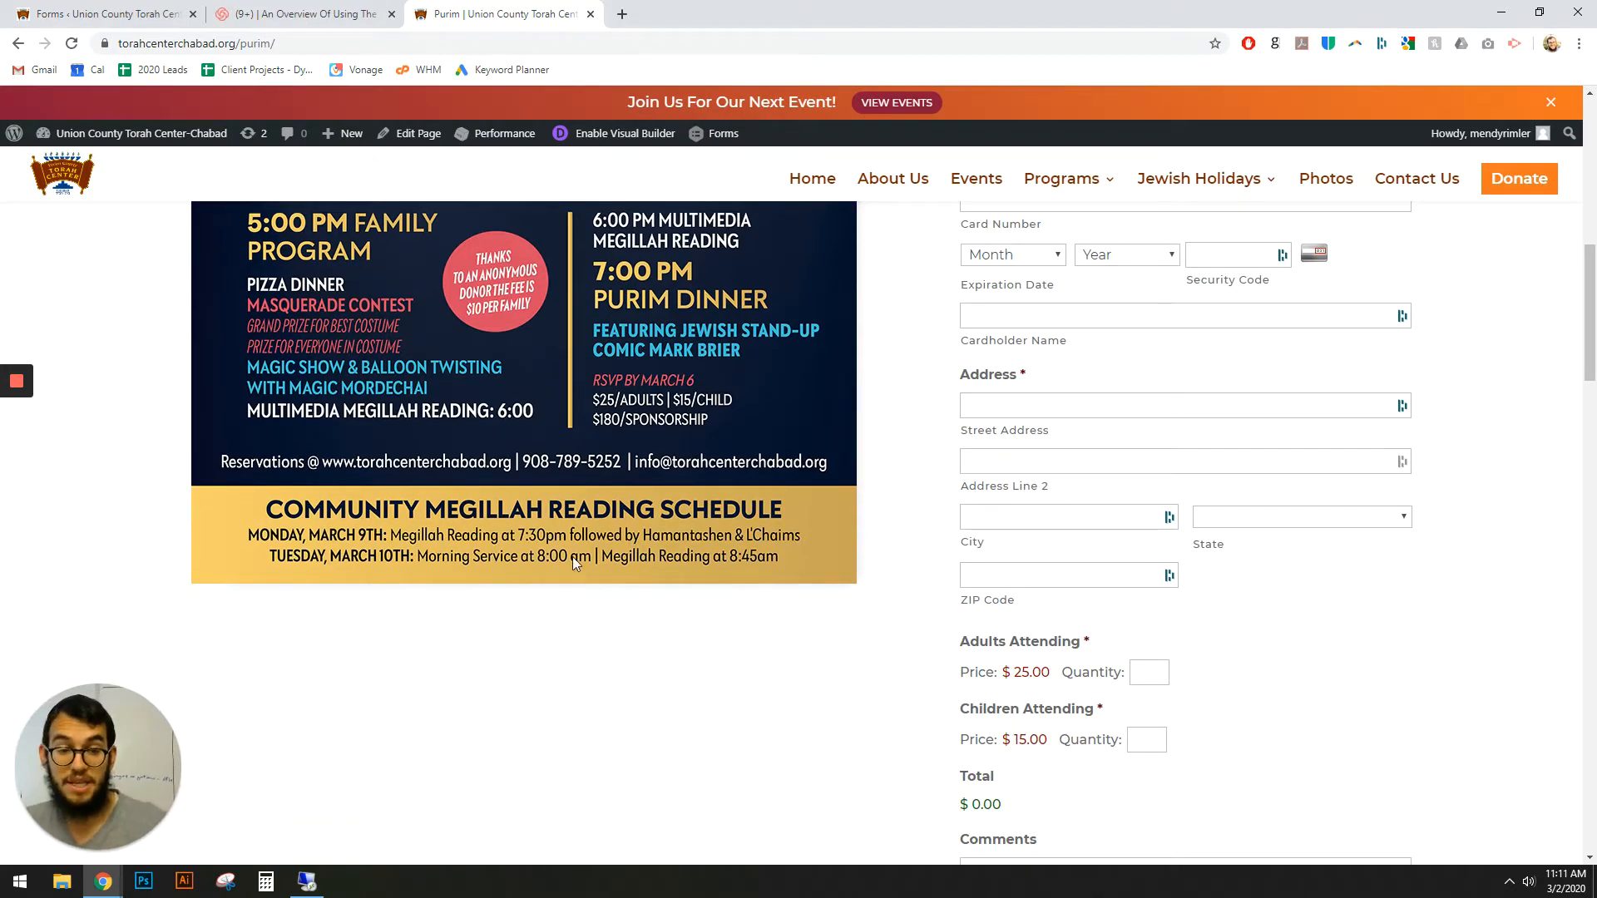
Return to the form editor and add a Product pricing field below the Address field
click(127, 12)
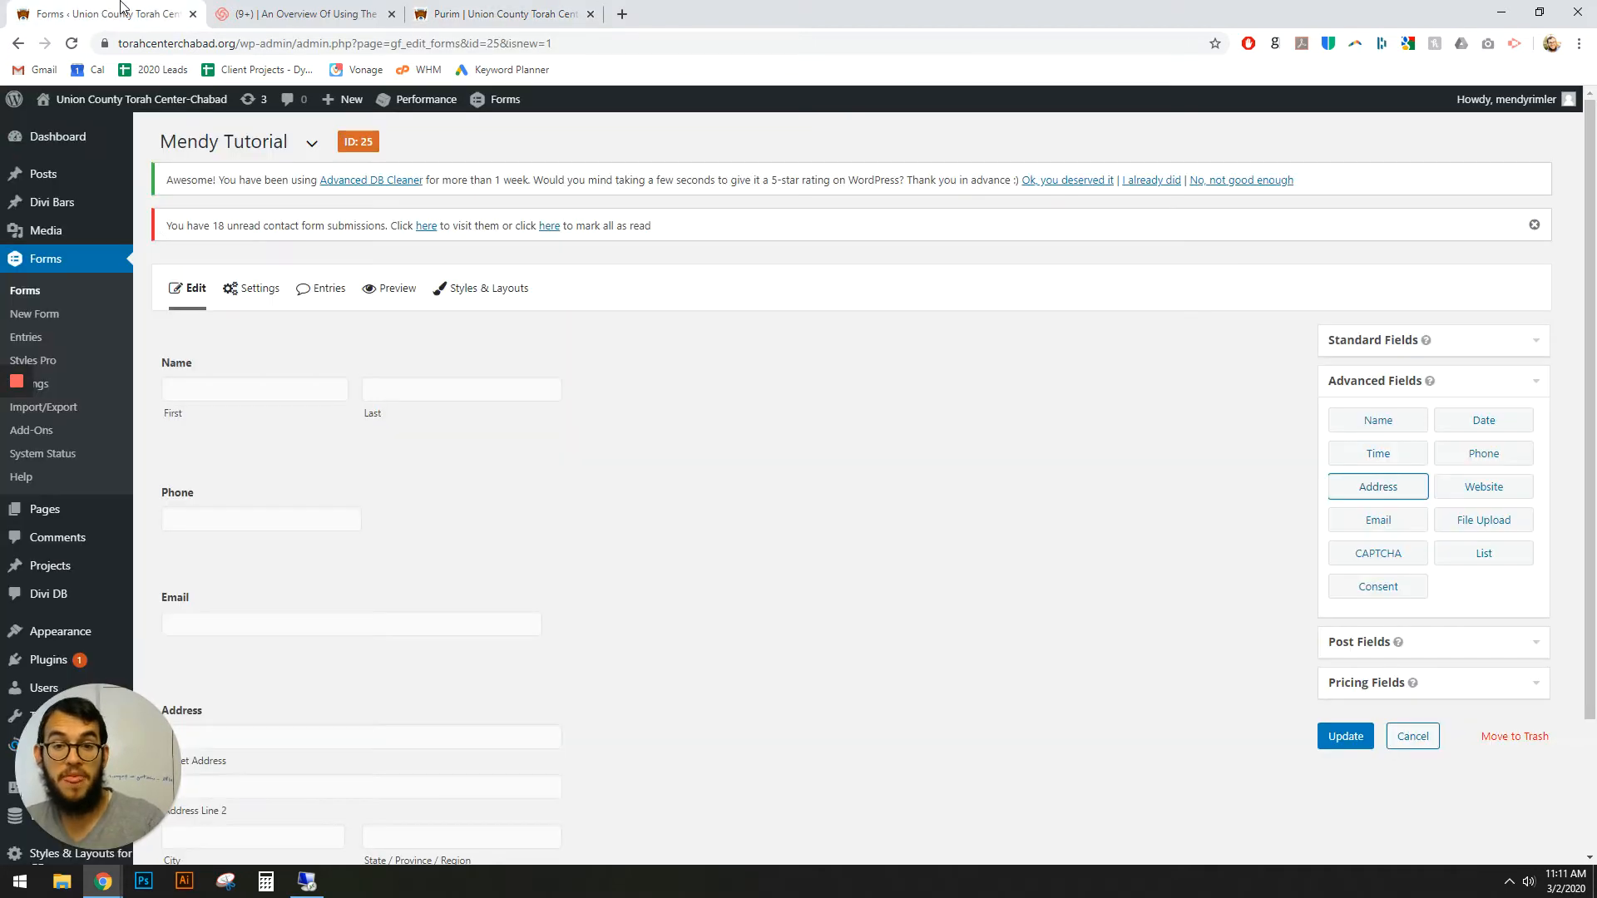
scroll(499, 496, down, 2)
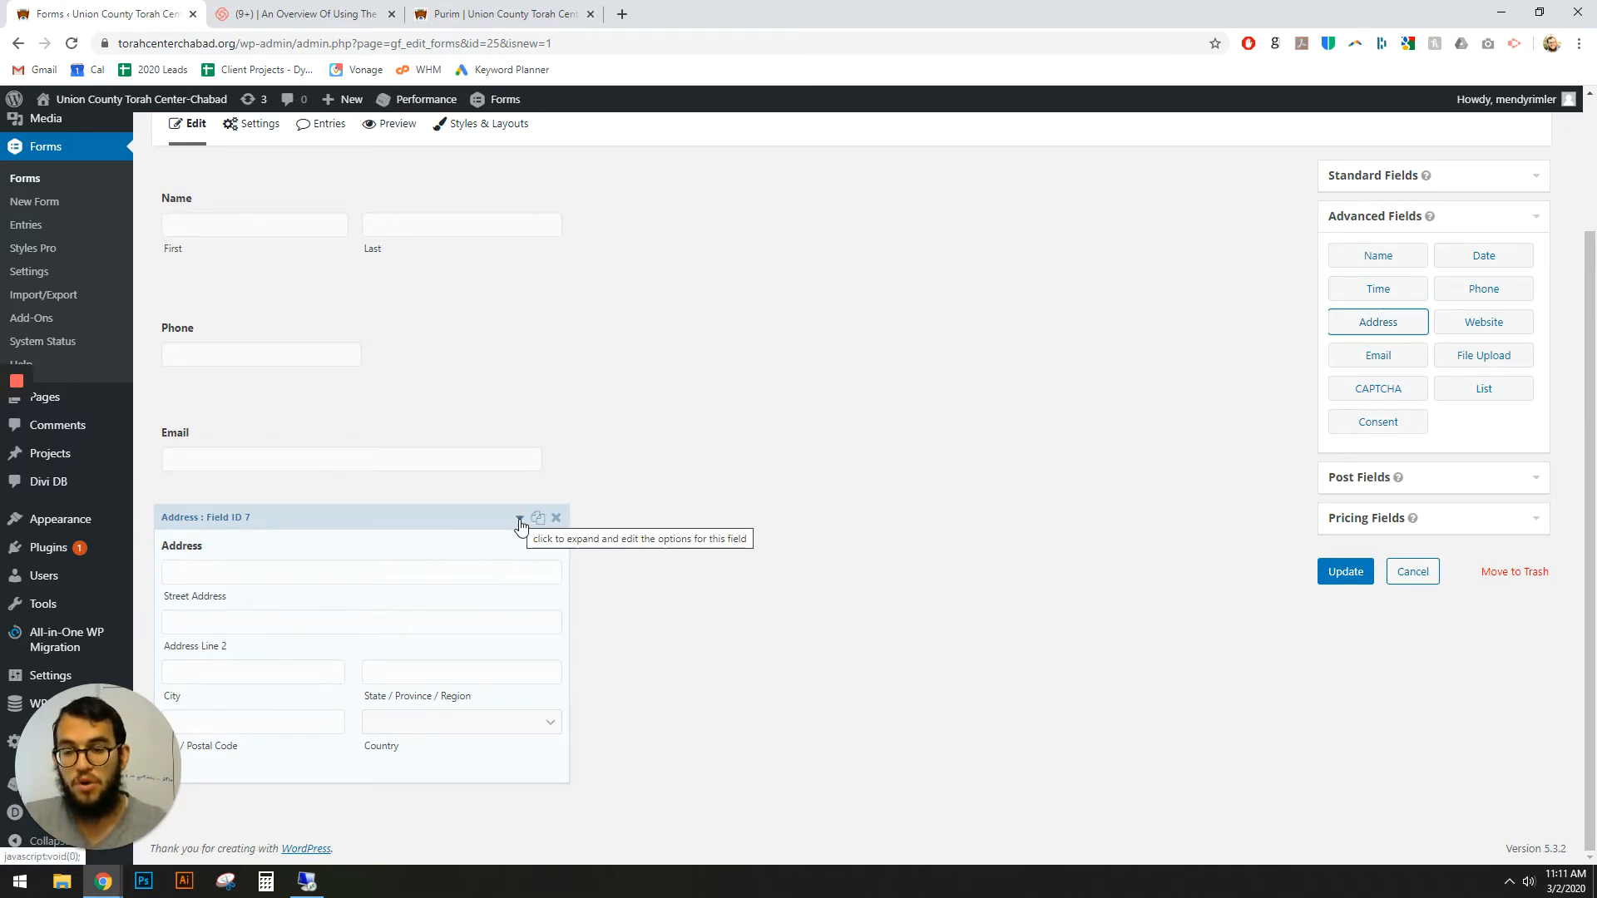
click(1493, 517)
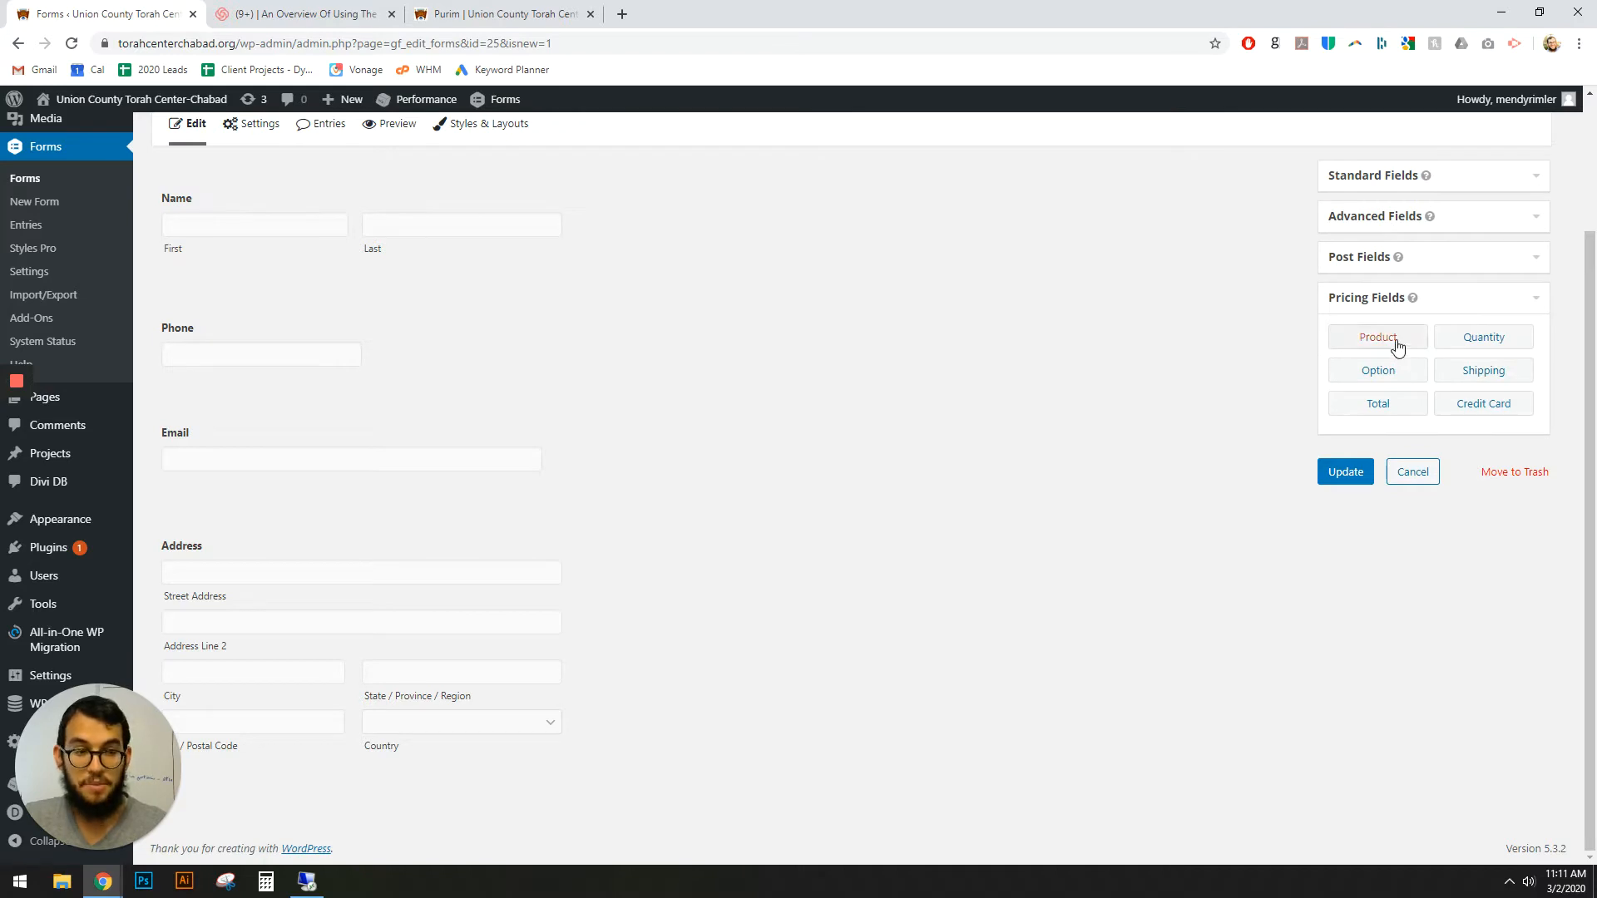
click(1379, 337)
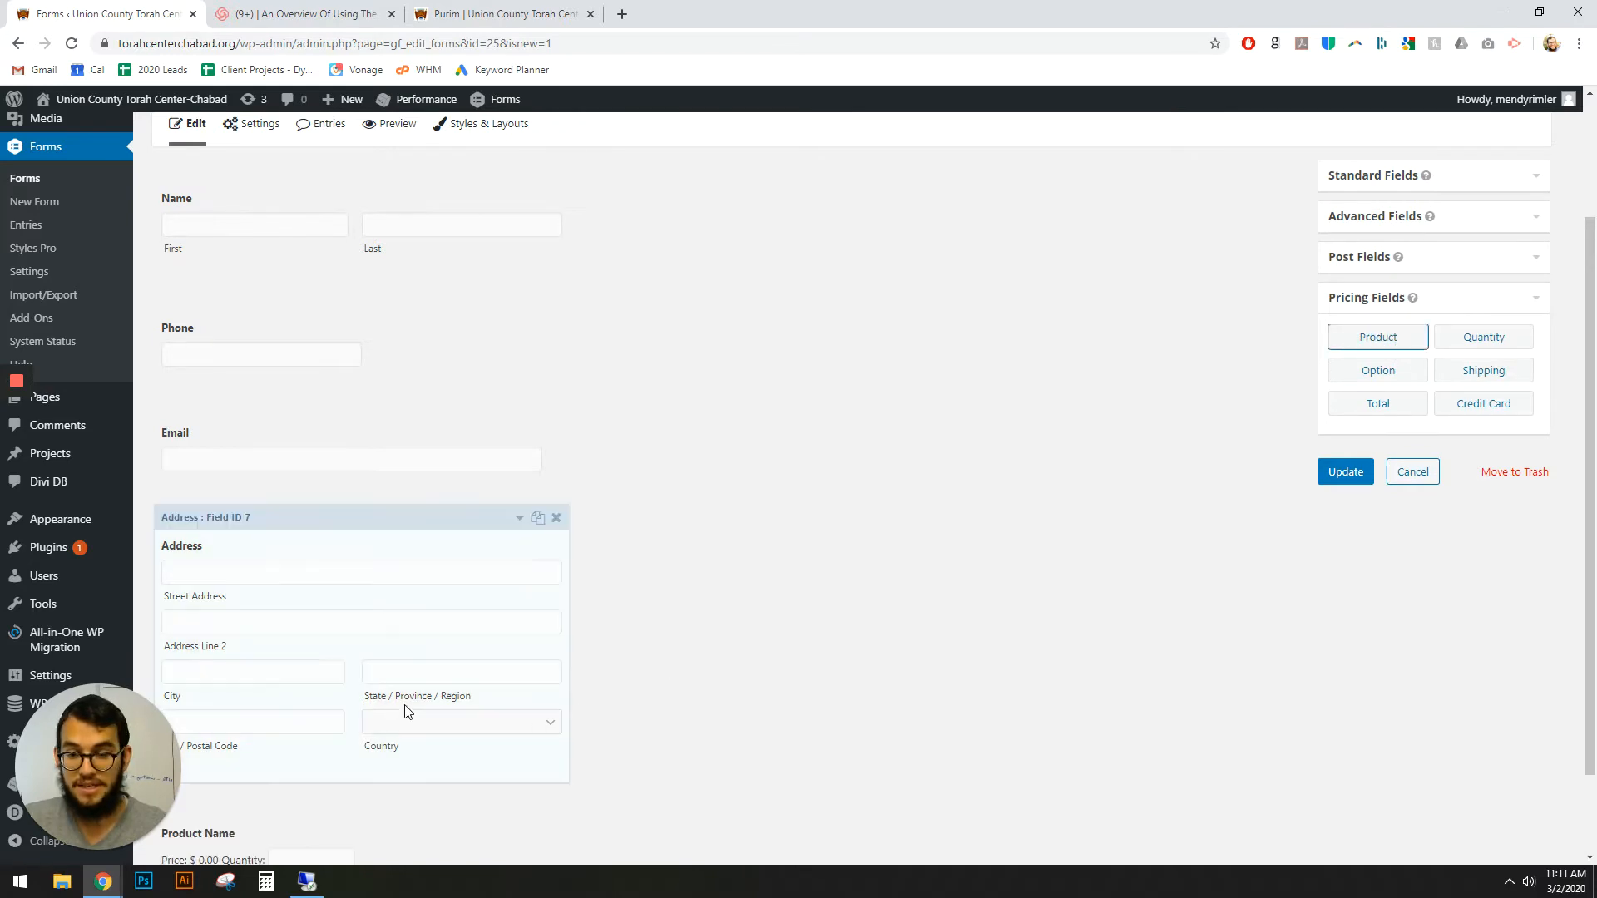
scroll(402, 739, down, 1)
drag(72, 745, 71, 525)
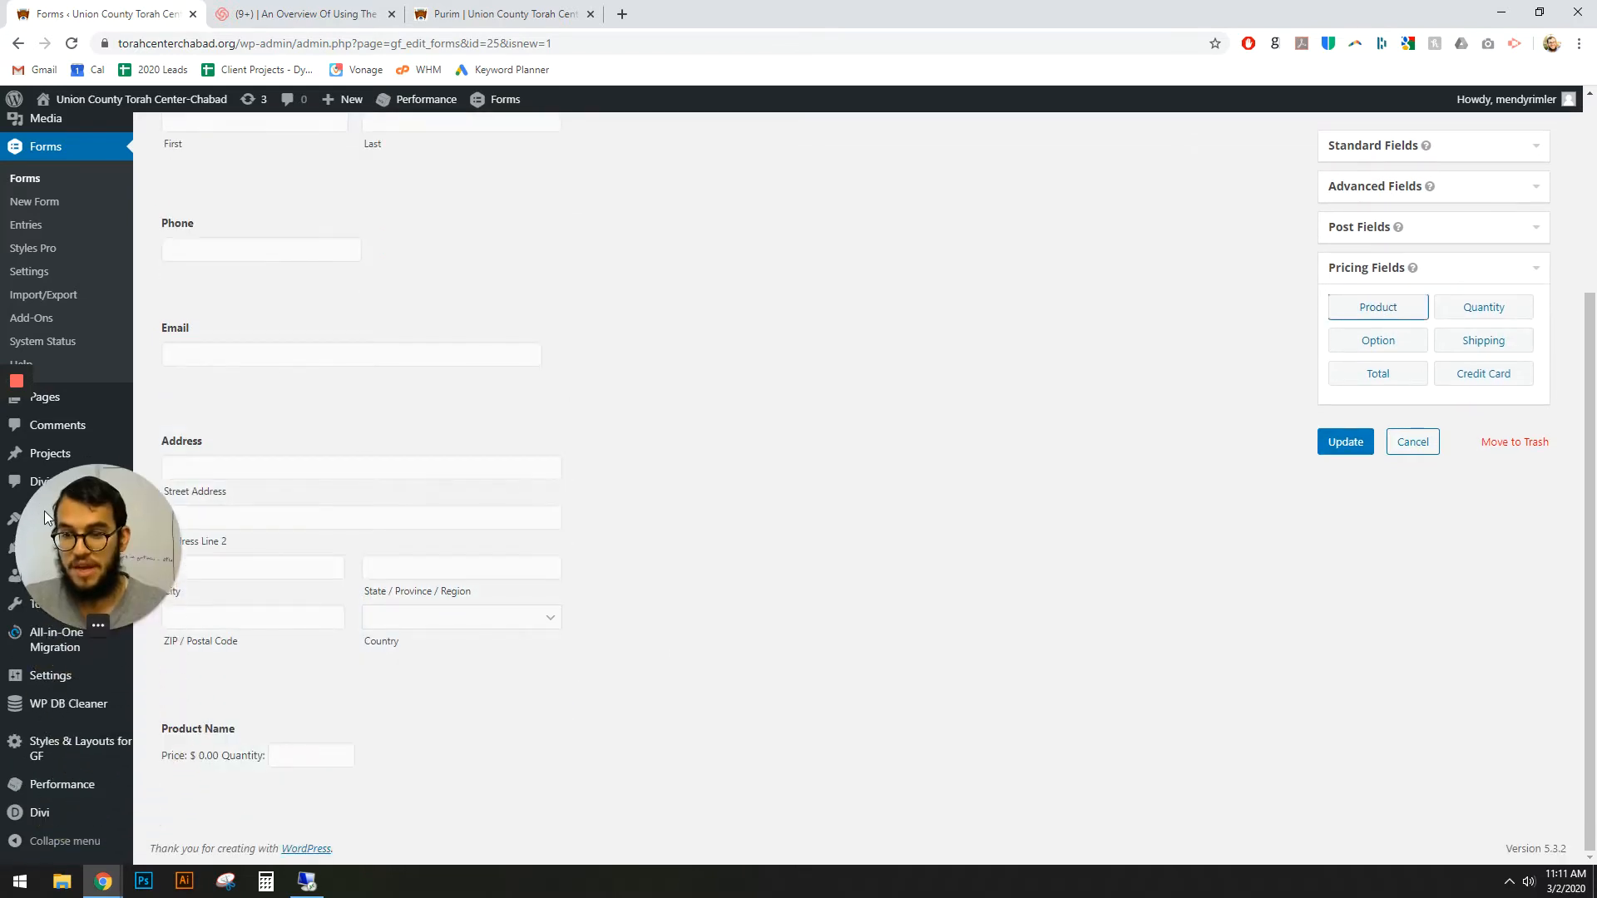
Expand the settings of the new Product field and change its field label to Adult
click(331, 746)
scroll(327, 742, down, 5)
scroll(378, 699, up, 1)
scroll(313, 580, up, 1)
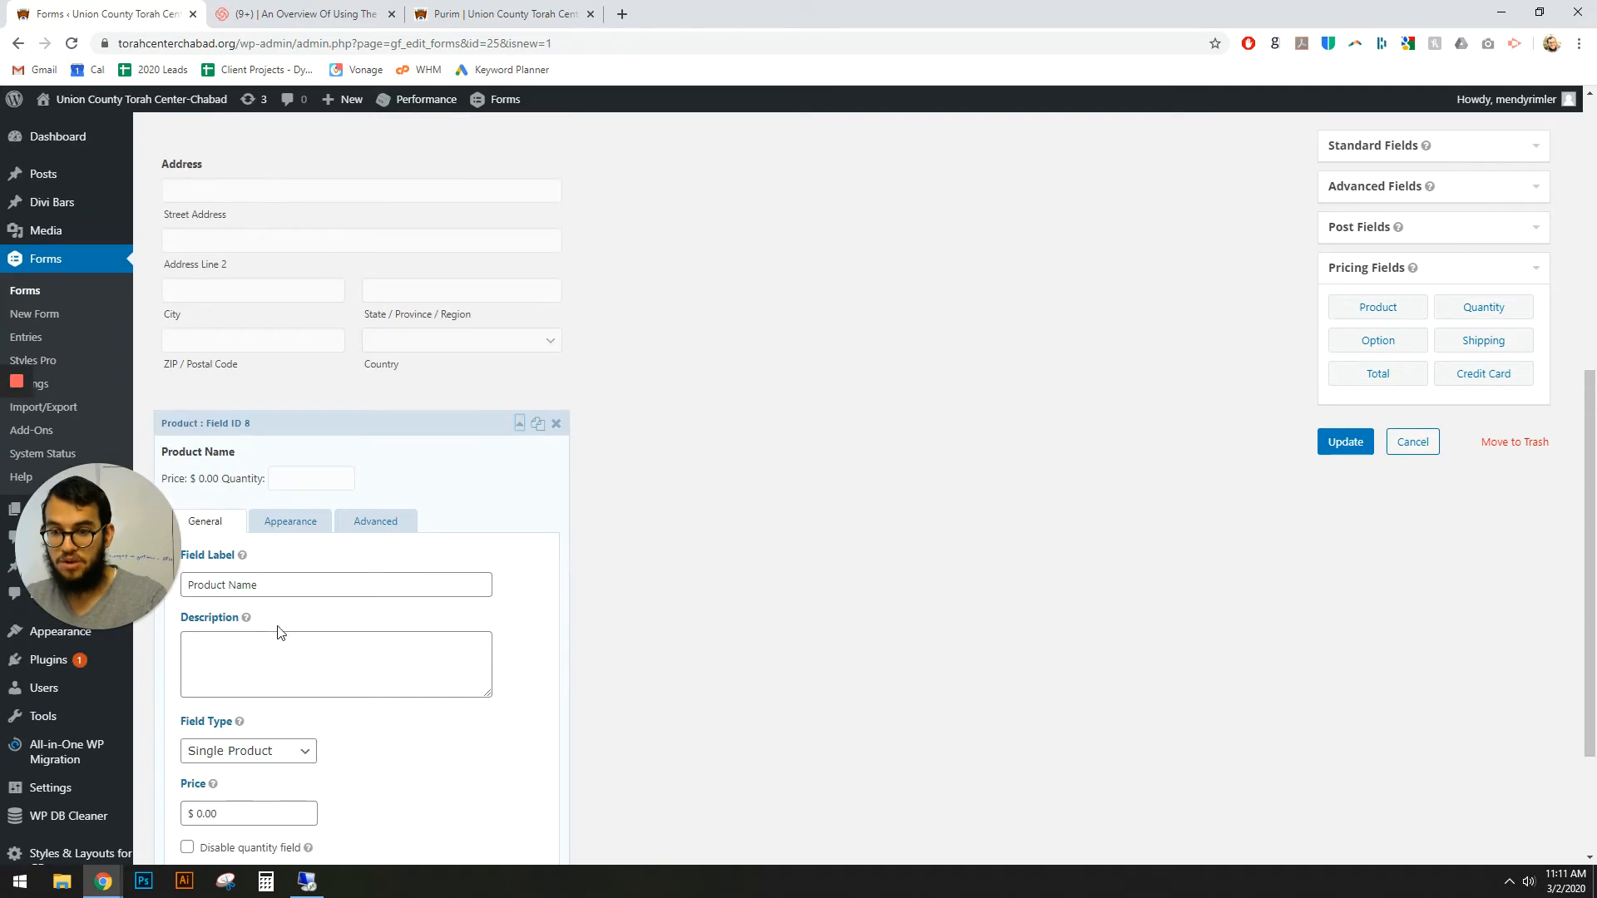
click(275, 586)
key(ctrl+a)
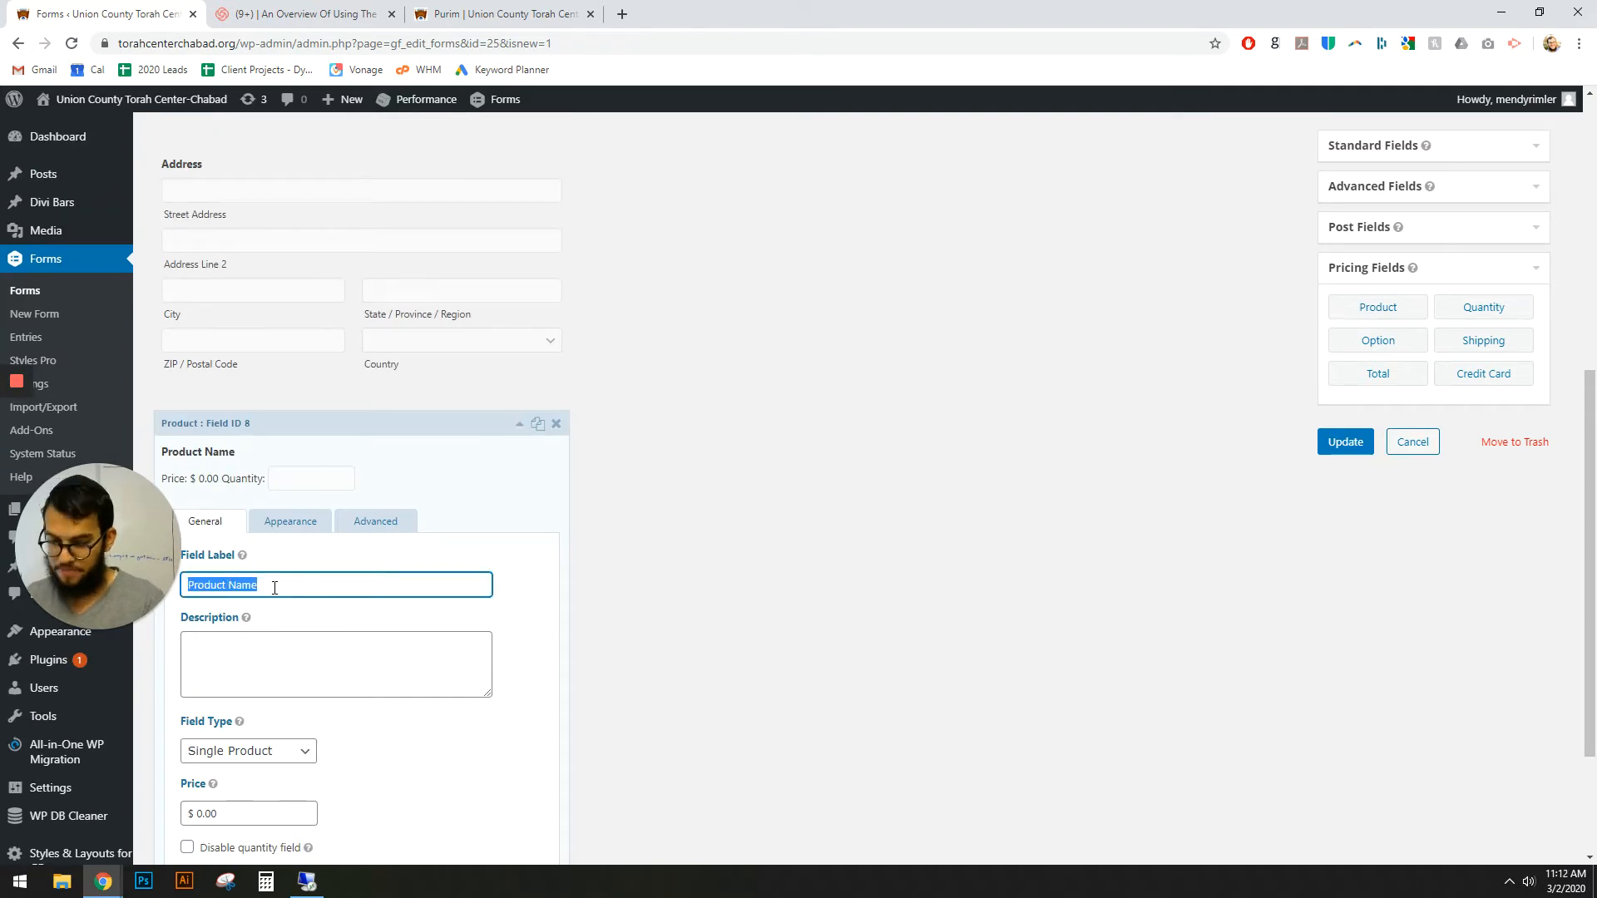
text(Adult)
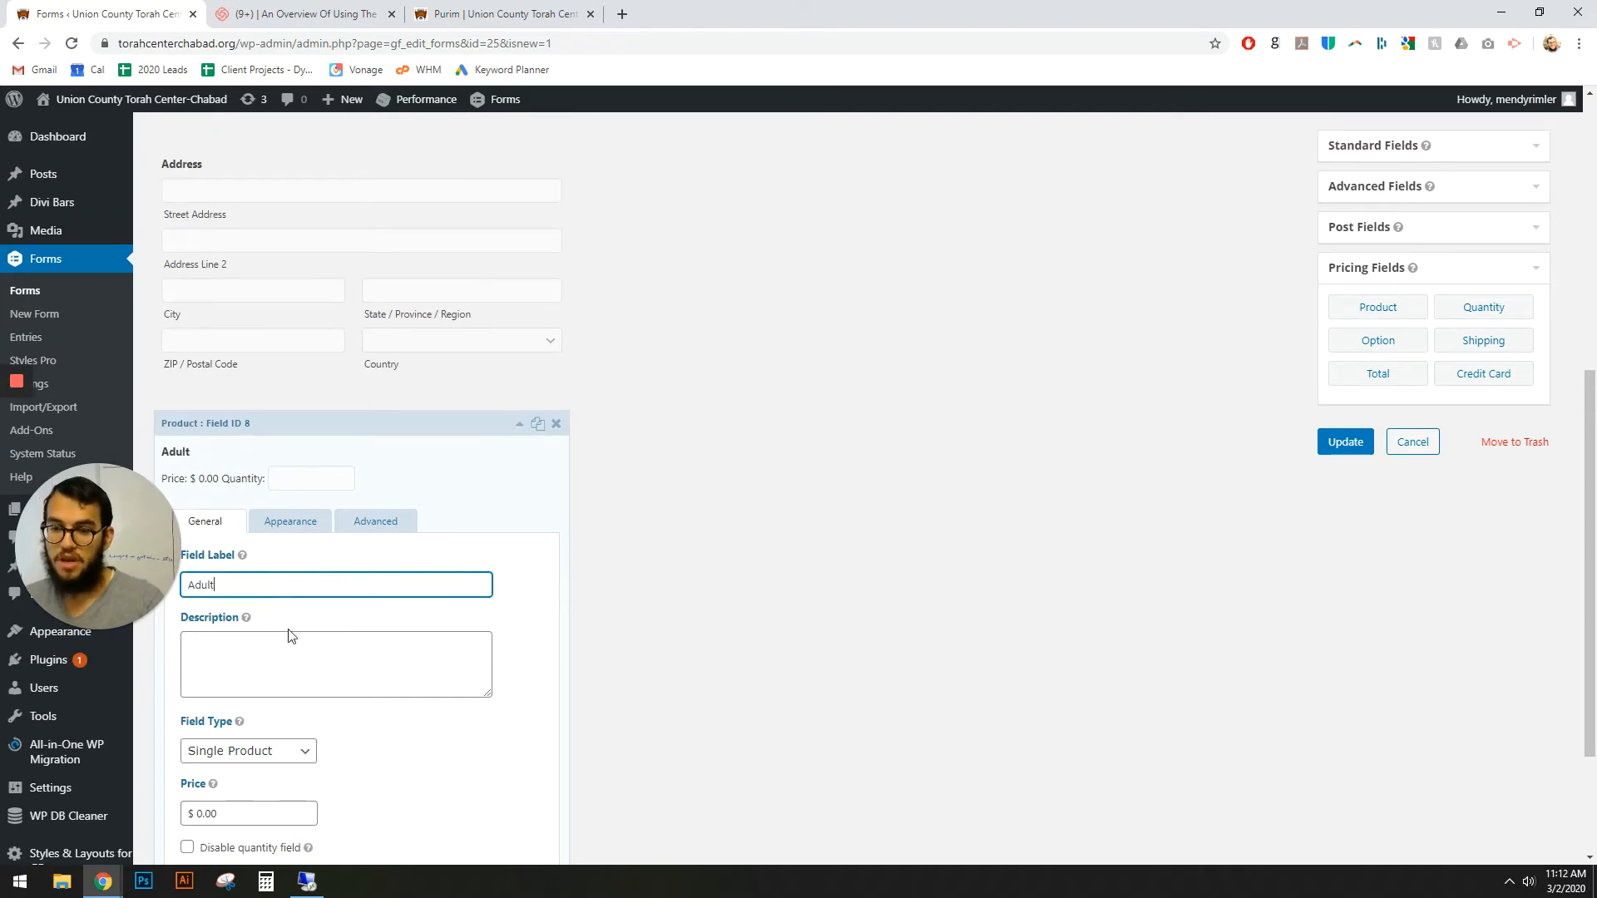
Set the Adult product's price to 25 and collapse the field's settings
scroll(337, 786, down, 2)
click(257, 674)
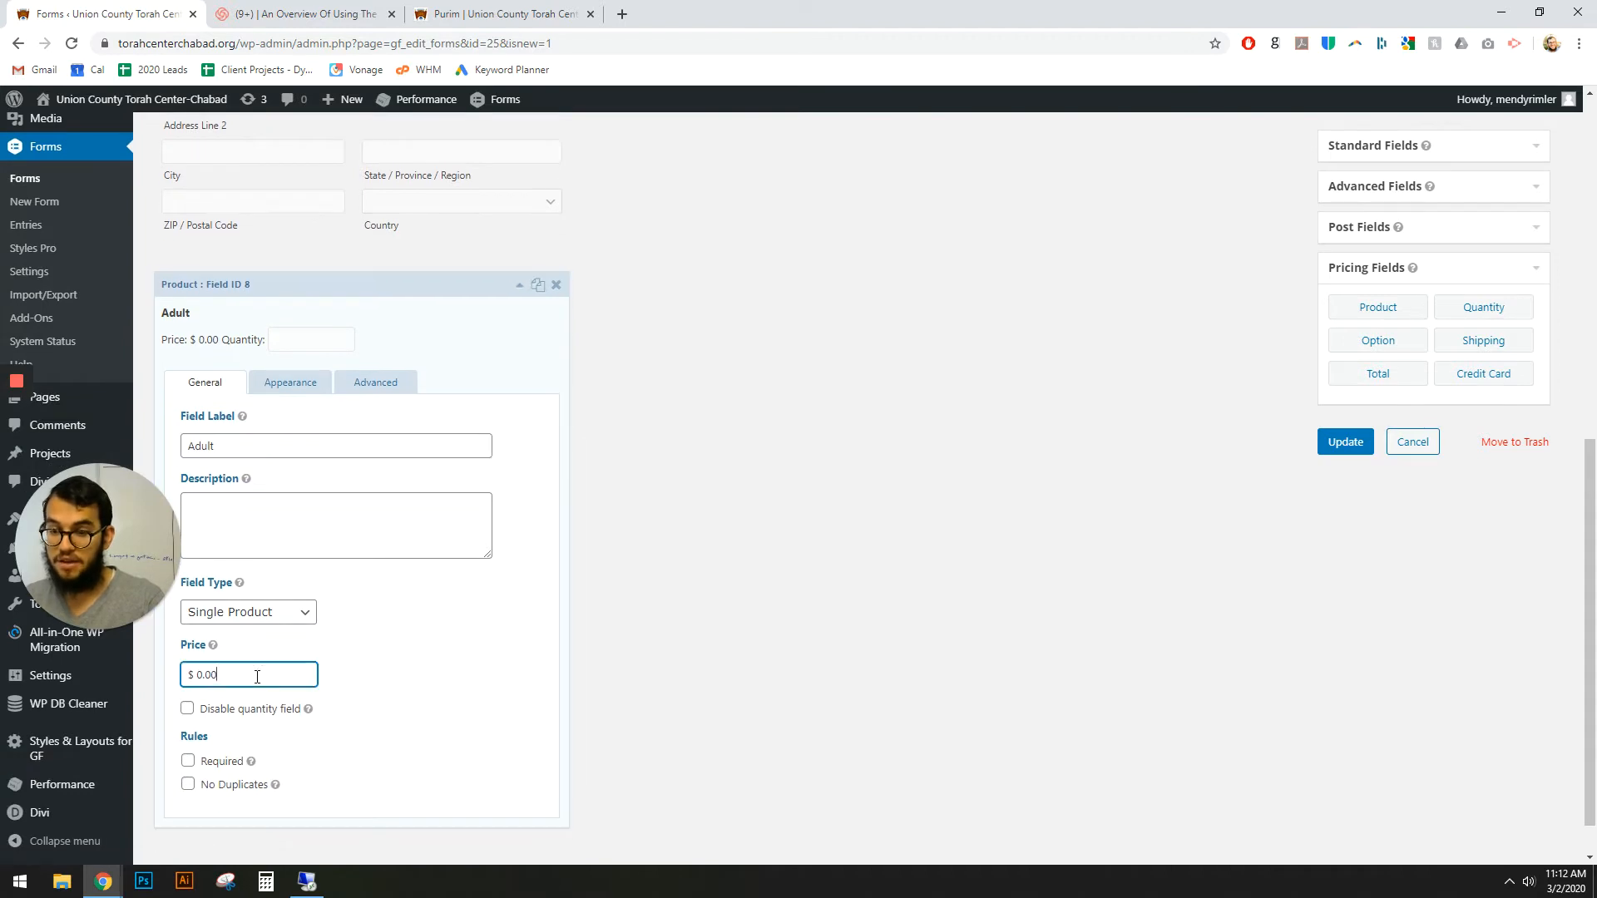
key(ctrl+a)
text(25)
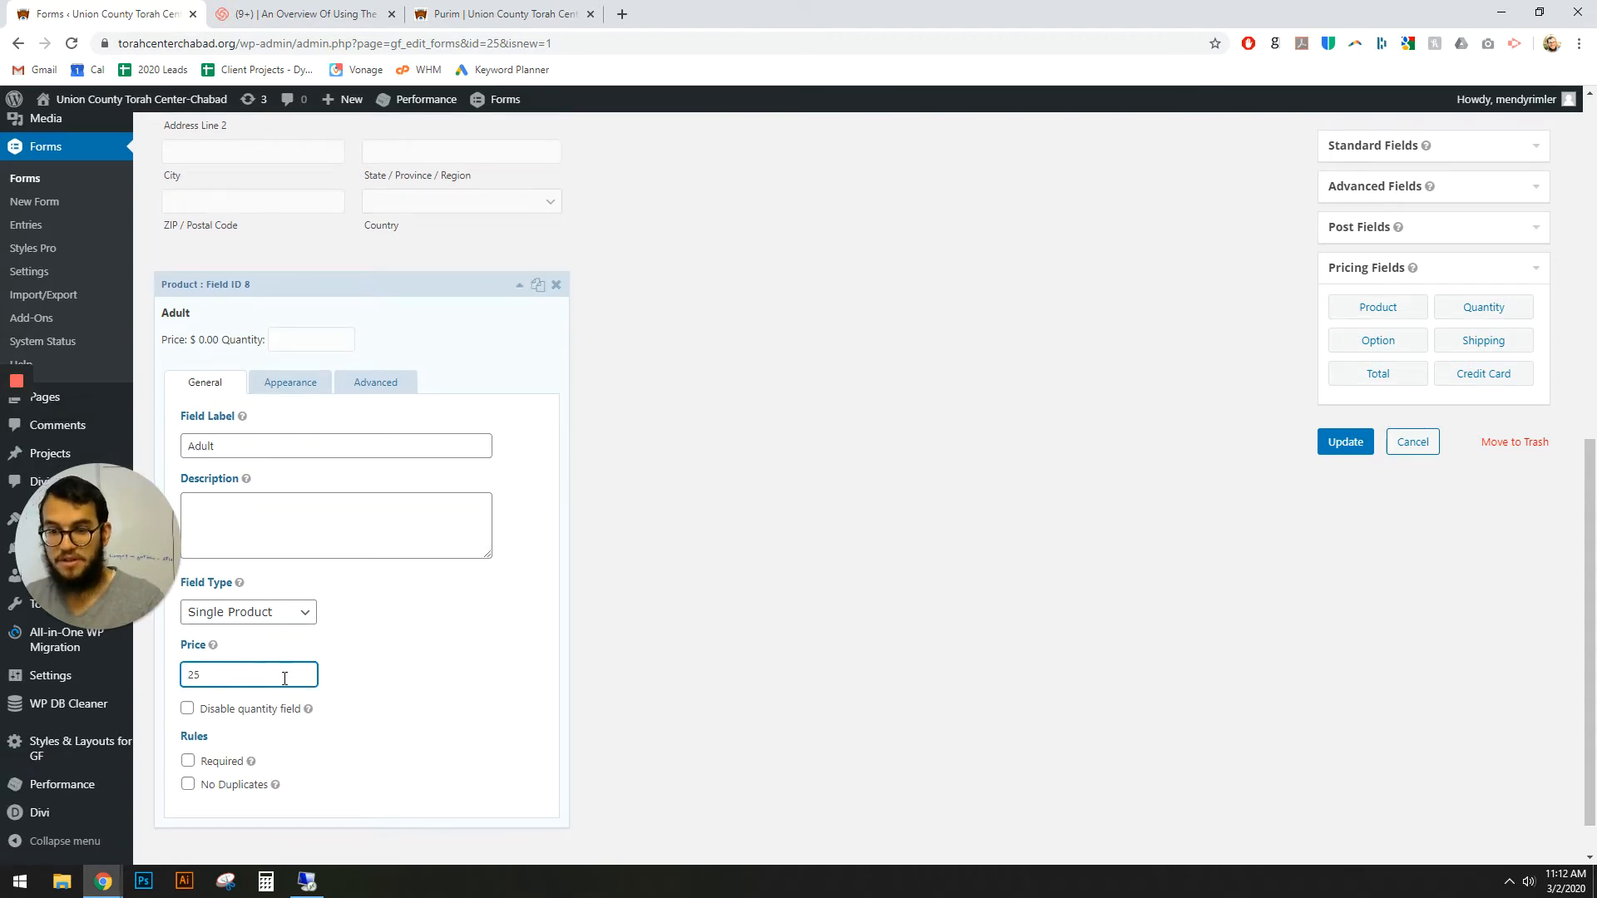
click(452, 698)
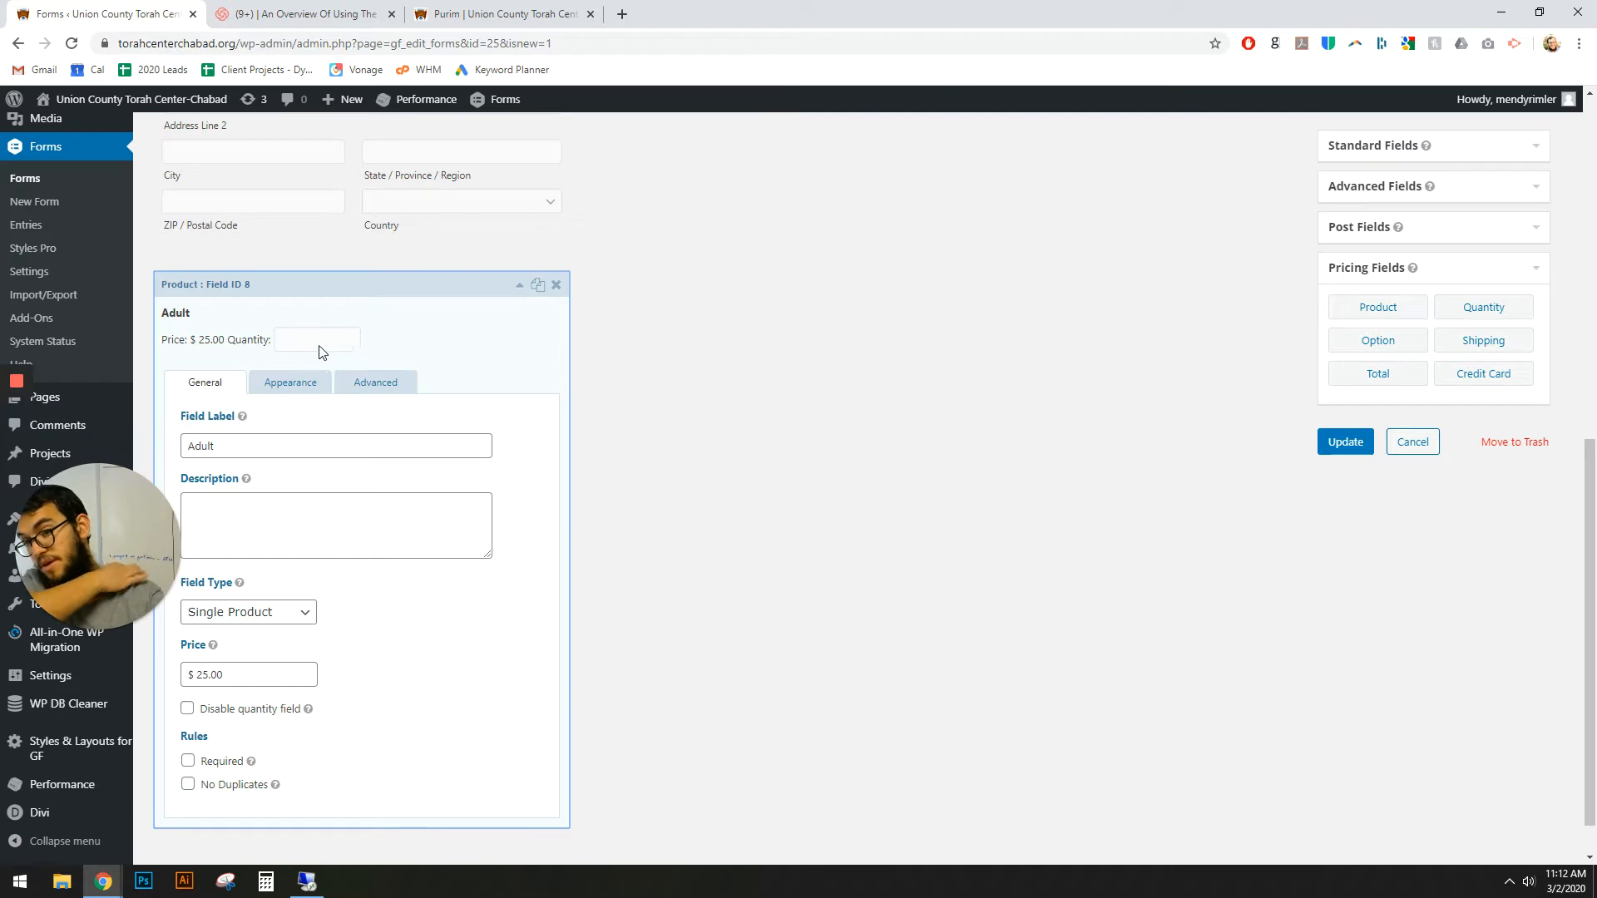
scroll(383, 520, up, 8)
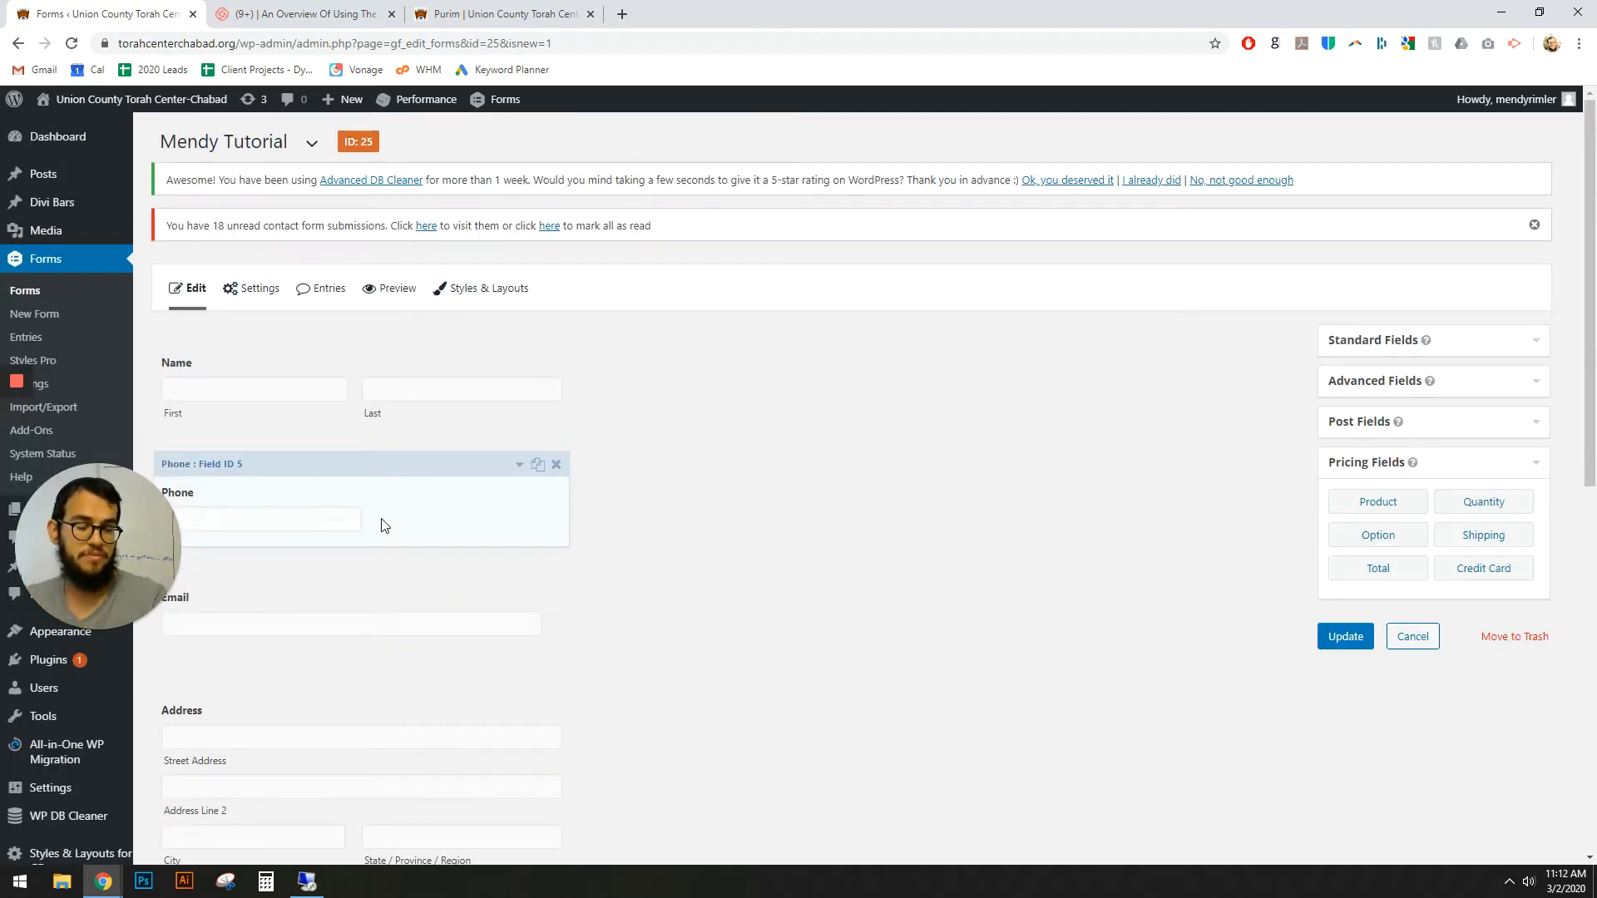
scroll(379, 561, down, 8)
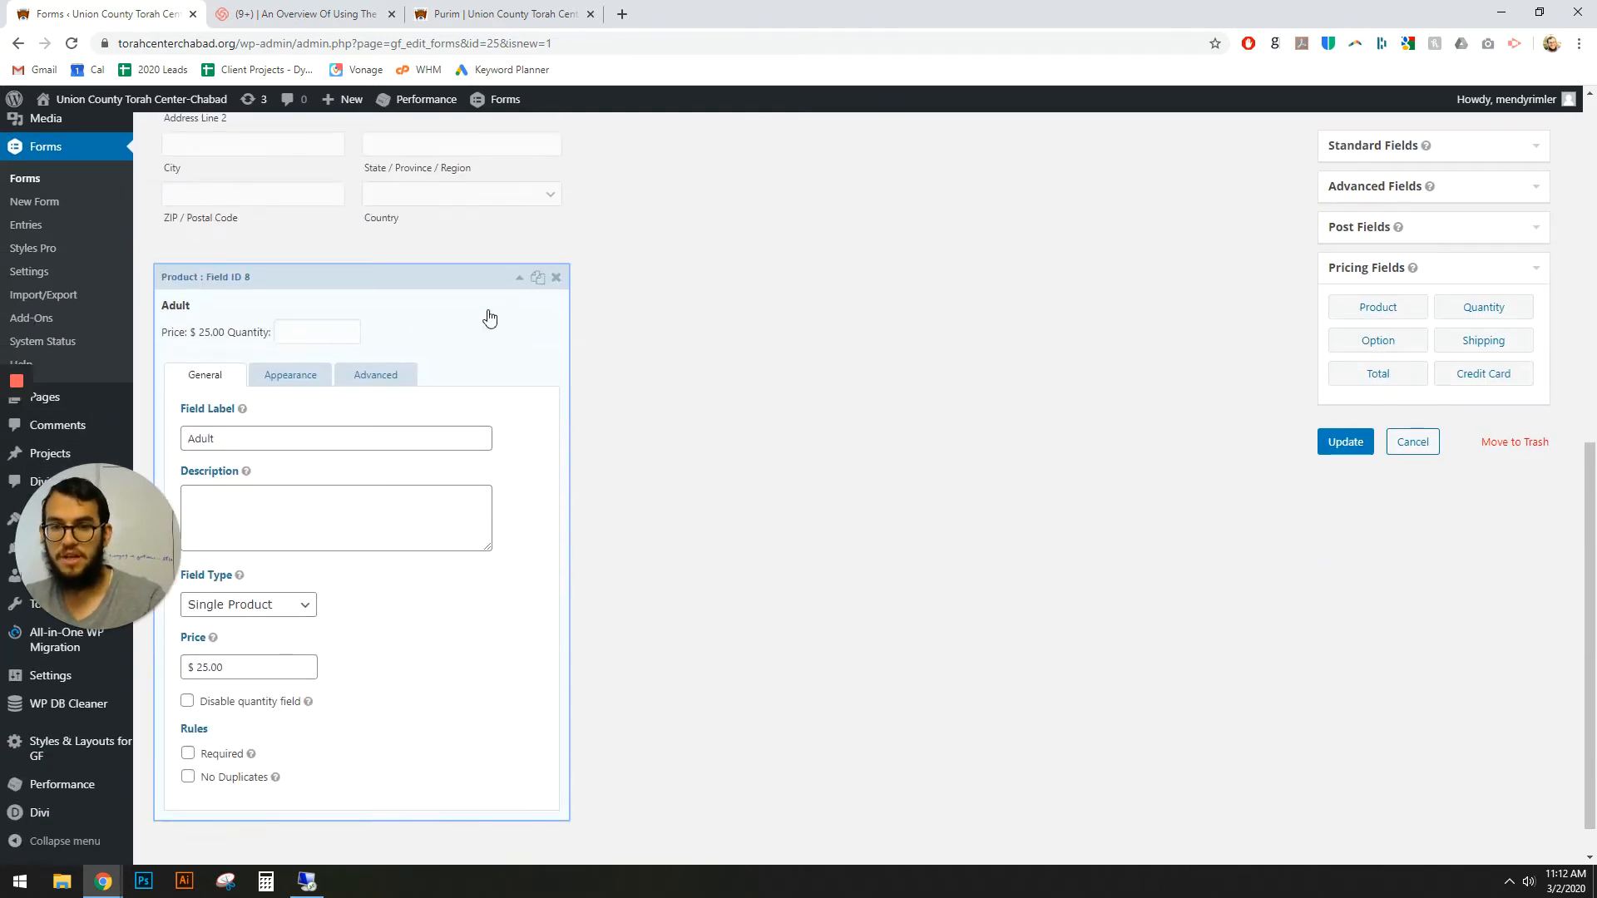
click(518, 280)
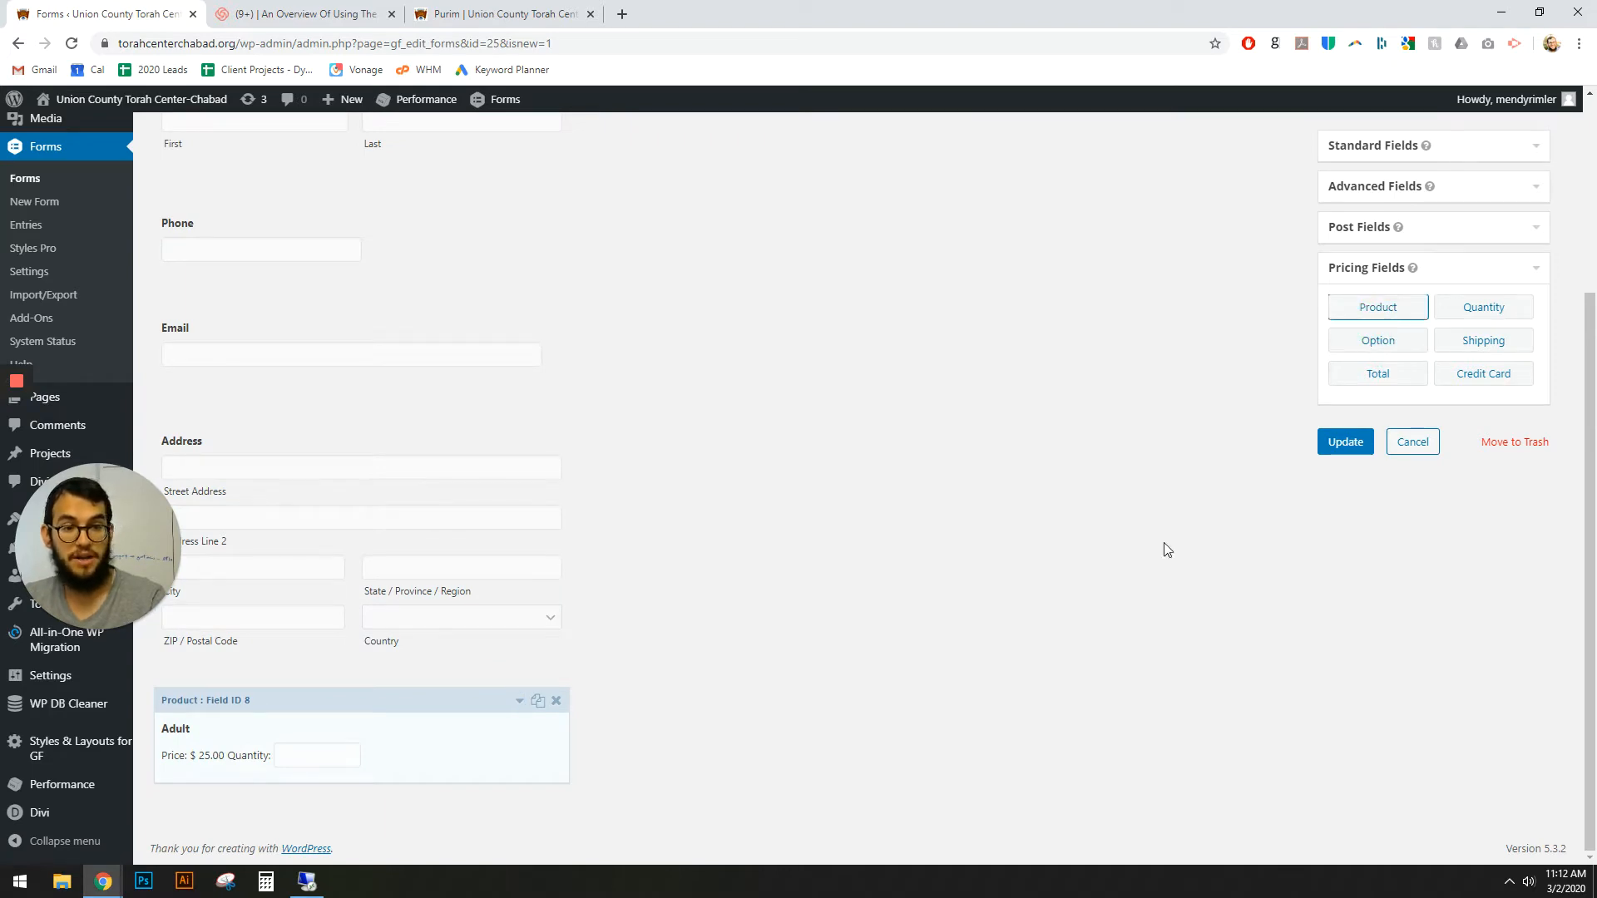
Add a second Product field below Adult and change its field label to Child
click(321, 752)
click(288, 545)
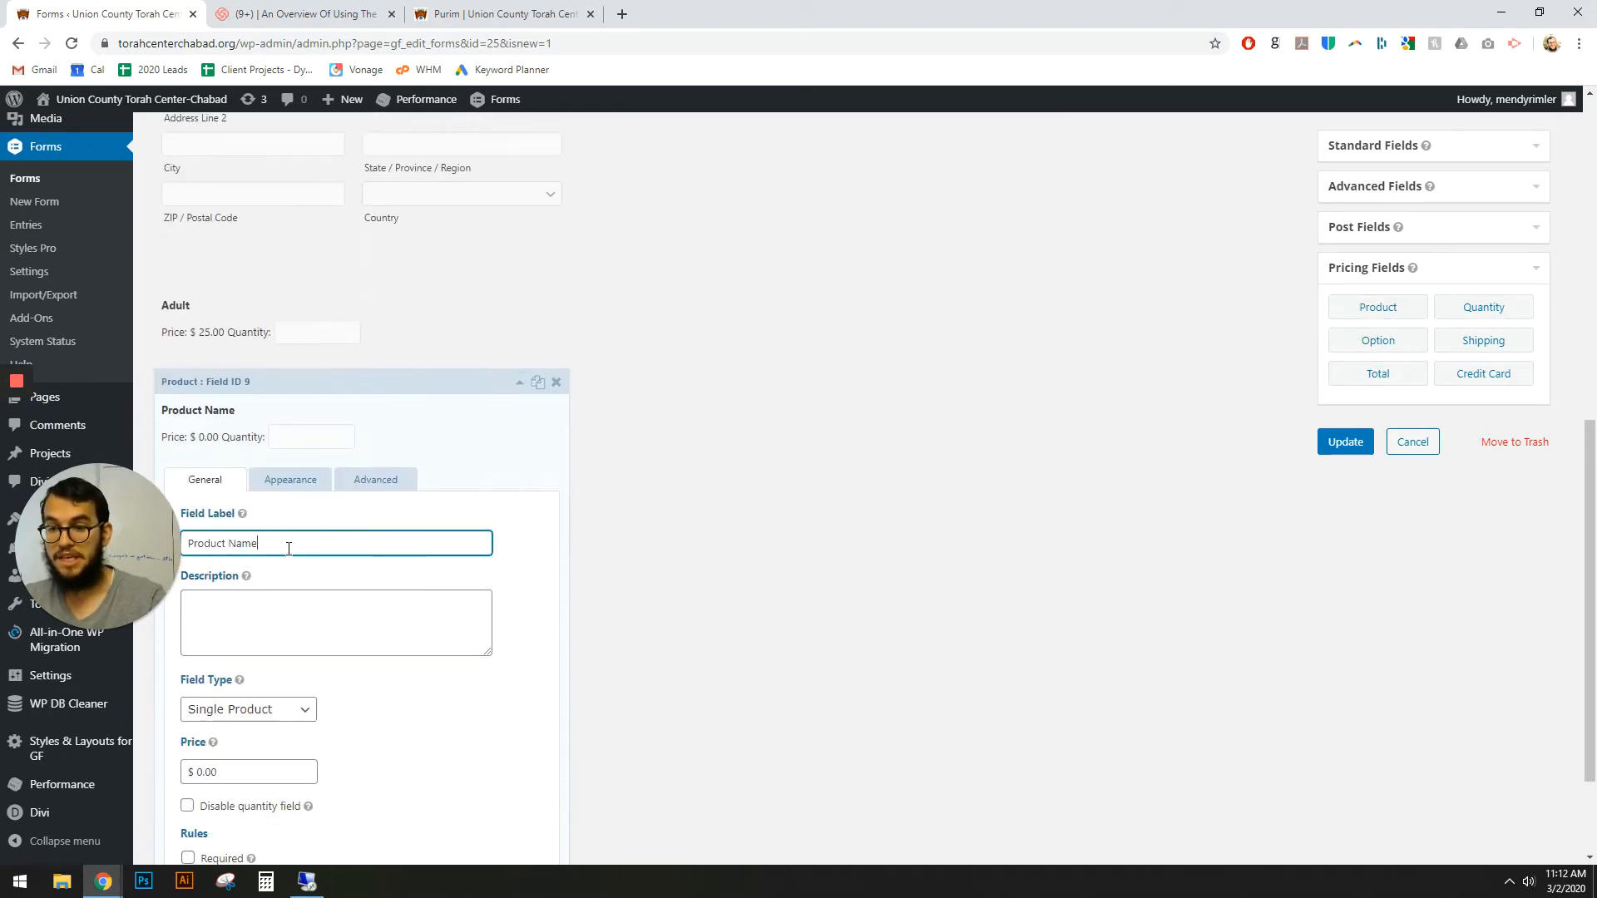
key(ctrl+a)
text(Child)
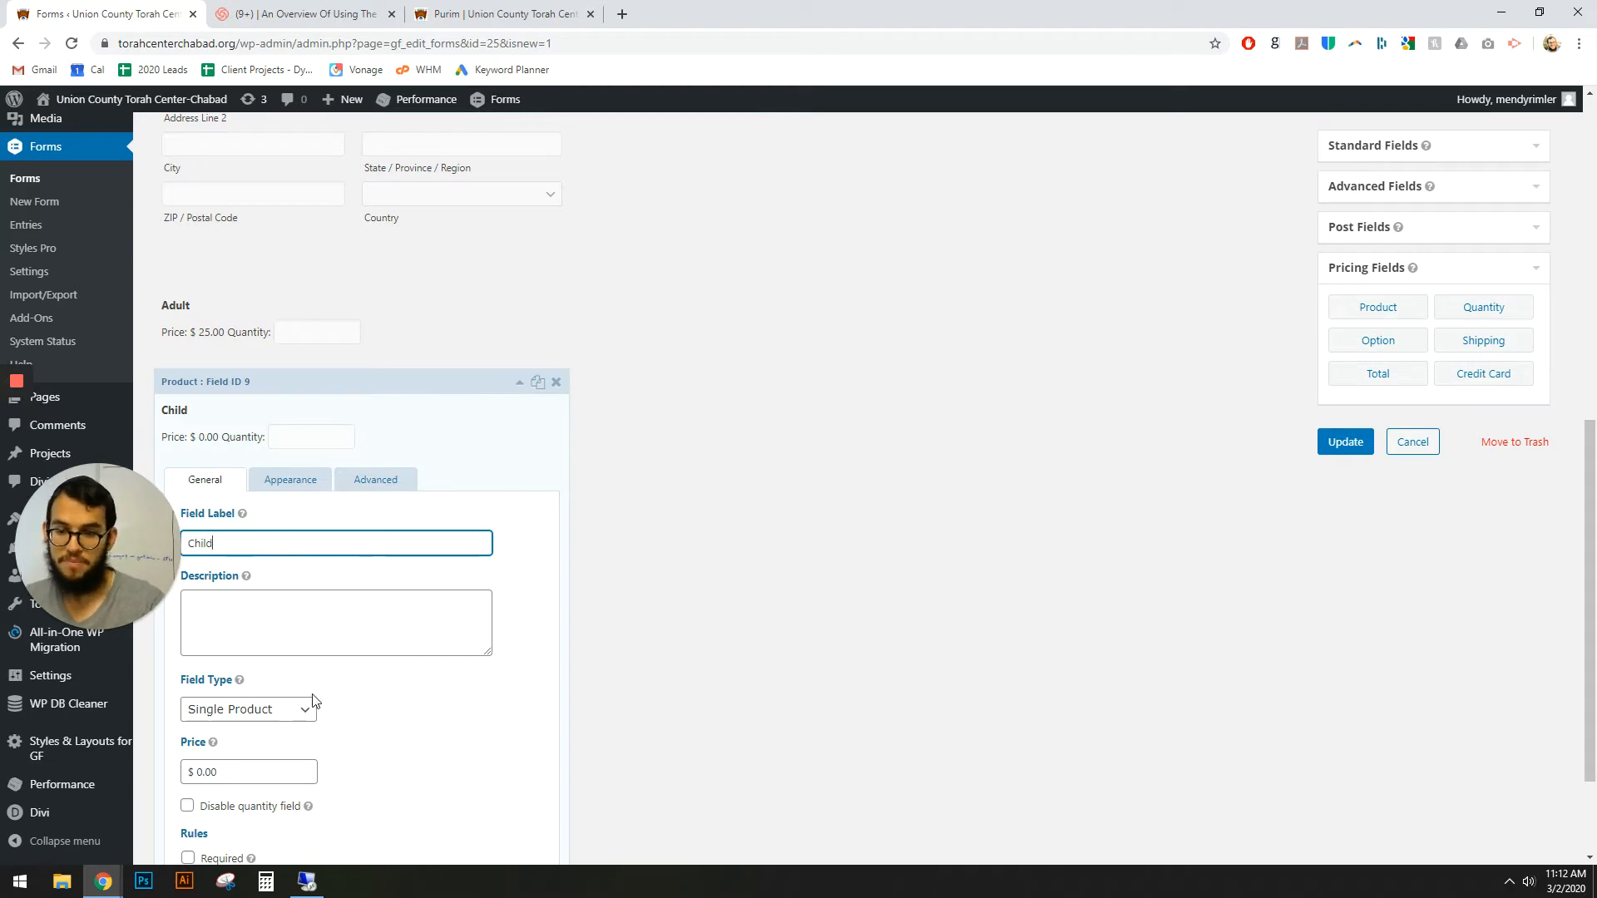
Set the Child product's price to 15 and collapse the field's settings
scroll(378, 727, down, 2)
click(278, 630)
key(ctrl+a)
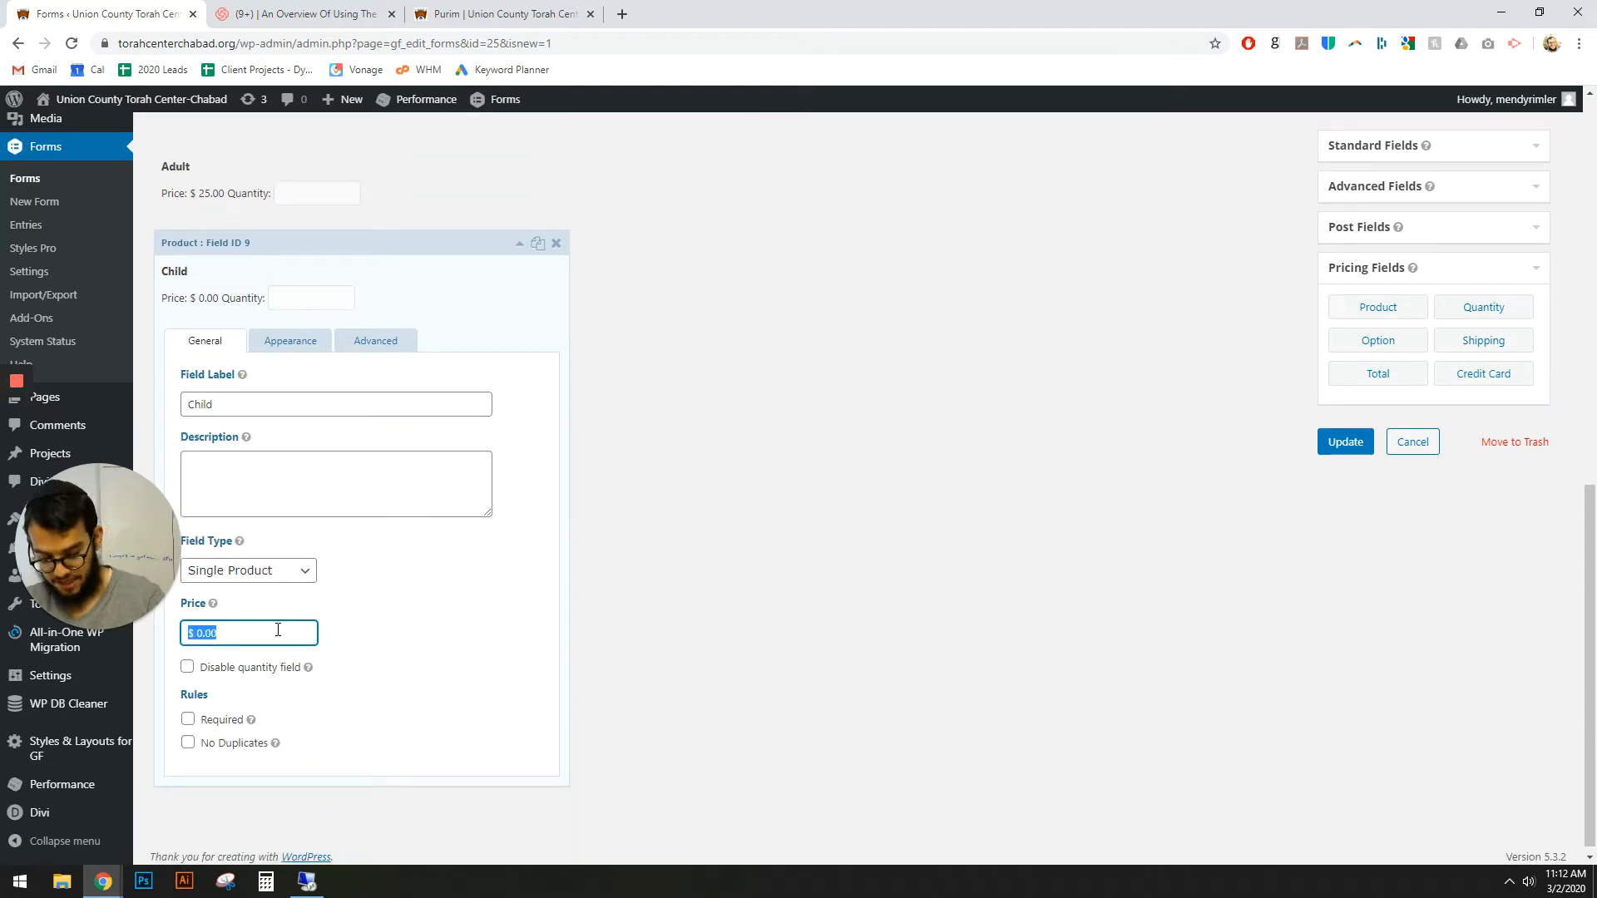
click(464, 659)
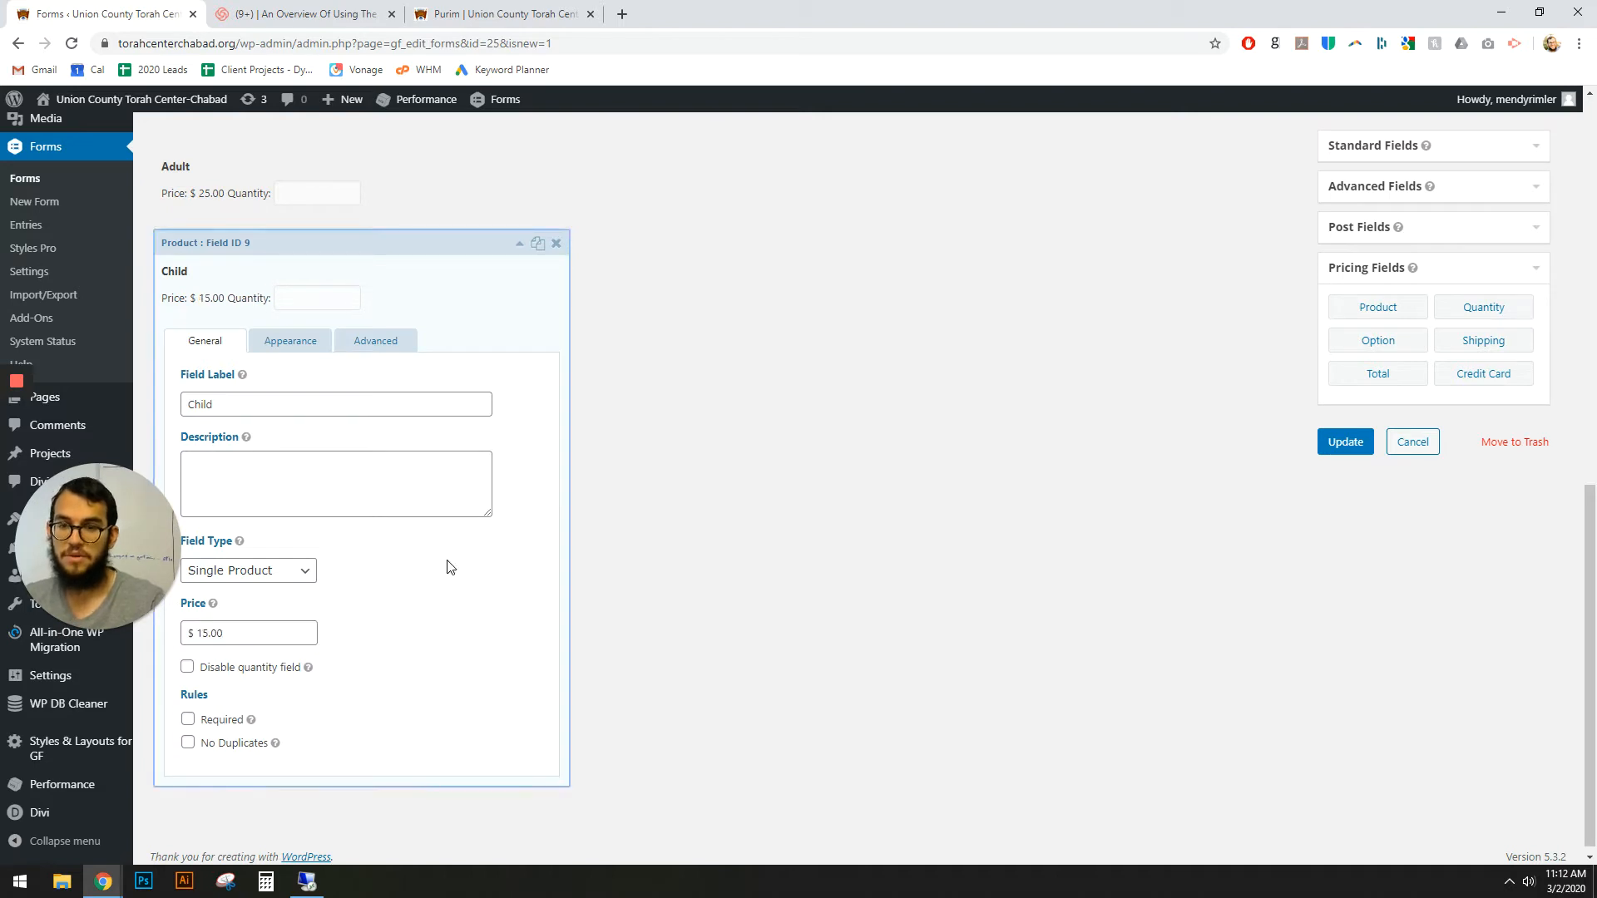
click(520, 246)
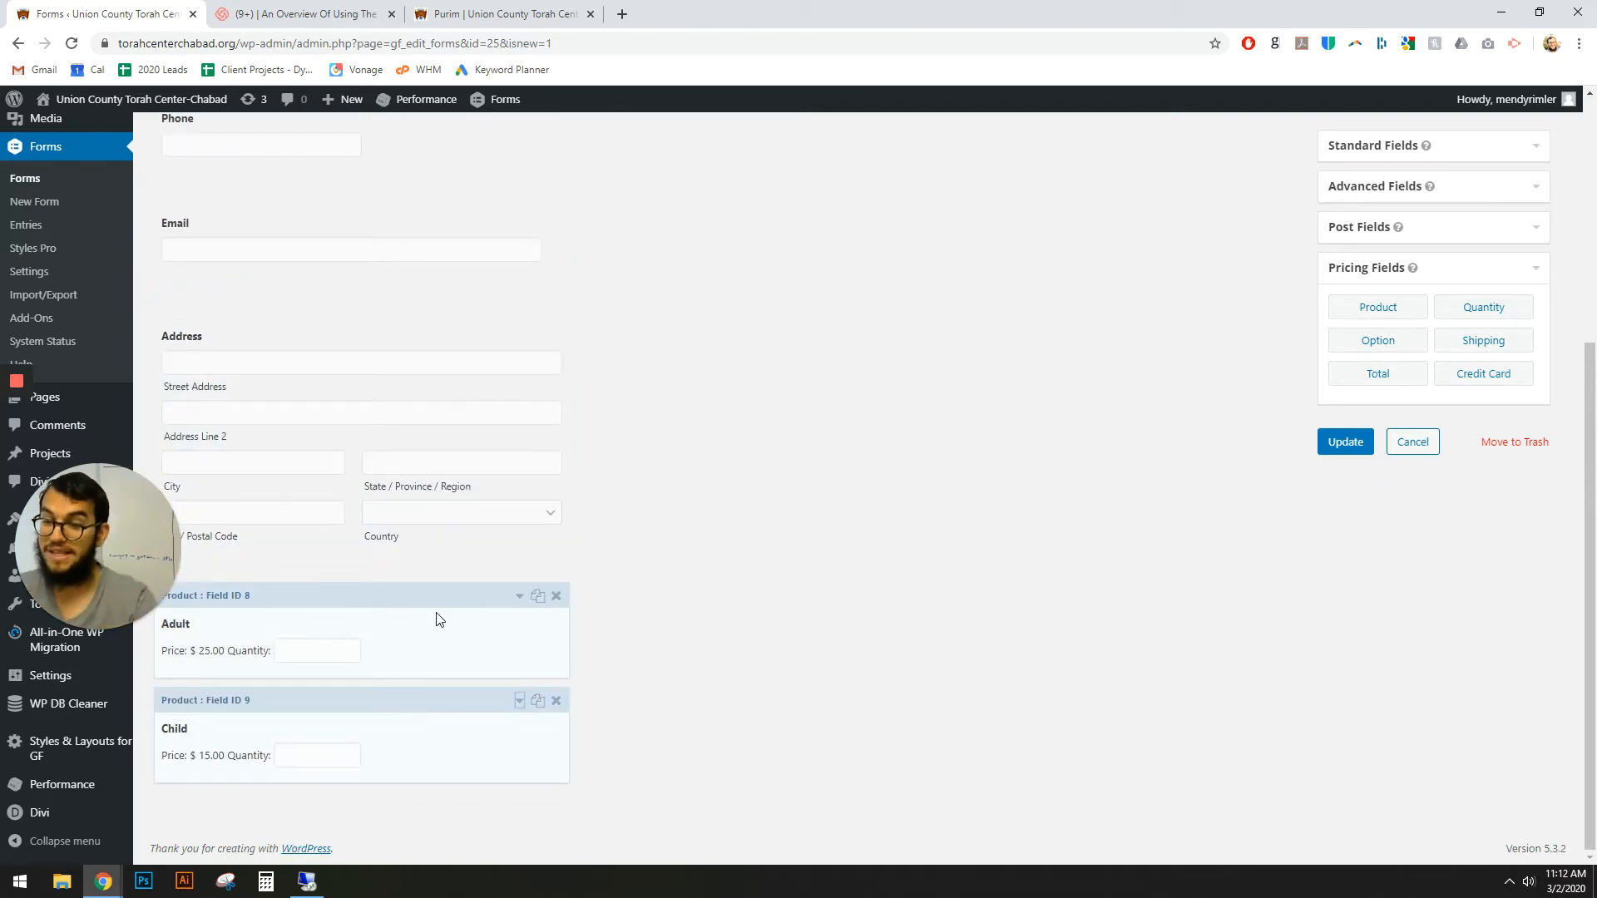
On the Purim form, select Pay At The Door to examine how the payment choice affects the fields shown
click(503, 16)
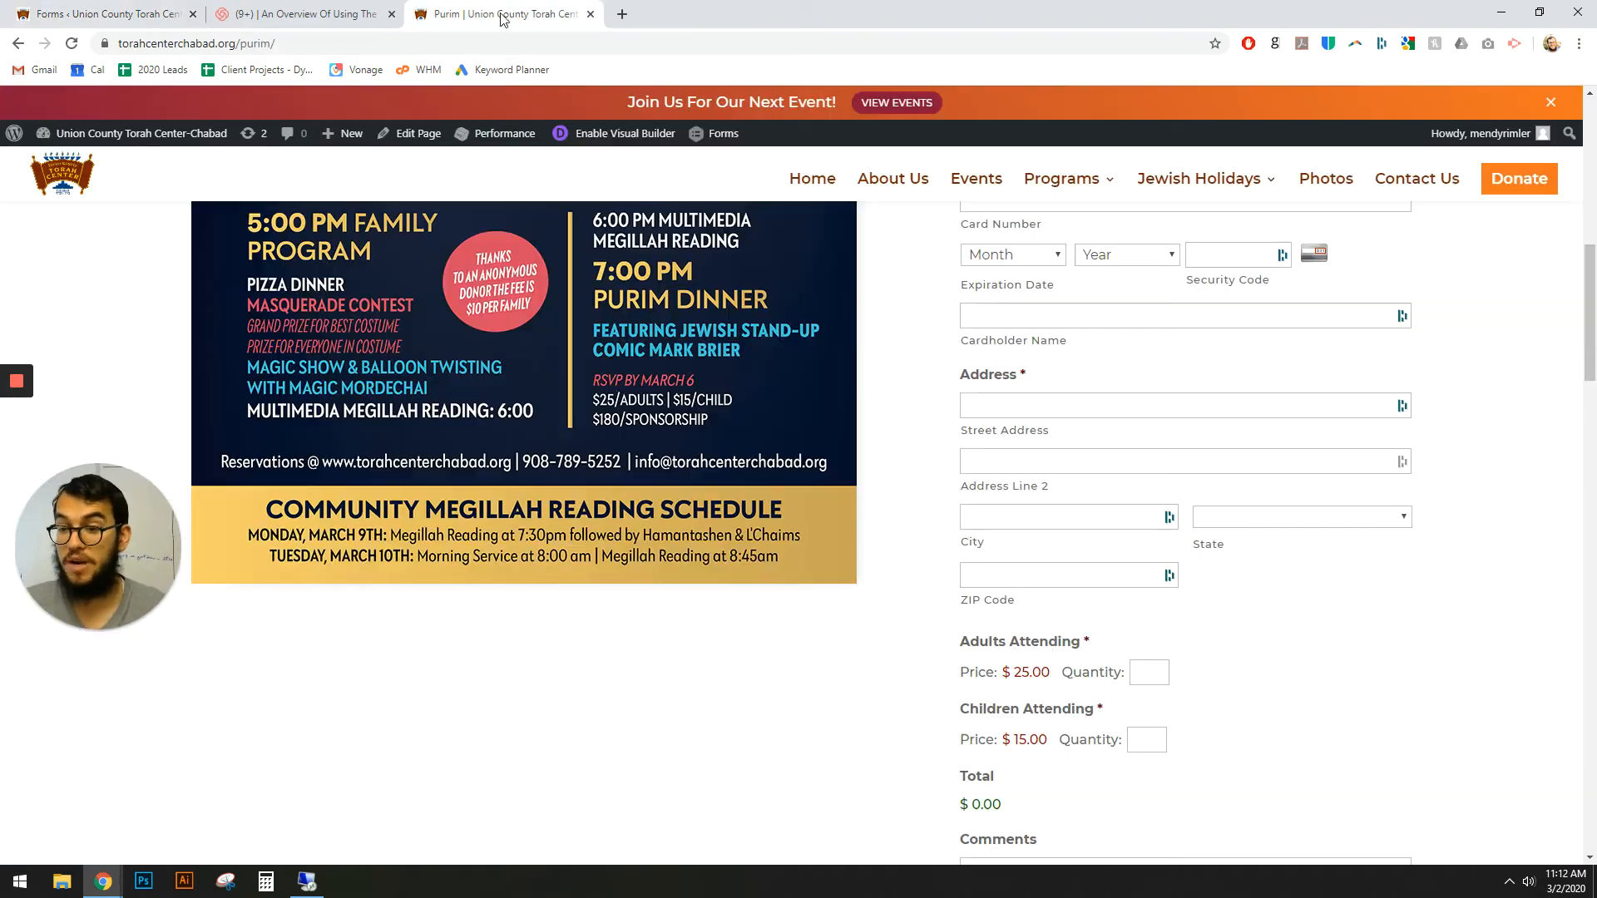
scroll(1076, 670, up, 3)
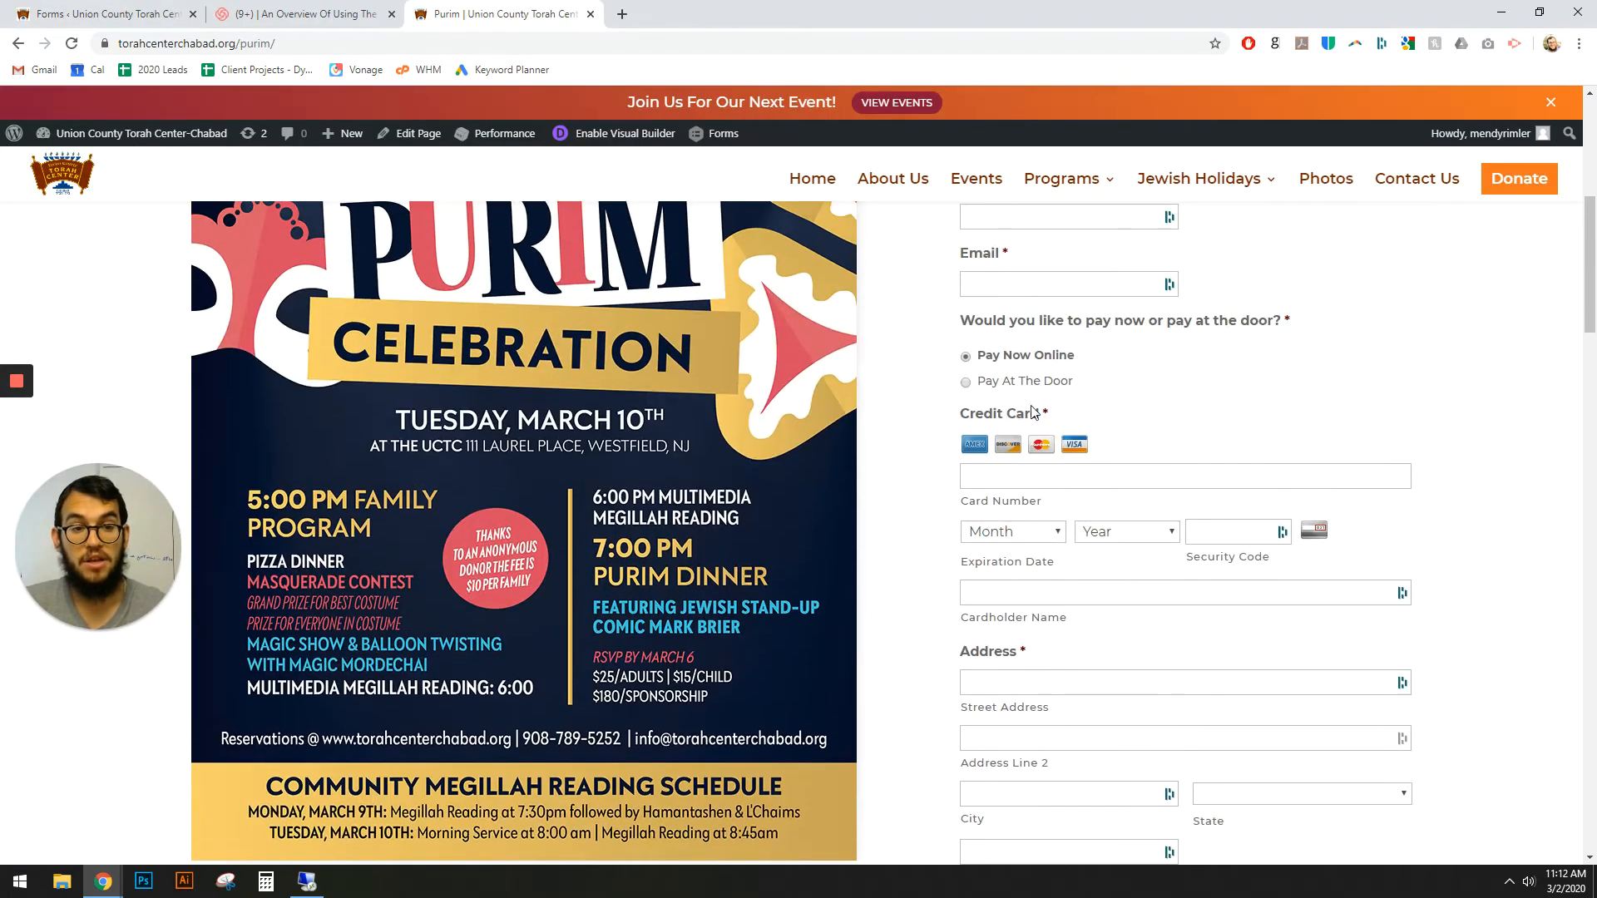
click(1014, 390)
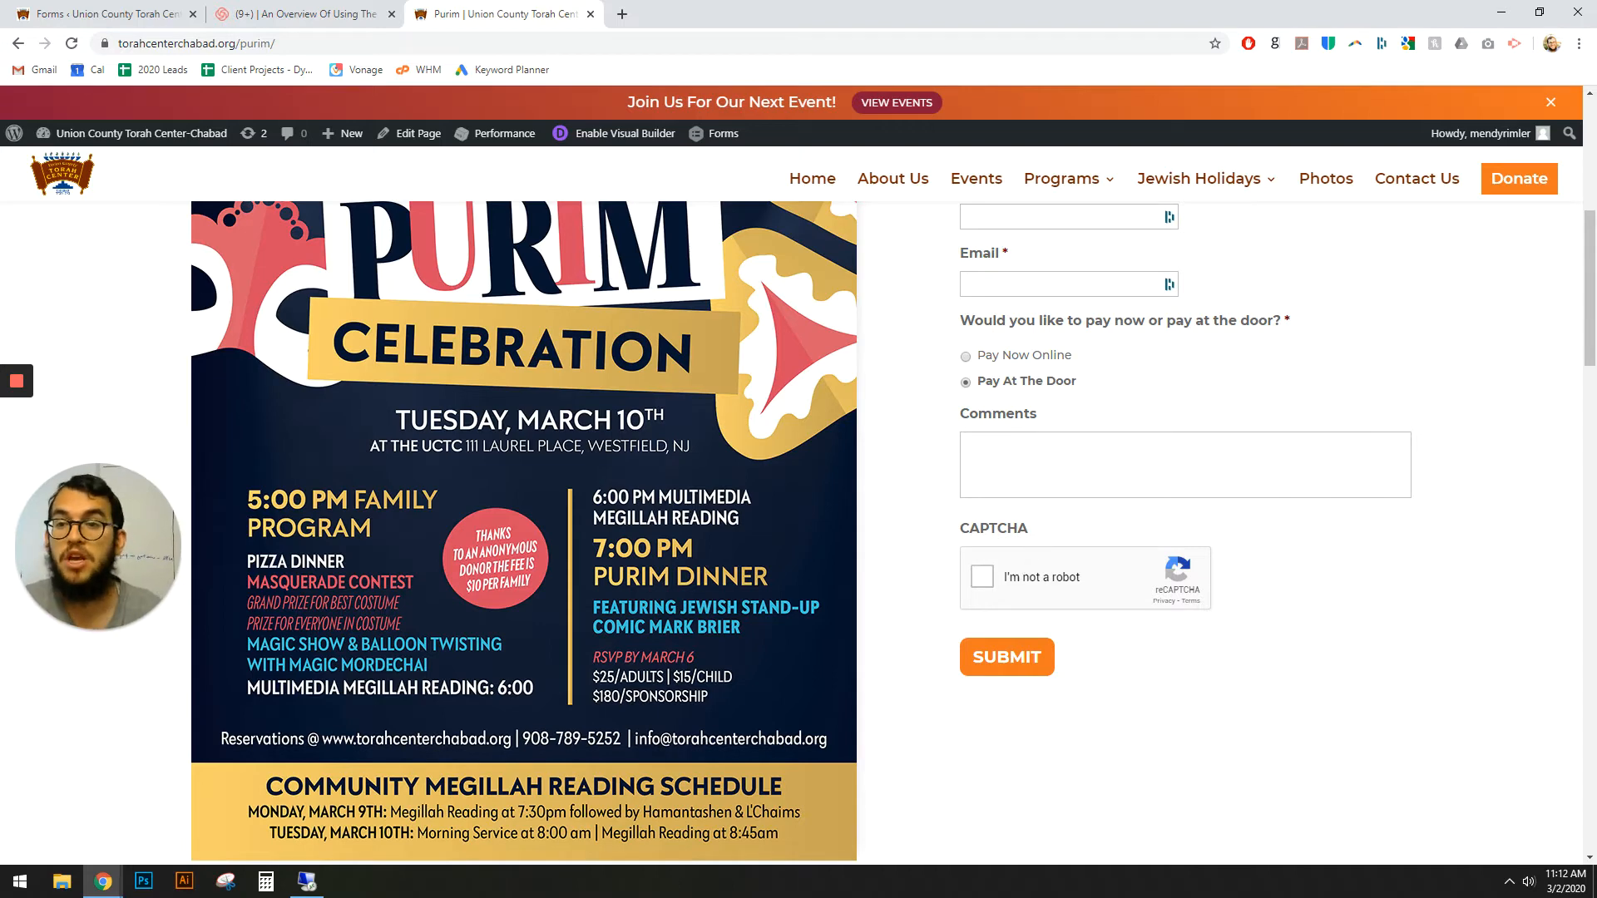
Return to the form editor and add a Radio Buttons field between the Address field and the Adult product
click(117, 14)
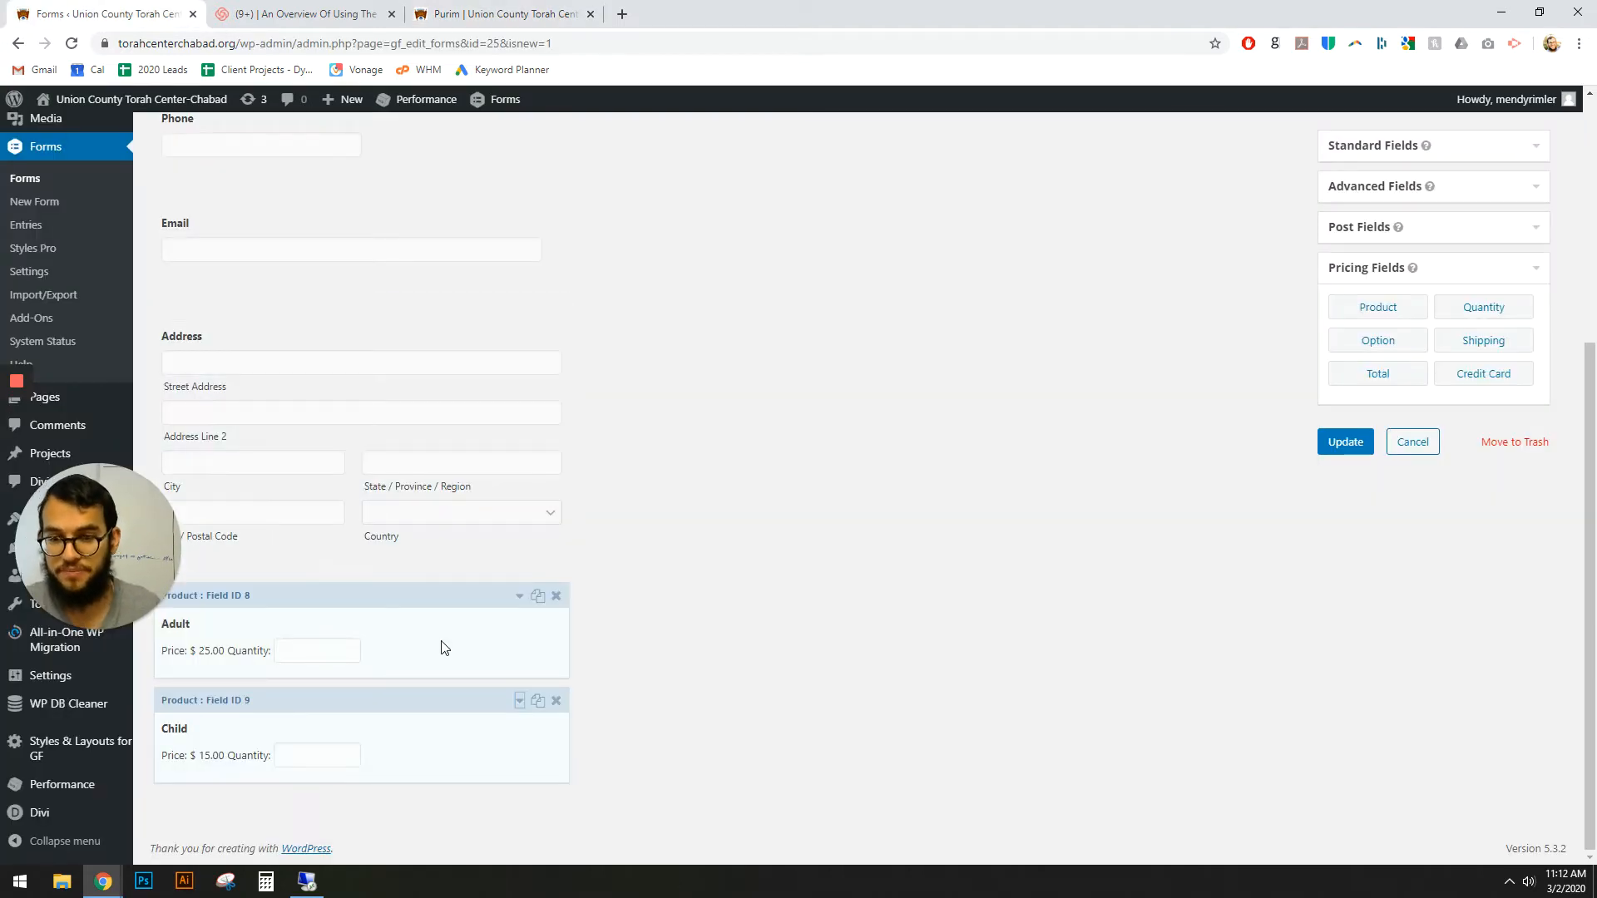
scroll(434, 638, up, 2)
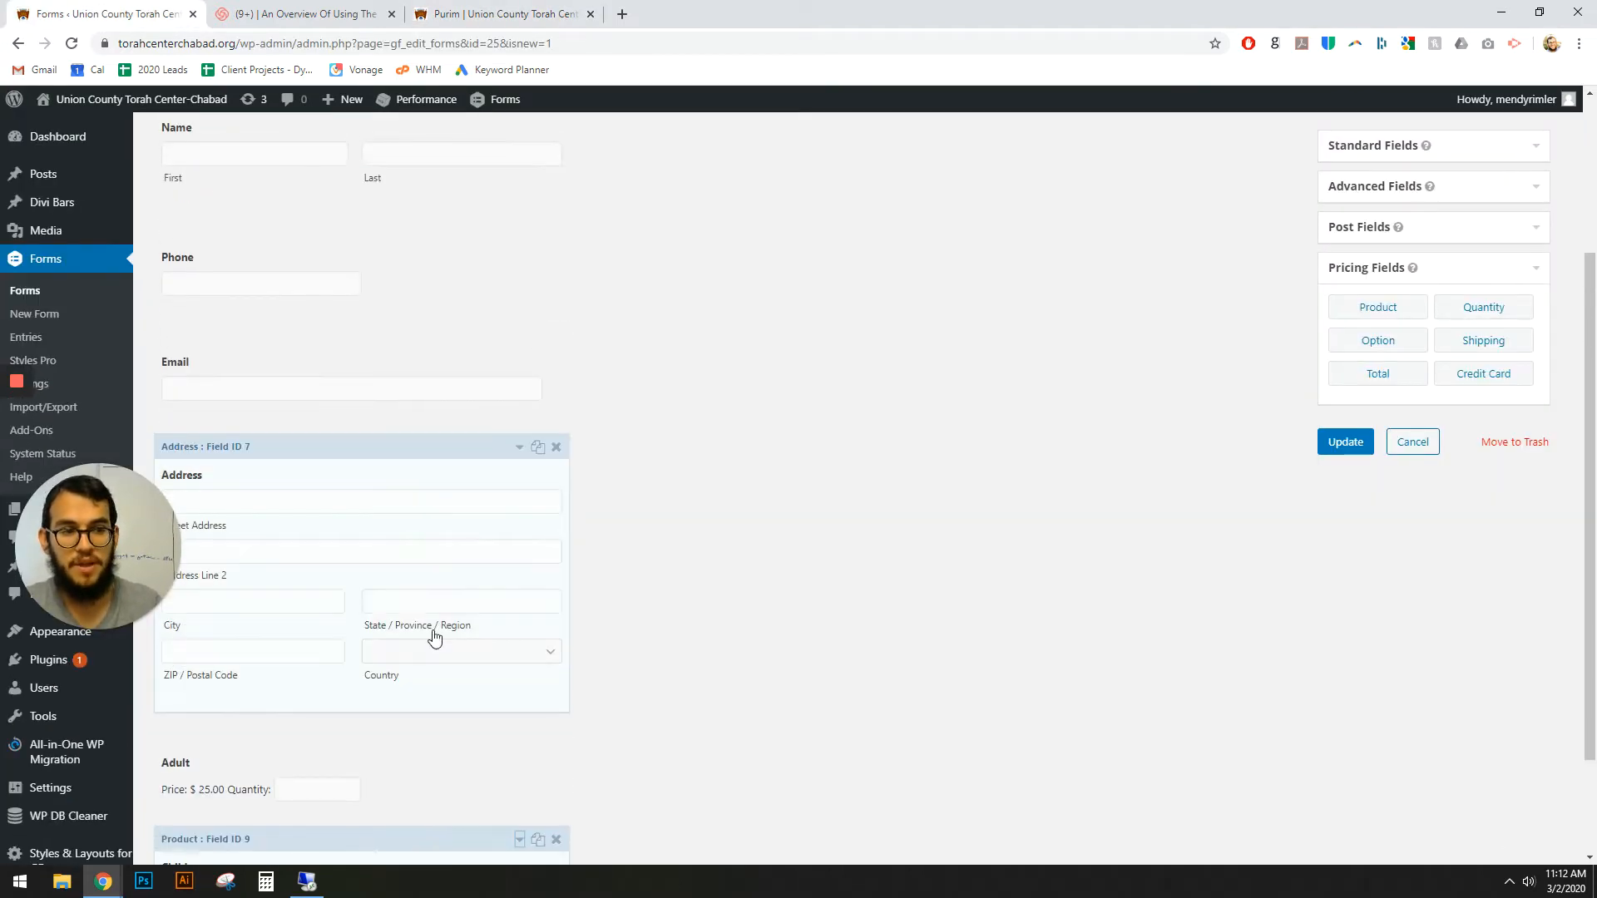
scroll(434, 638, up, 3)
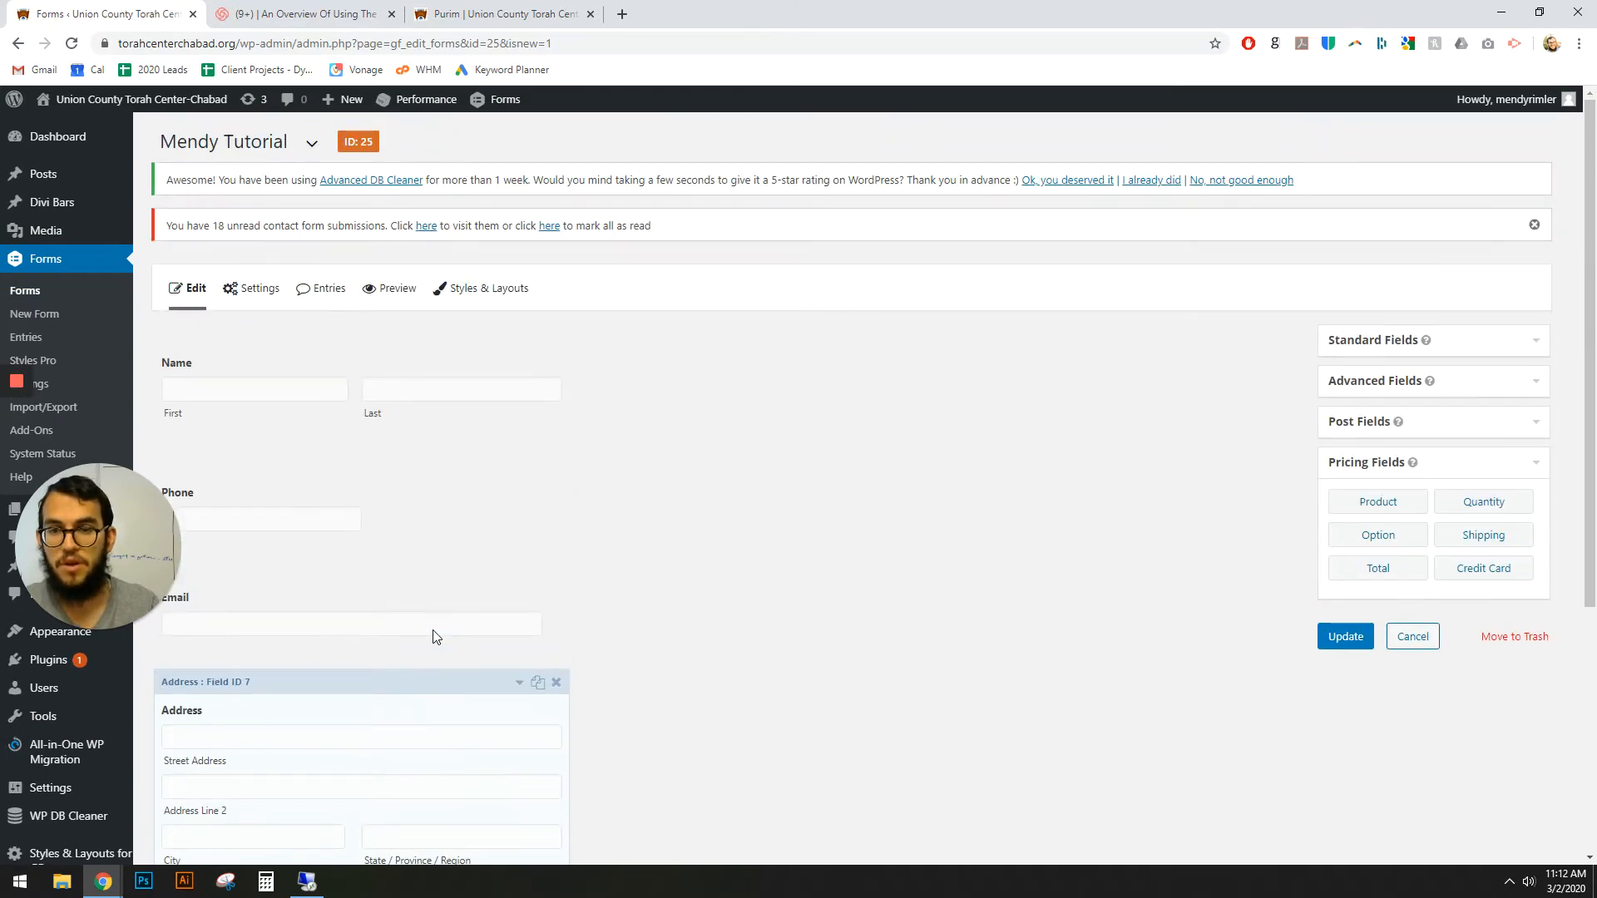
scroll(434, 638, down, 5)
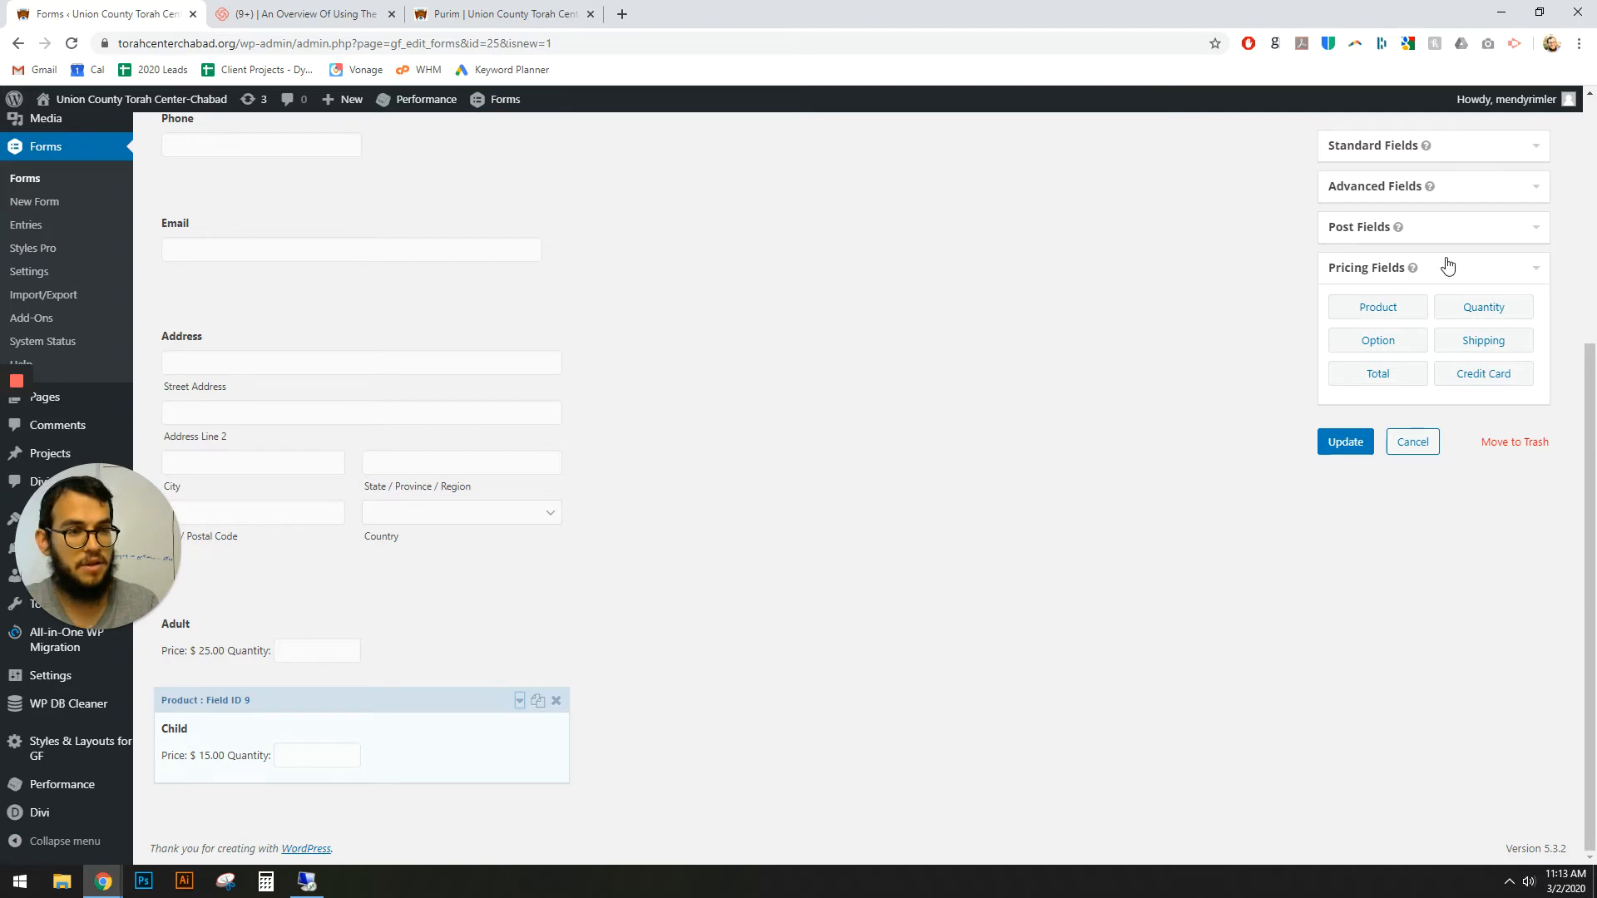
click(1529, 146)
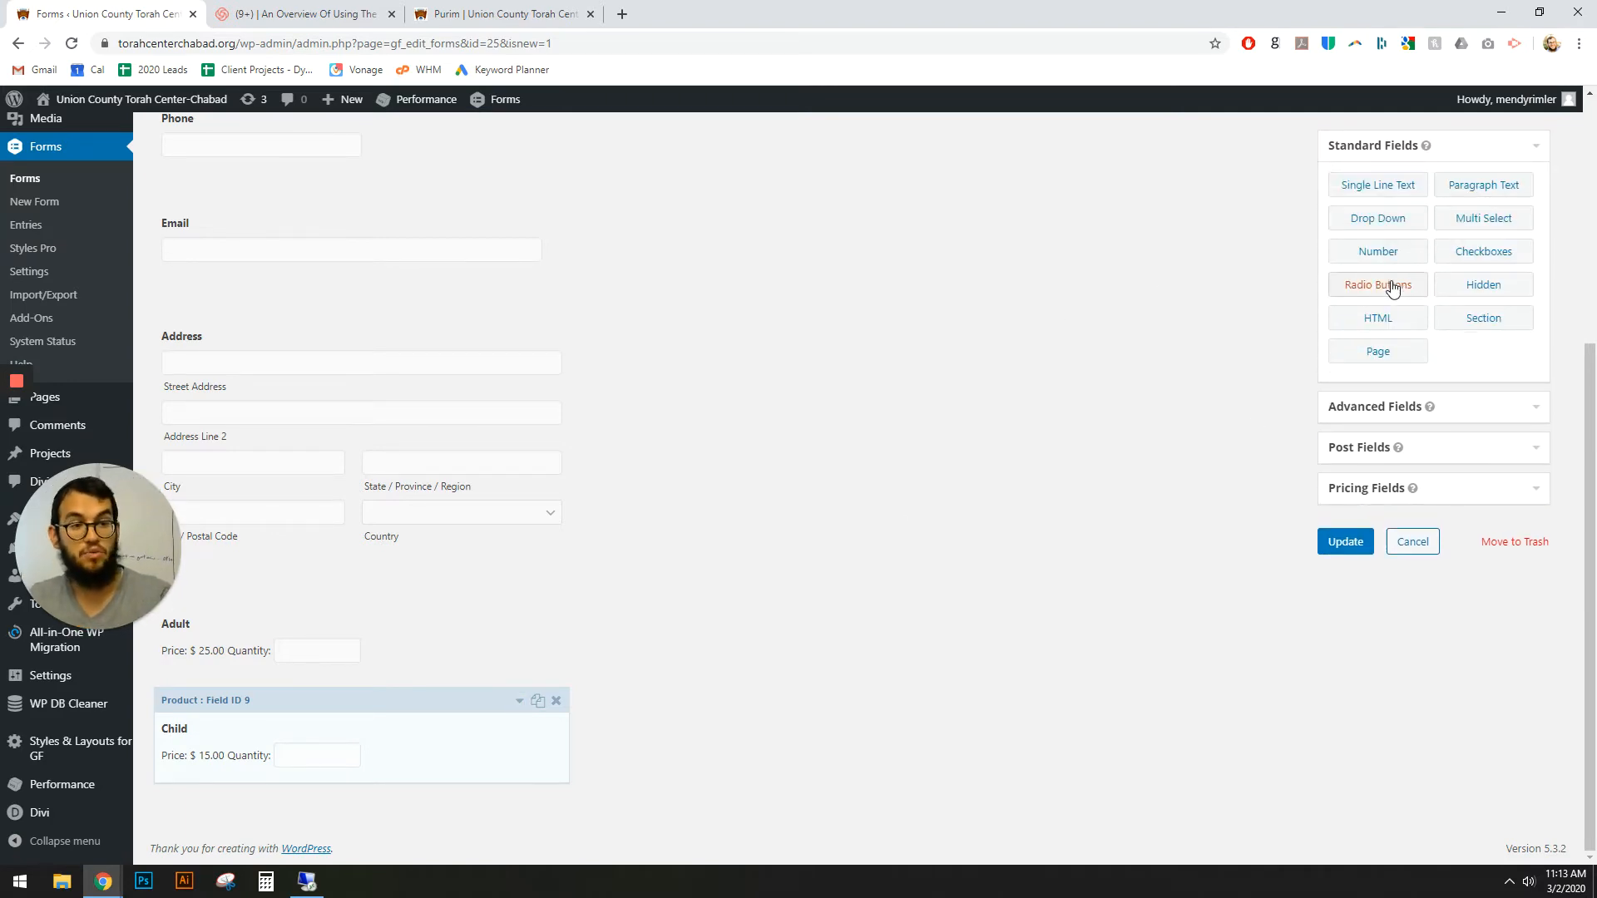
drag(1393, 287, 395, 614)
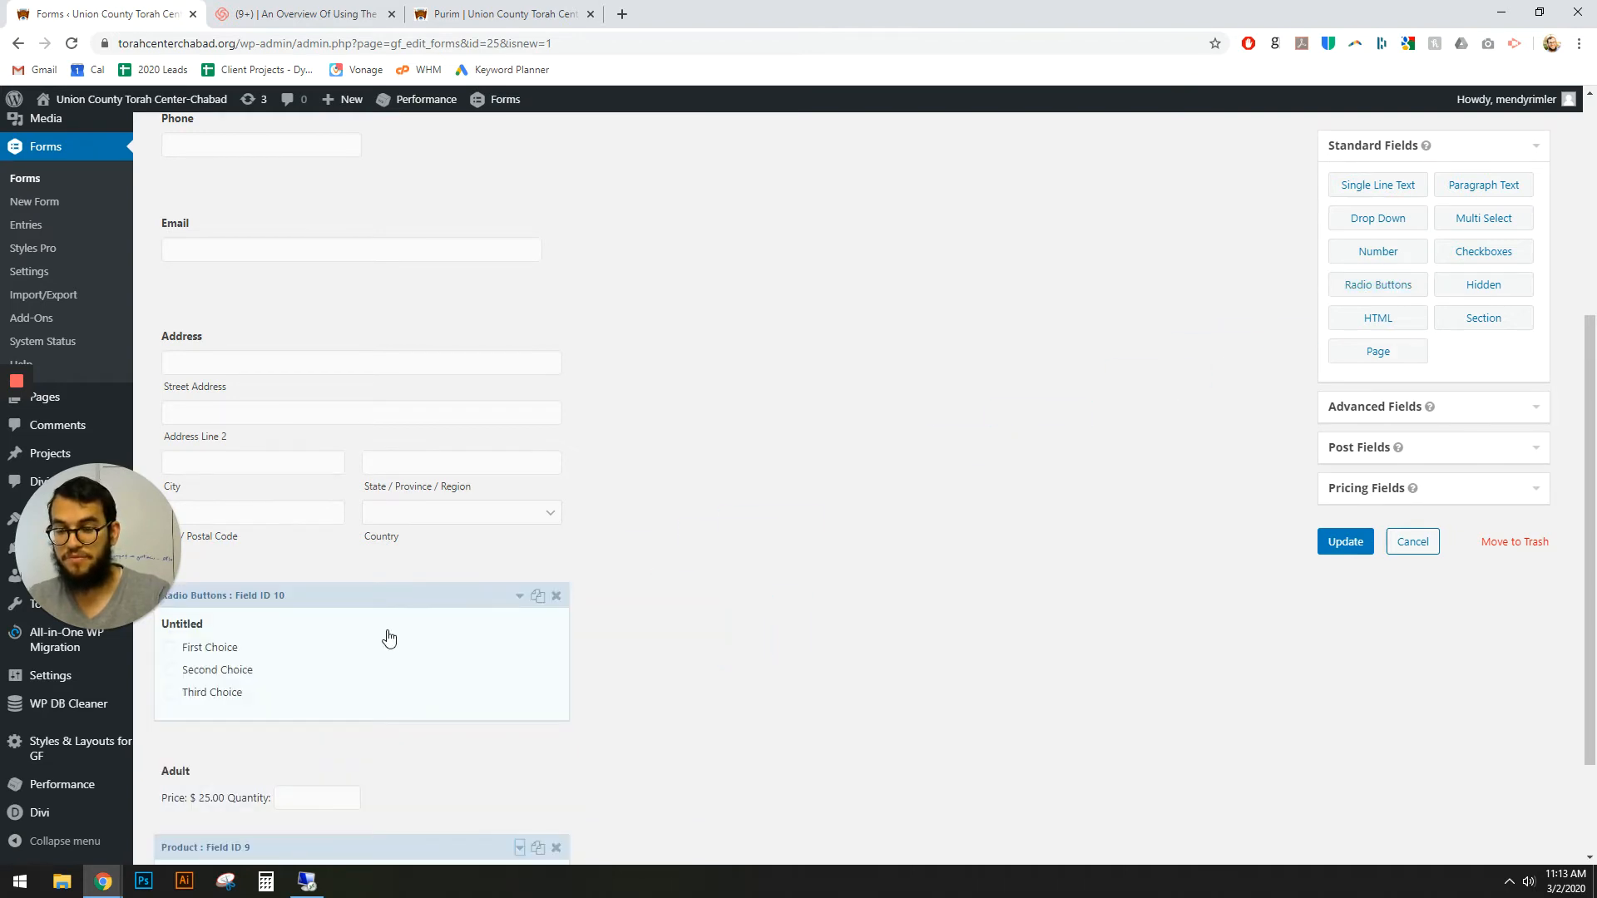
Expand the new Radio Buttons field and change its field label to Pay Now Or At The Door
click(388, 638)
scroll(408, 641, down, 3)
double_click(295, 522)
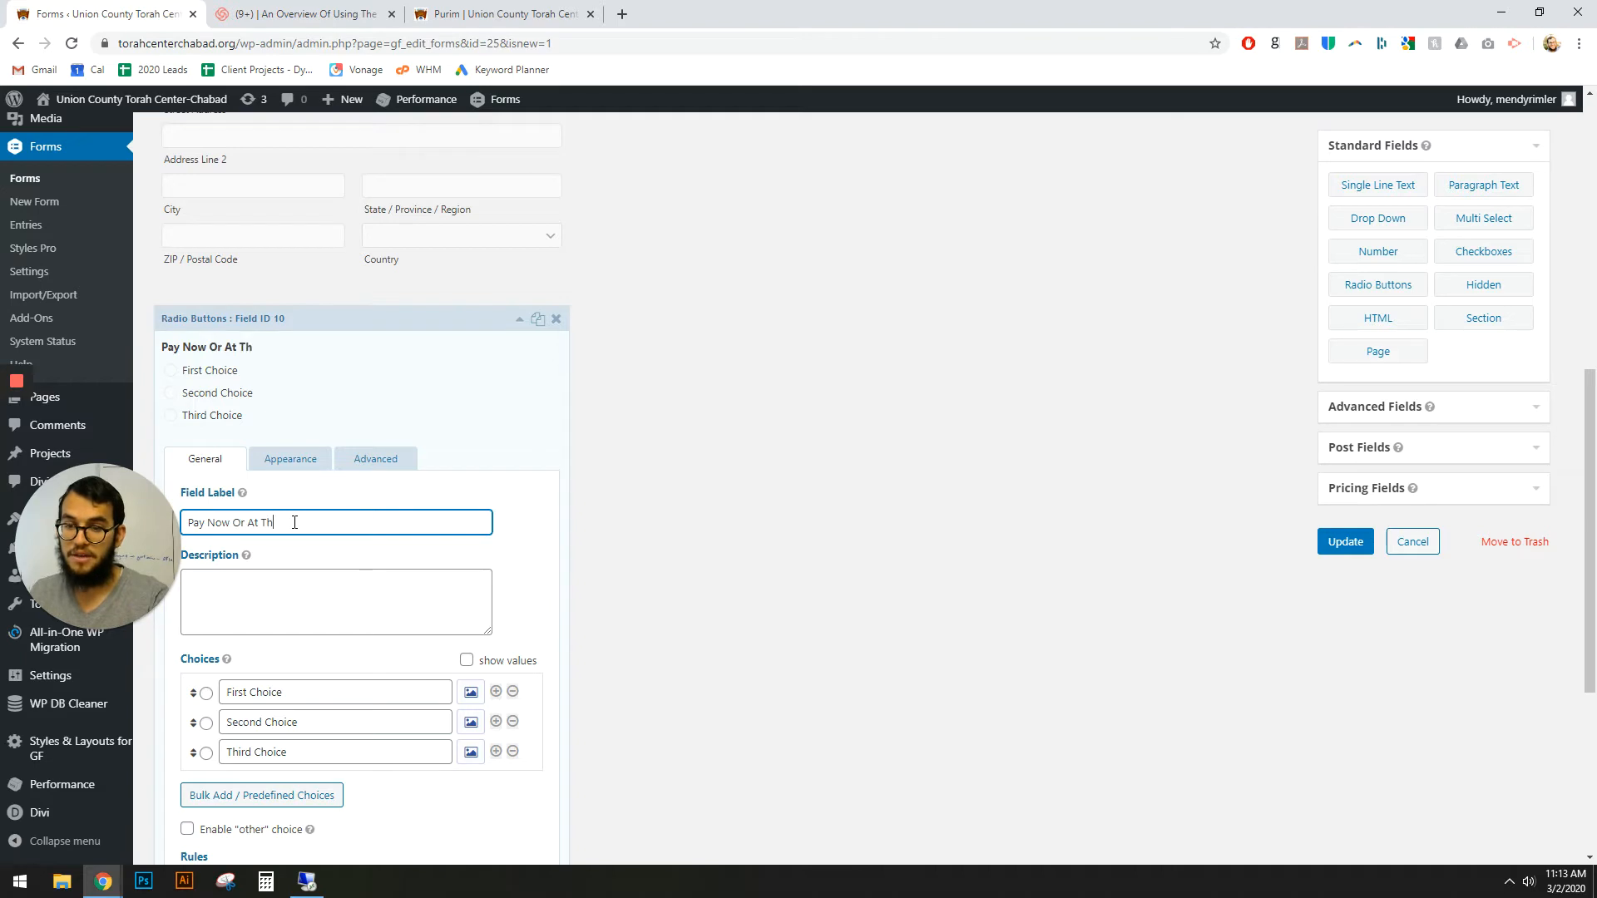
Rename the first two radio choices as Pay Now Online and Pay At The Door
triple_click(302, 700)
text(Pay )
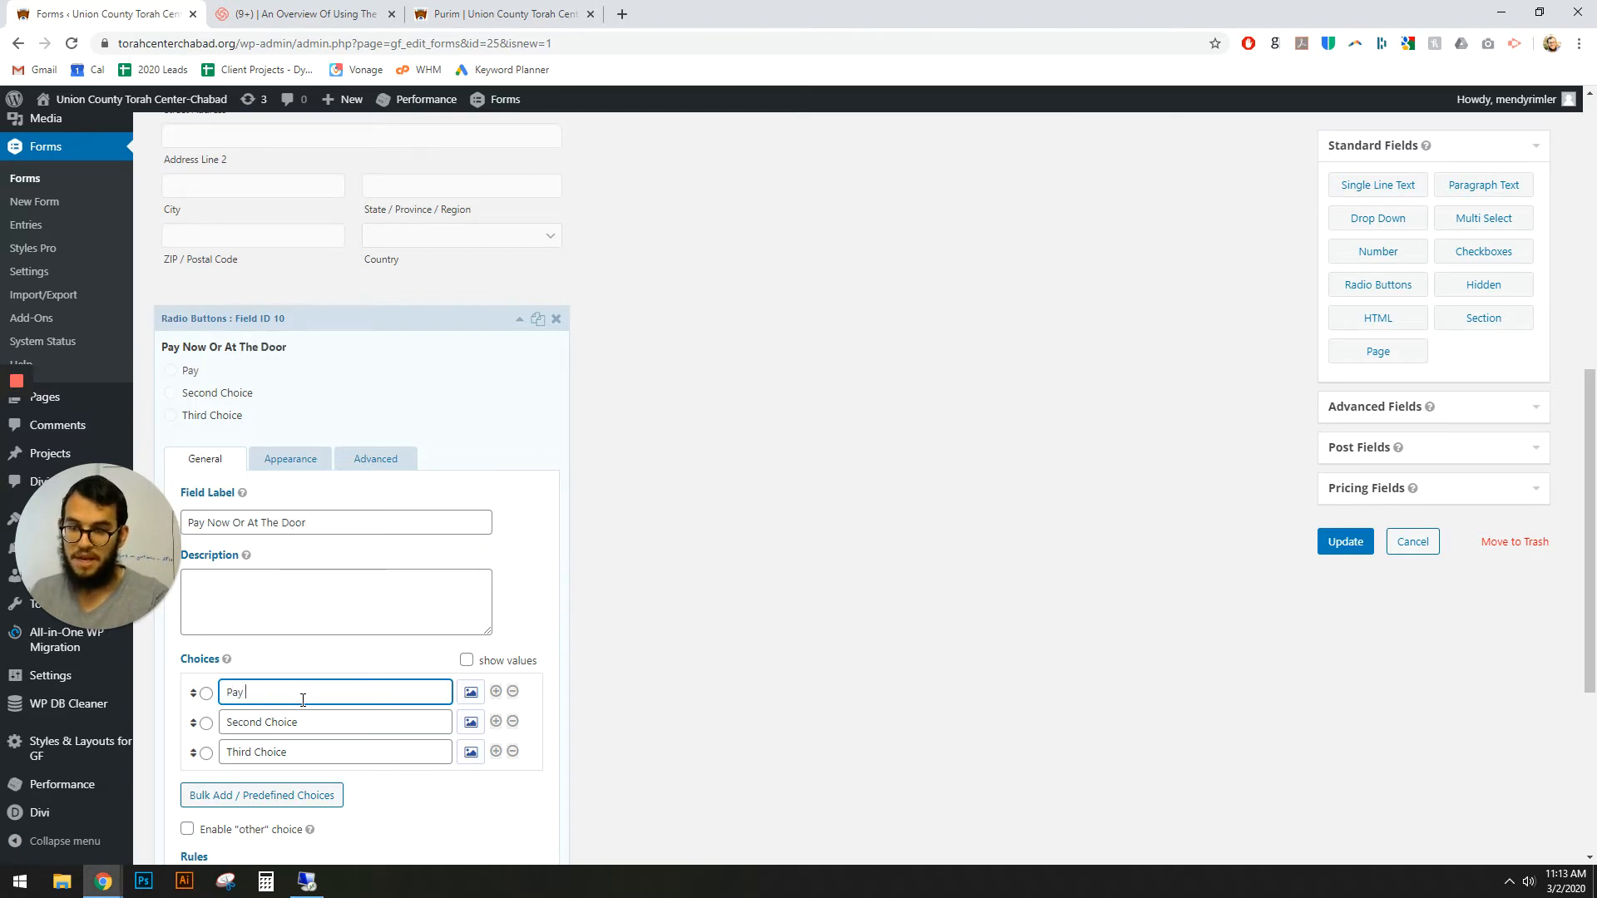
text(Now Online)
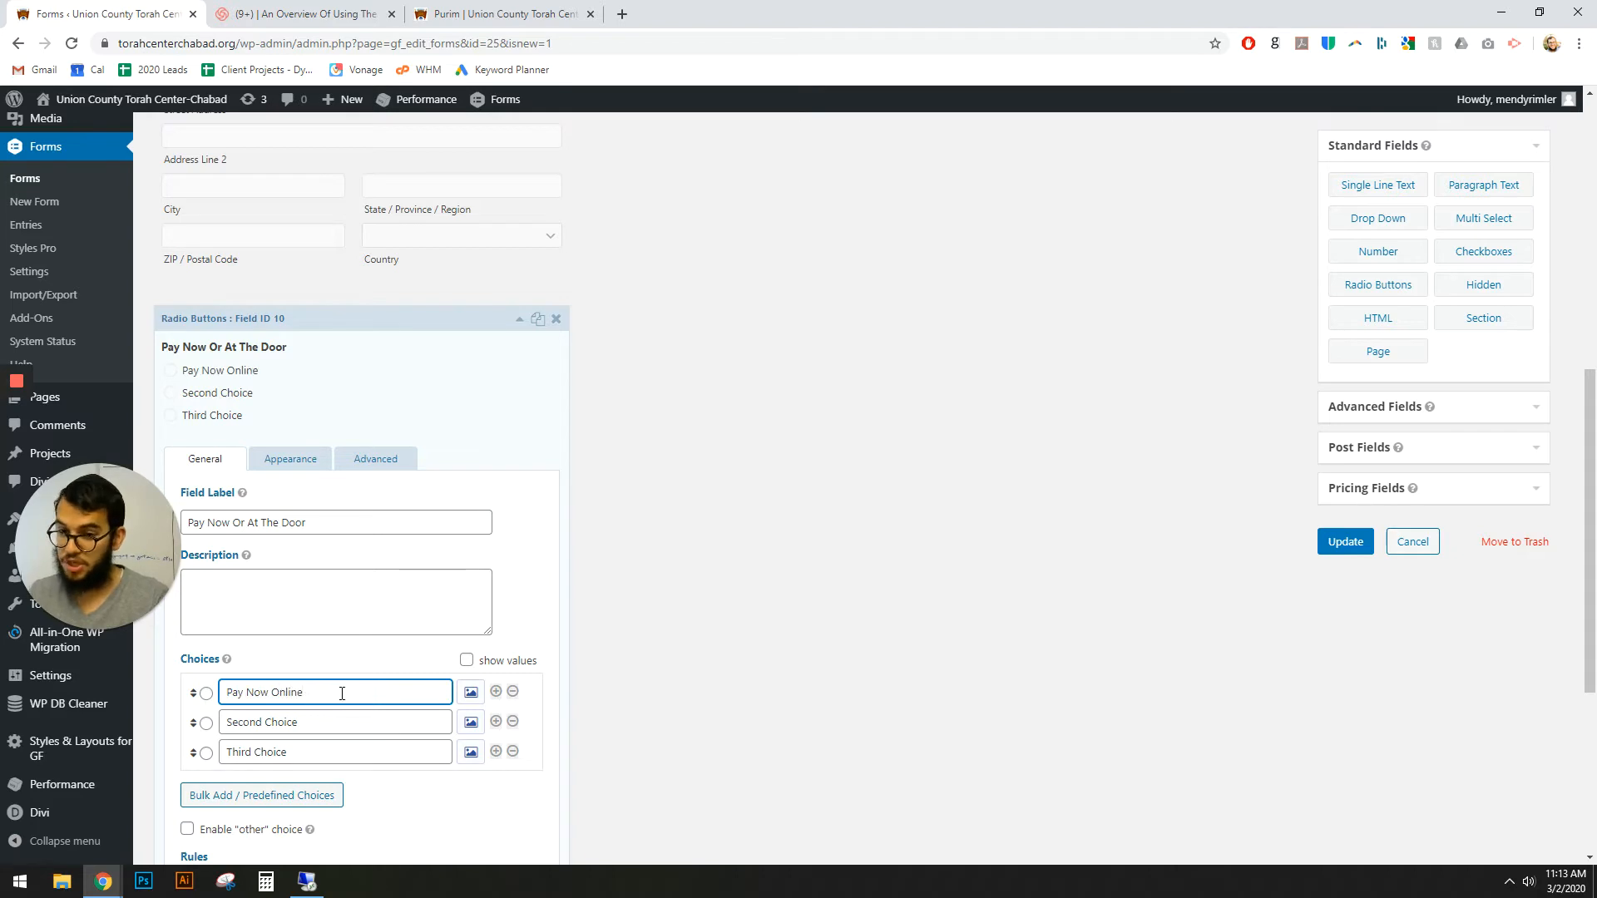
triple_click(383, 723)
text(P)
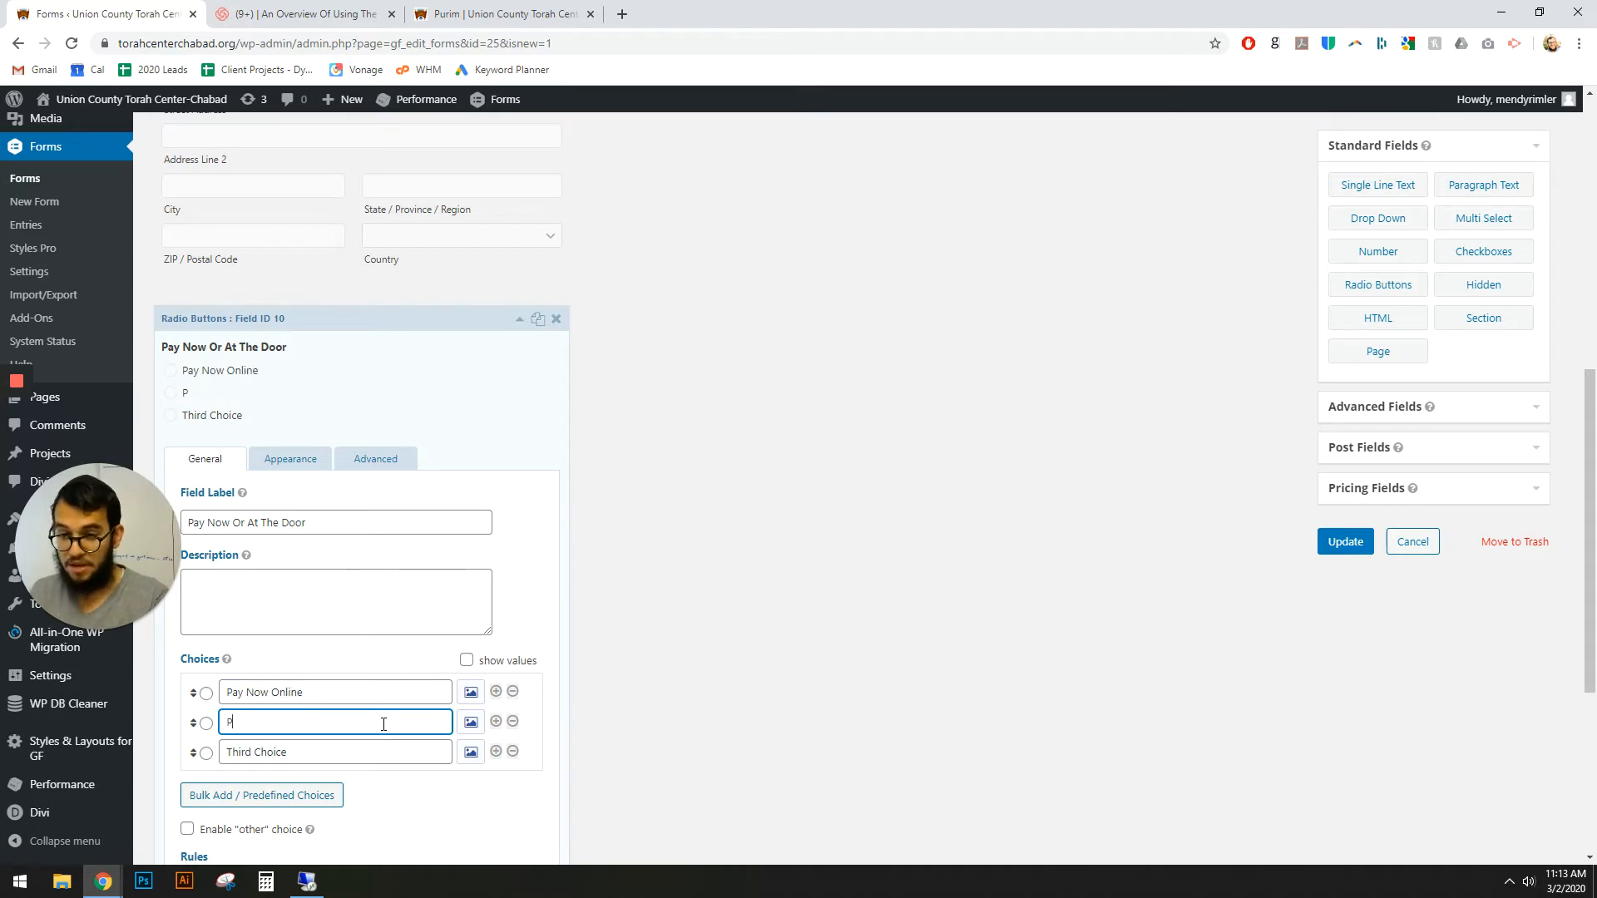
text(ay At Th)
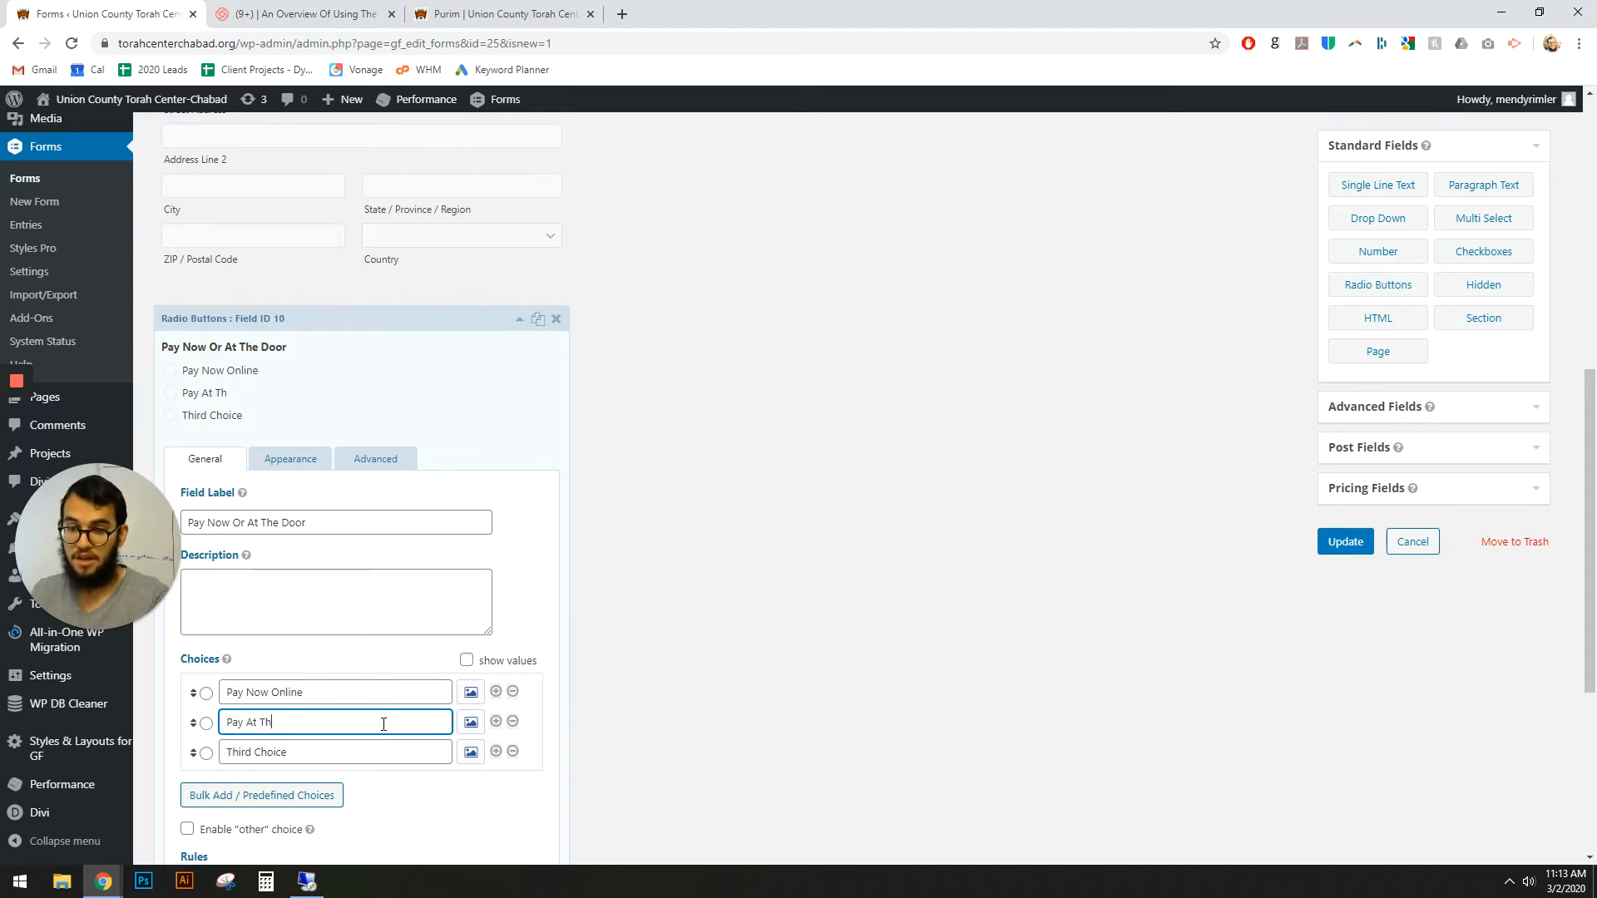
text(e Door)
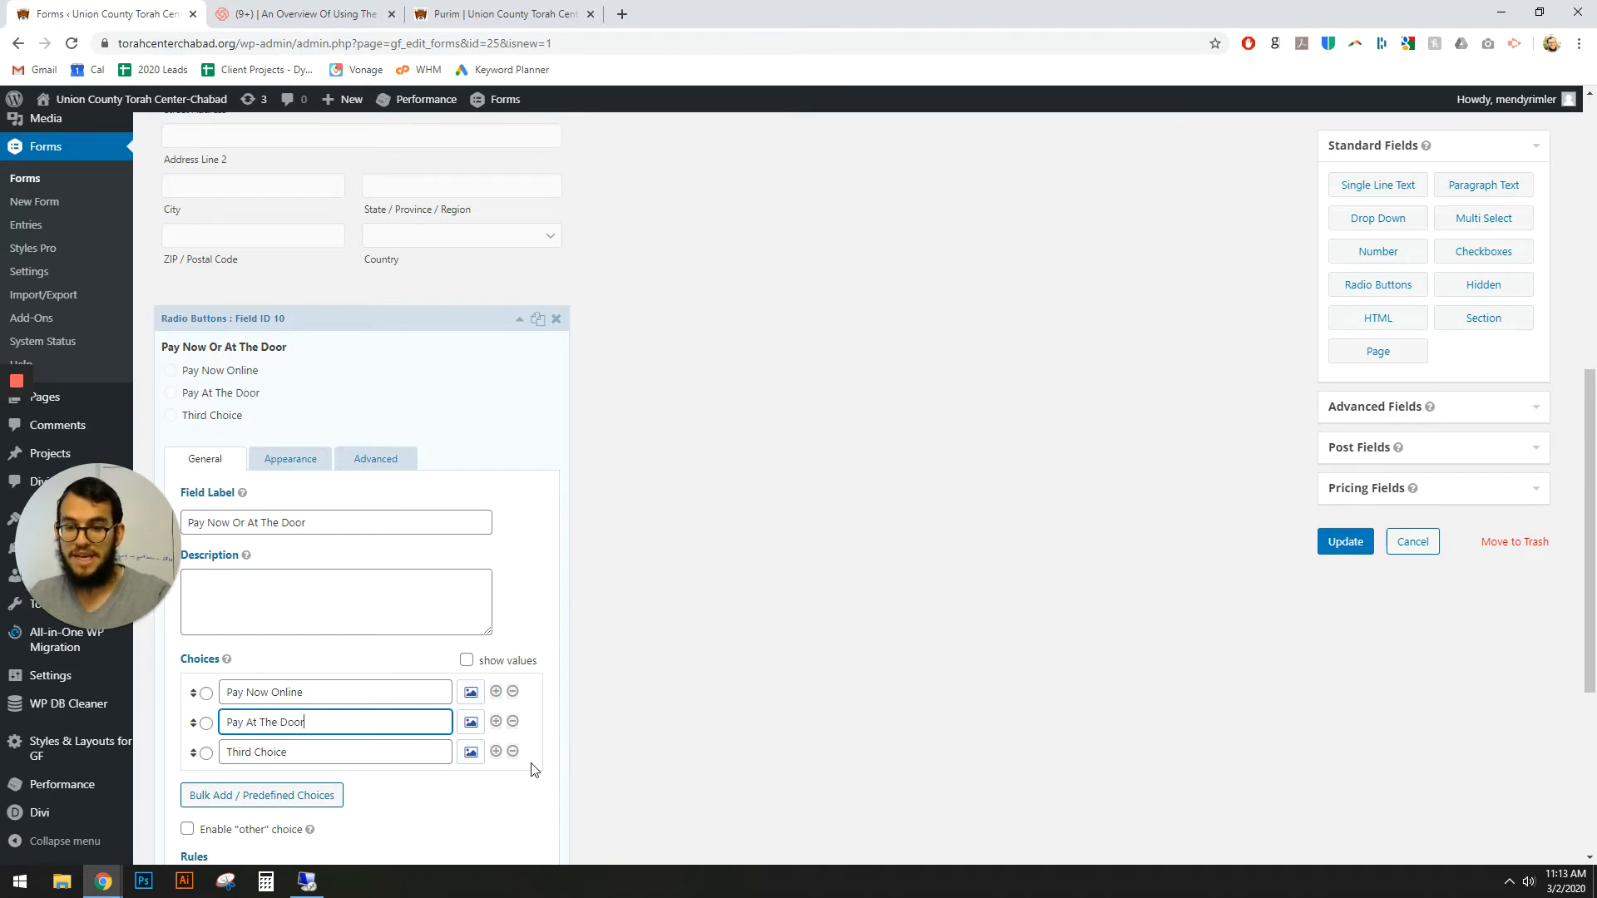
Remove the third choice from the radio field and make the field required
click(512, 751)
scroll(490, 744, down, 2)
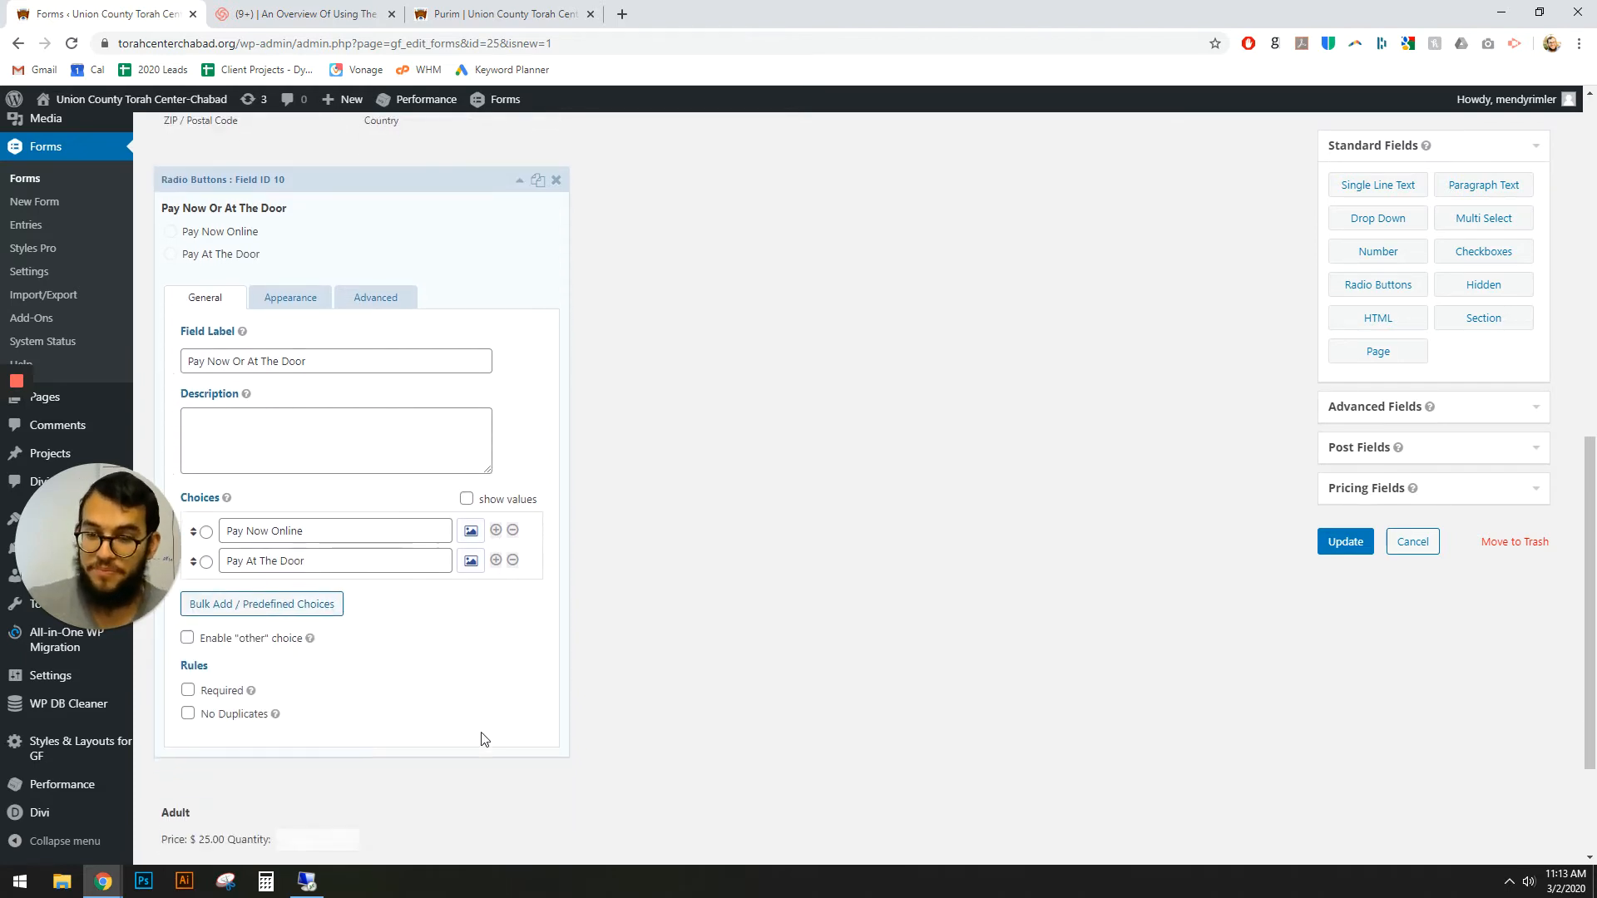
click(189, 691)
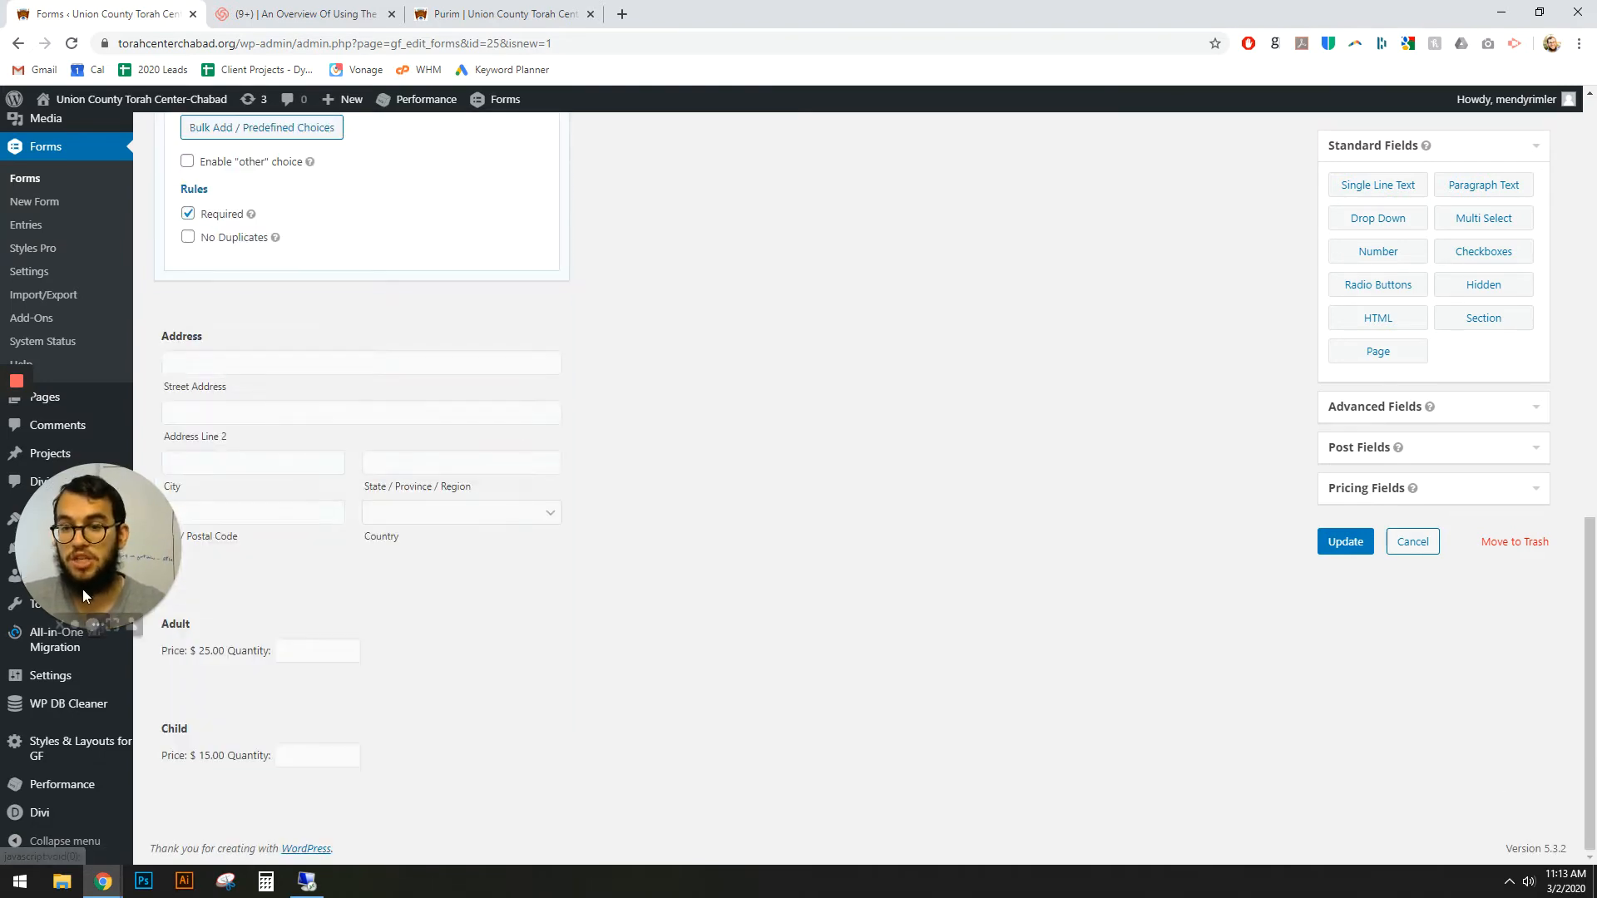
Collapse the Pay Now Or At The Door field and move it below the Address field, above Adult
drag(104, 575, 104, 760)
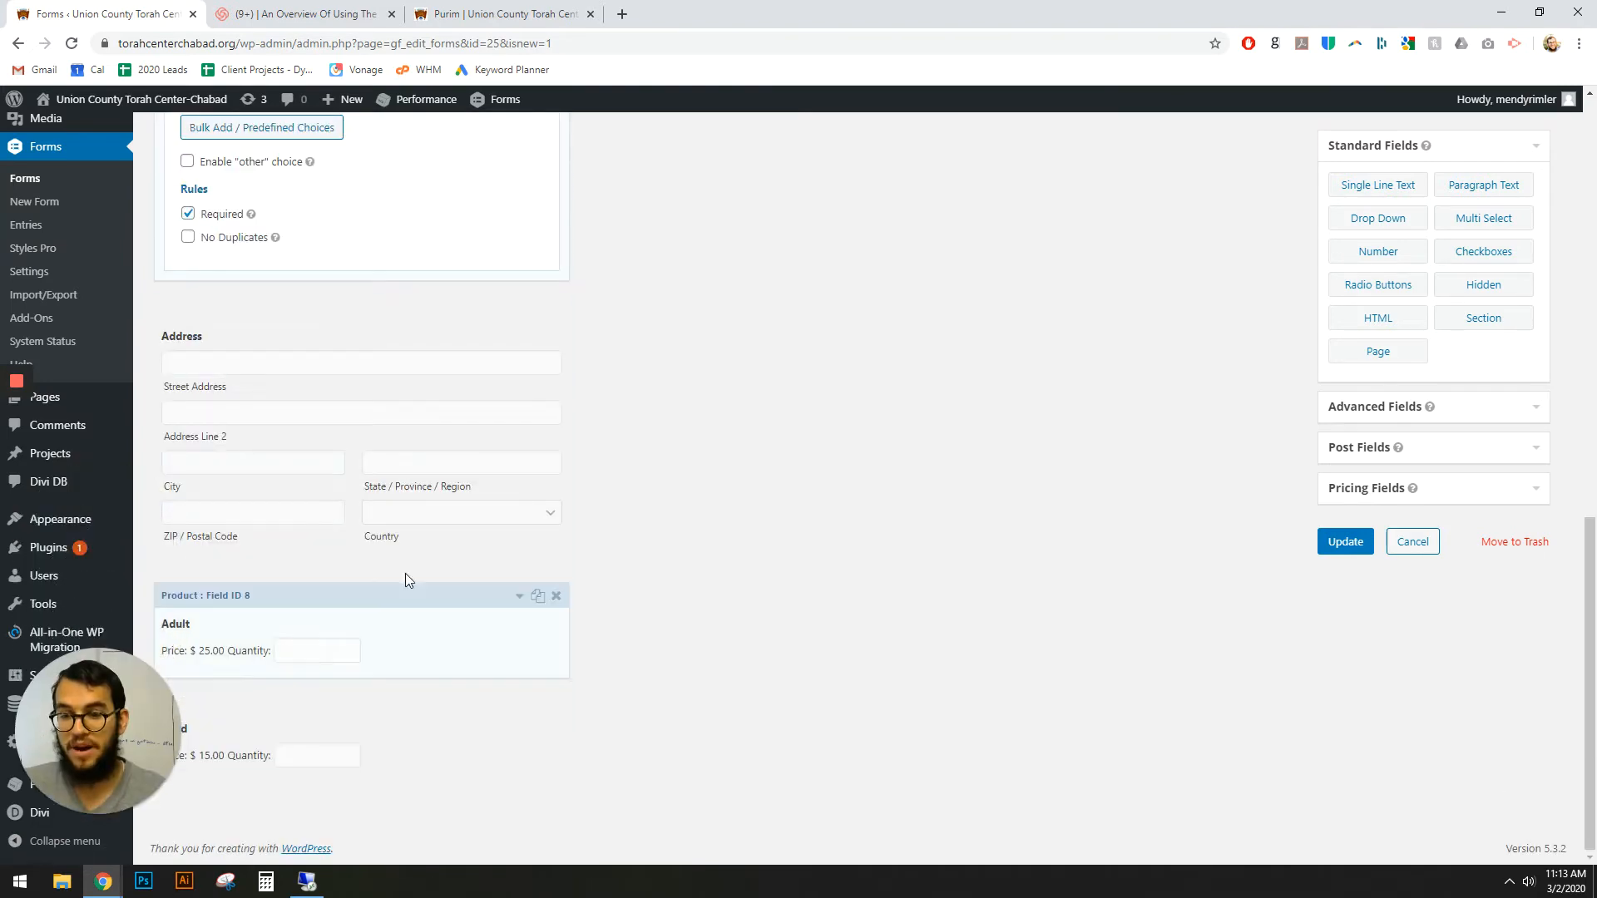
scroll(397, 417, up, 1)
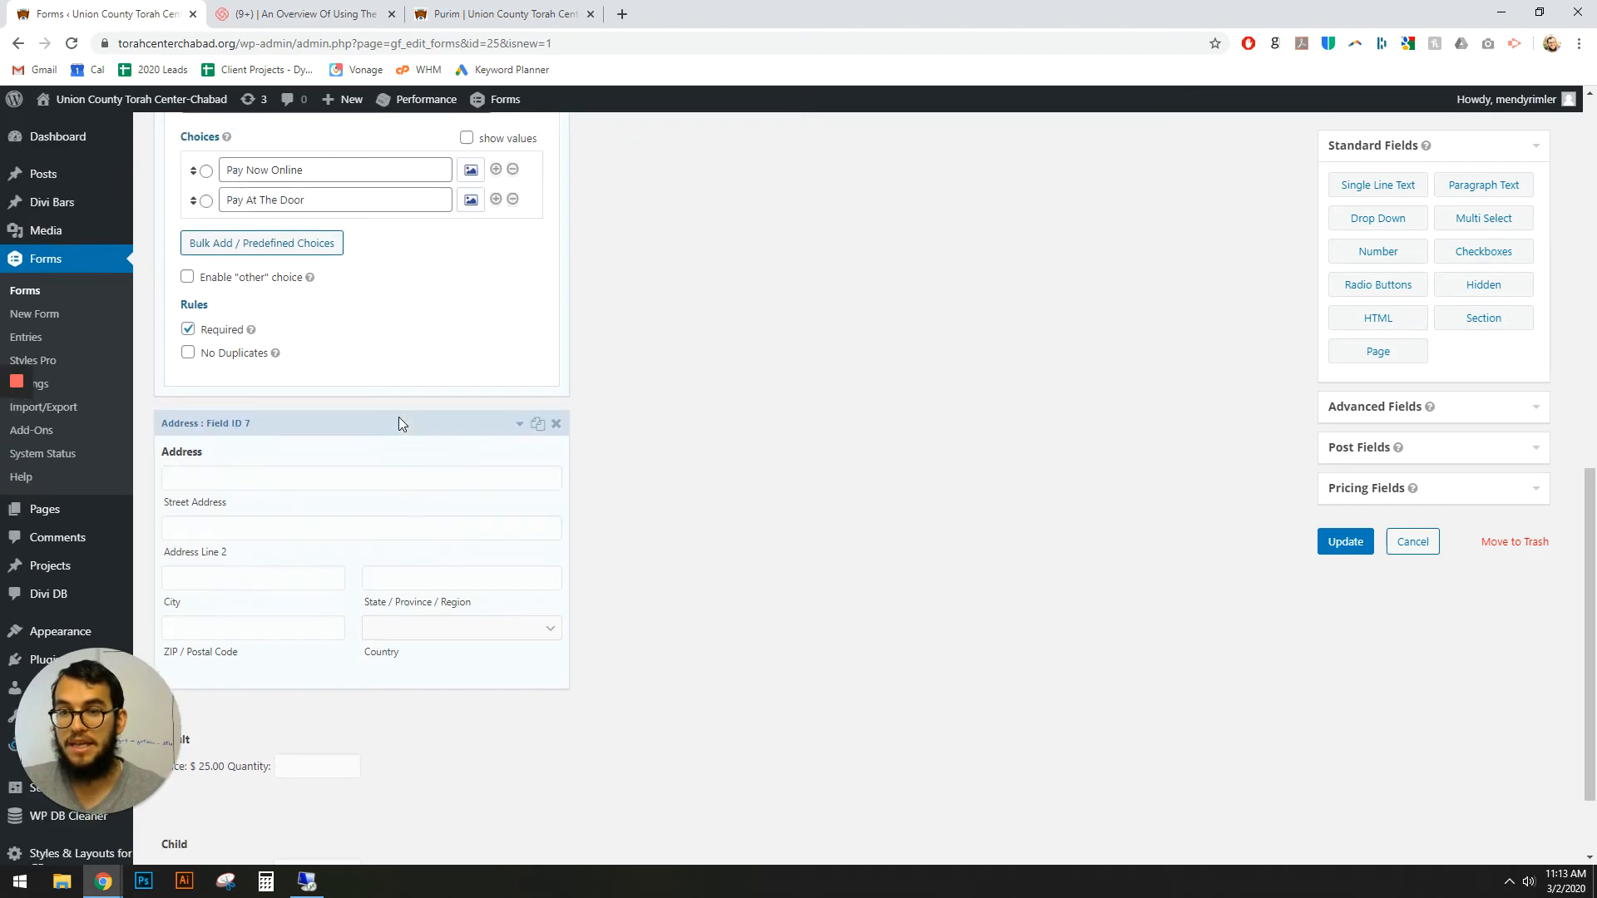
scroll(339, 538, up, 3)
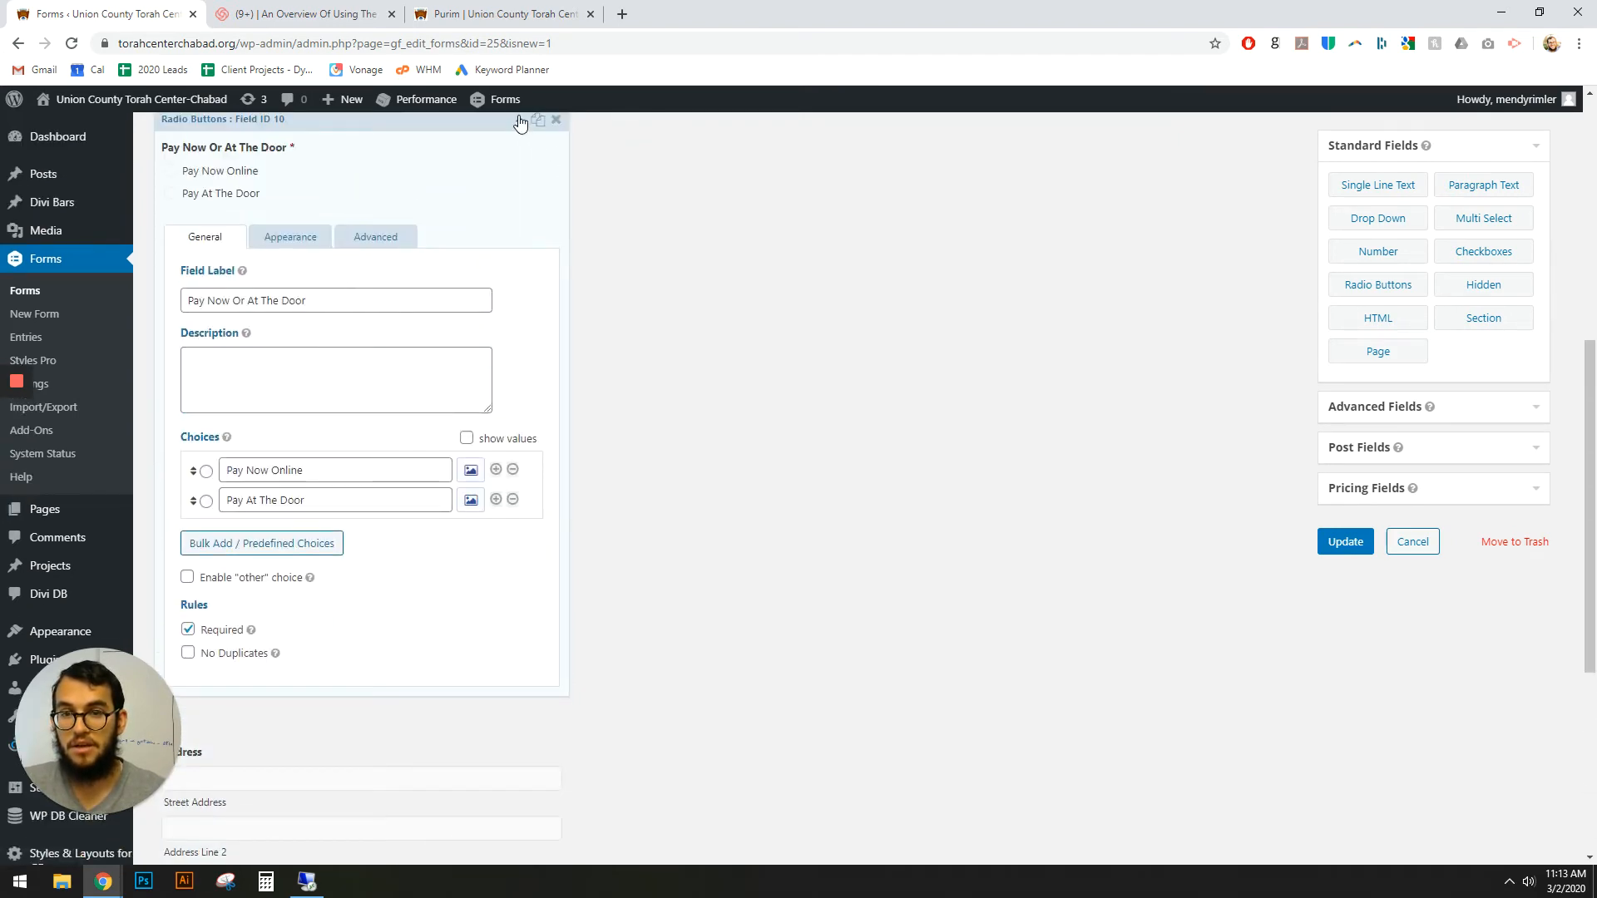
click(519, 123)
drag(262, 194, 515, 615)
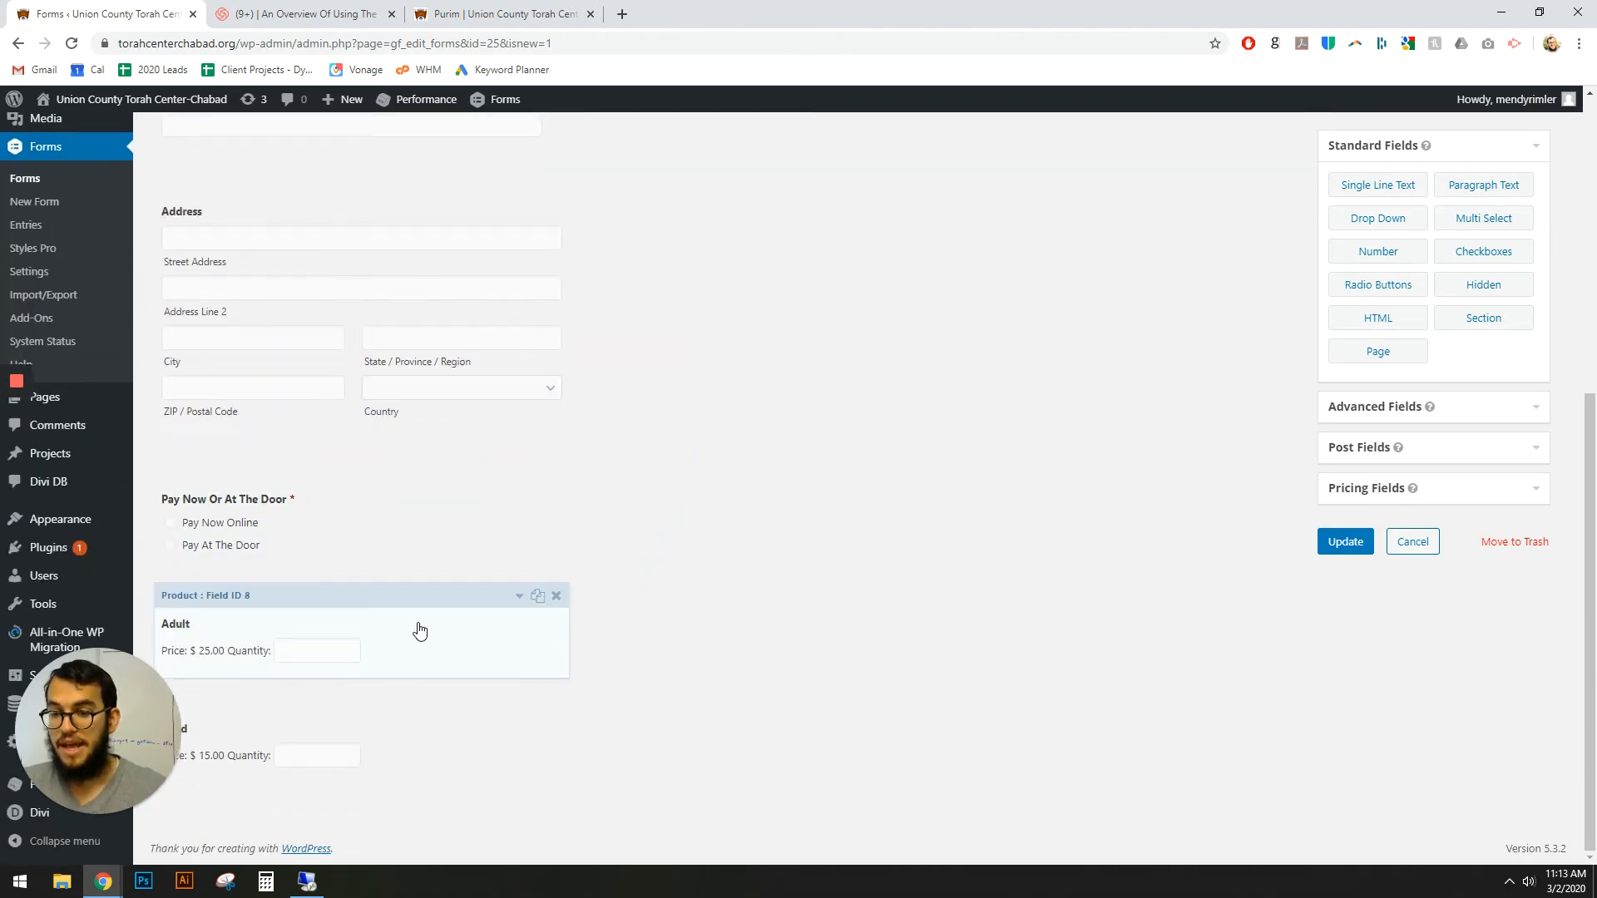
Enable conditional logic on the Adult product to show it if Pay Now Or At The Door is Pay Now Online, and collapse its settings
click(384, 595)
click(370, 551)
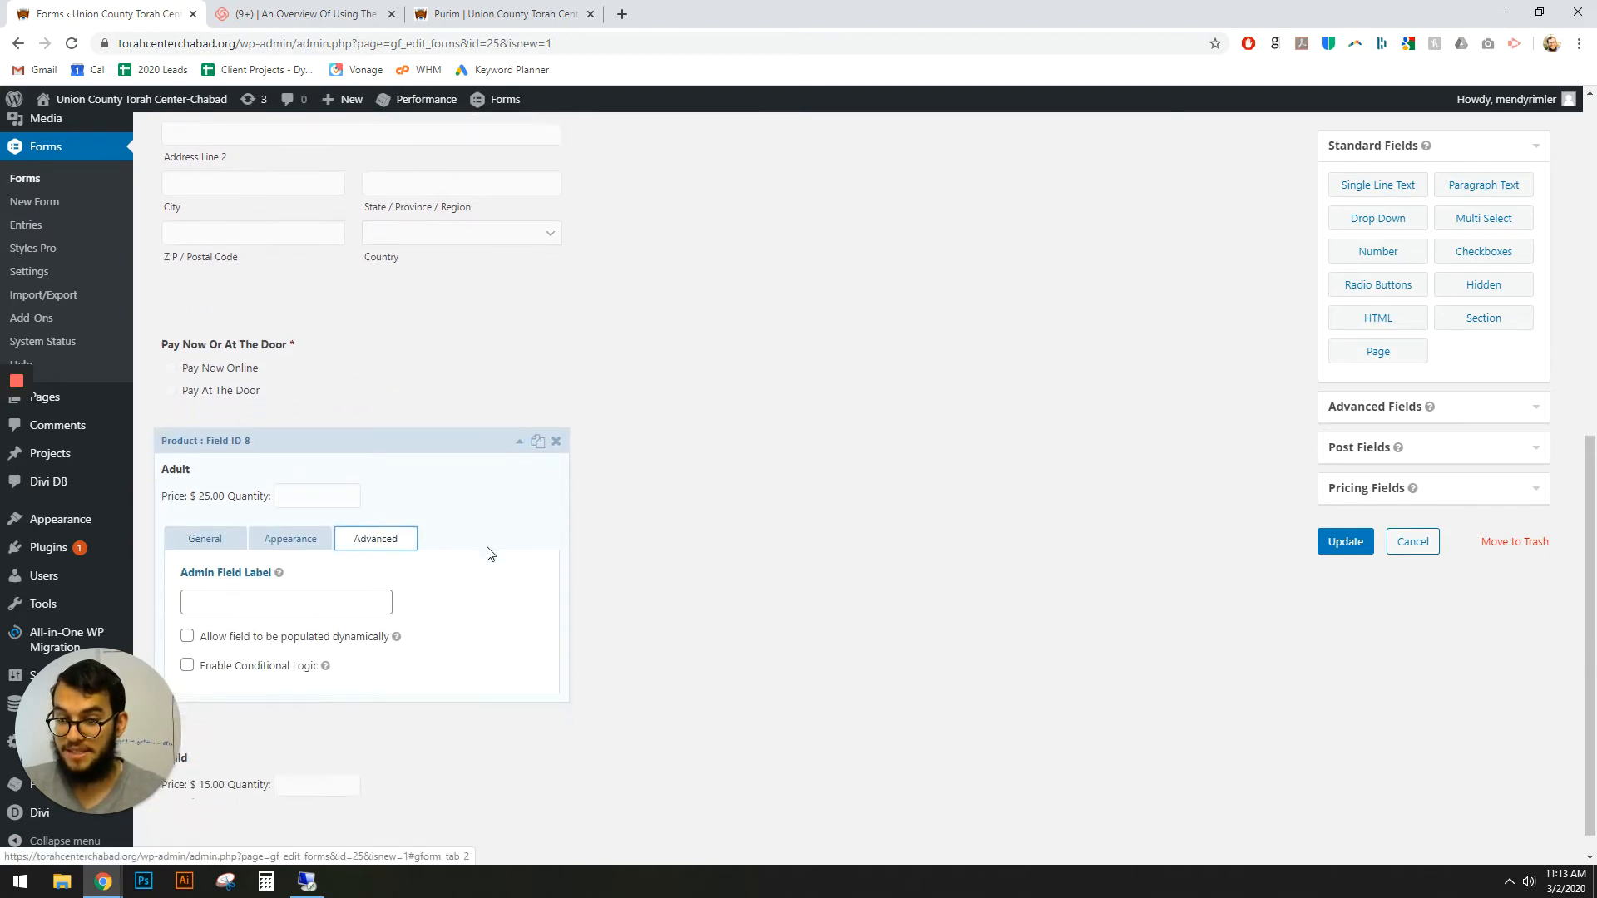
scroll(491, 553, down, 1)
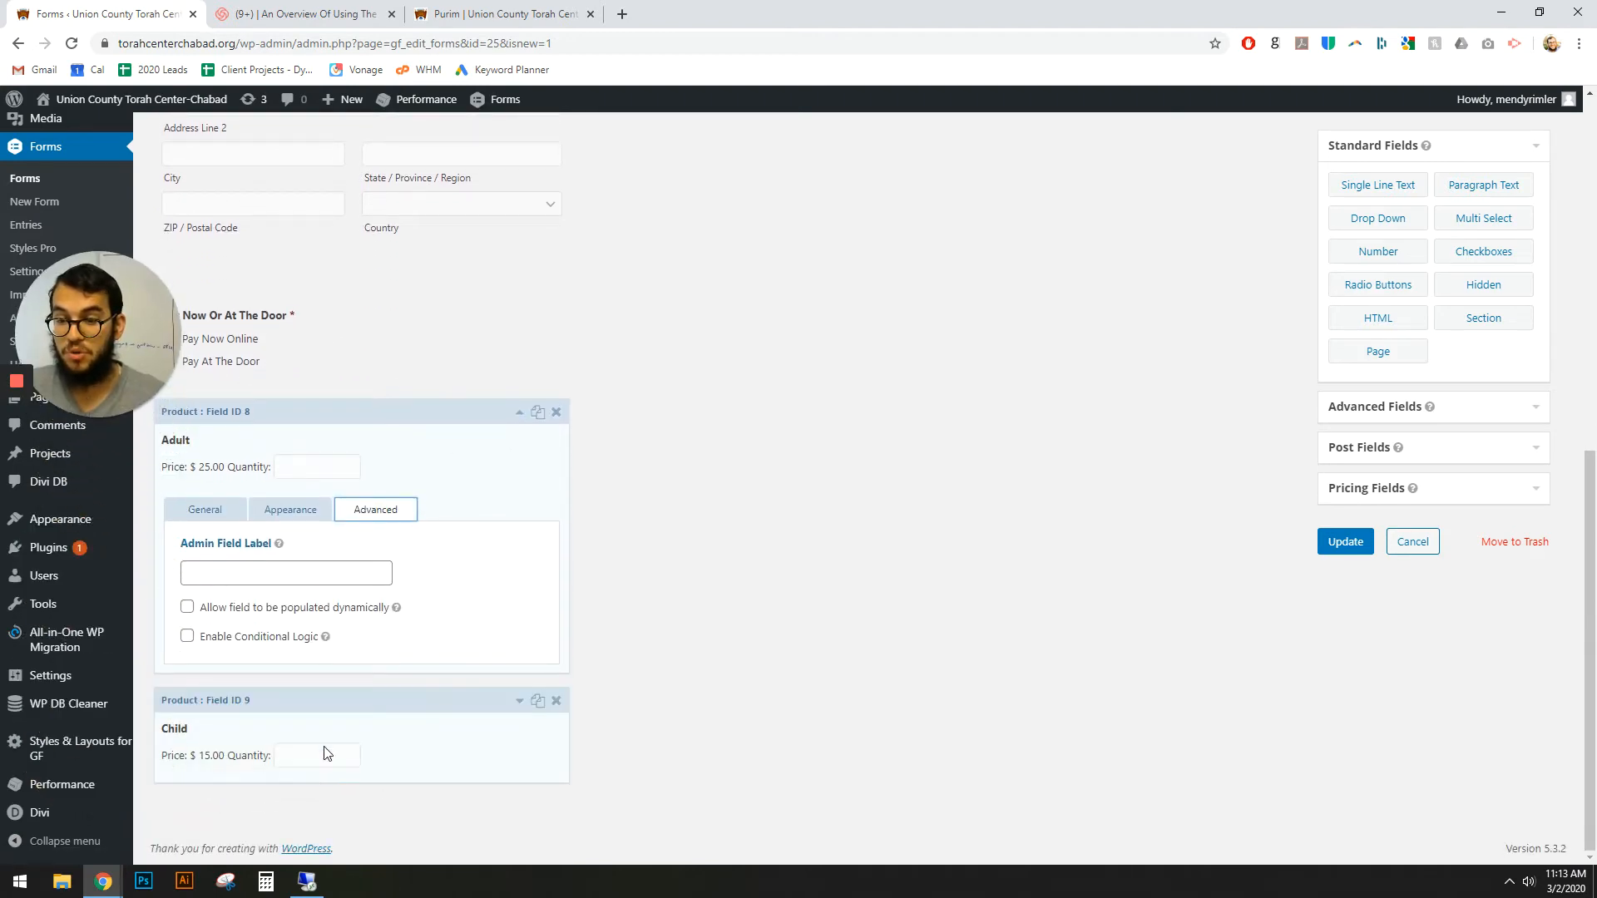
click(186, 637)
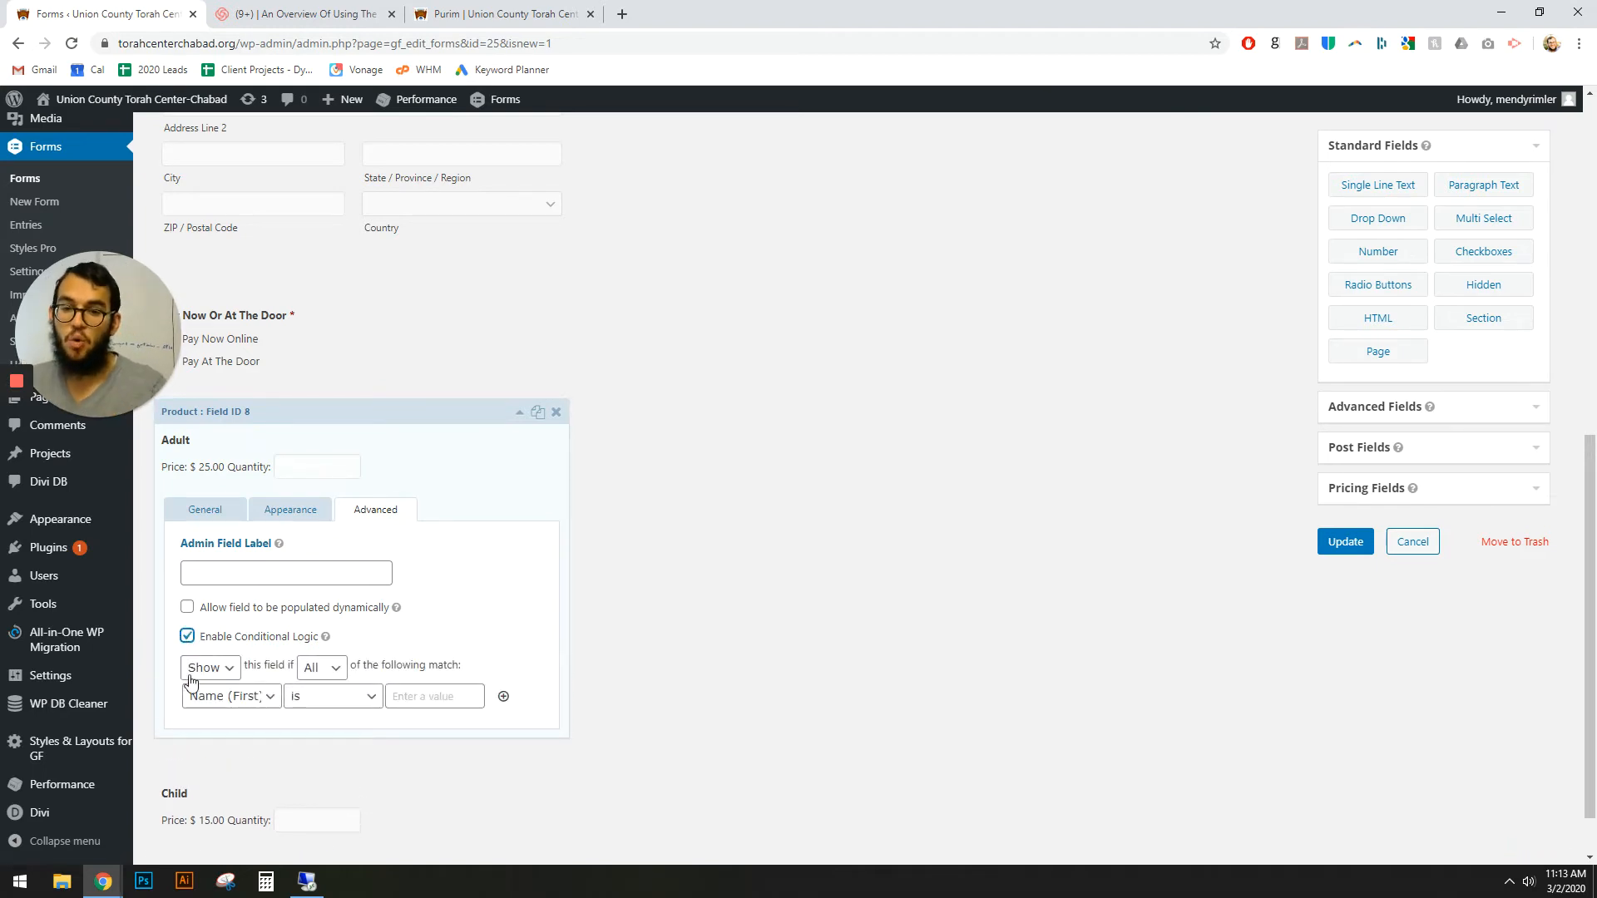
click(257, 703)
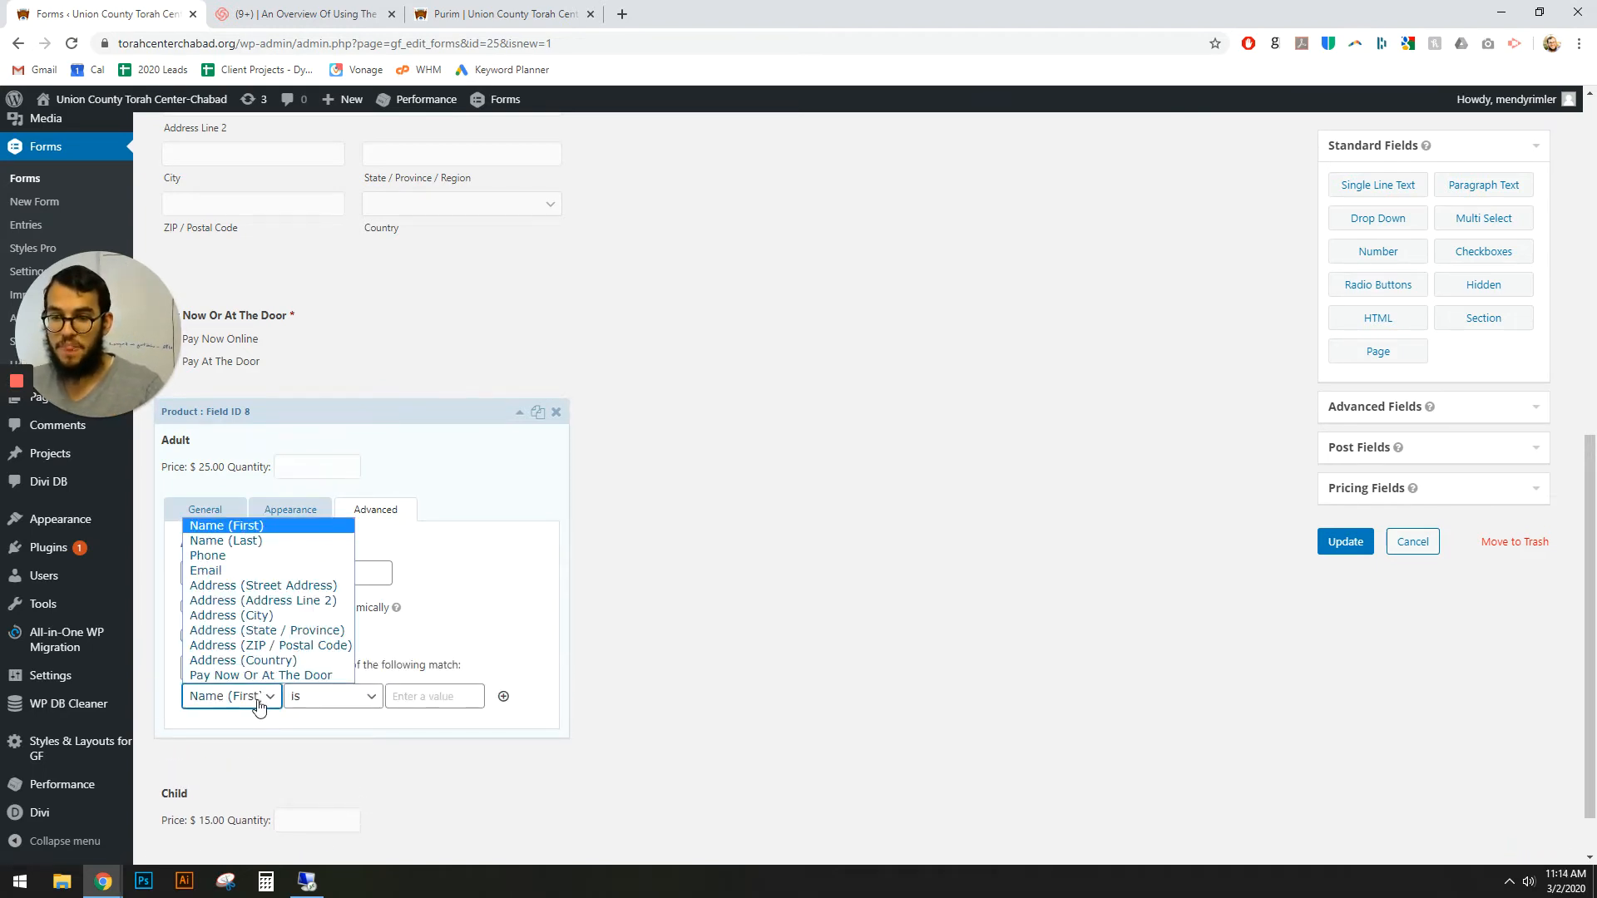
click(332, 675)
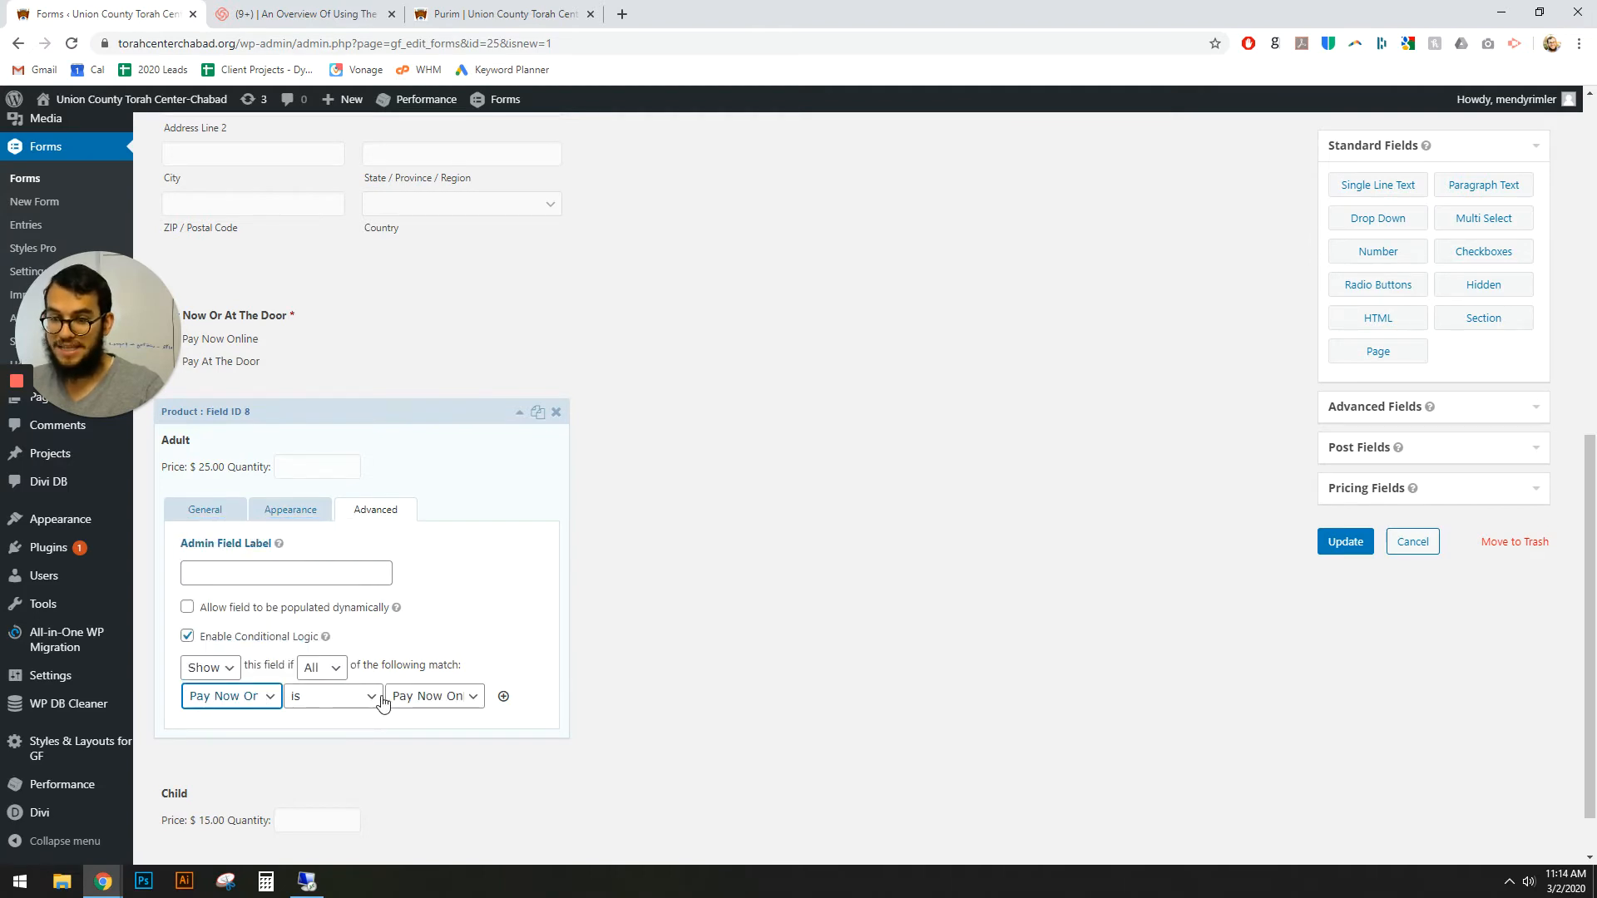
click(416, 699)
click(458, 719)
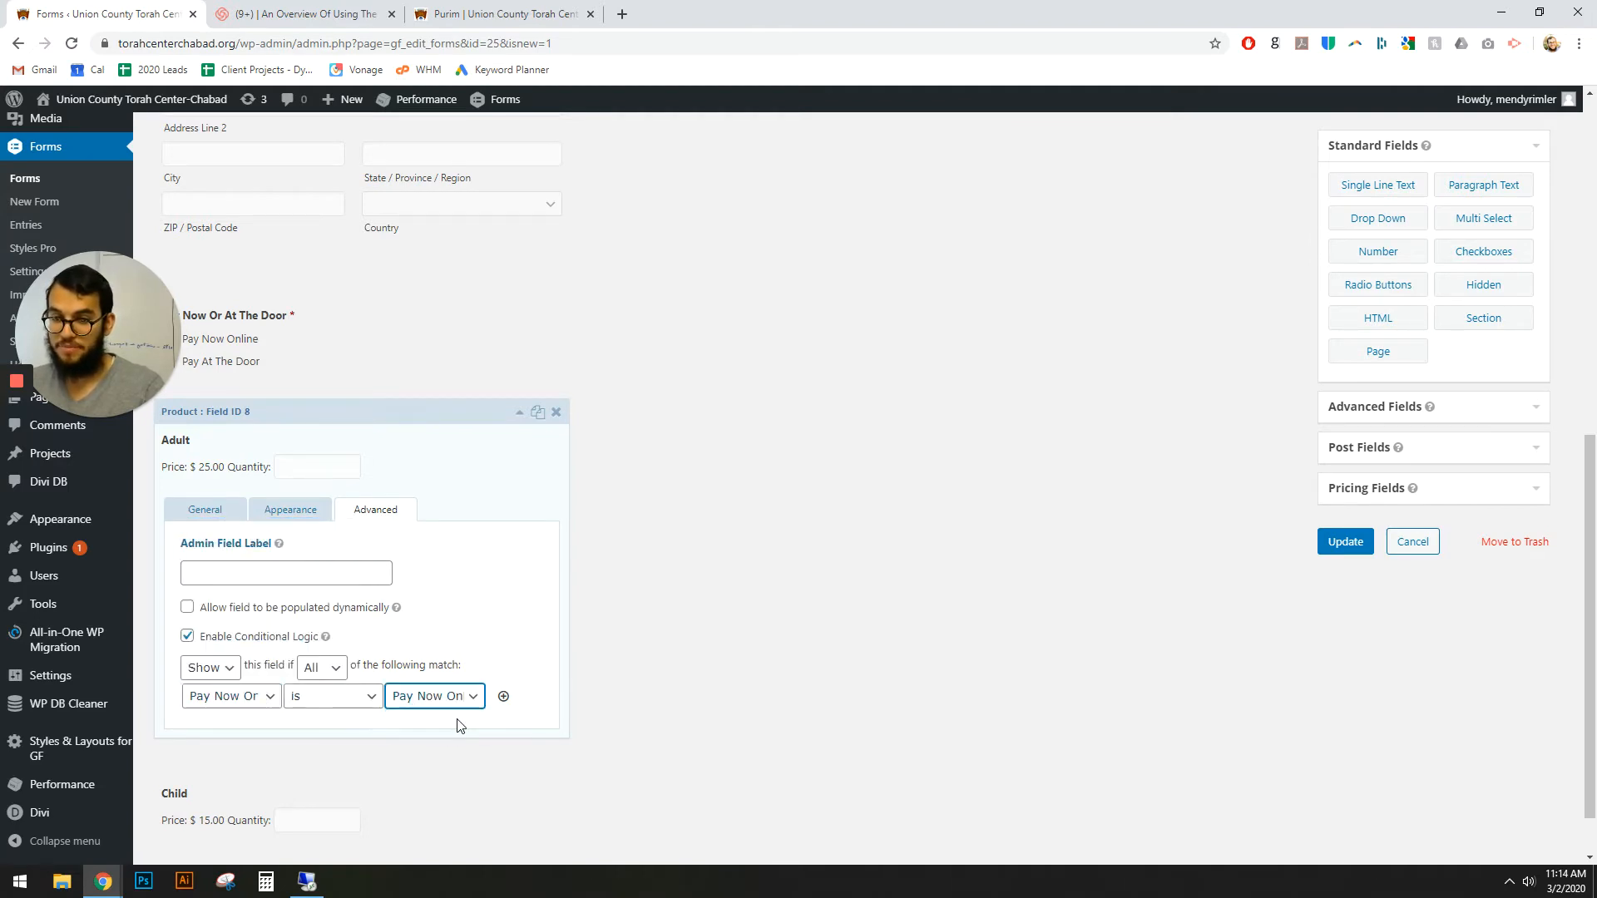
click(519, 412)
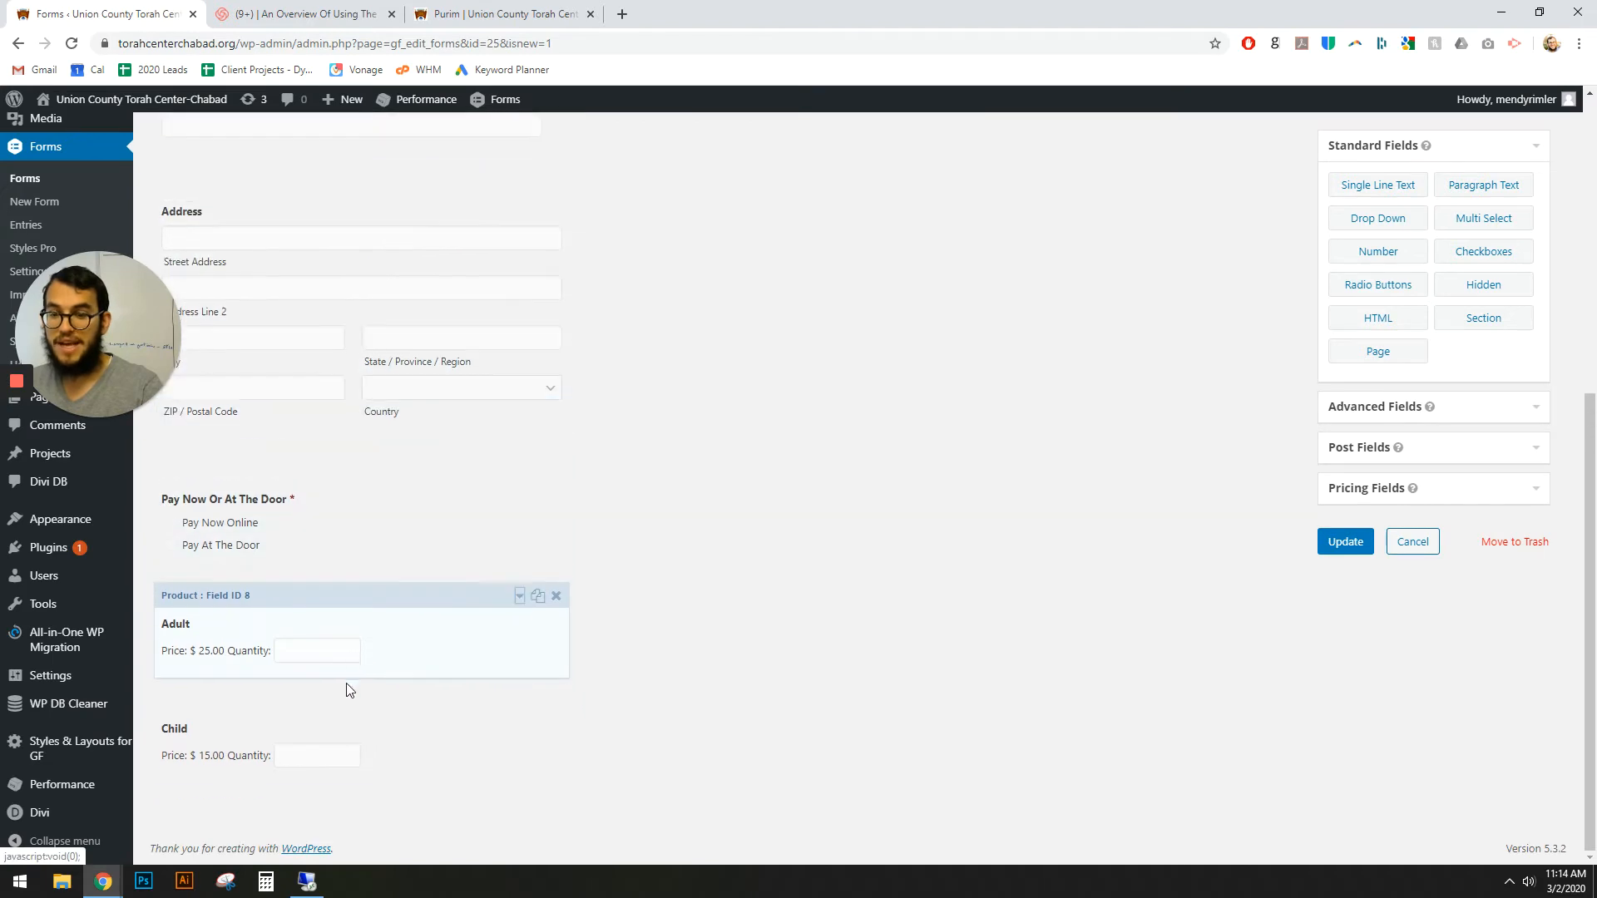
Enable conditional logic on the Child product to show it if Pay Now Or At The Door is Pay Now Online, and update the form
click(338, 741)
click(381, 620)
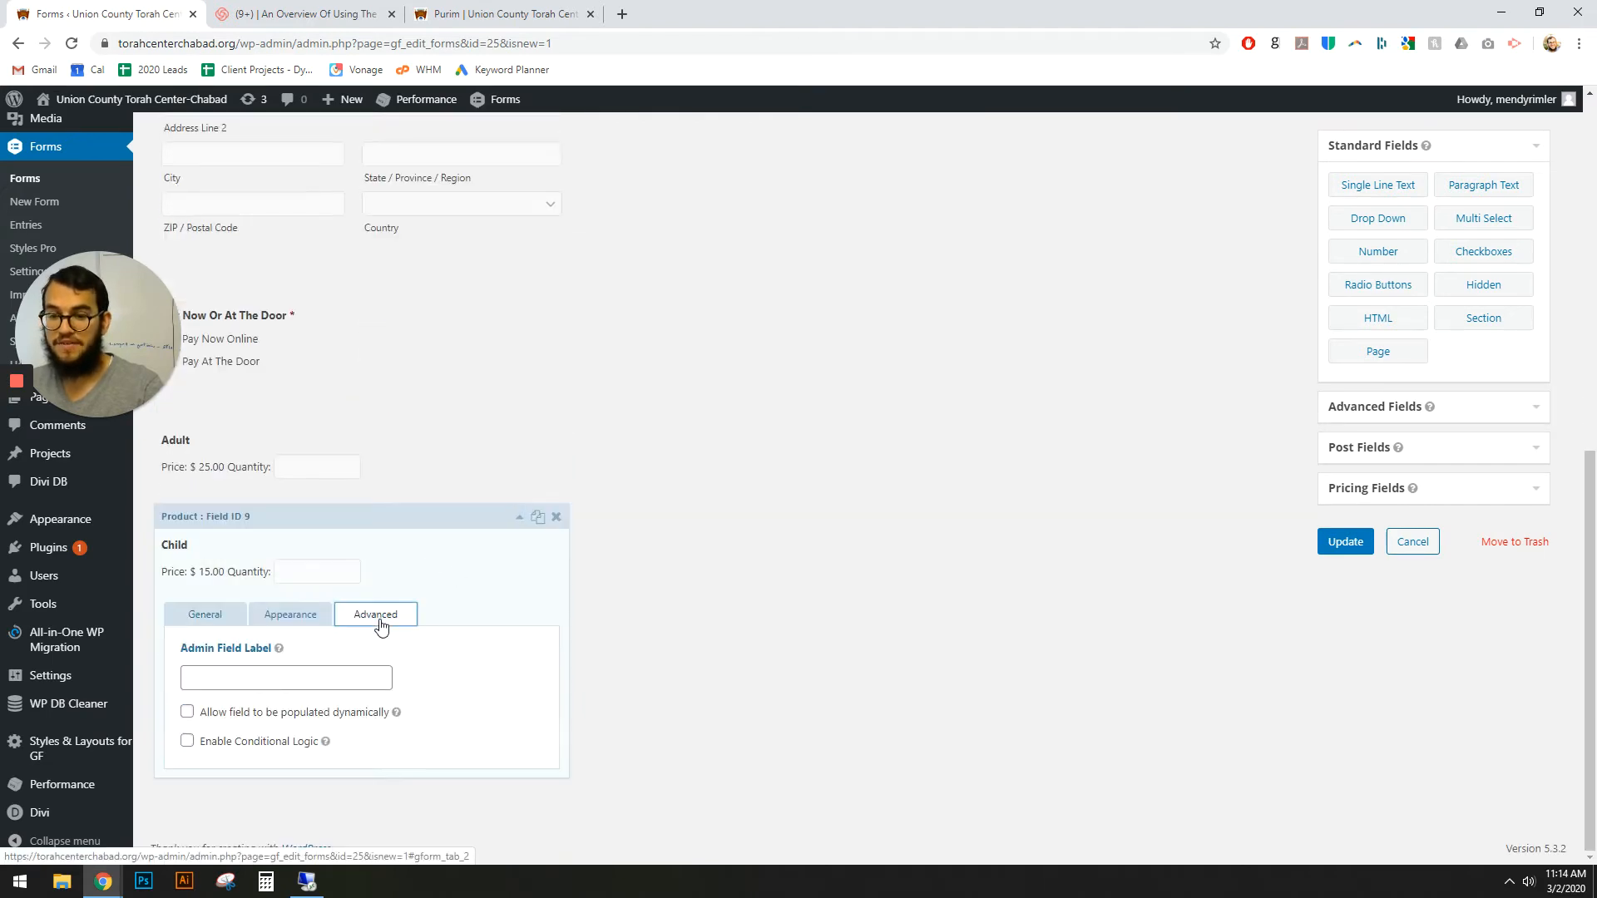
click(187, 741)
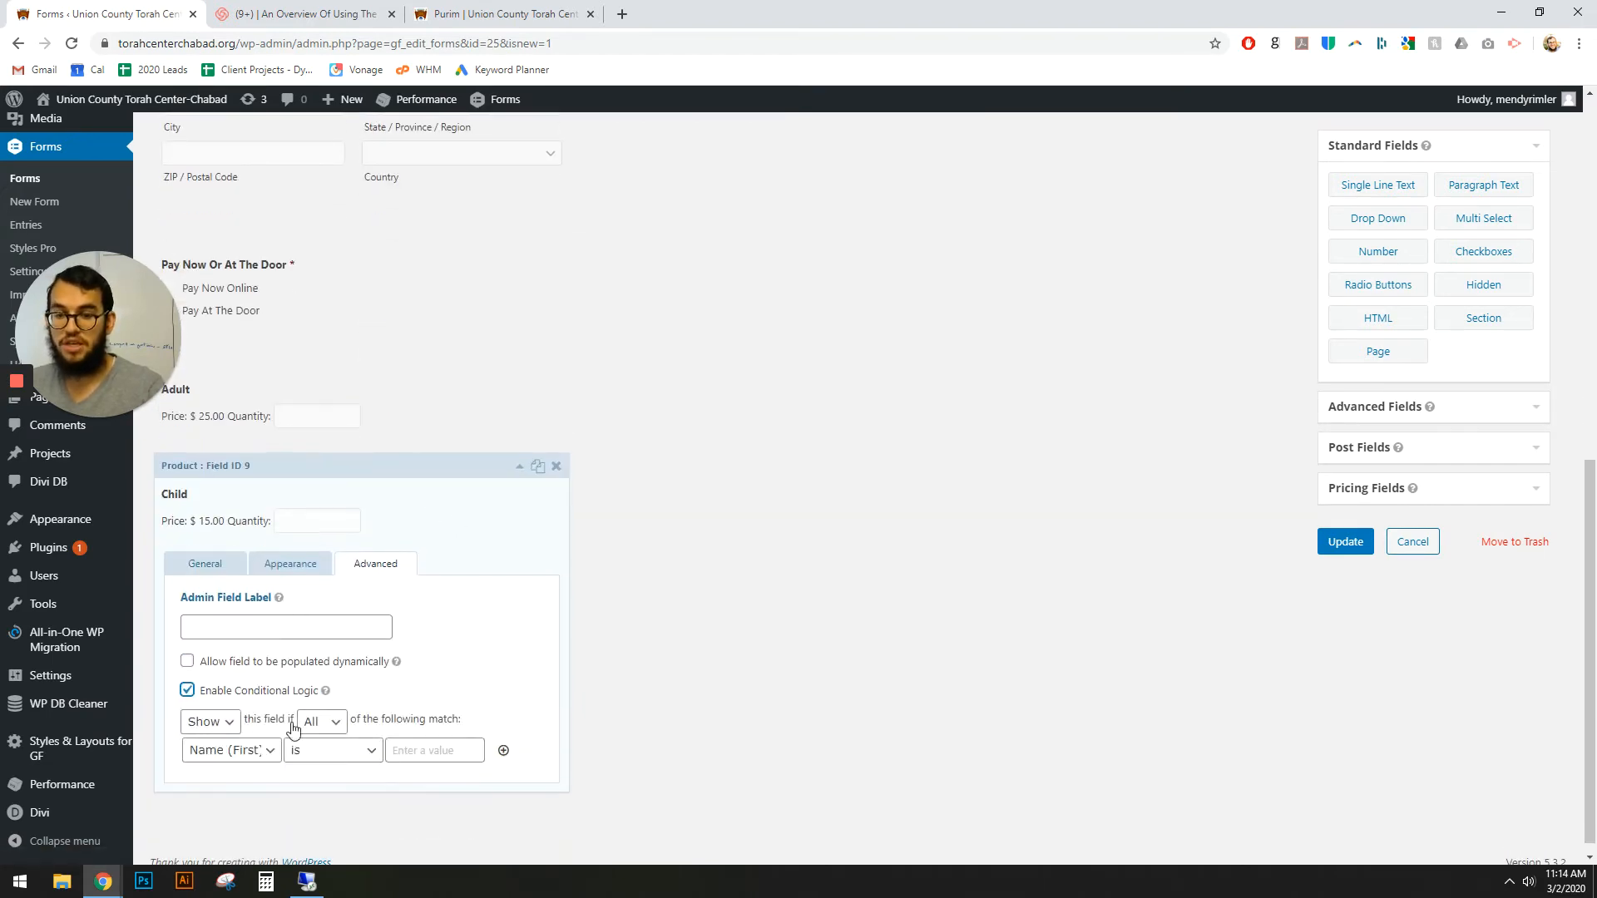
click(248, 749)
click(256, 732)
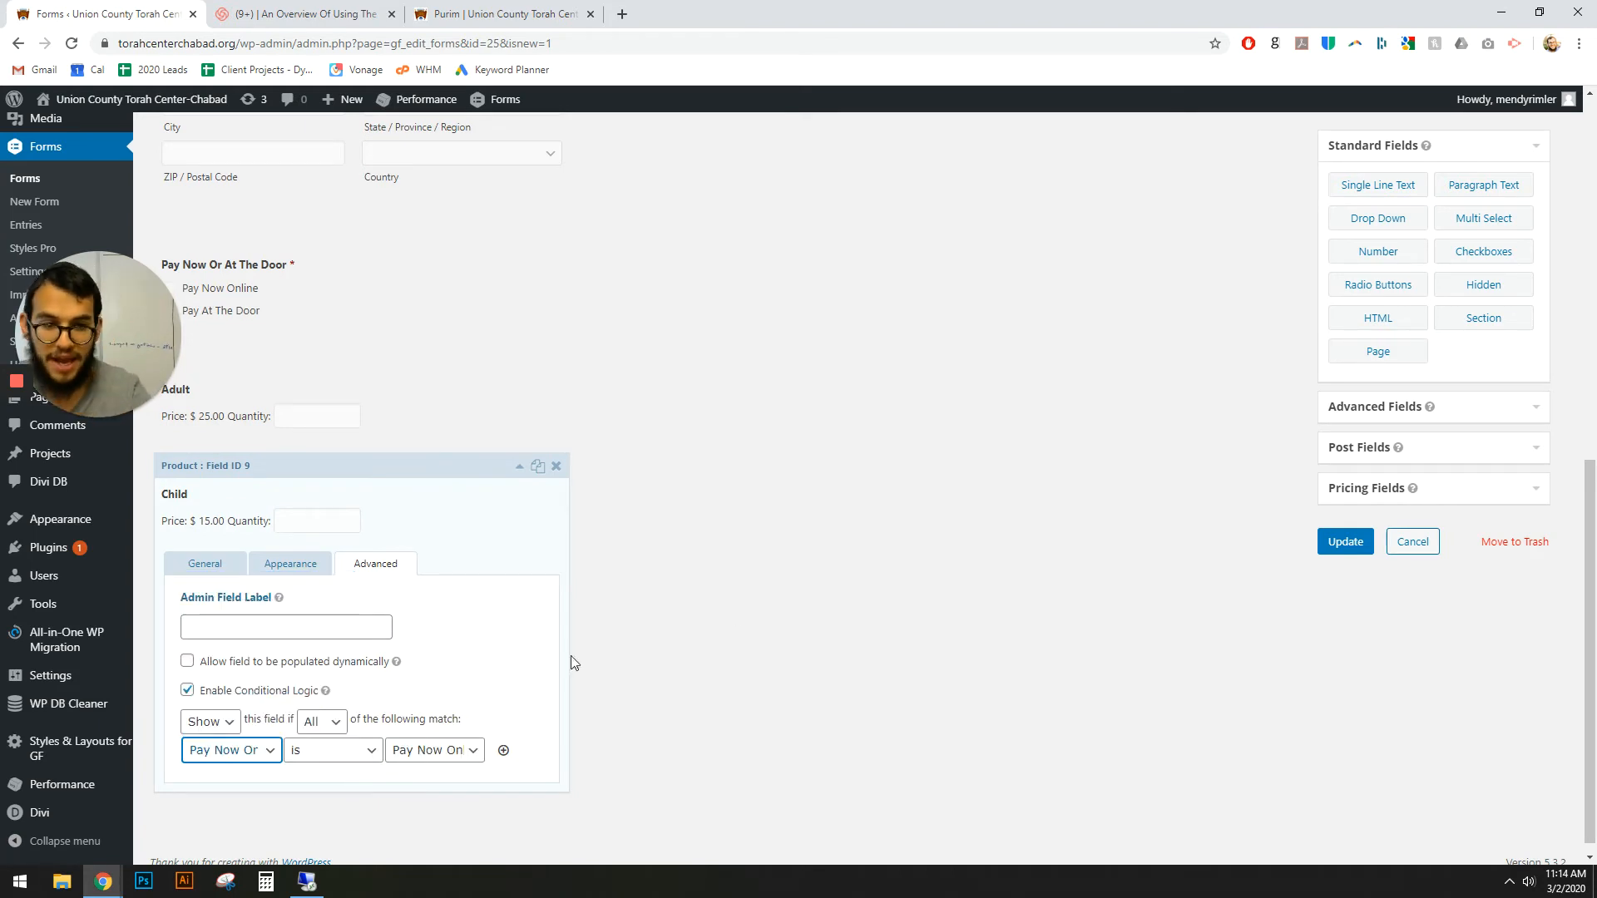
click(1347, 549)
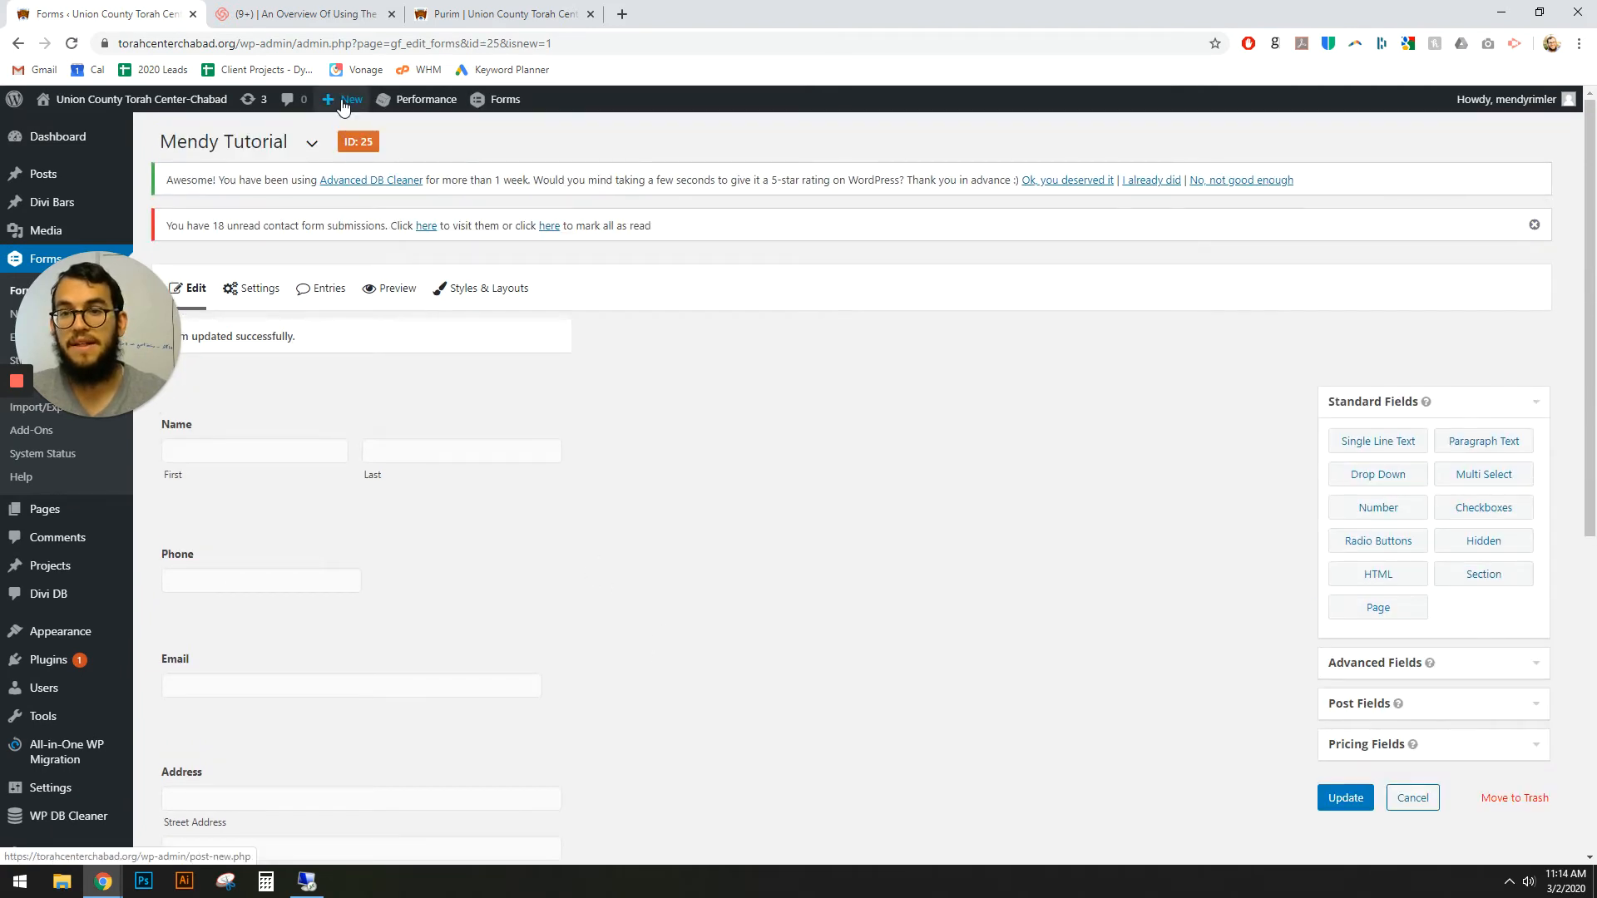
Create a new page titled "Test Tutorial" in a separate browser tab and switch it to the Divi Builder
mouse_move(341, 101)
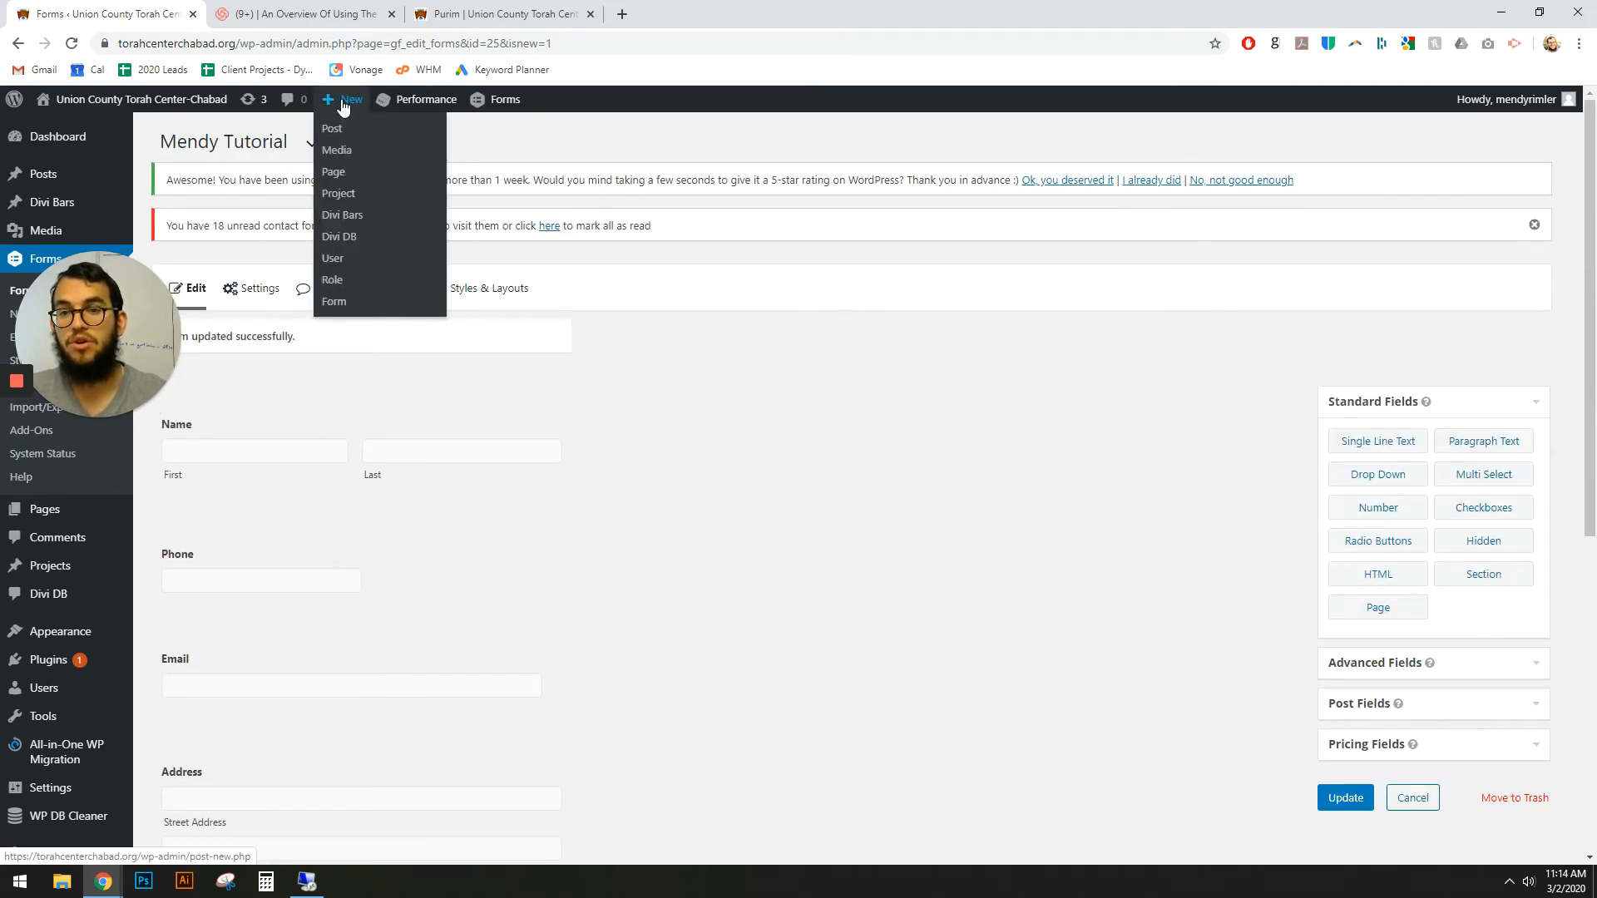
right_click(335, 182)
click(374, 194)
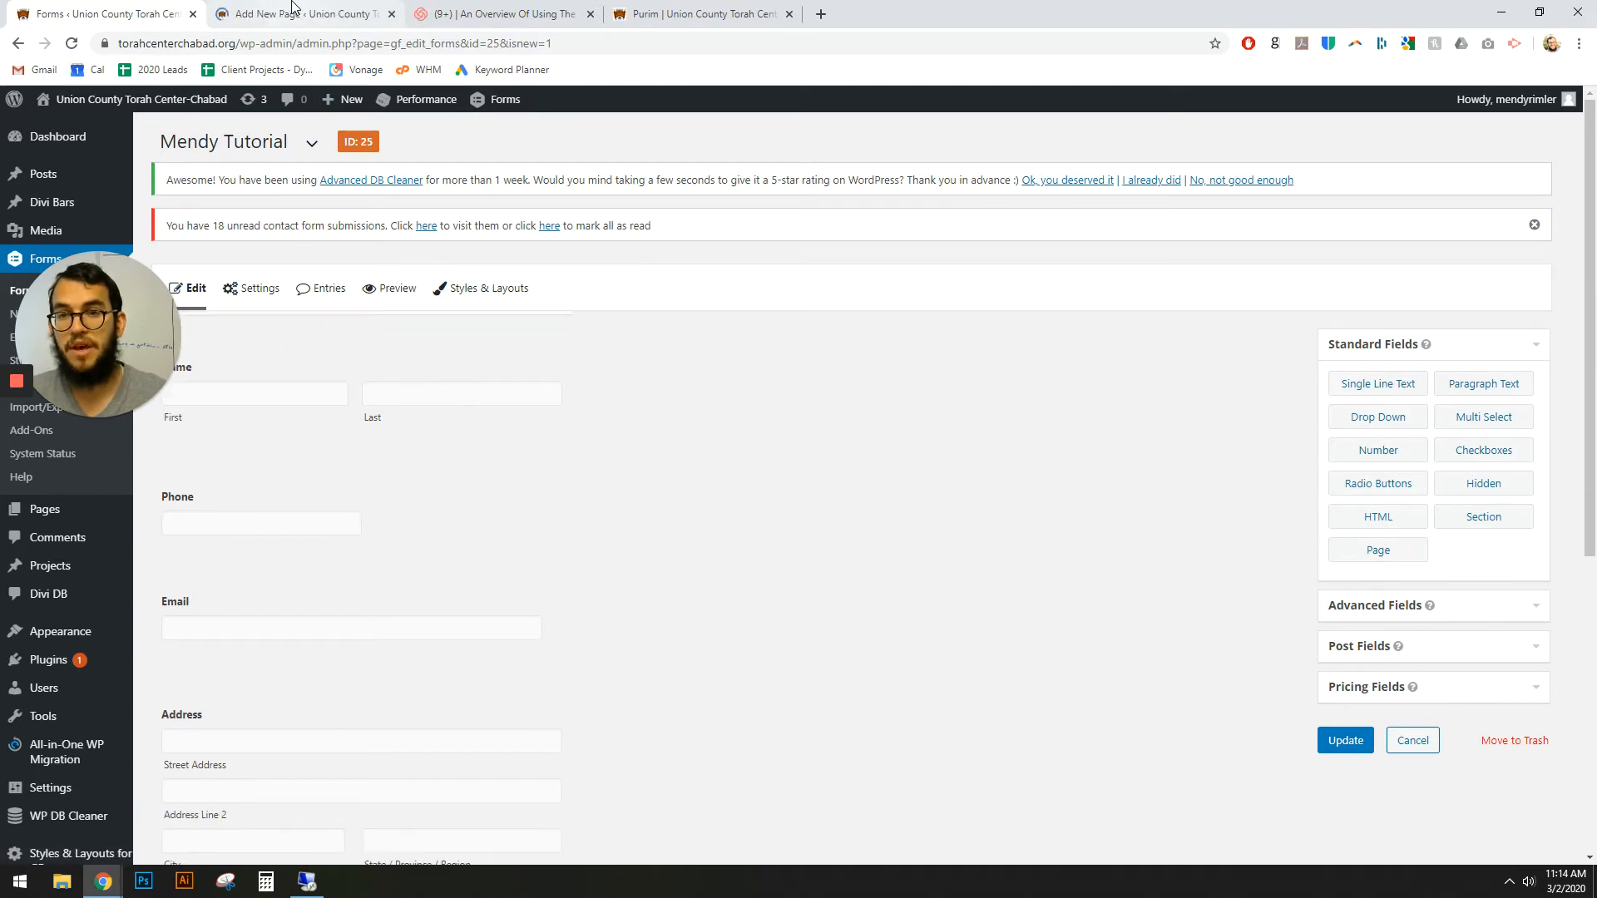
click(291, 9)
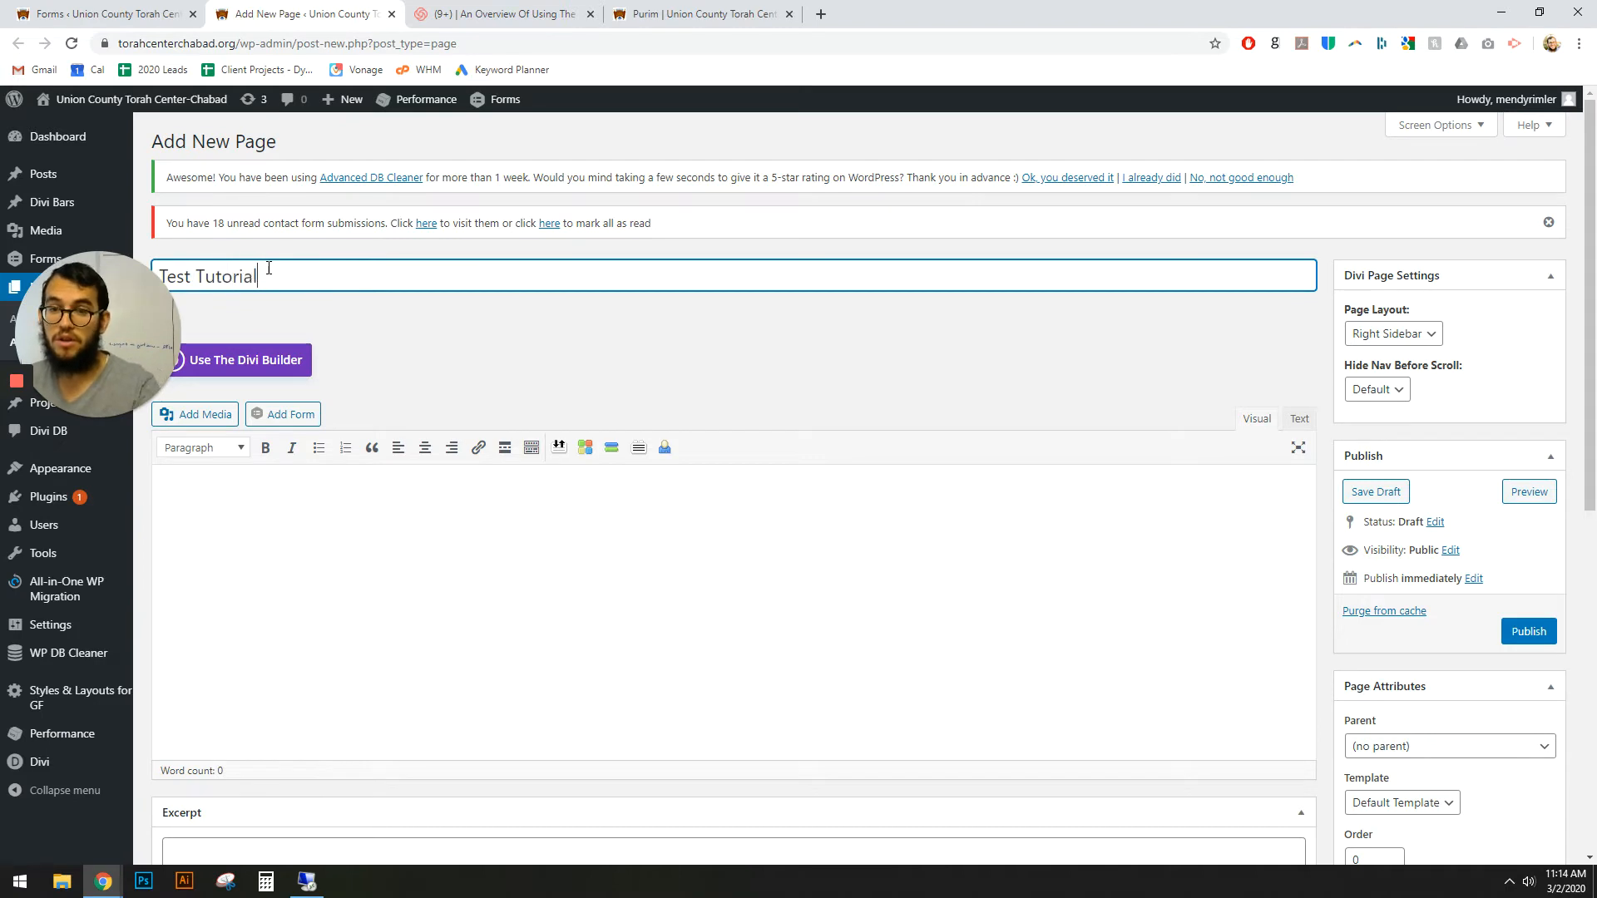
click(254, 373)
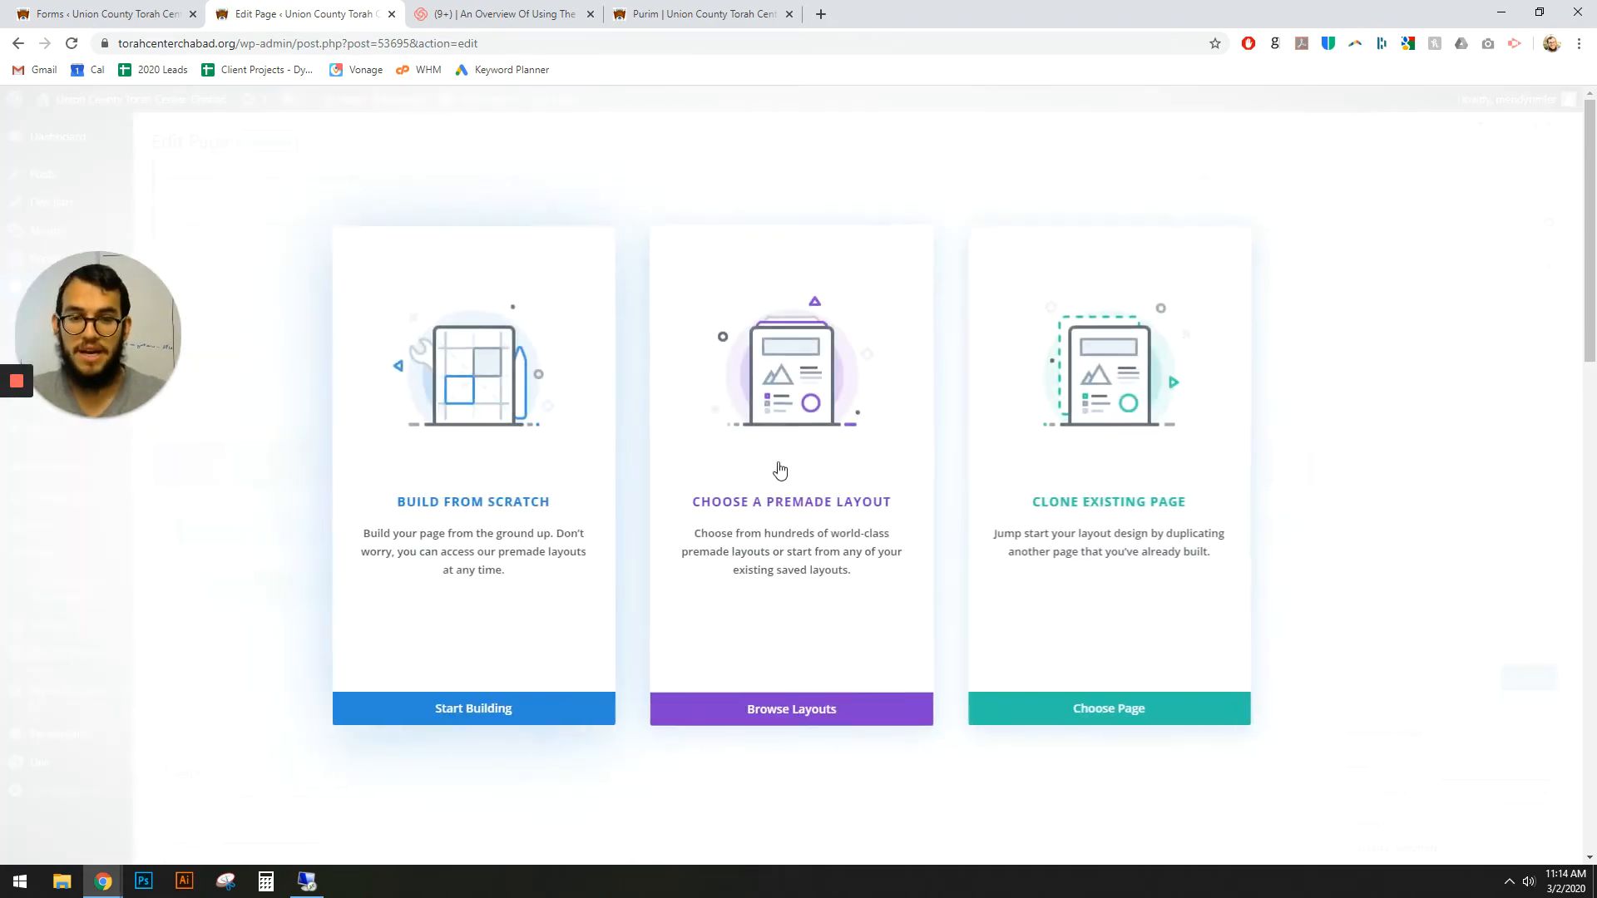
click(538, 456)
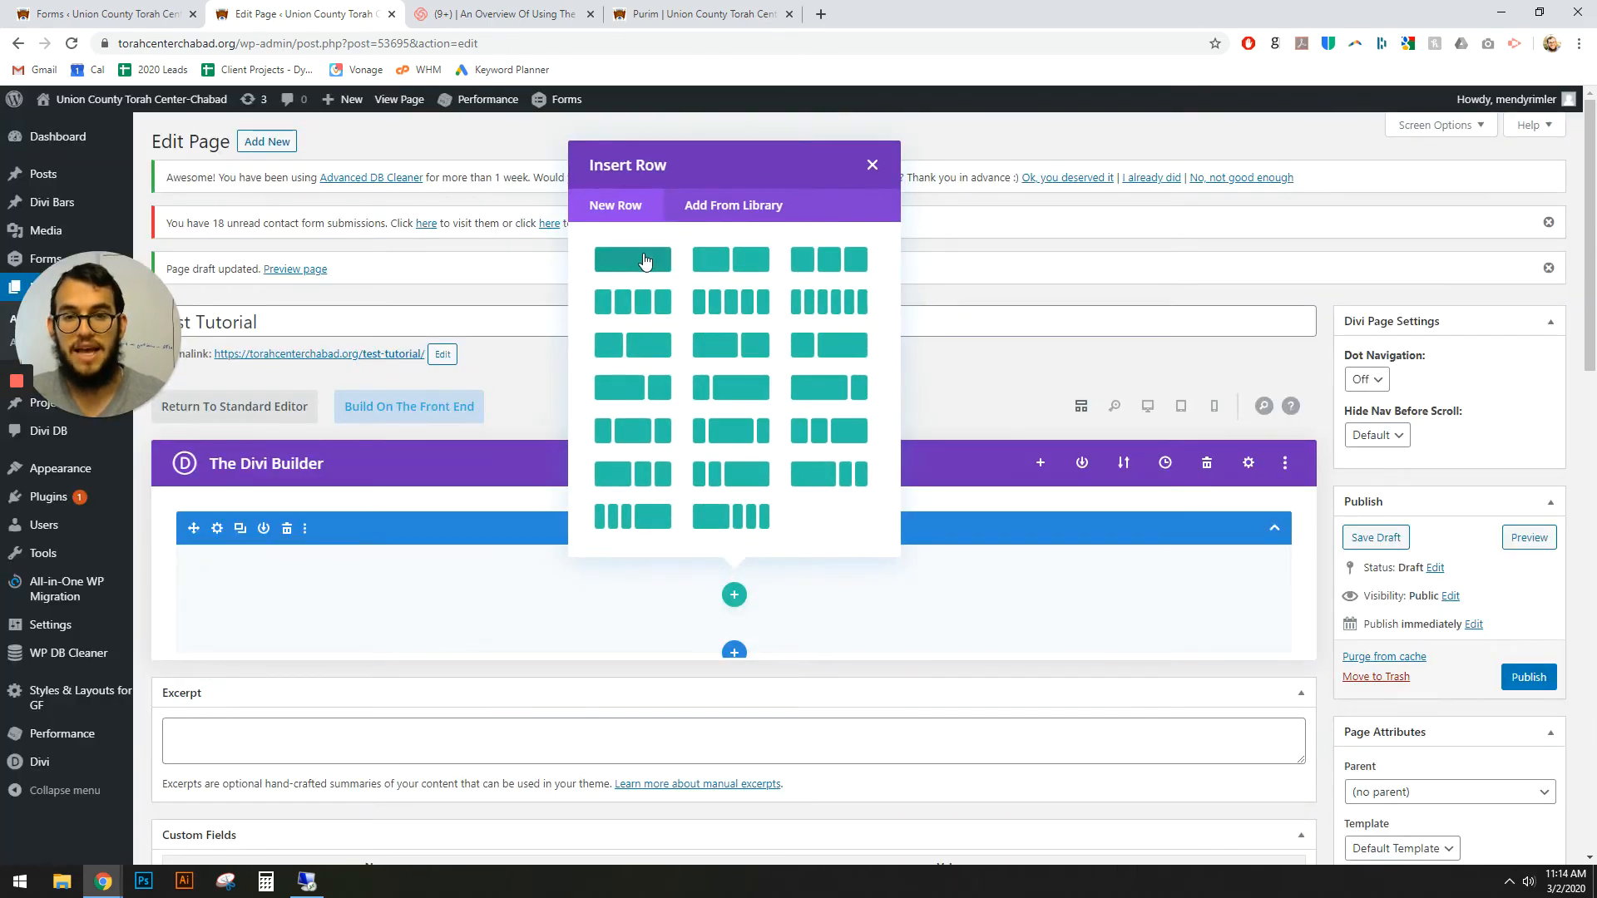
click(644, 263)
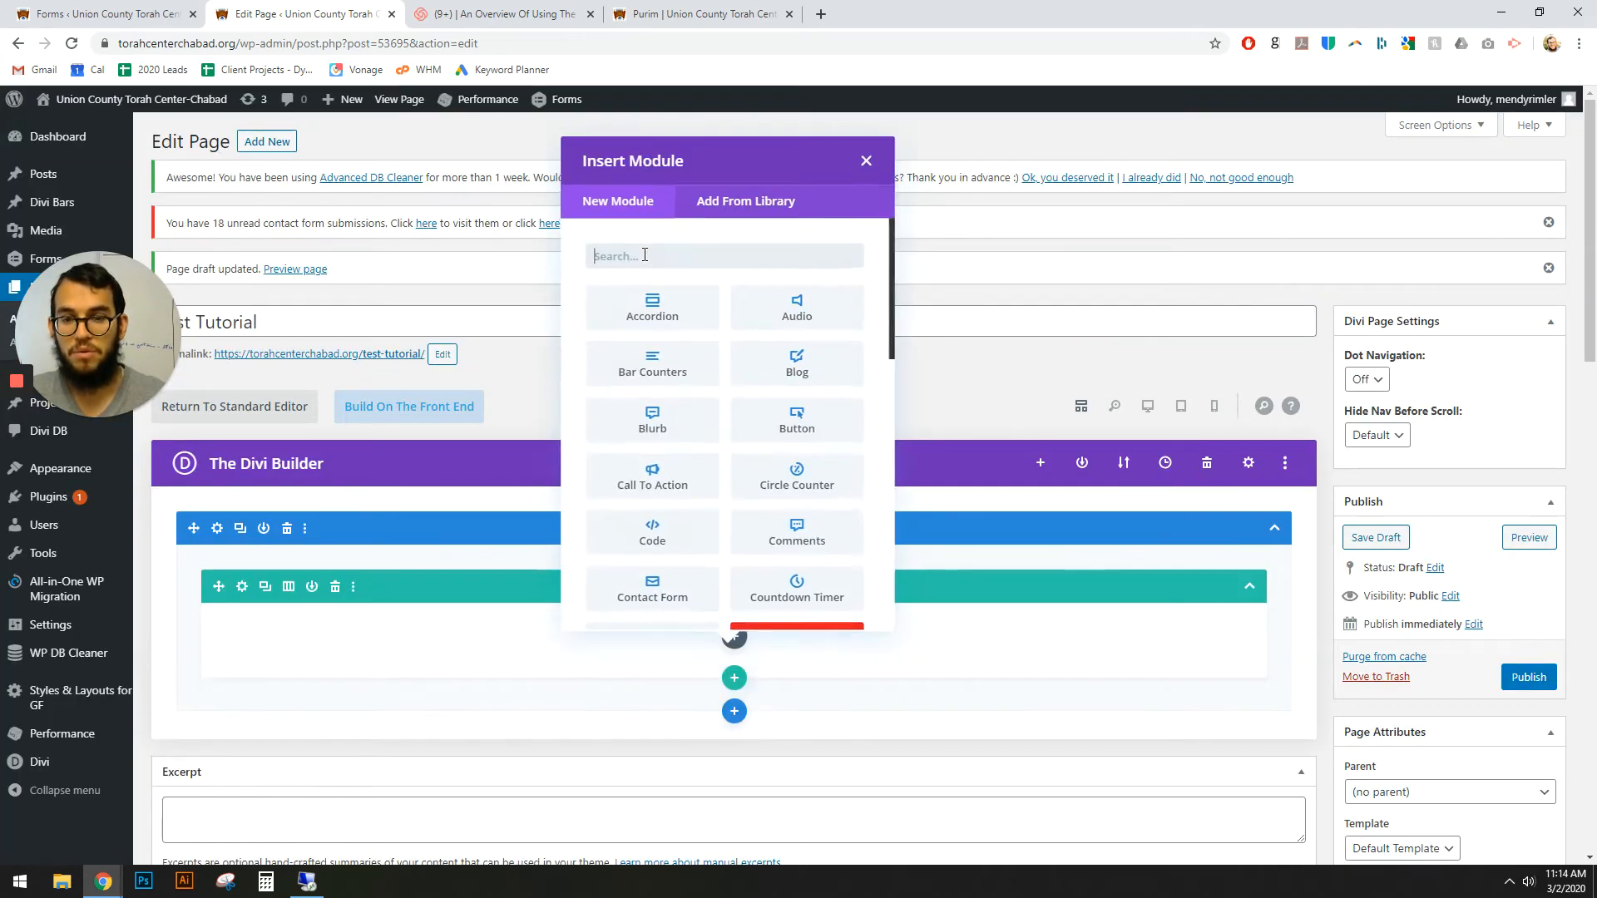
click(864, 161)
Build the page from scratch on the front end with a single-column row and add a Text module to it
click(390, 401)
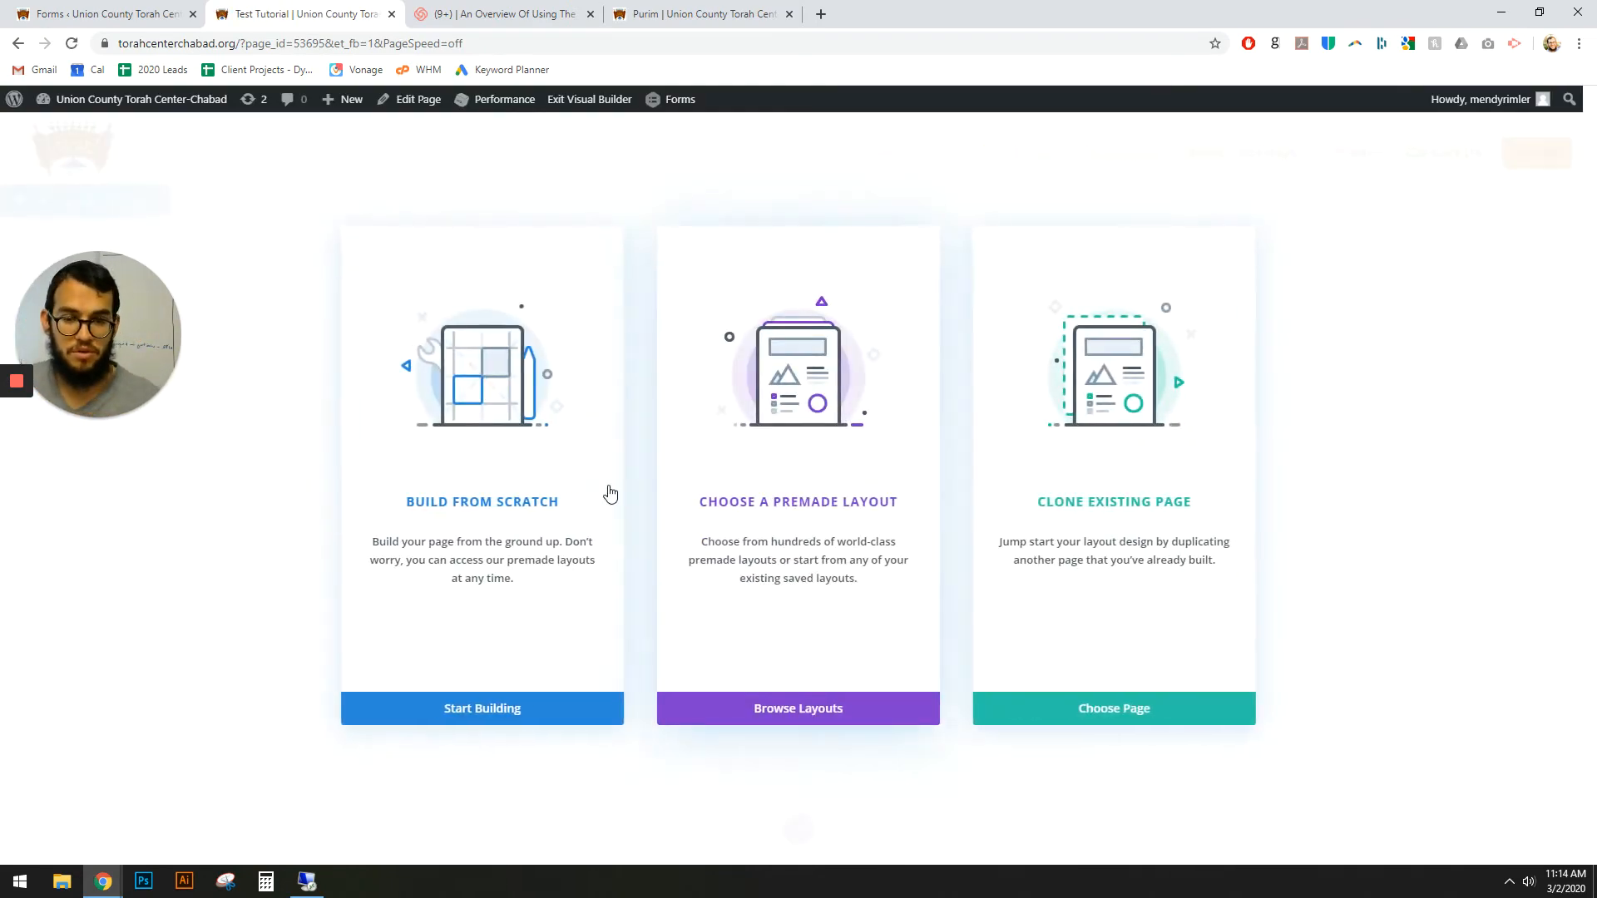
click(563, 464)
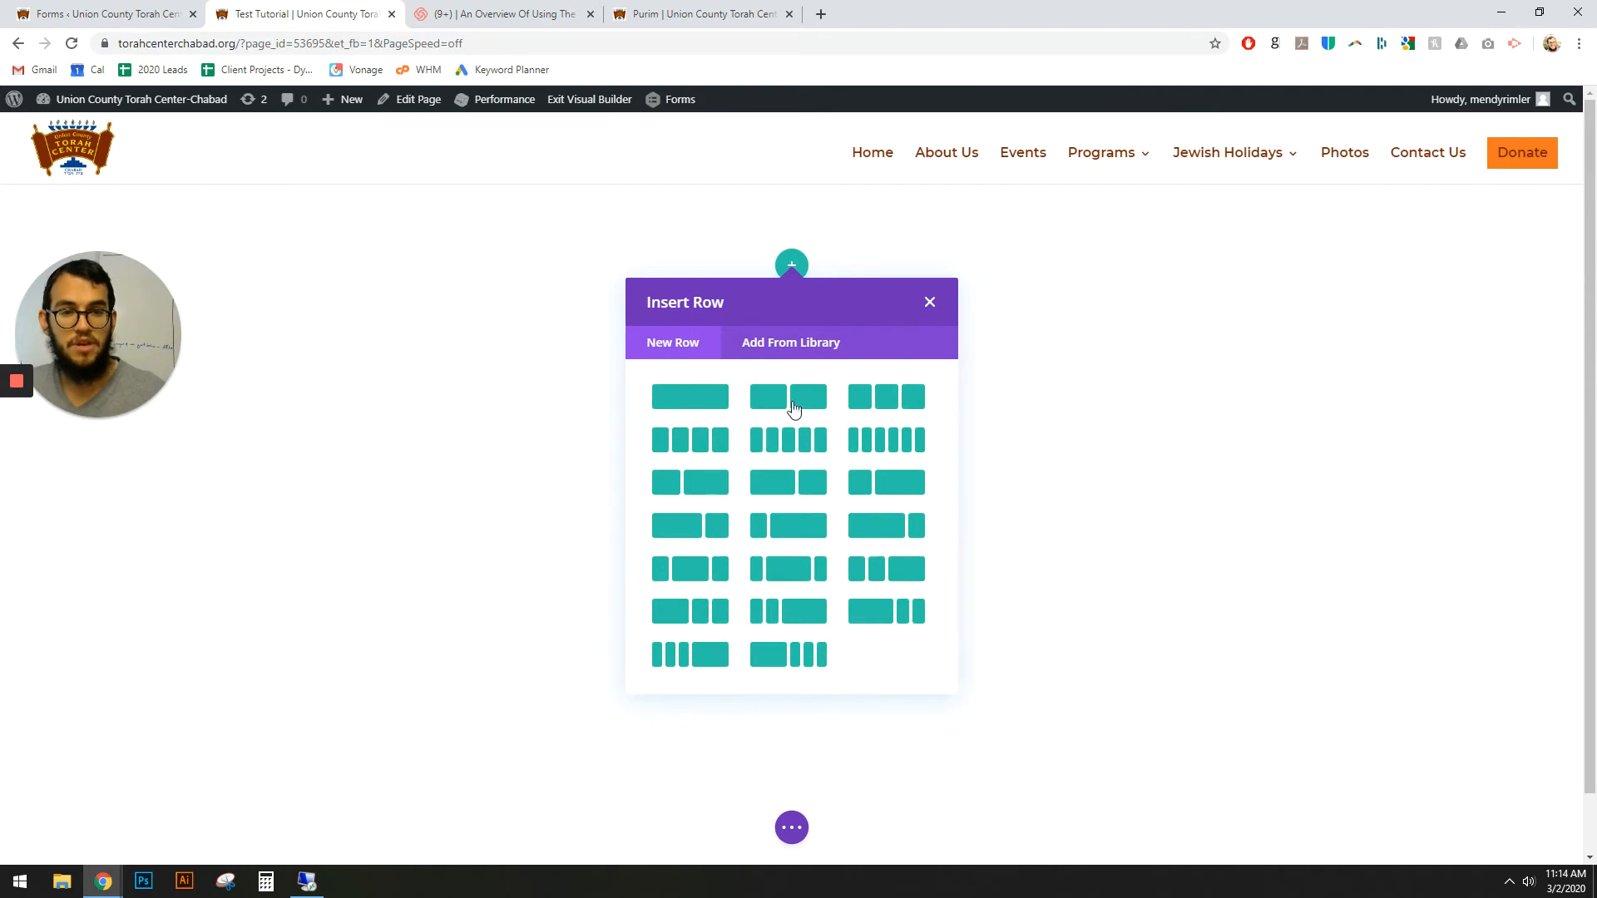
click(721, 405)
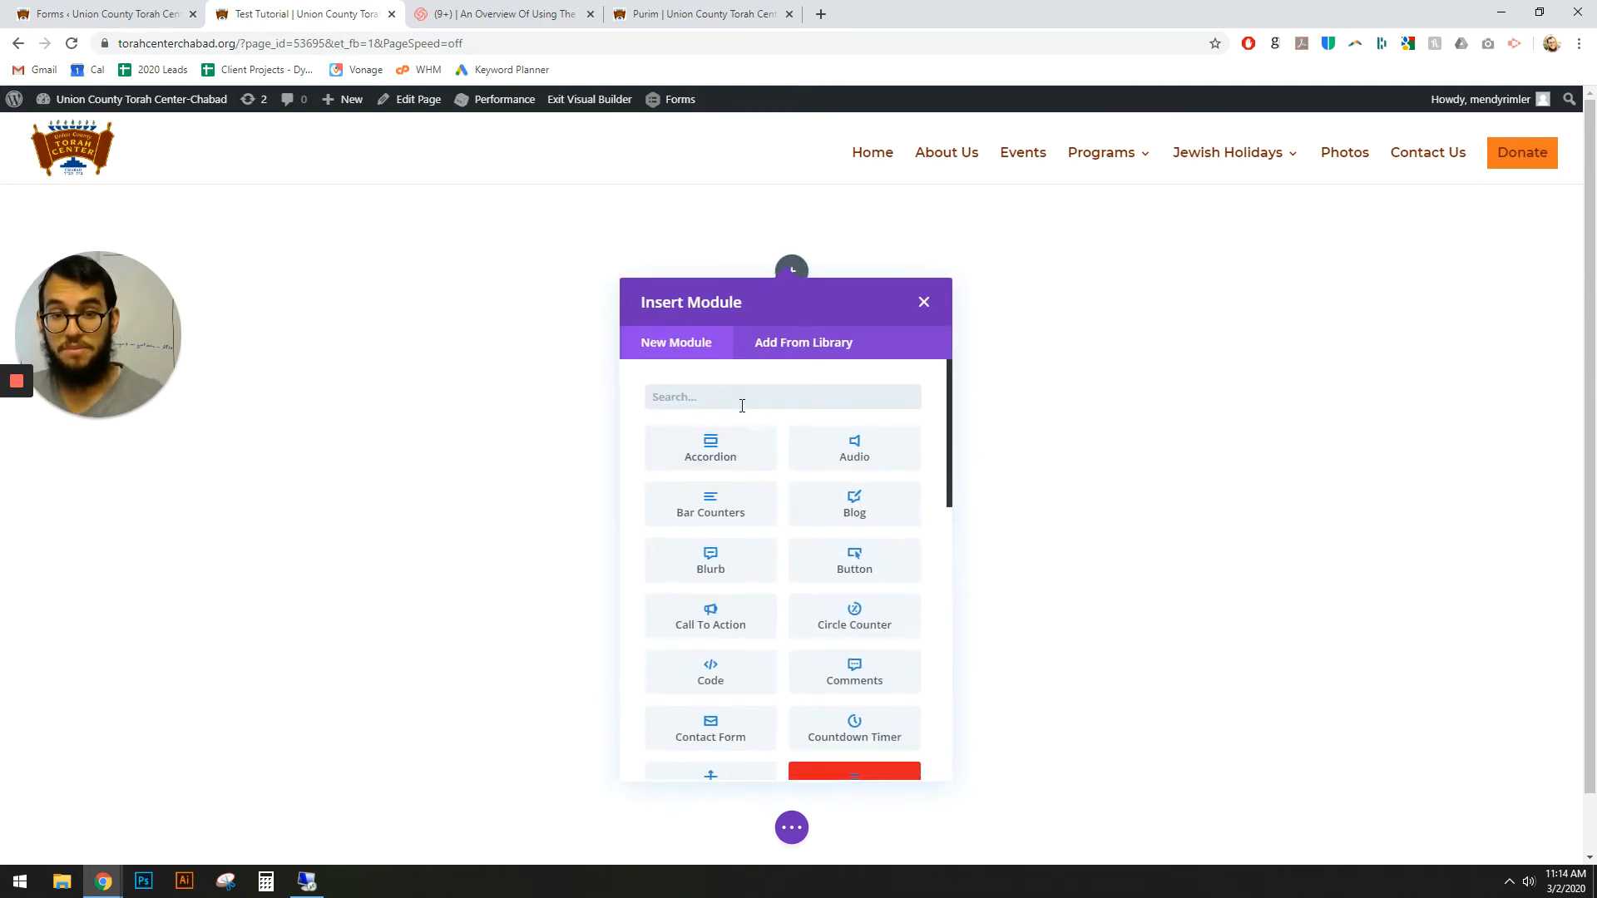
text(tex)
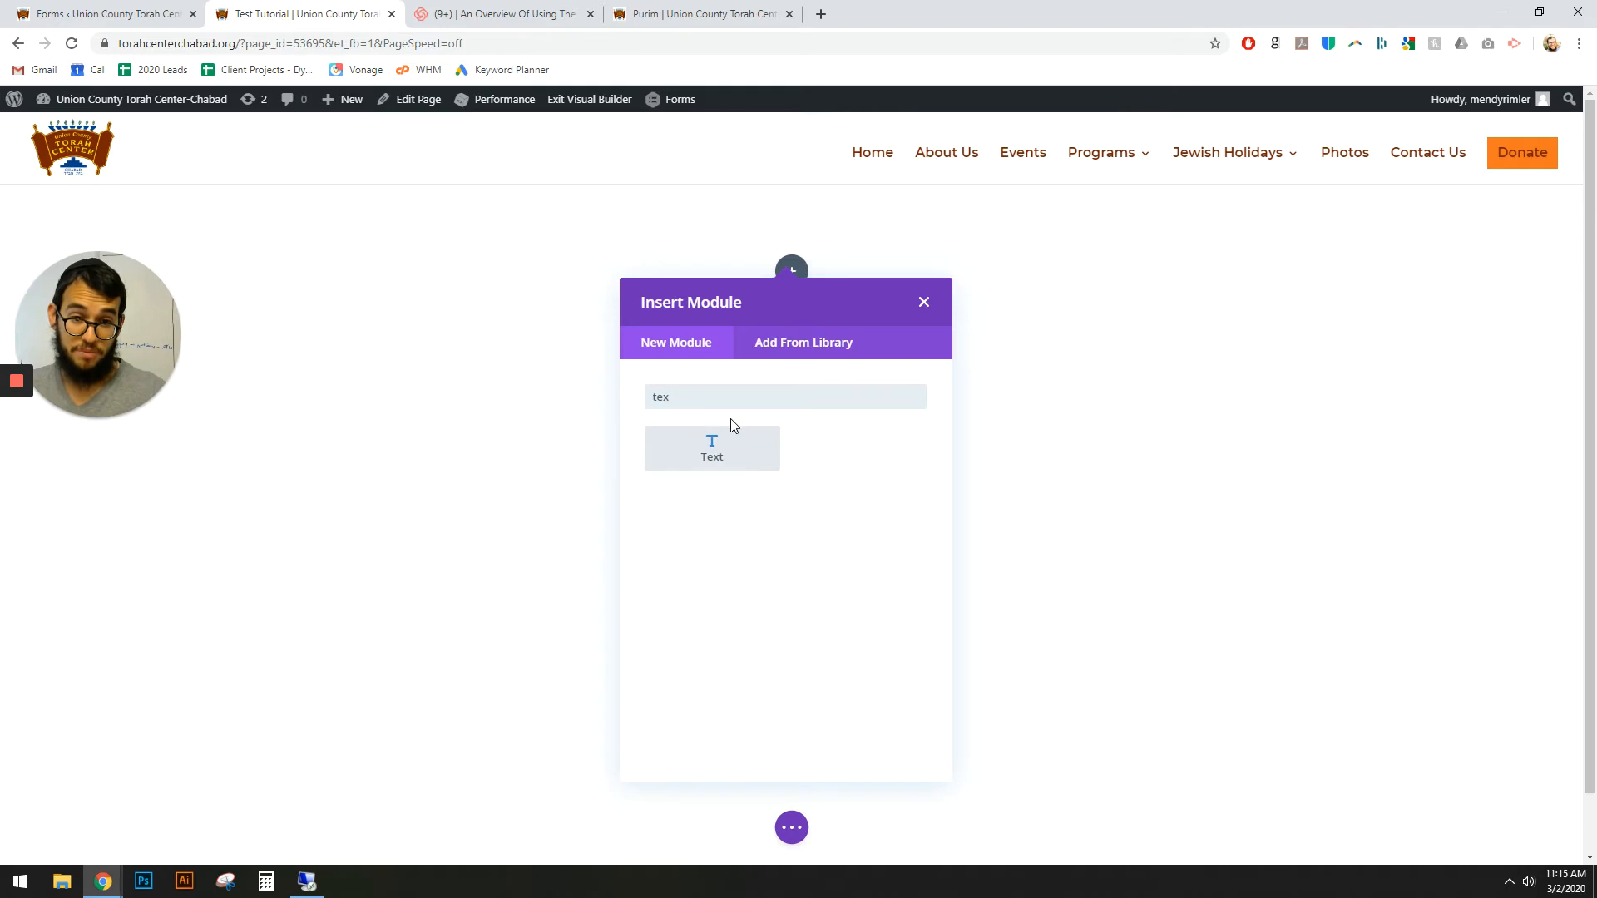
click(713, 443)
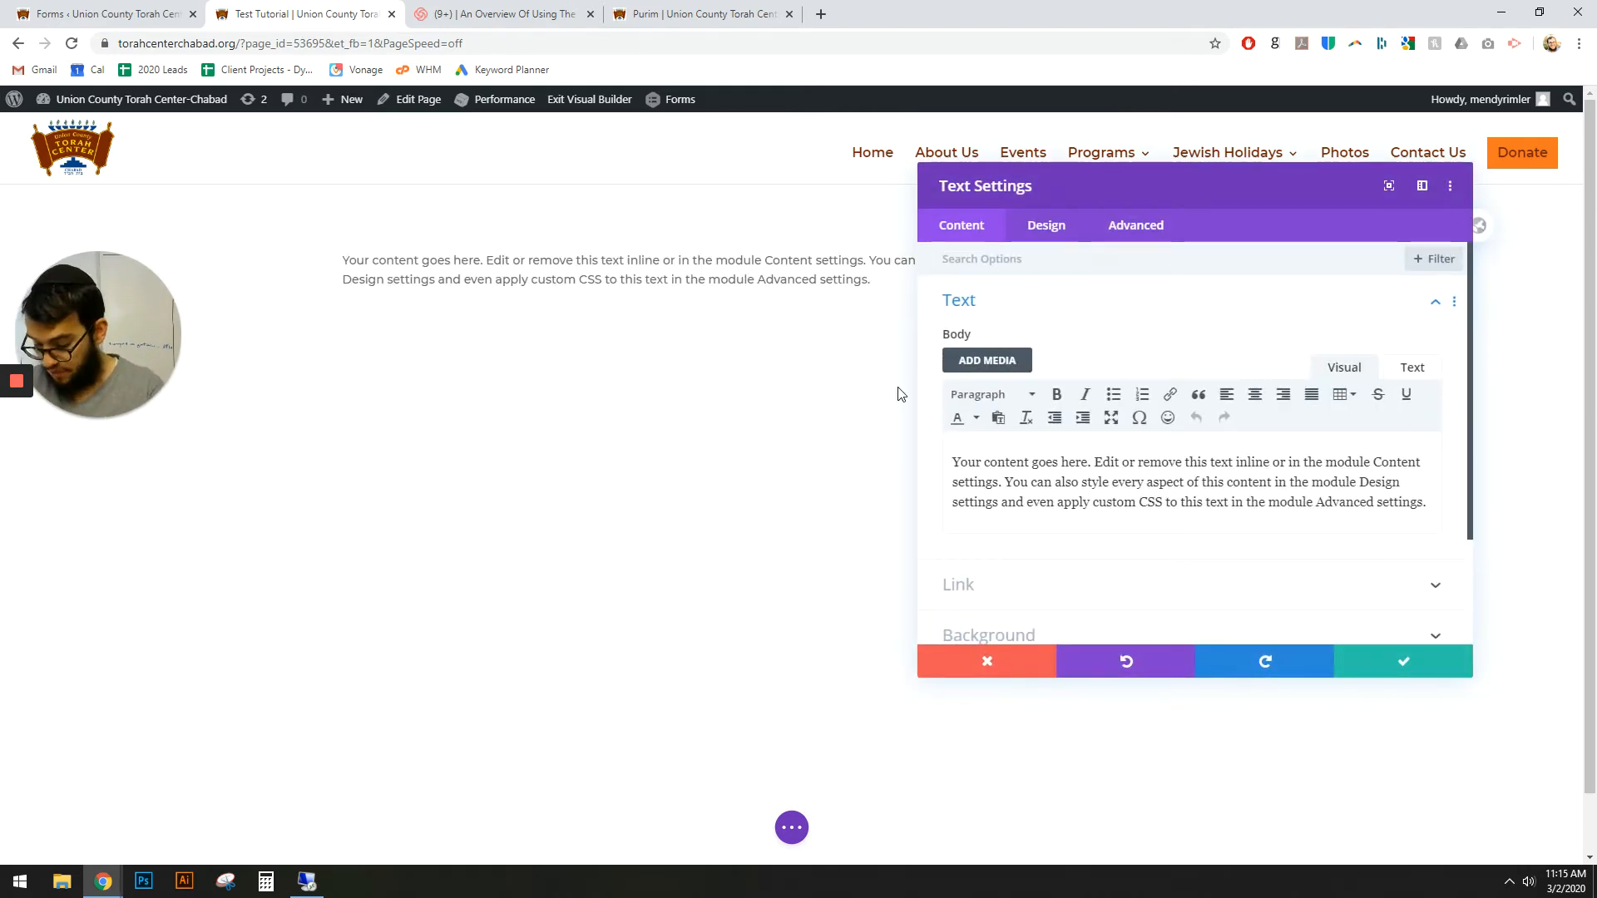
Search the web in a new browser tab for "gravity form shortcode" and open the Creating a Form Shortcode documentation
key(ctrl+t)
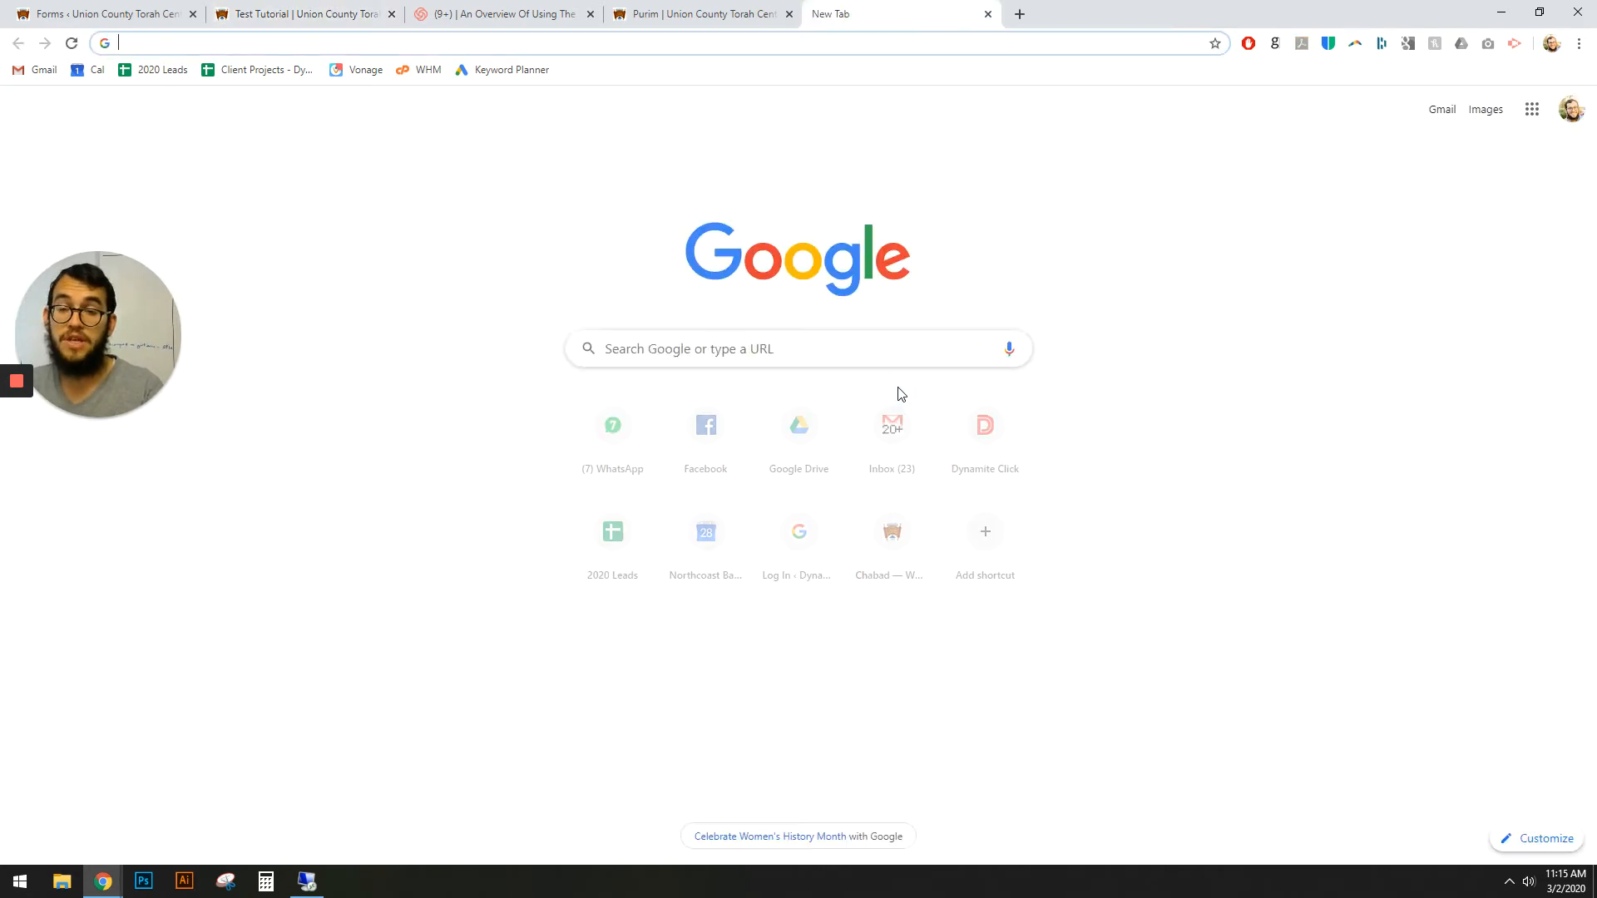
text(gravity form ssh)
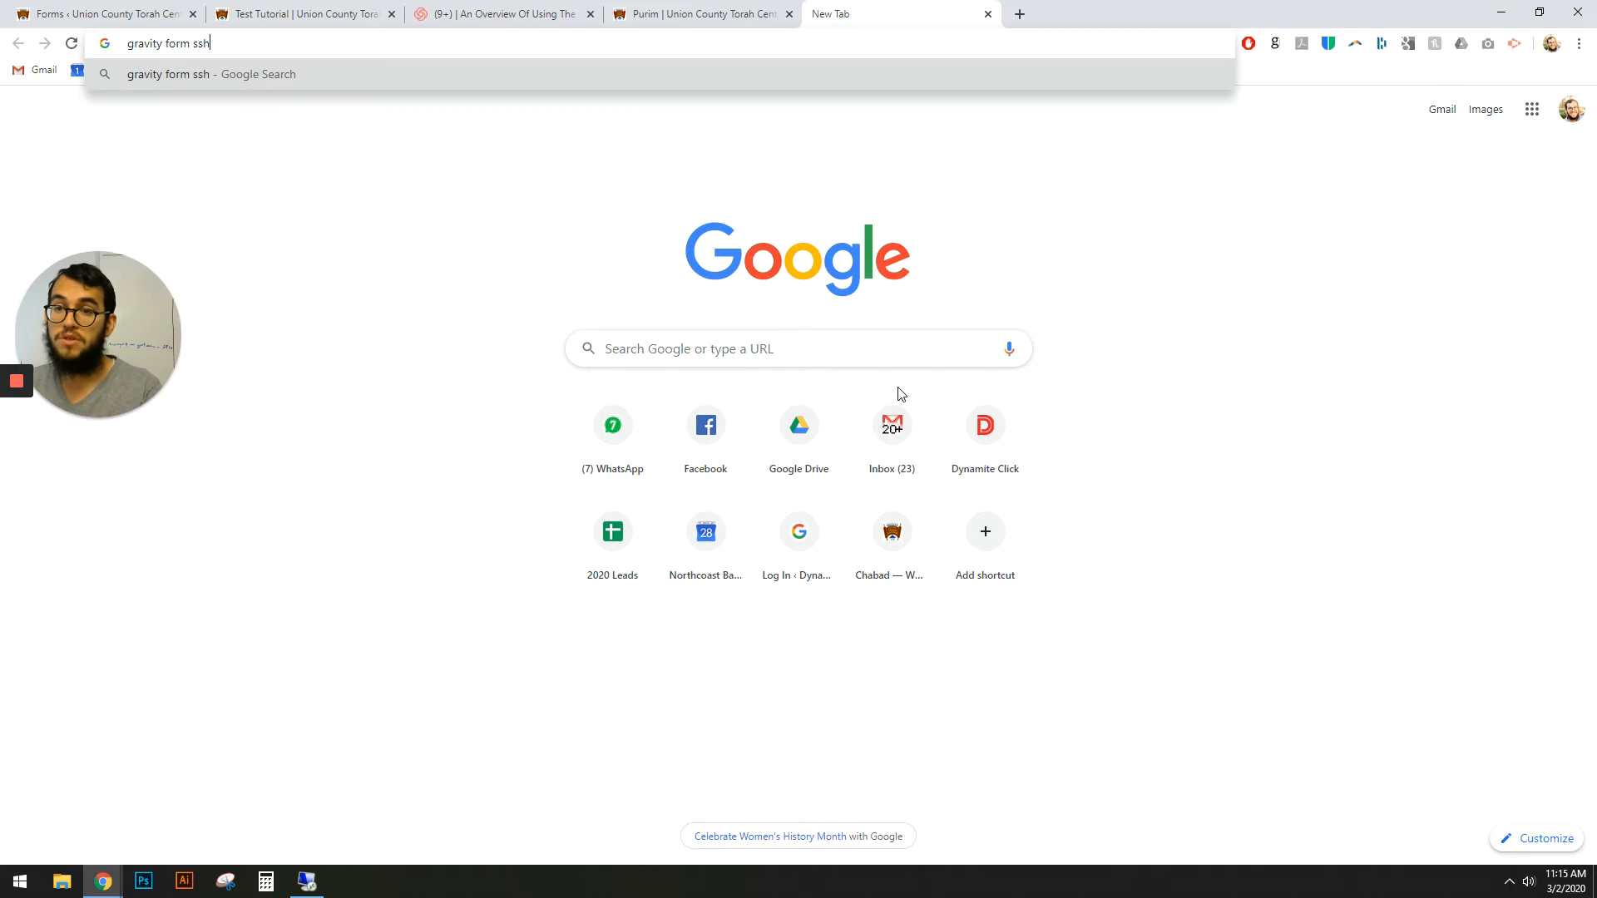
key(BackSpace)
key(BackSpace)
text(hortcod)
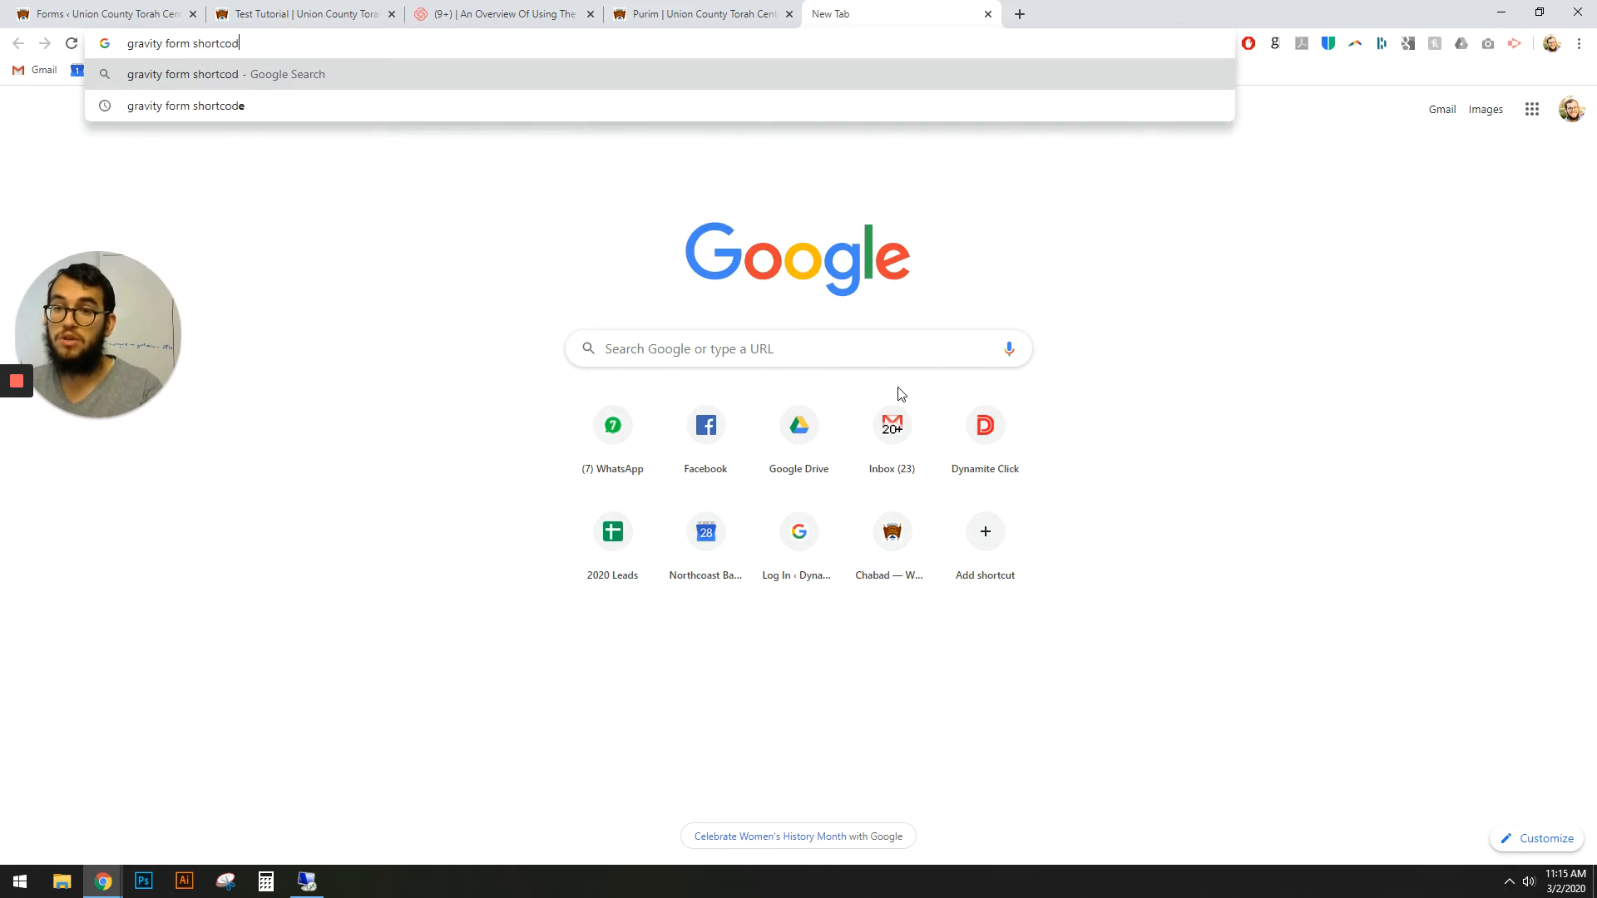
text(e)
key(Return)
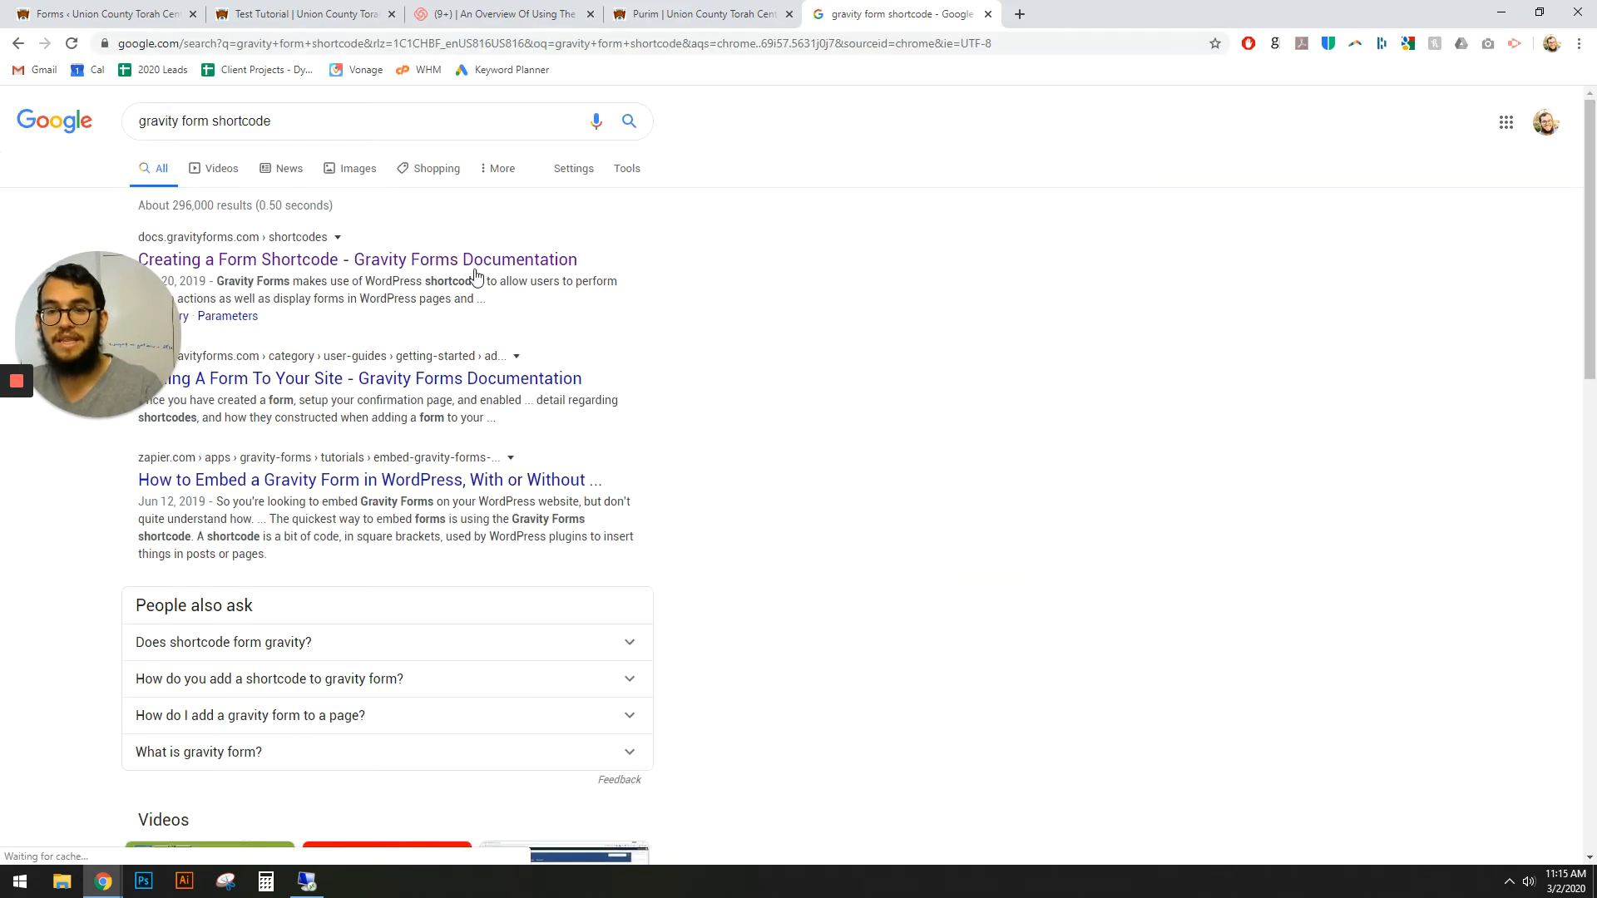
click(476, 275)
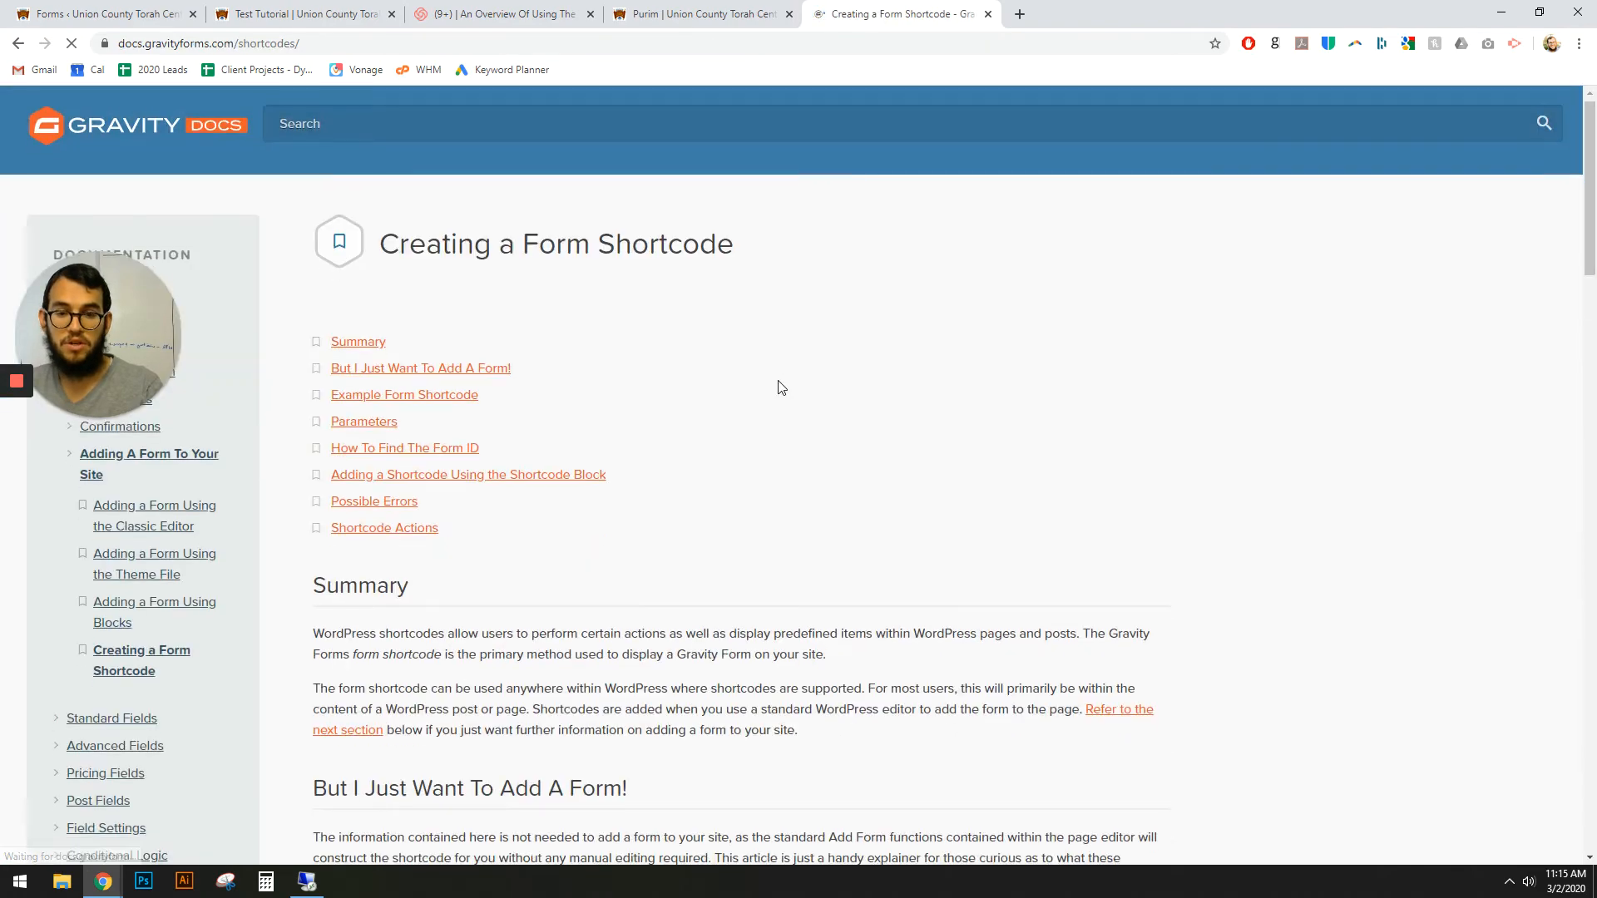
Copy the complete example form shortcode from the documentation page
scroll(780, 387, down, 8)
drag(555, 304, 559, 305)
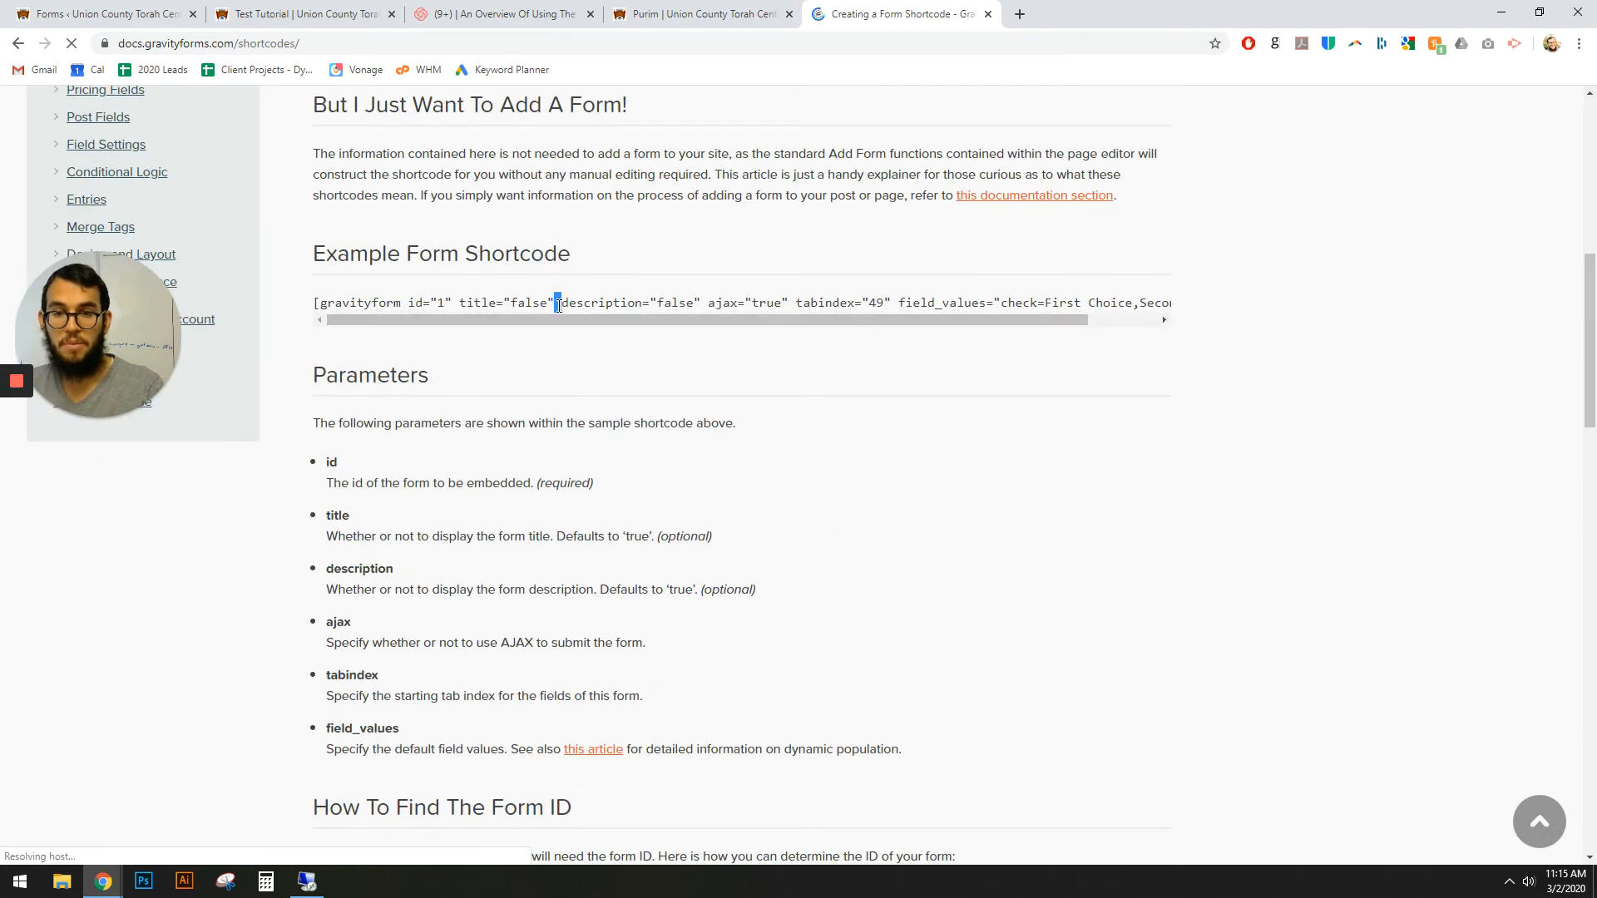
triple_click(558, 306)
key(ctrl+c)
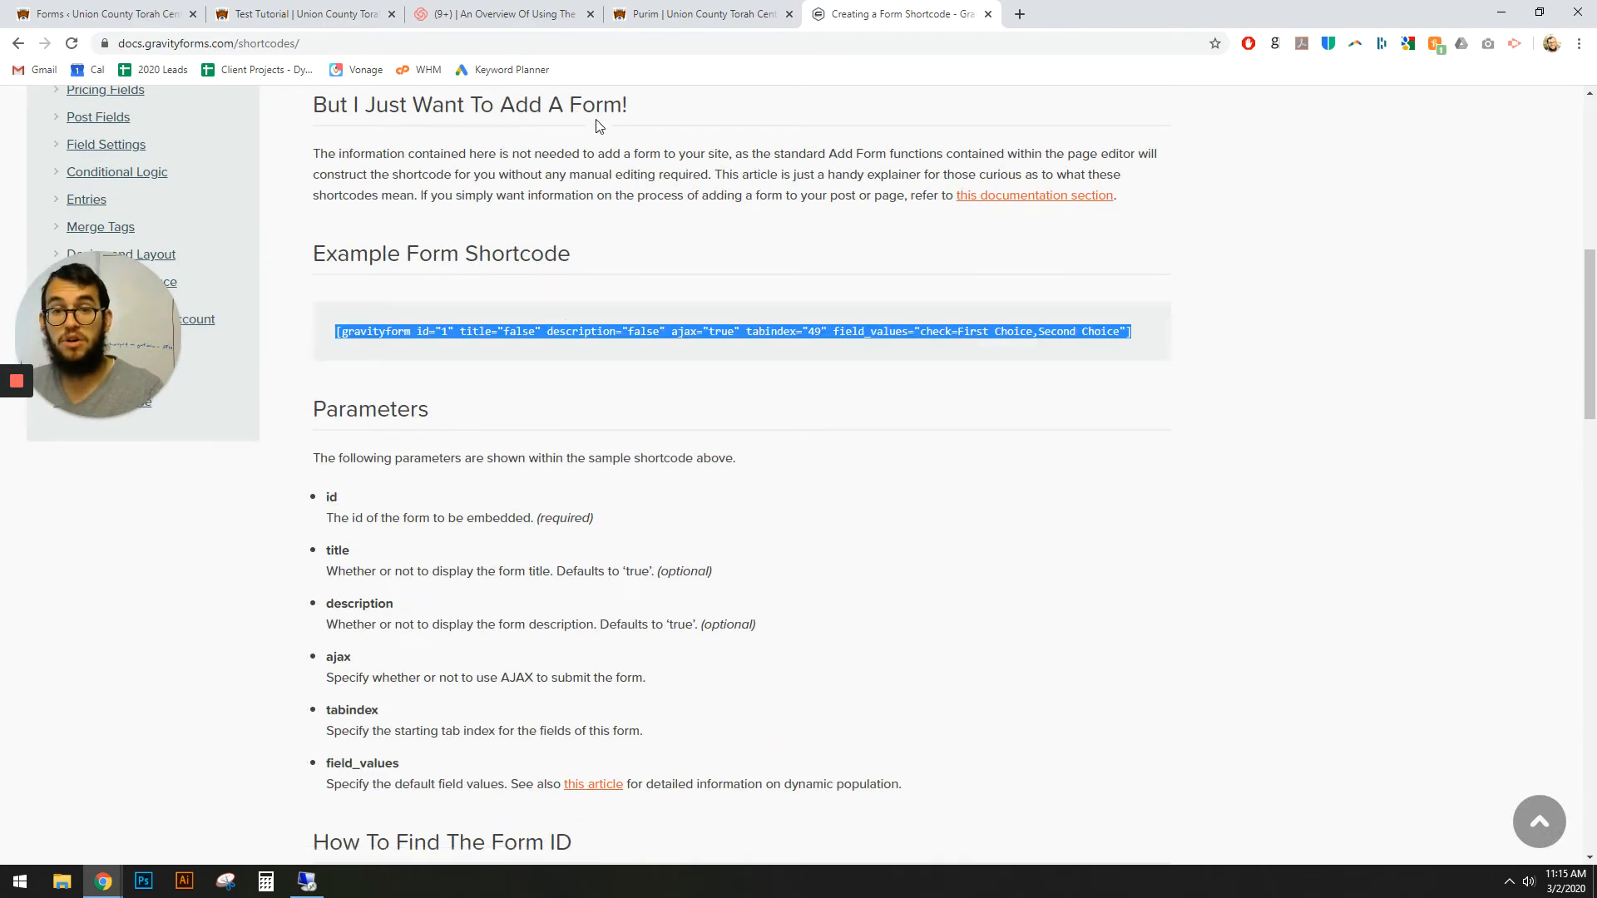
Replace the Text module's placeholder body with the copied Gravity Forms shortcode as plain text, without its code formatting
click(334, 7)
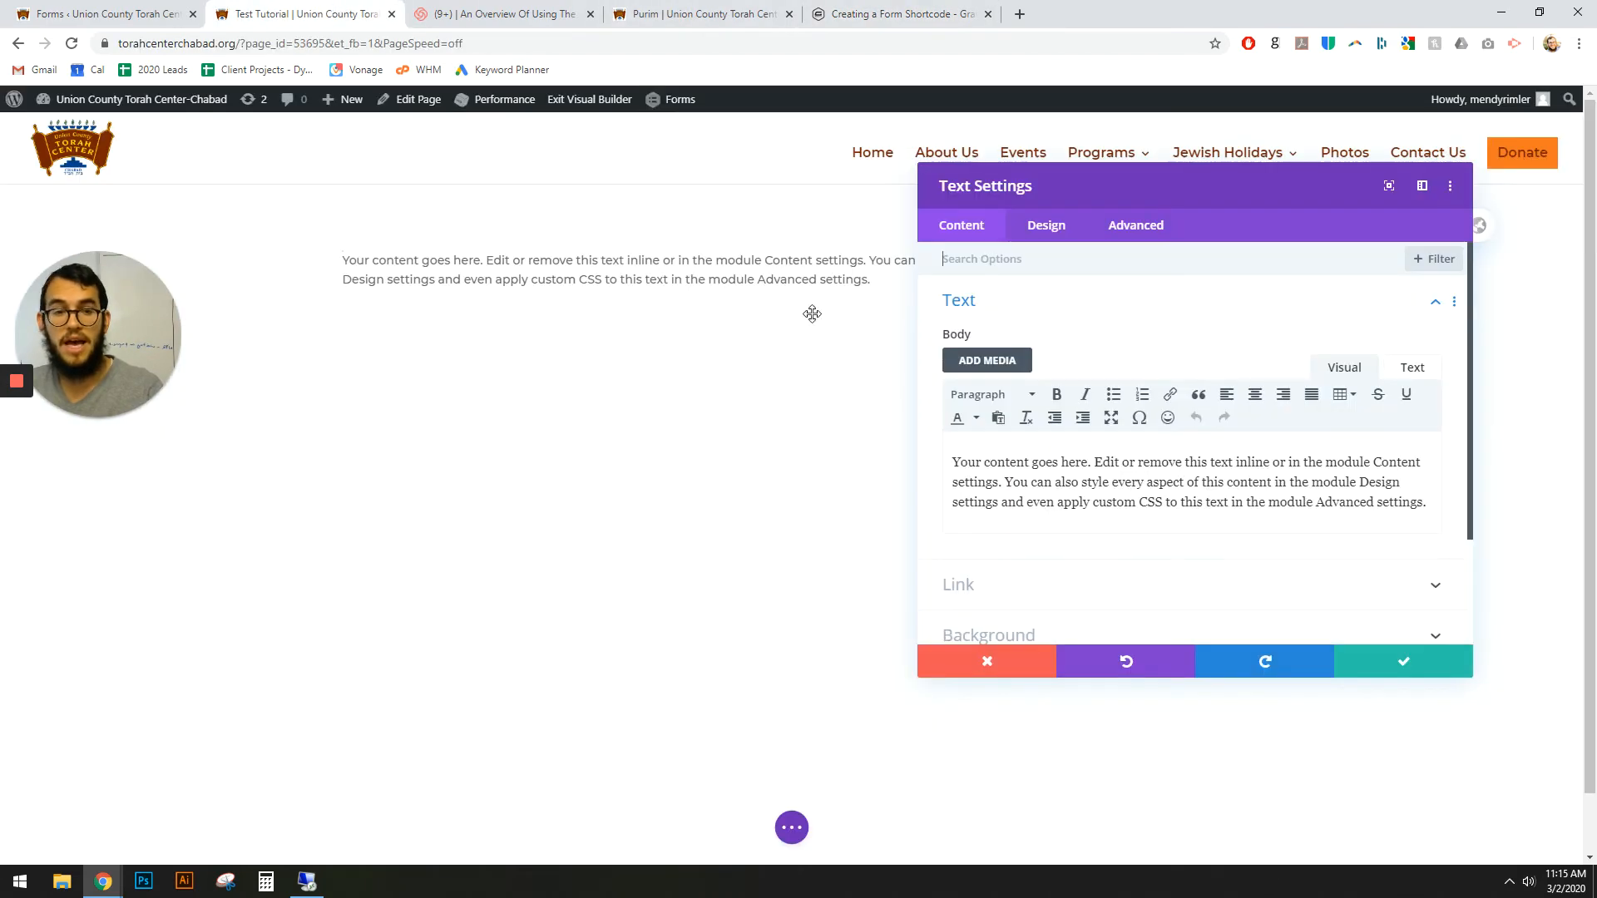
click(1120, 487)
key(ctrl+a)
key(ctrl+v)
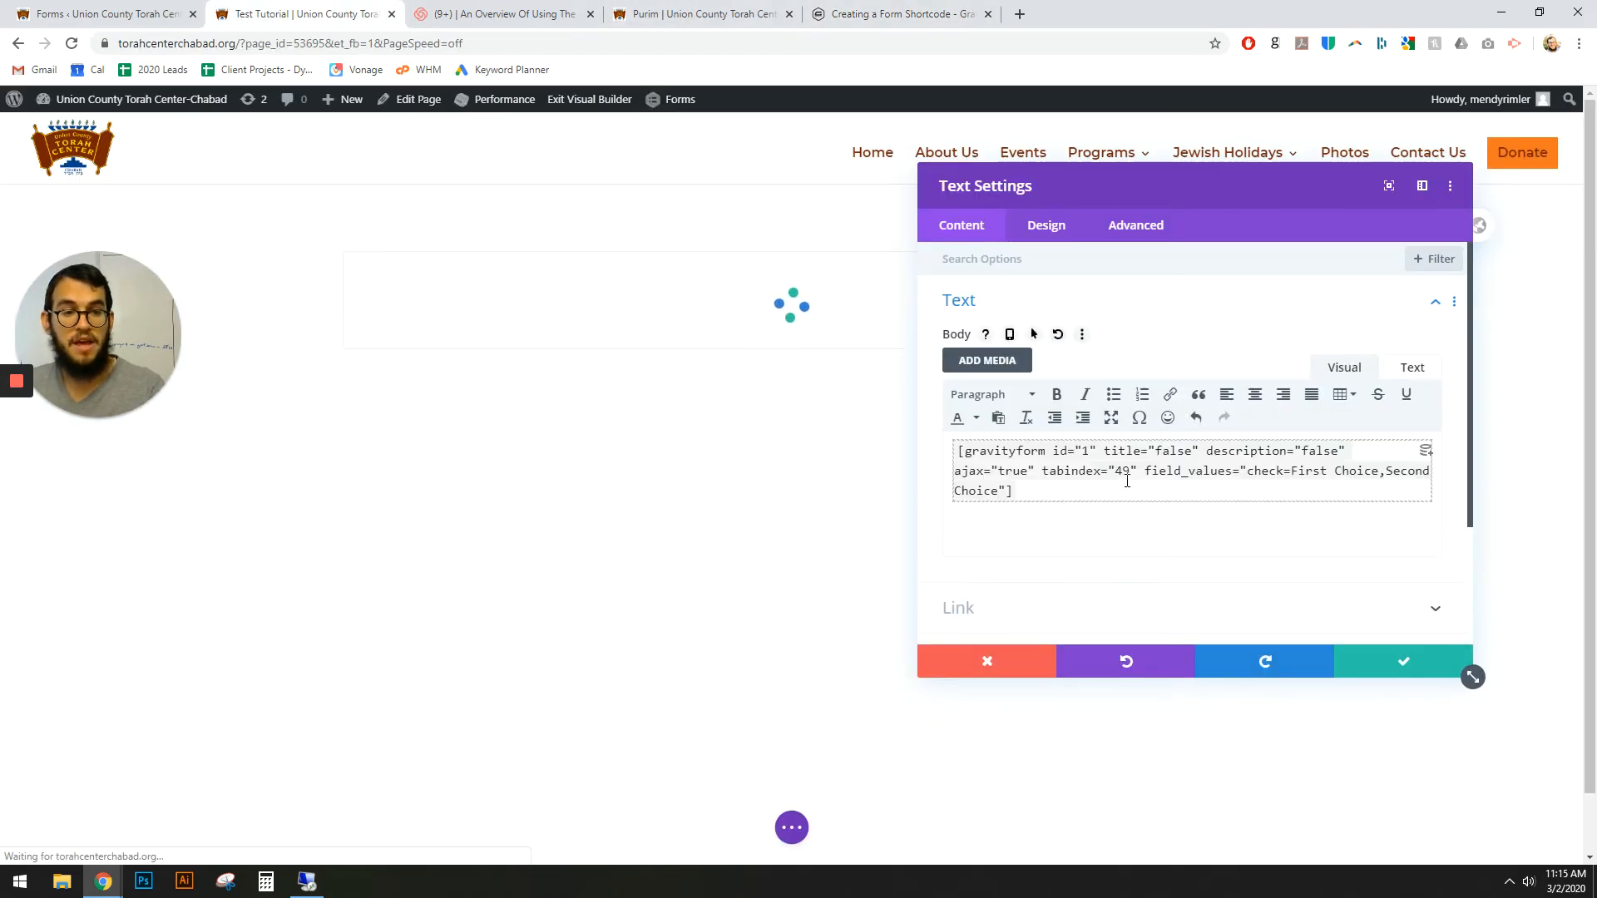
click(1127, 481)
key(ctrl+a)
key(ctrl+c)
key(BackSpace)
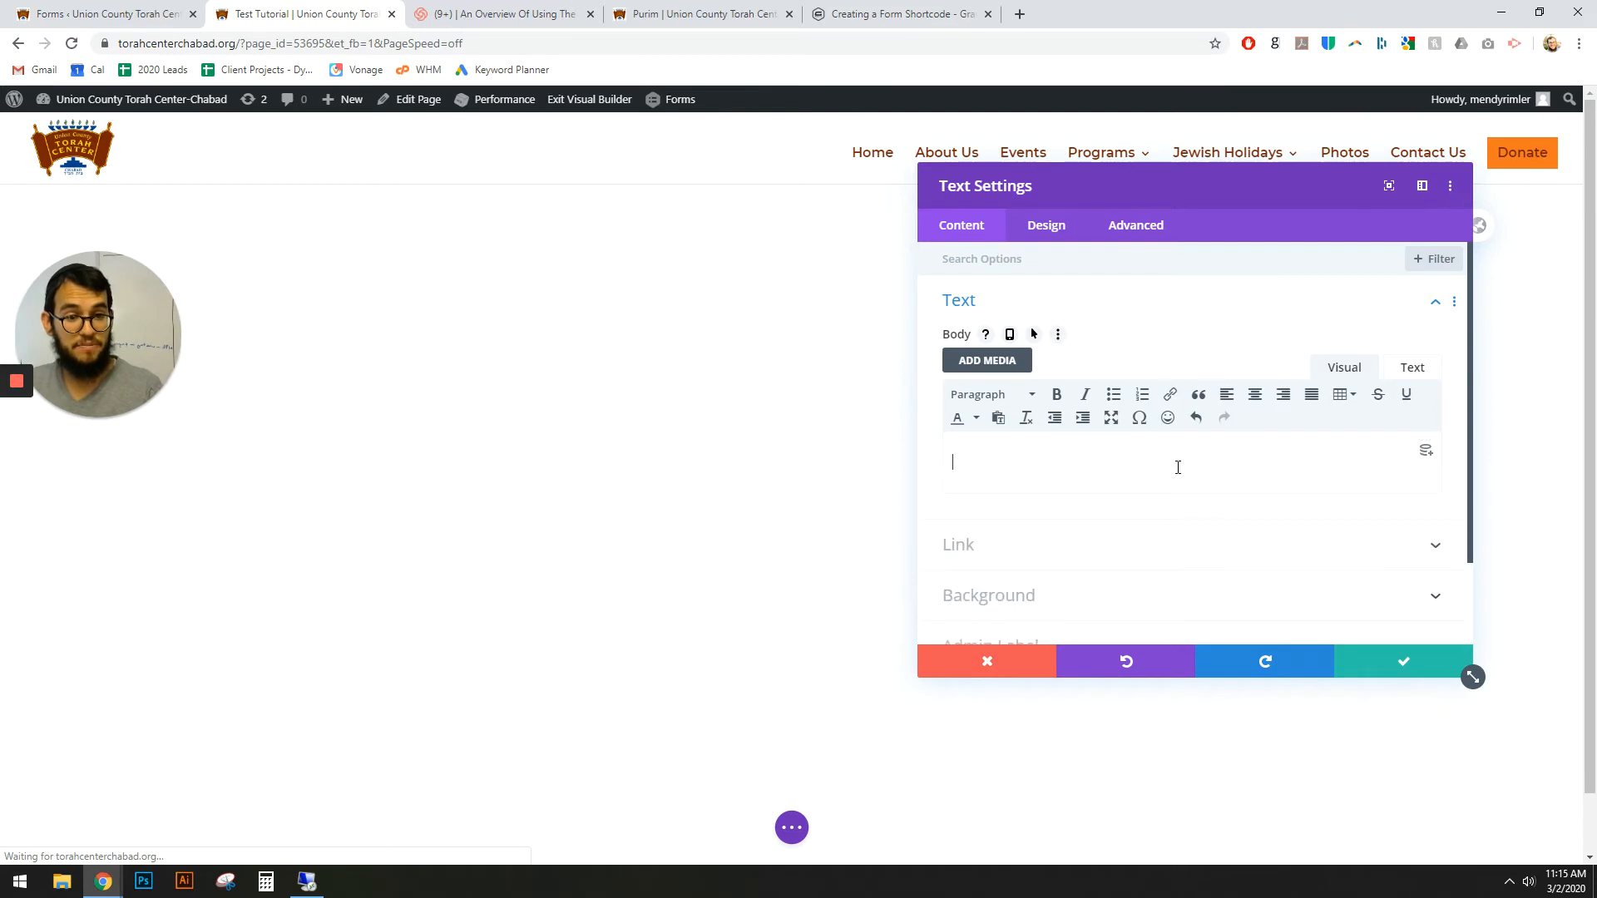
key(ctrl+v)
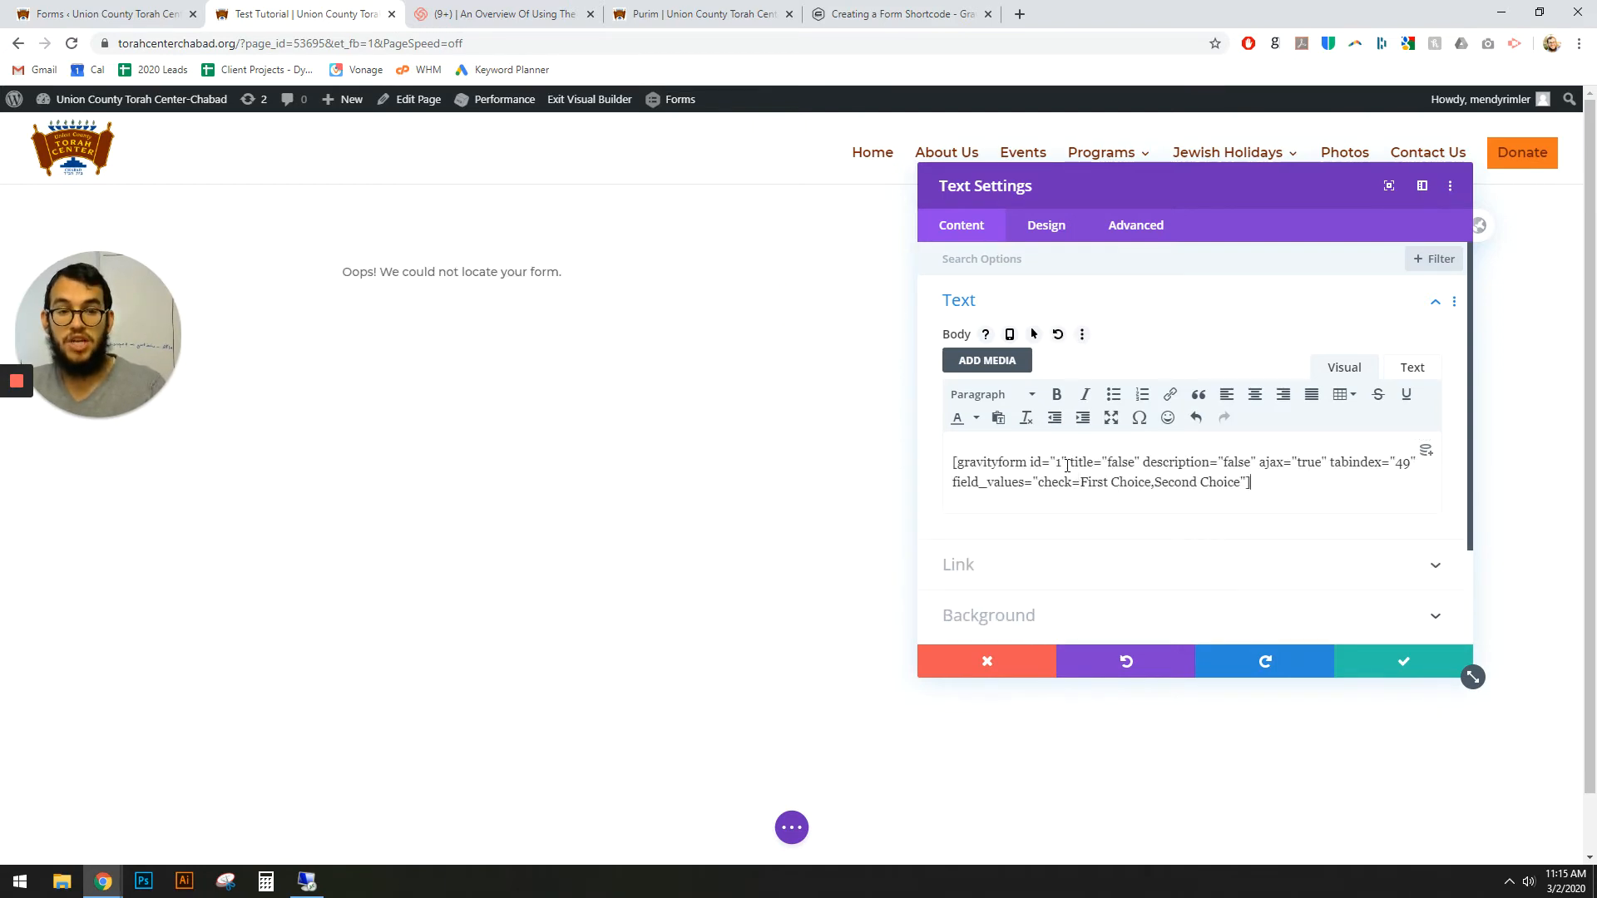
Look up the tutorial form's ID, set the id in the shortcode to 25 and save the Text module
click(129, 10)
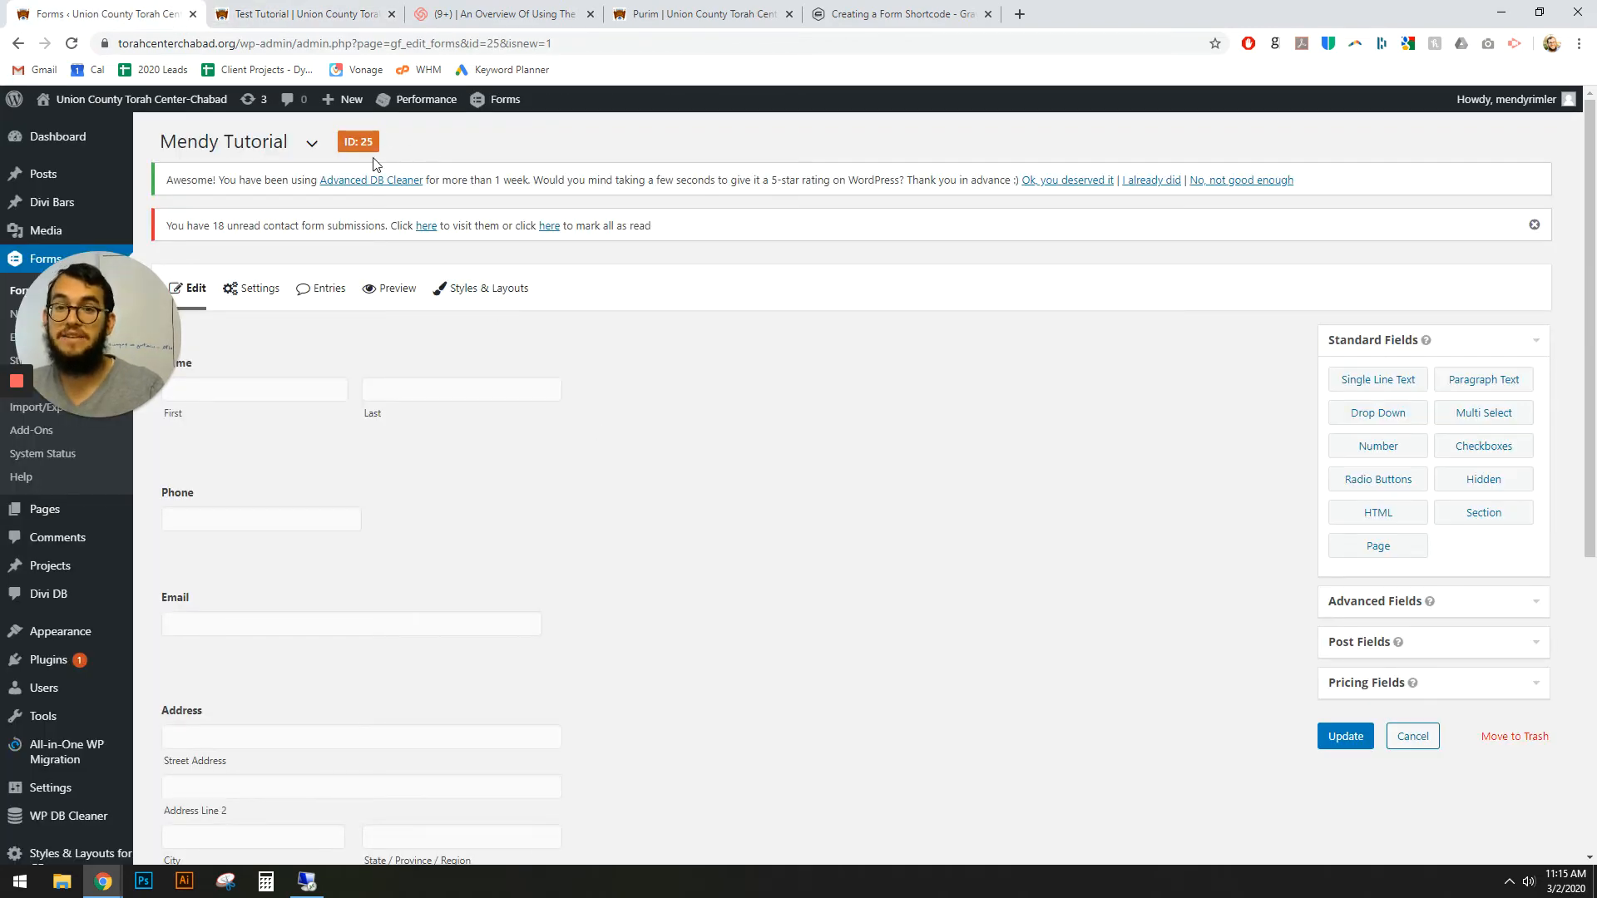
click(340, 12)
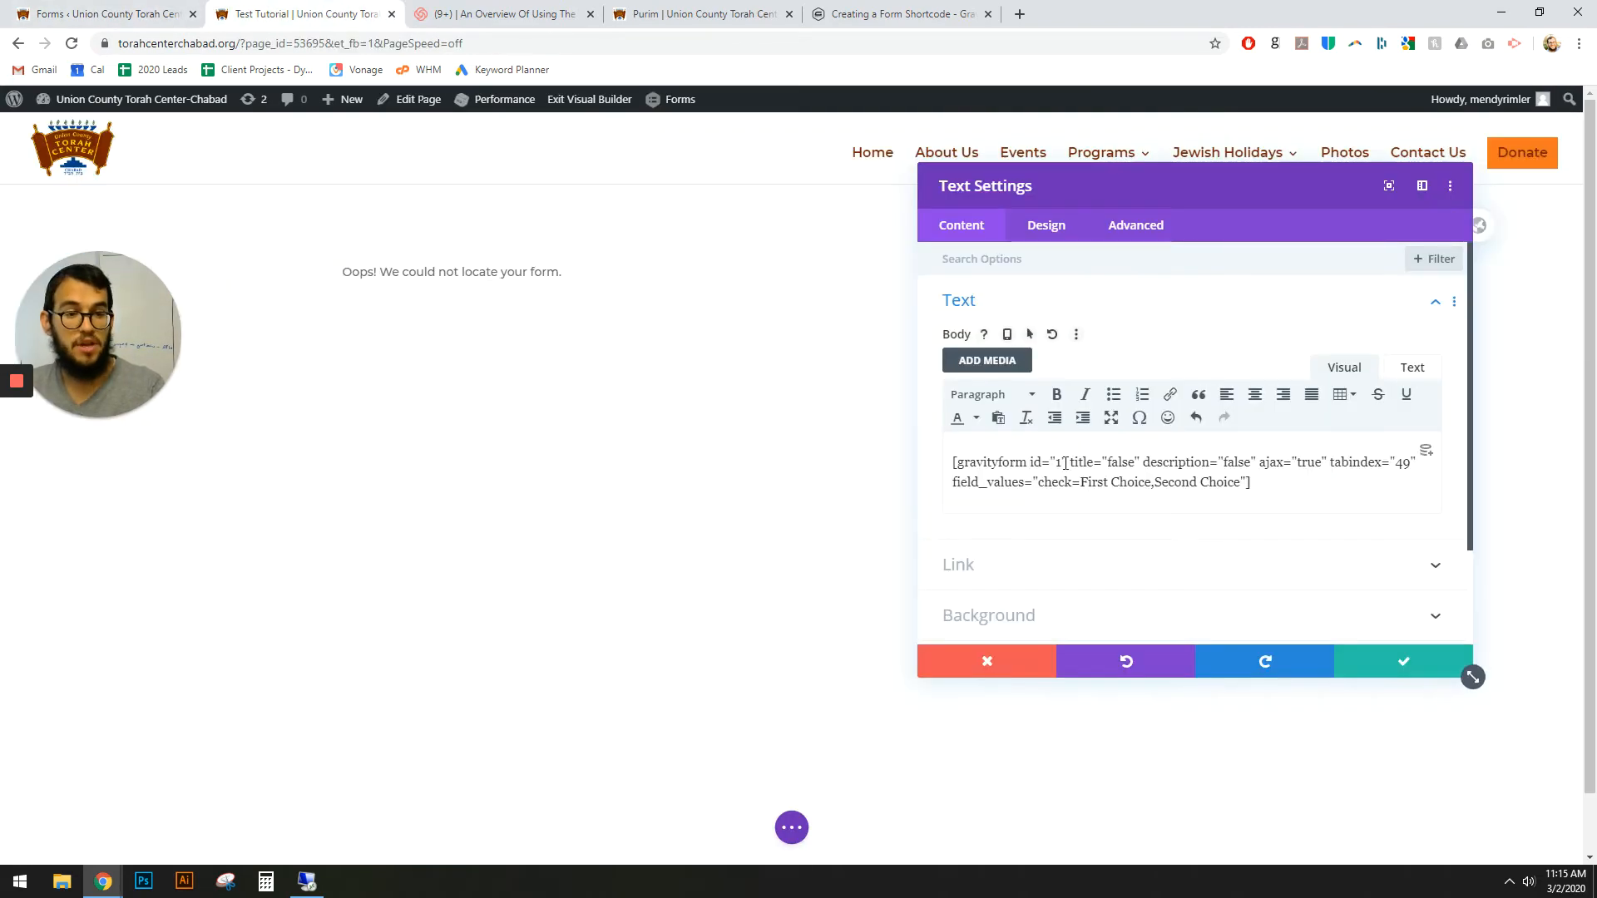
key(BackSpace)
text(25)
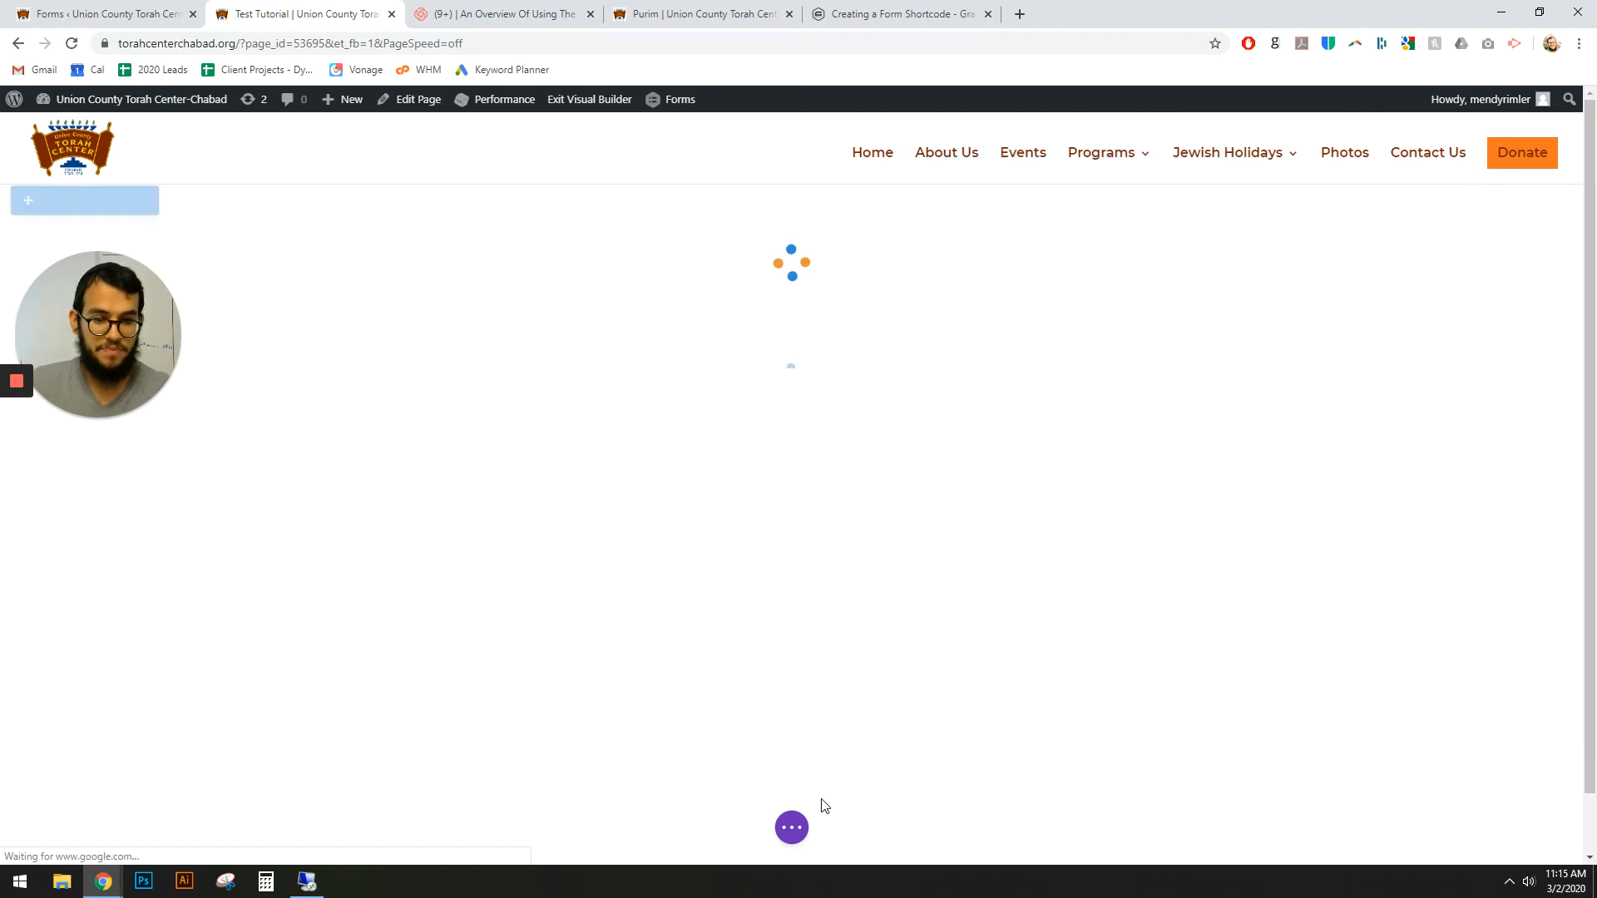
Publish the Test Tutorial page and exit the visual builder to view it live
click(791, 827)
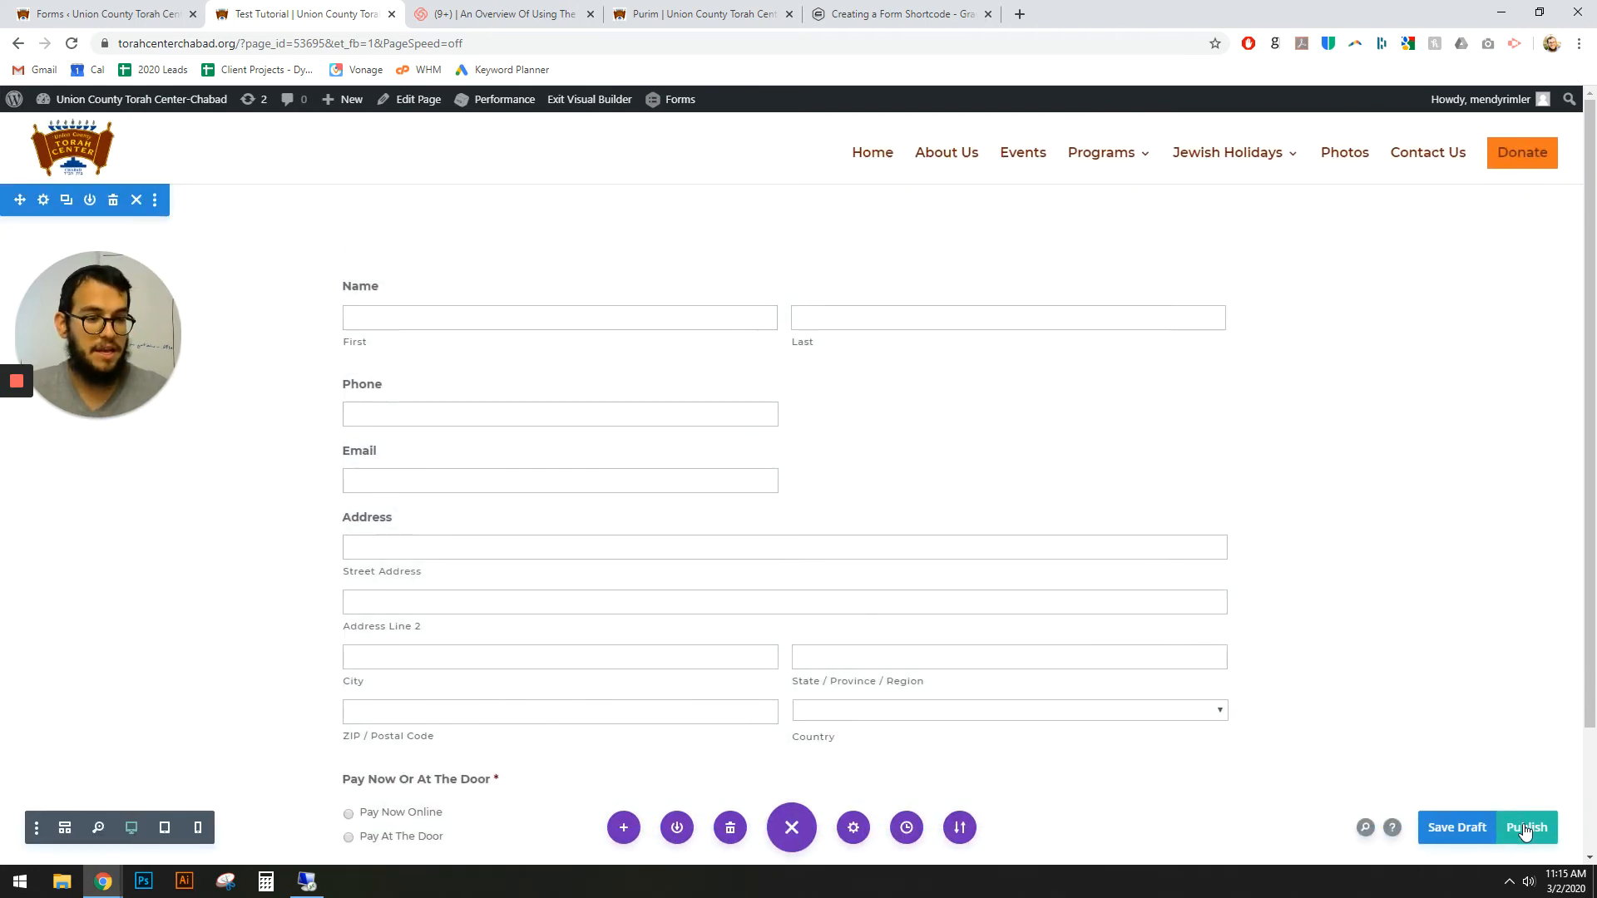
click(1526, 828)
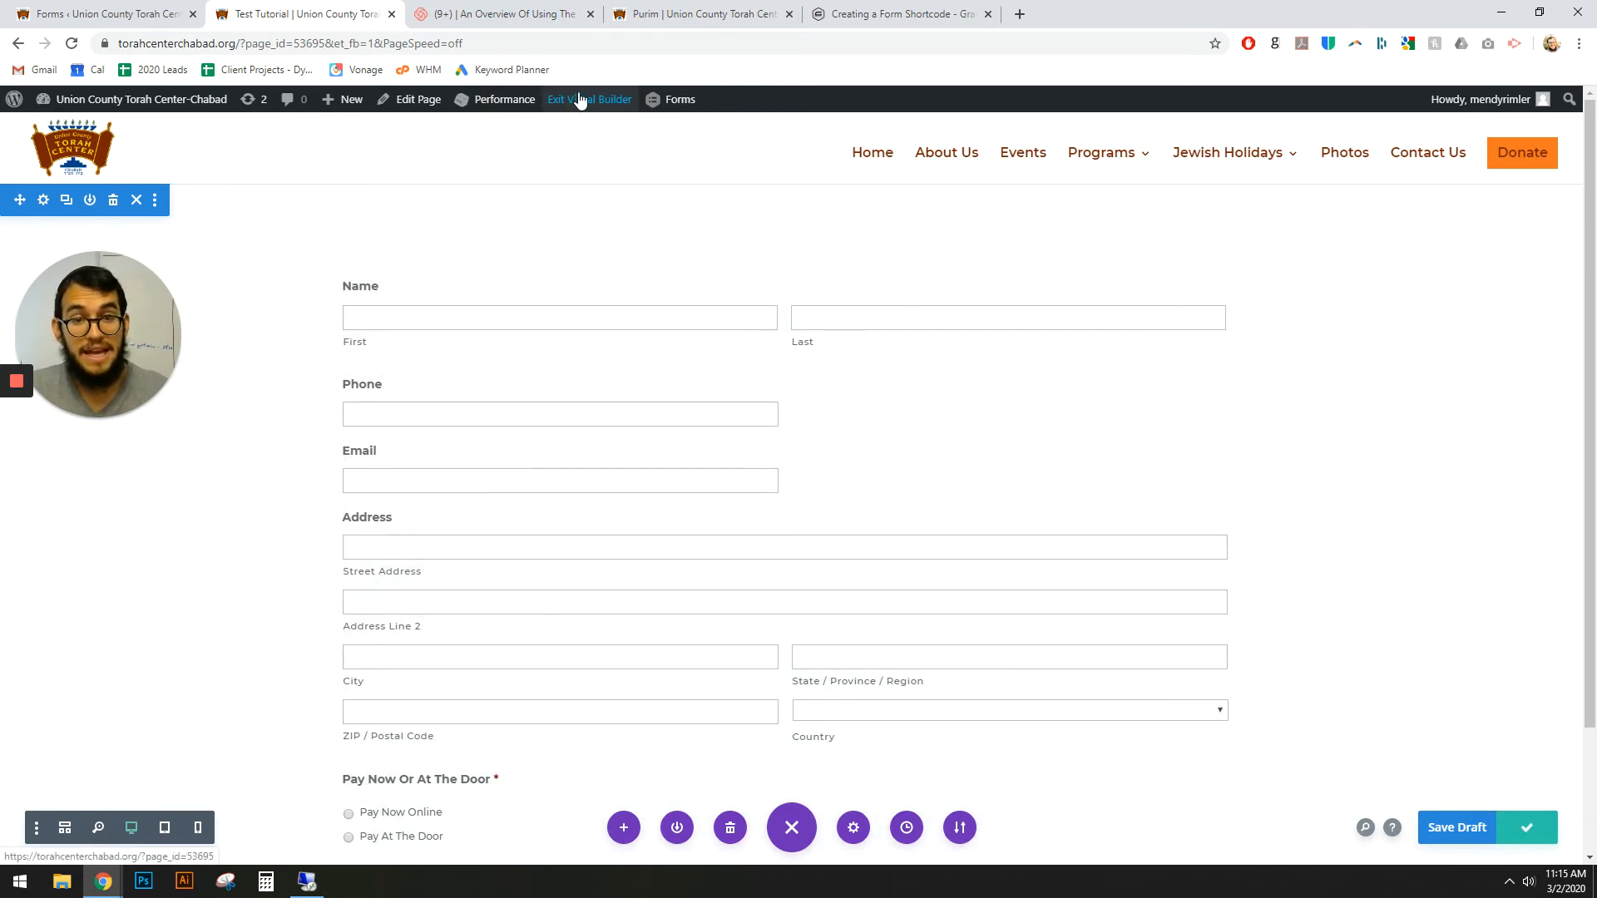
click(580, 99)
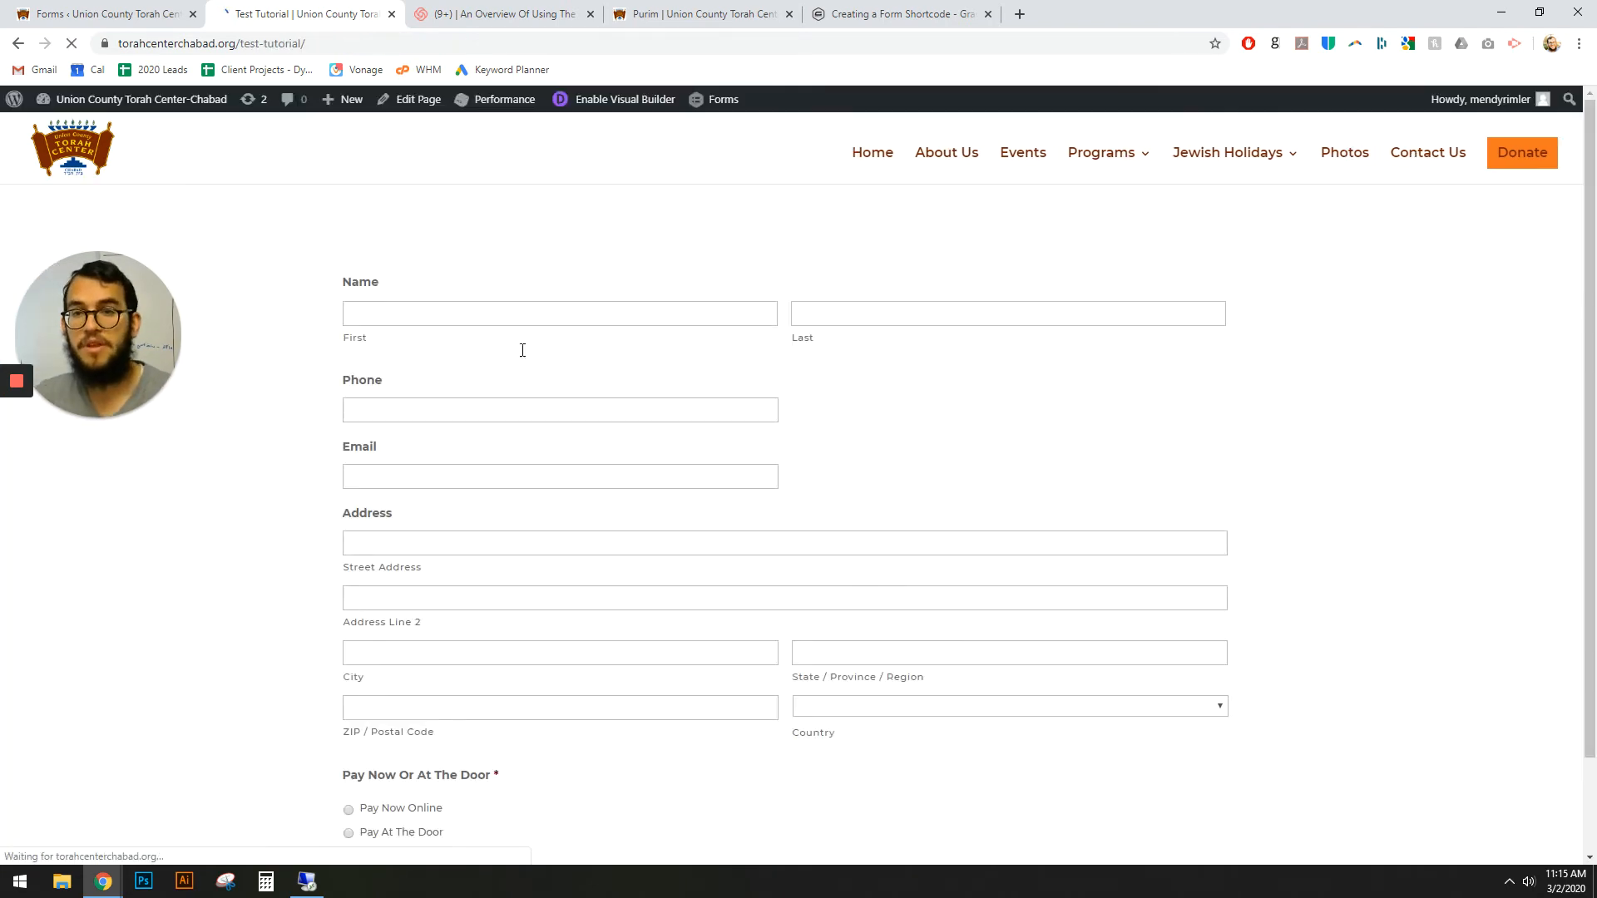
Test the conditional logic on the live form by switching between Pay Now Online and Pay At The Door
scroll(474, 356, down, 3)
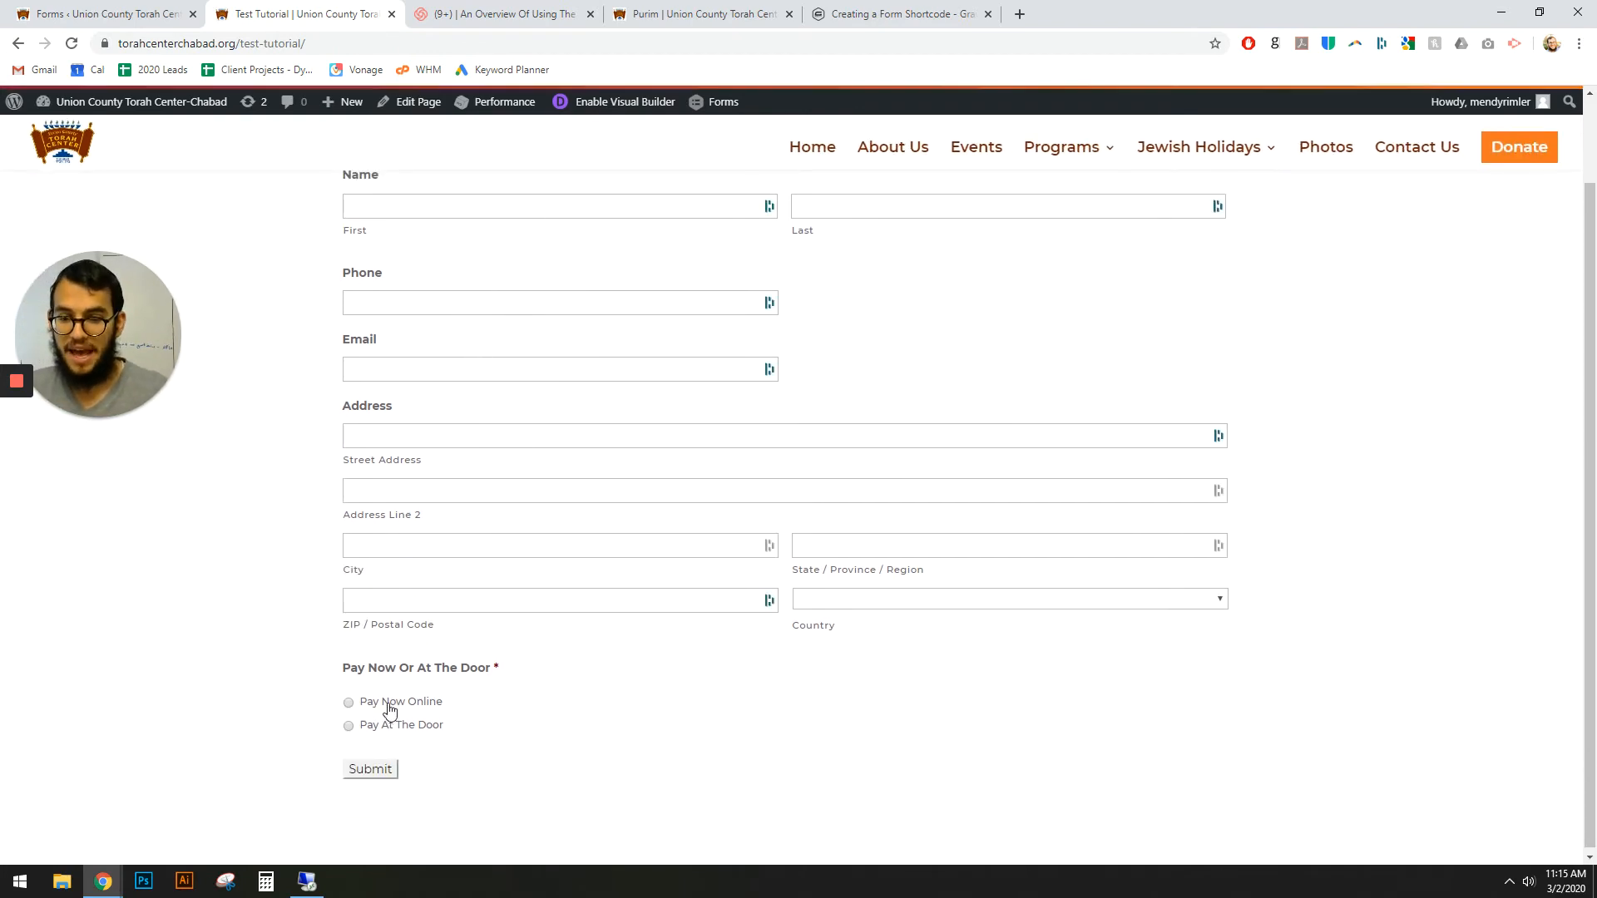
click(369, 734)
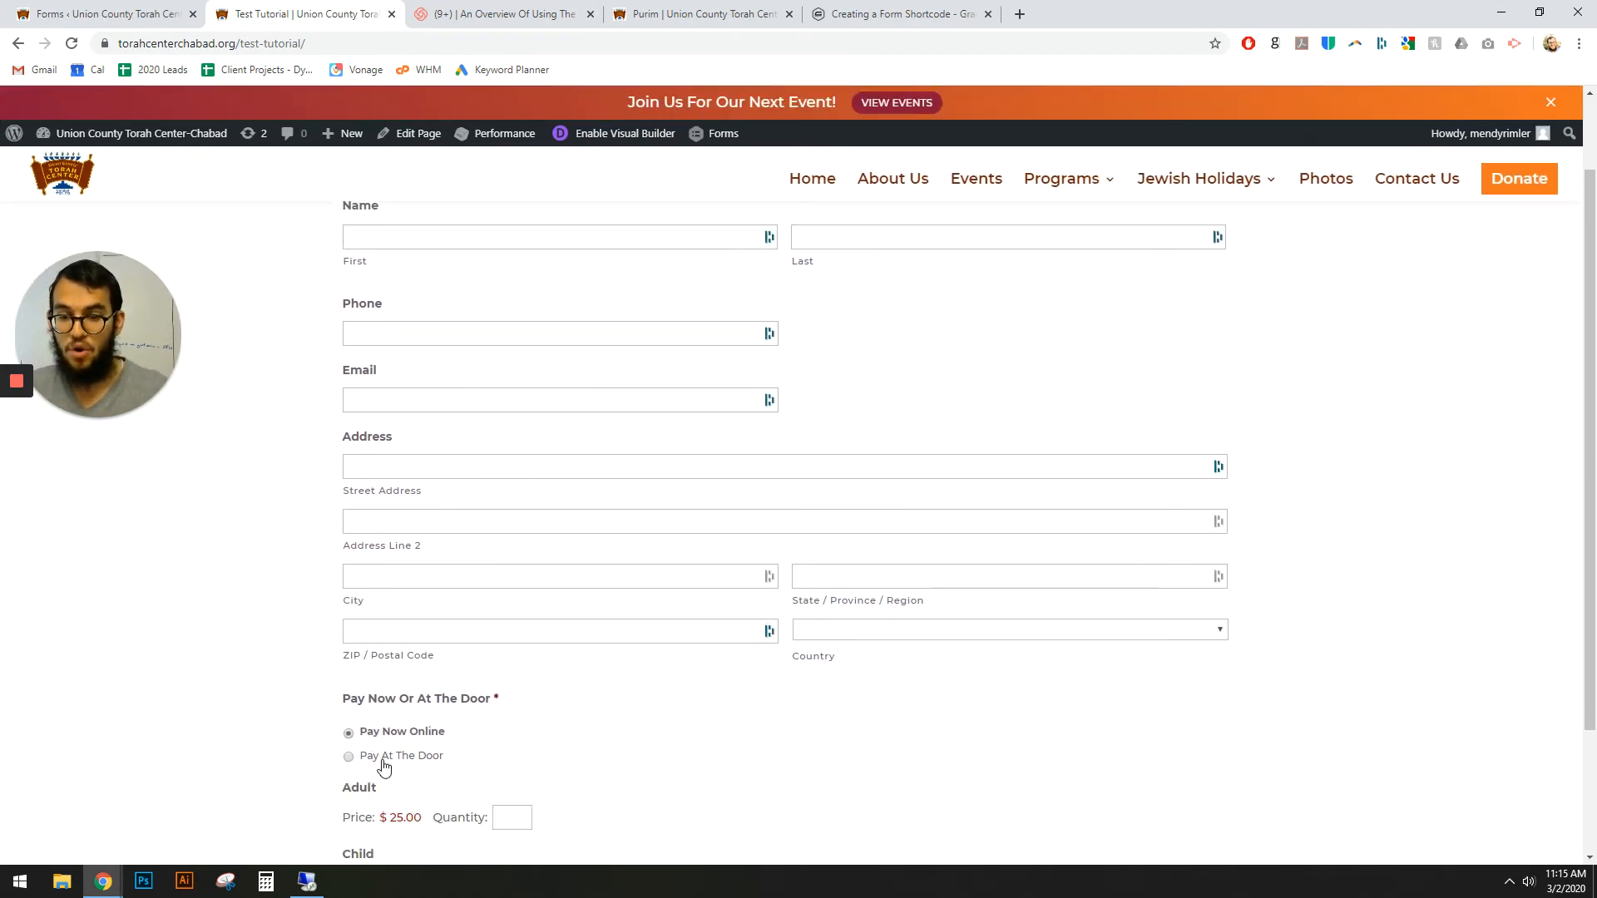
click(383, 759)
scroll(381, 702, down, 1)
click(386, 703)
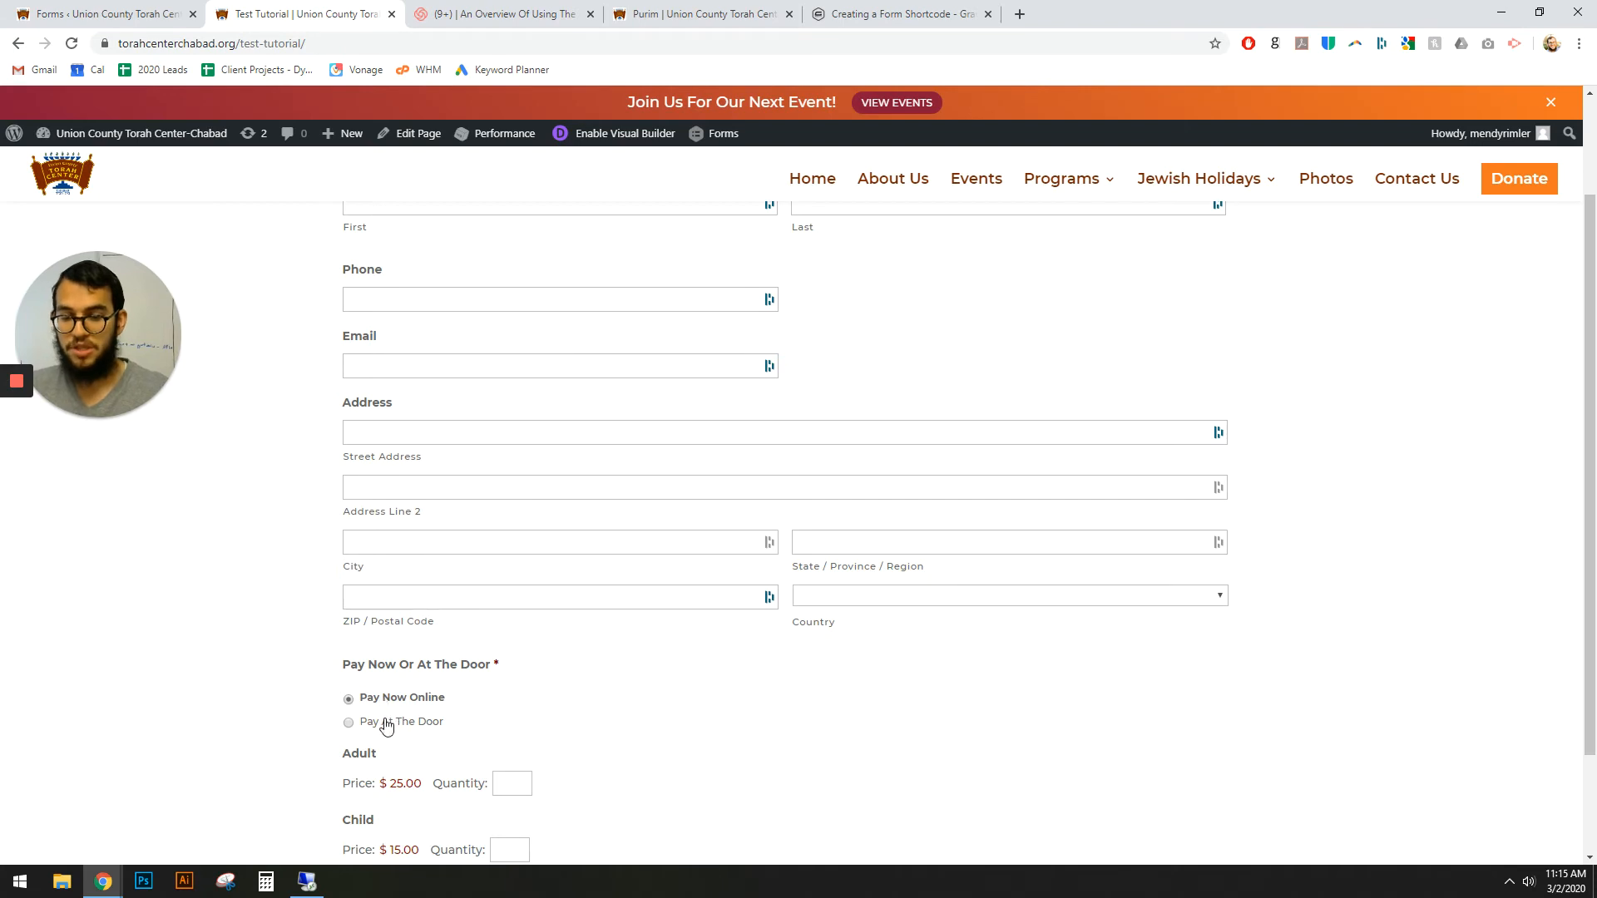
scroll(384, 727, down, 2)
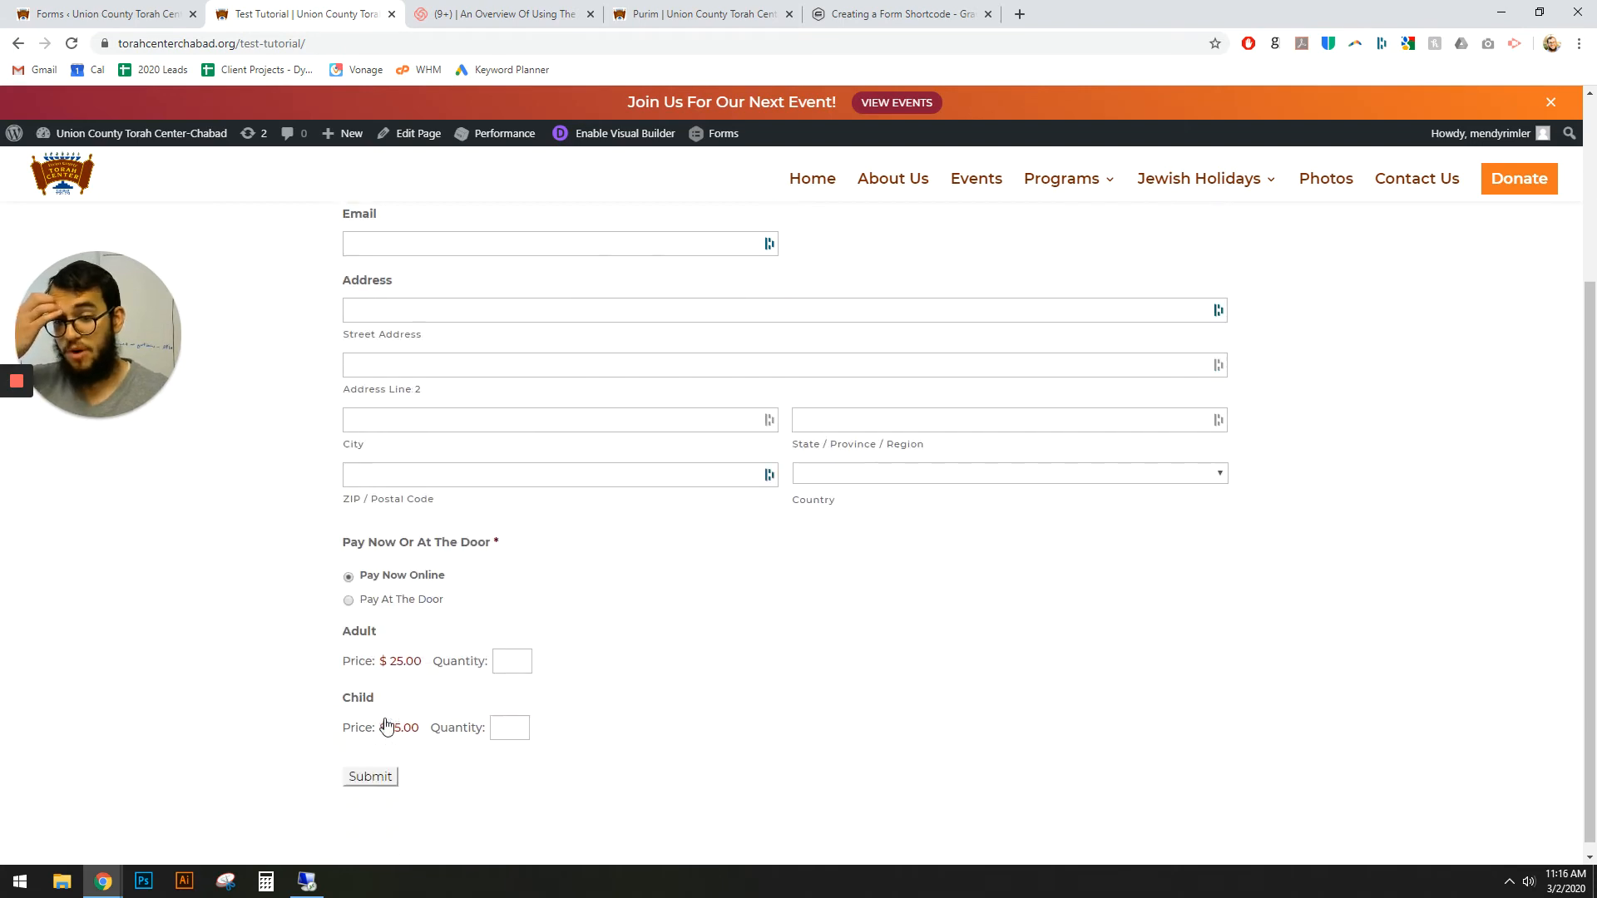
click(375, 599)
Add a Credit Card pricing field below the form's Address field and insert a section break above it
click(100, 14)
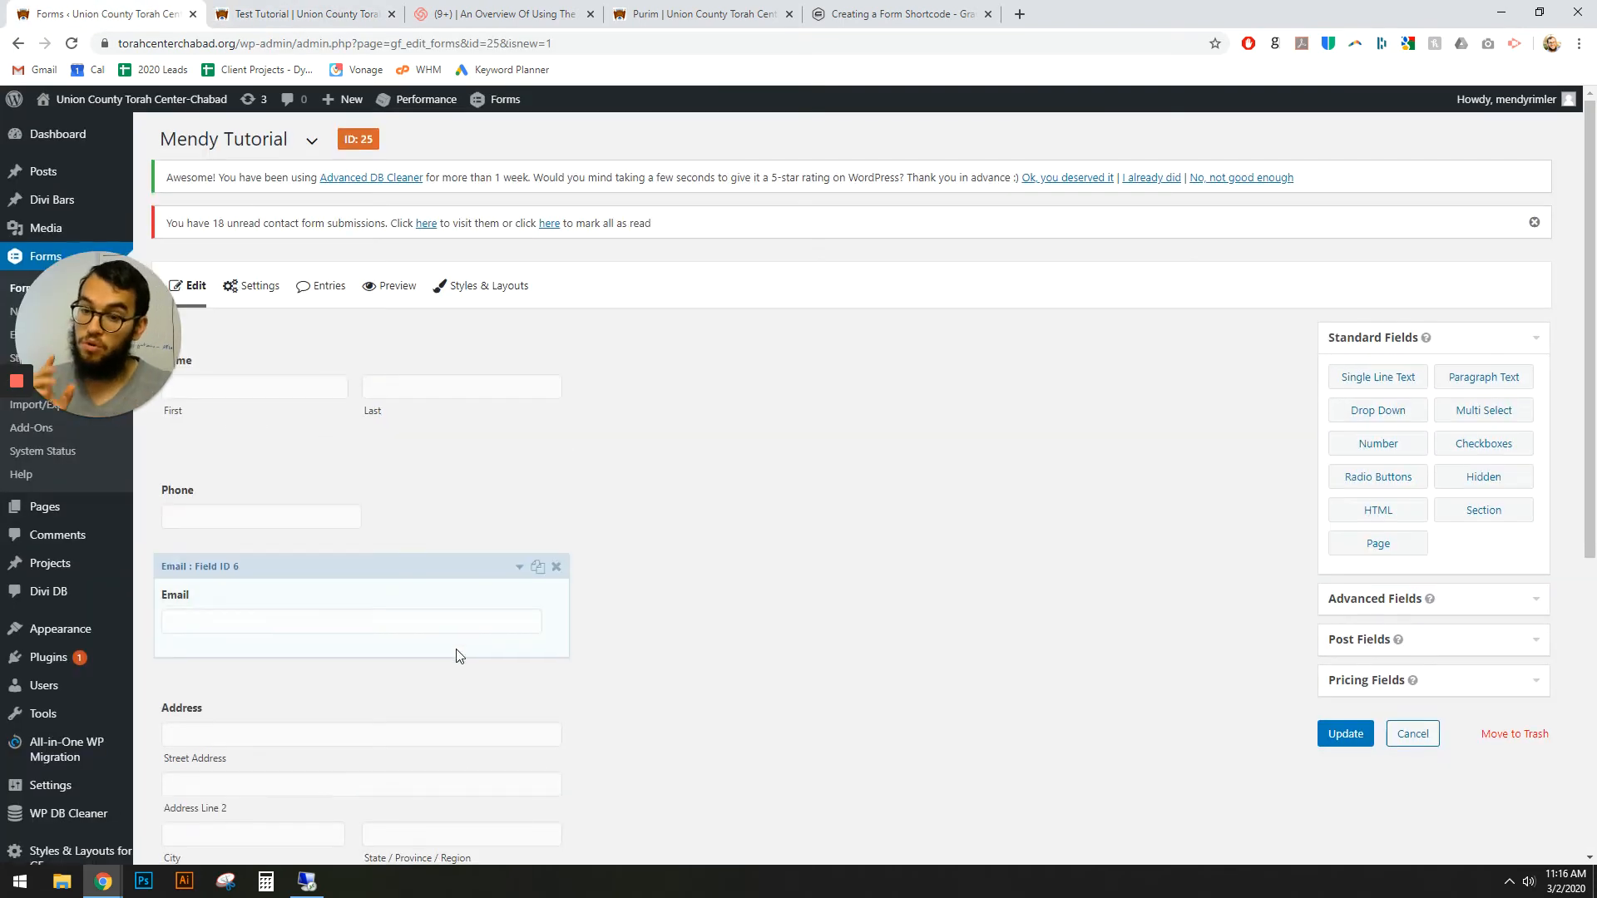
scroll(453, 651, down, 4)
scroll(453, 651, down, 1)
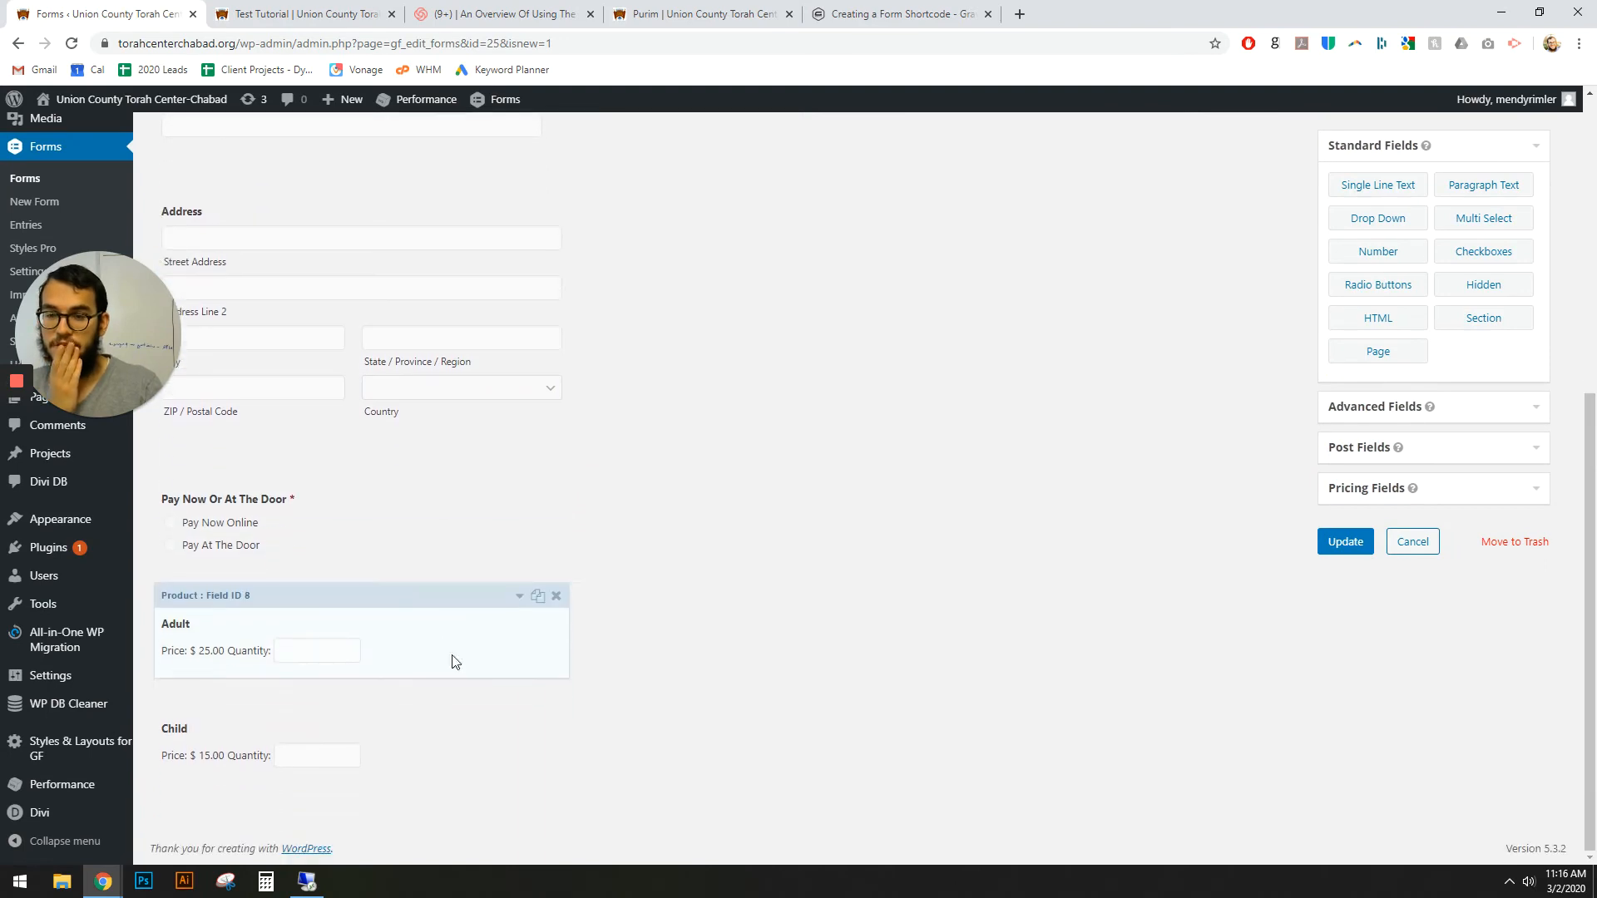
scroll(527, 545, up, 3)
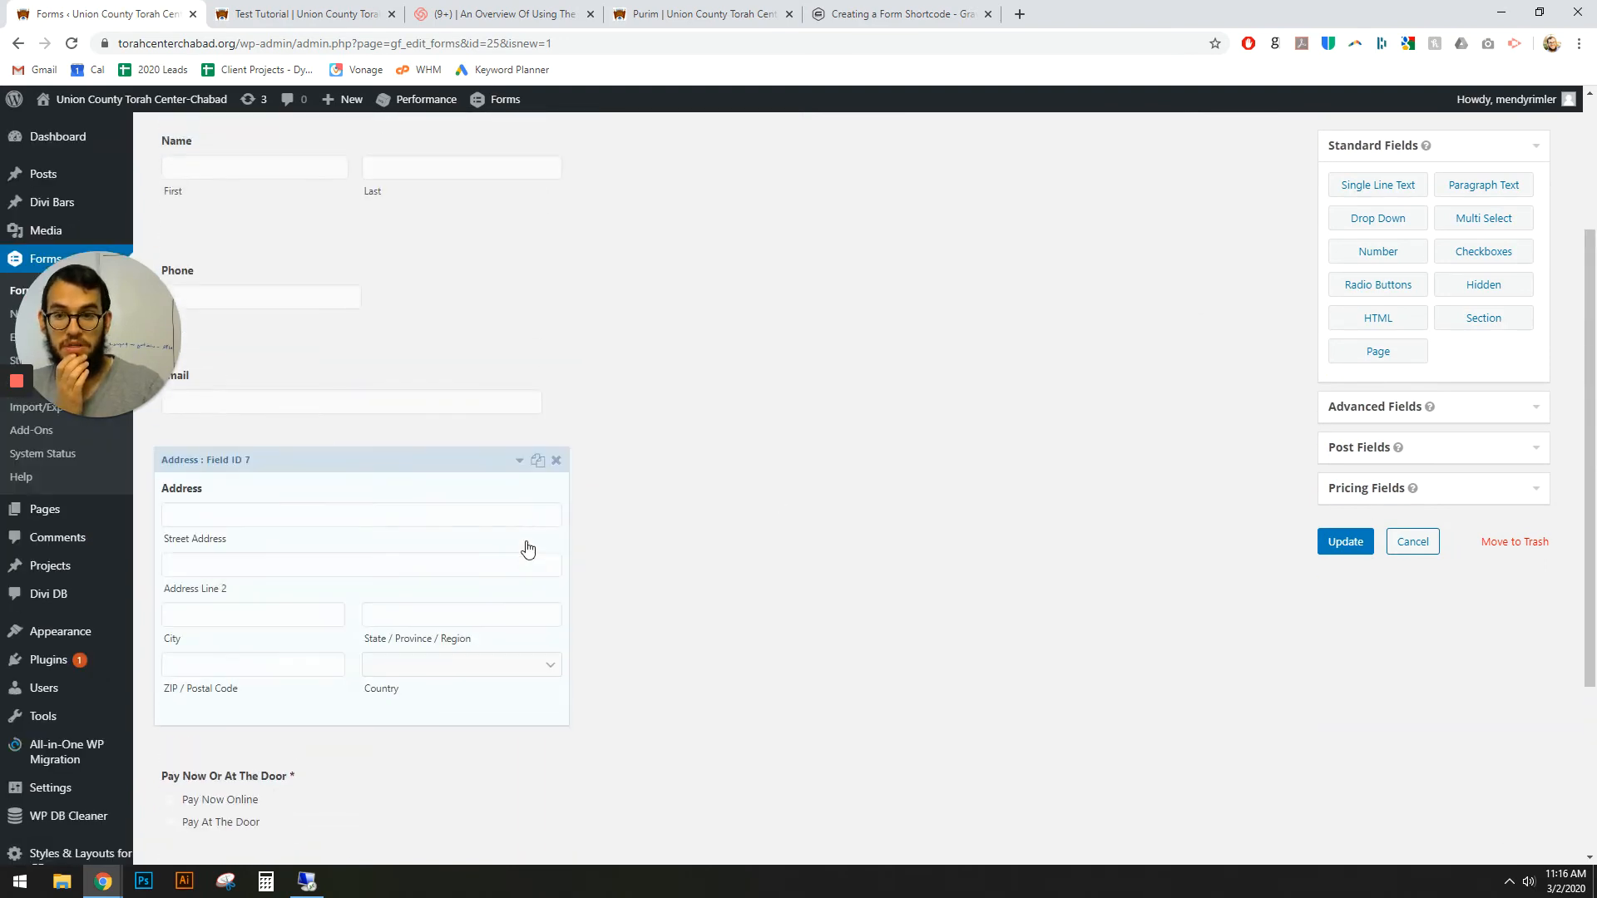
scroll(528, 545, down, 3)
click(1430, 495)
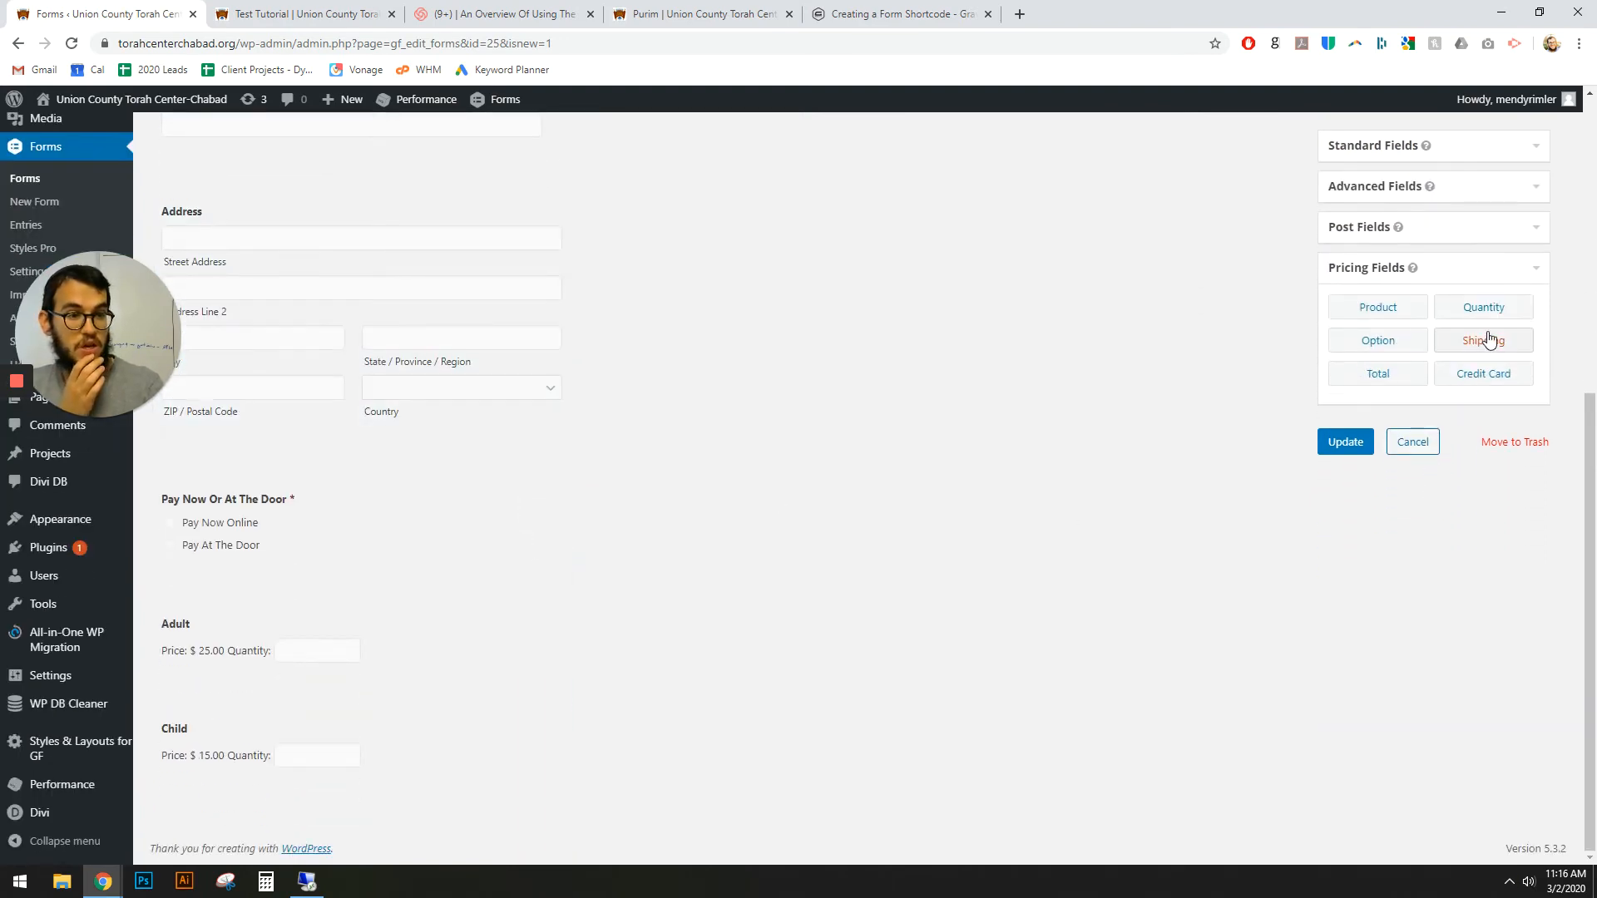
drag(1491, 374, 265, 488)
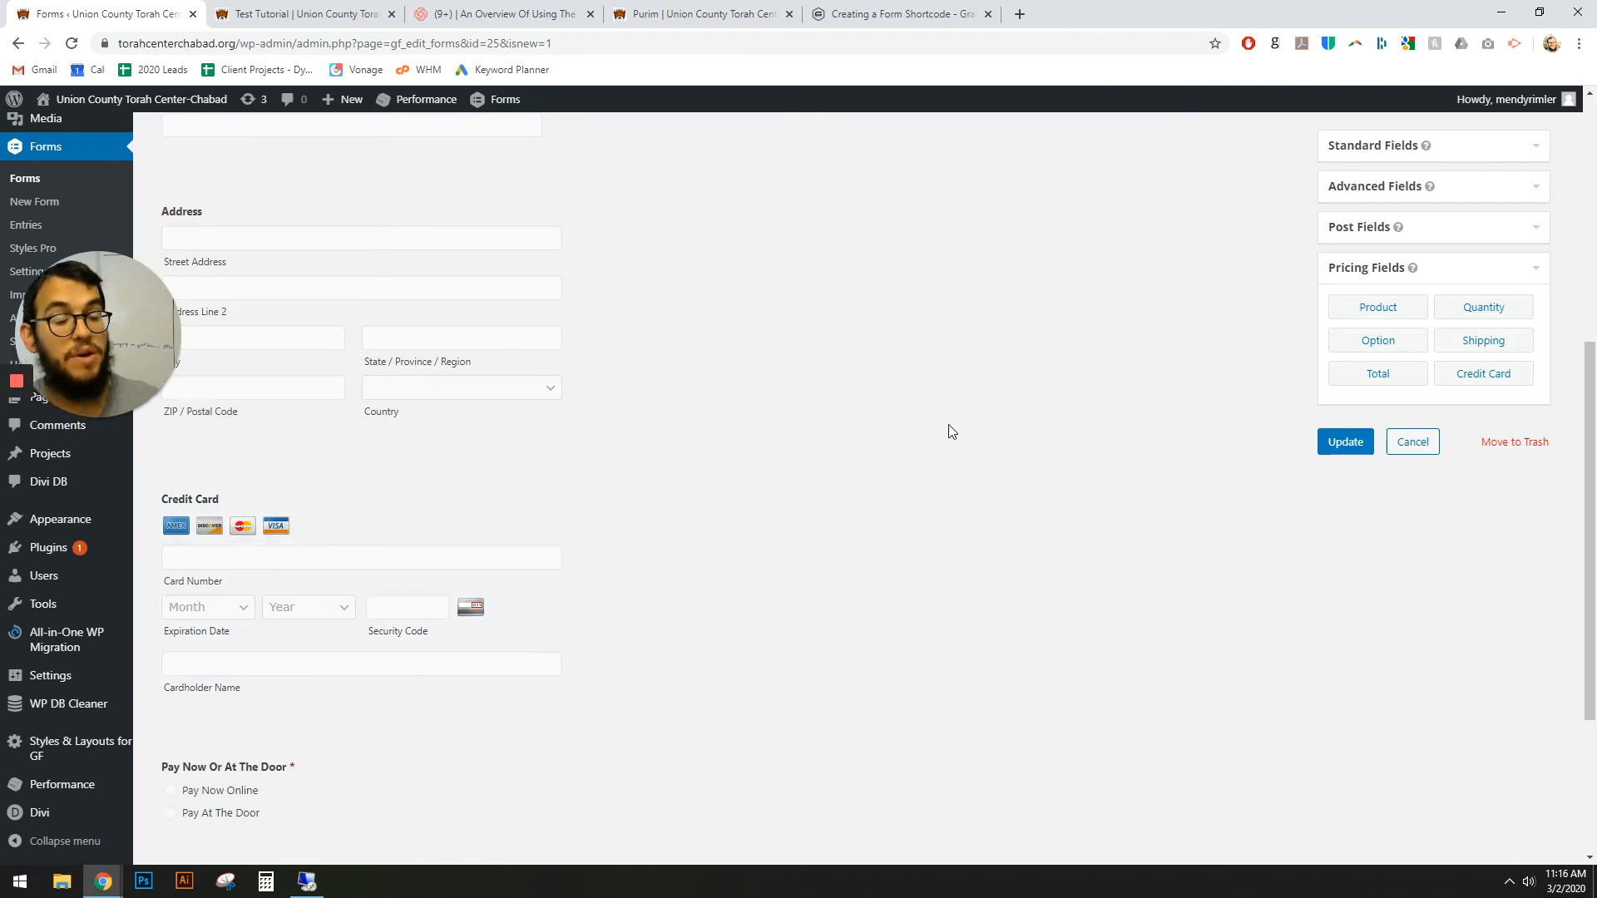
click(1506, 157)
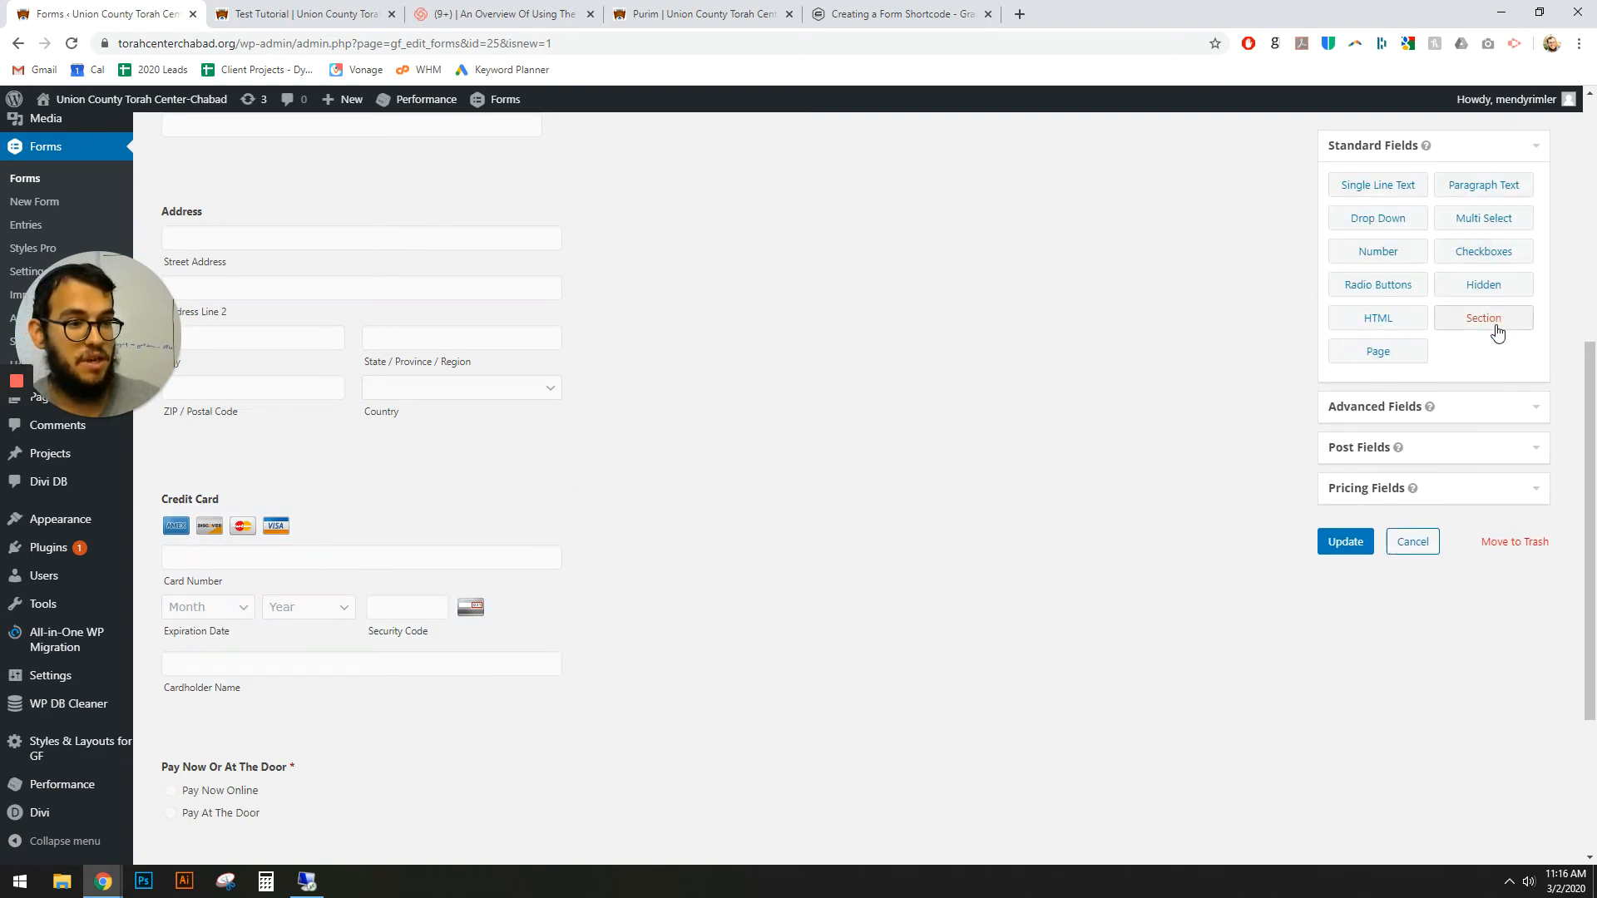
drag(783, 522, 300, 486)
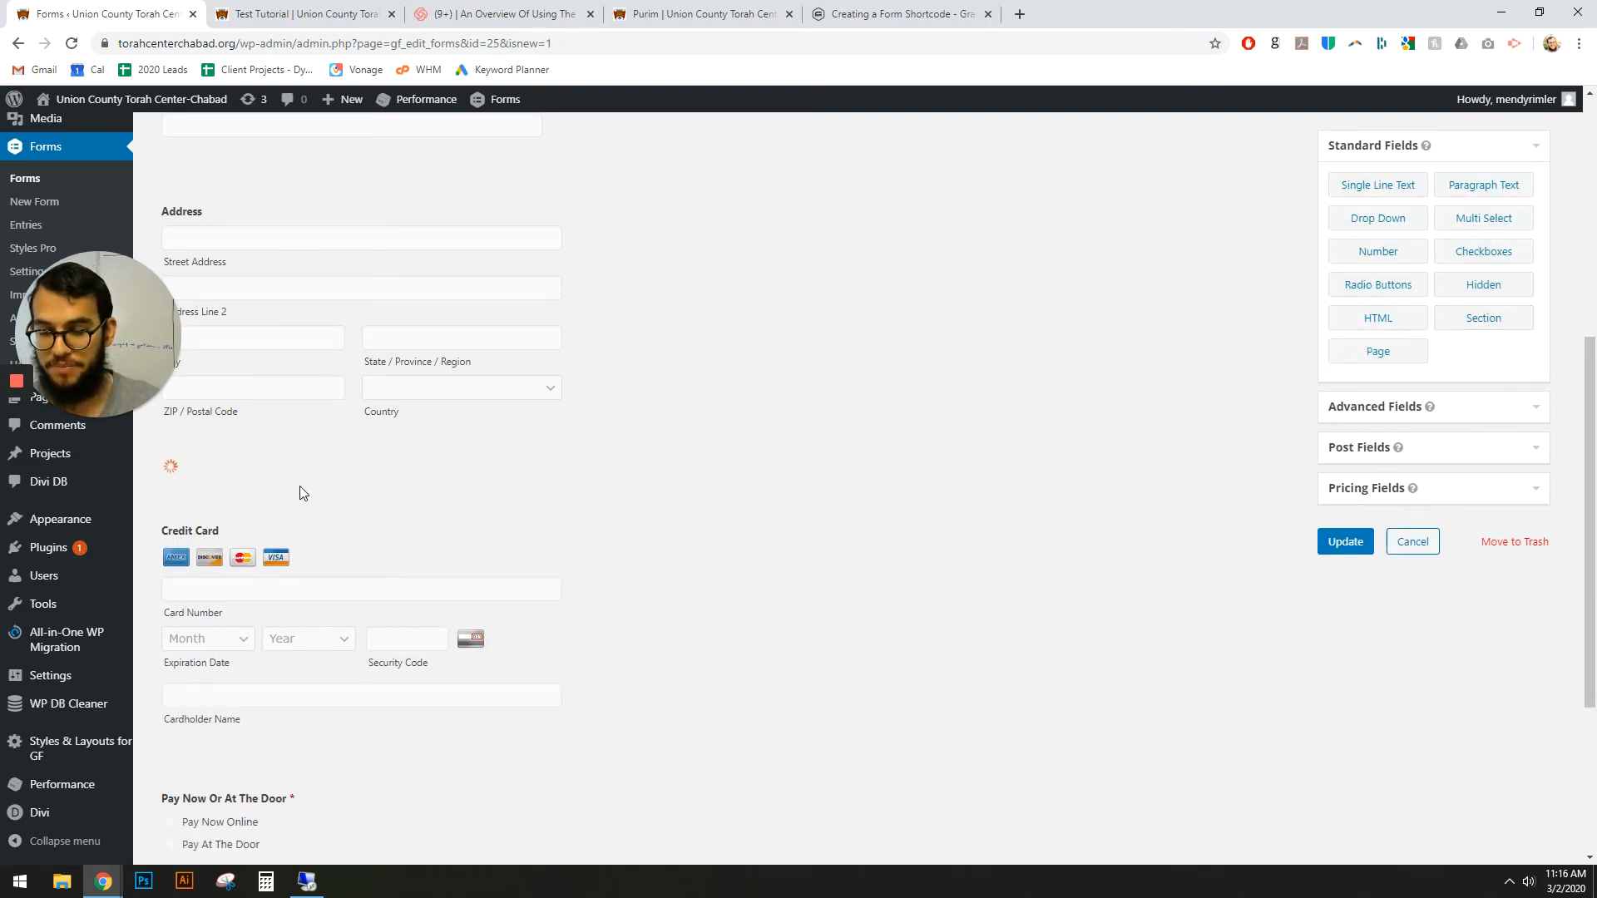
scroll(321, 670, down, 5)
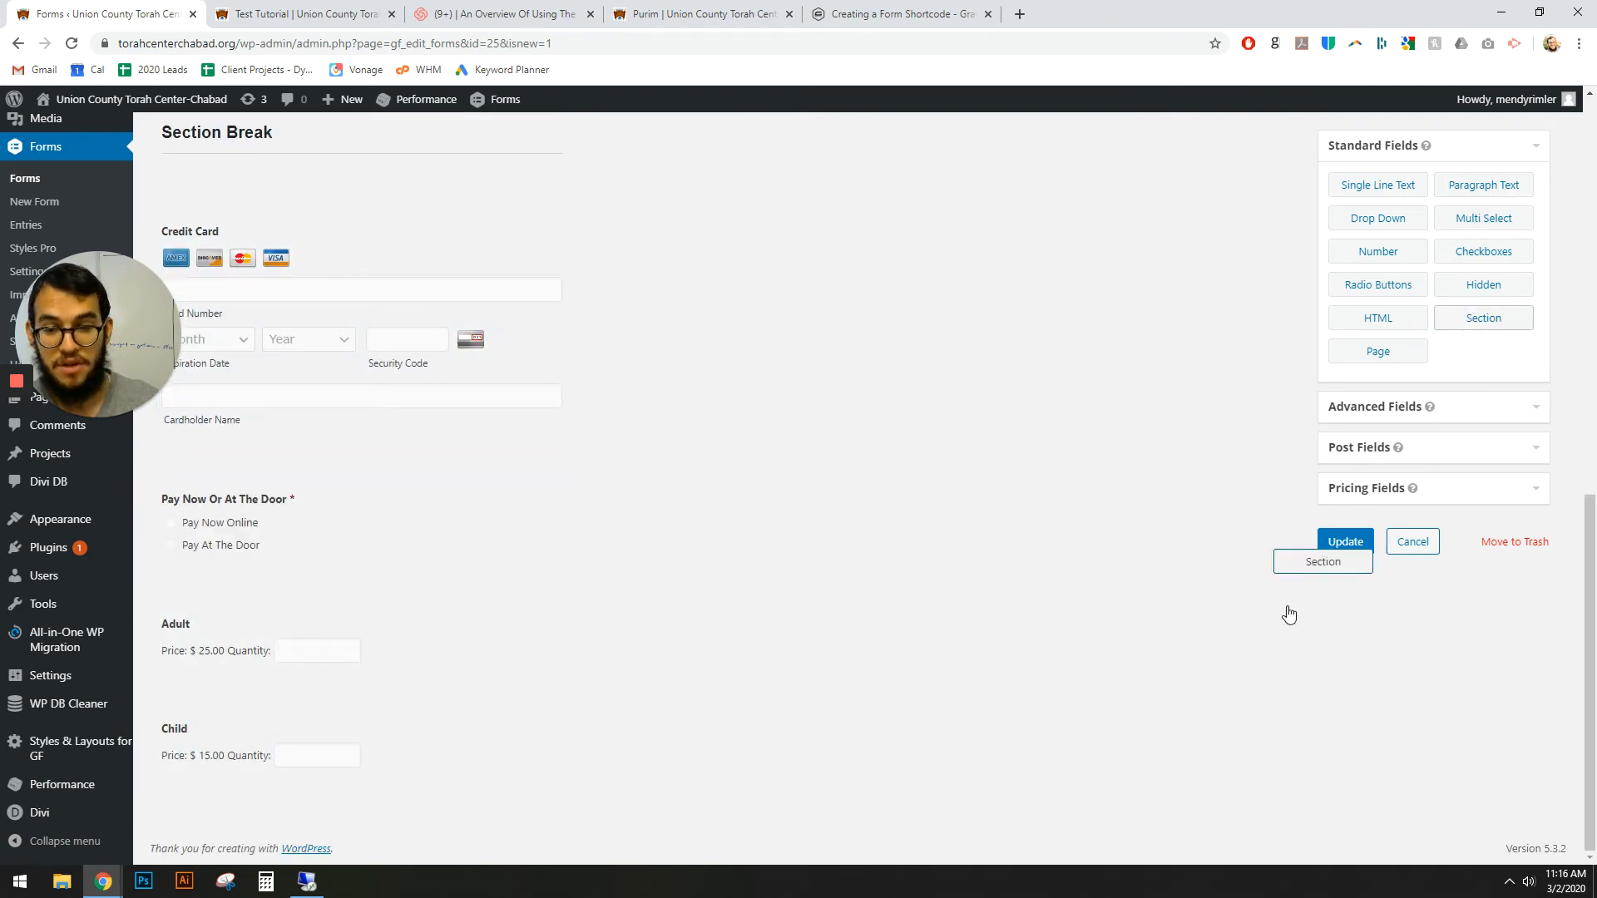
drag(1289, 614, 272, 777)
scroll(273, 660, down, 2)
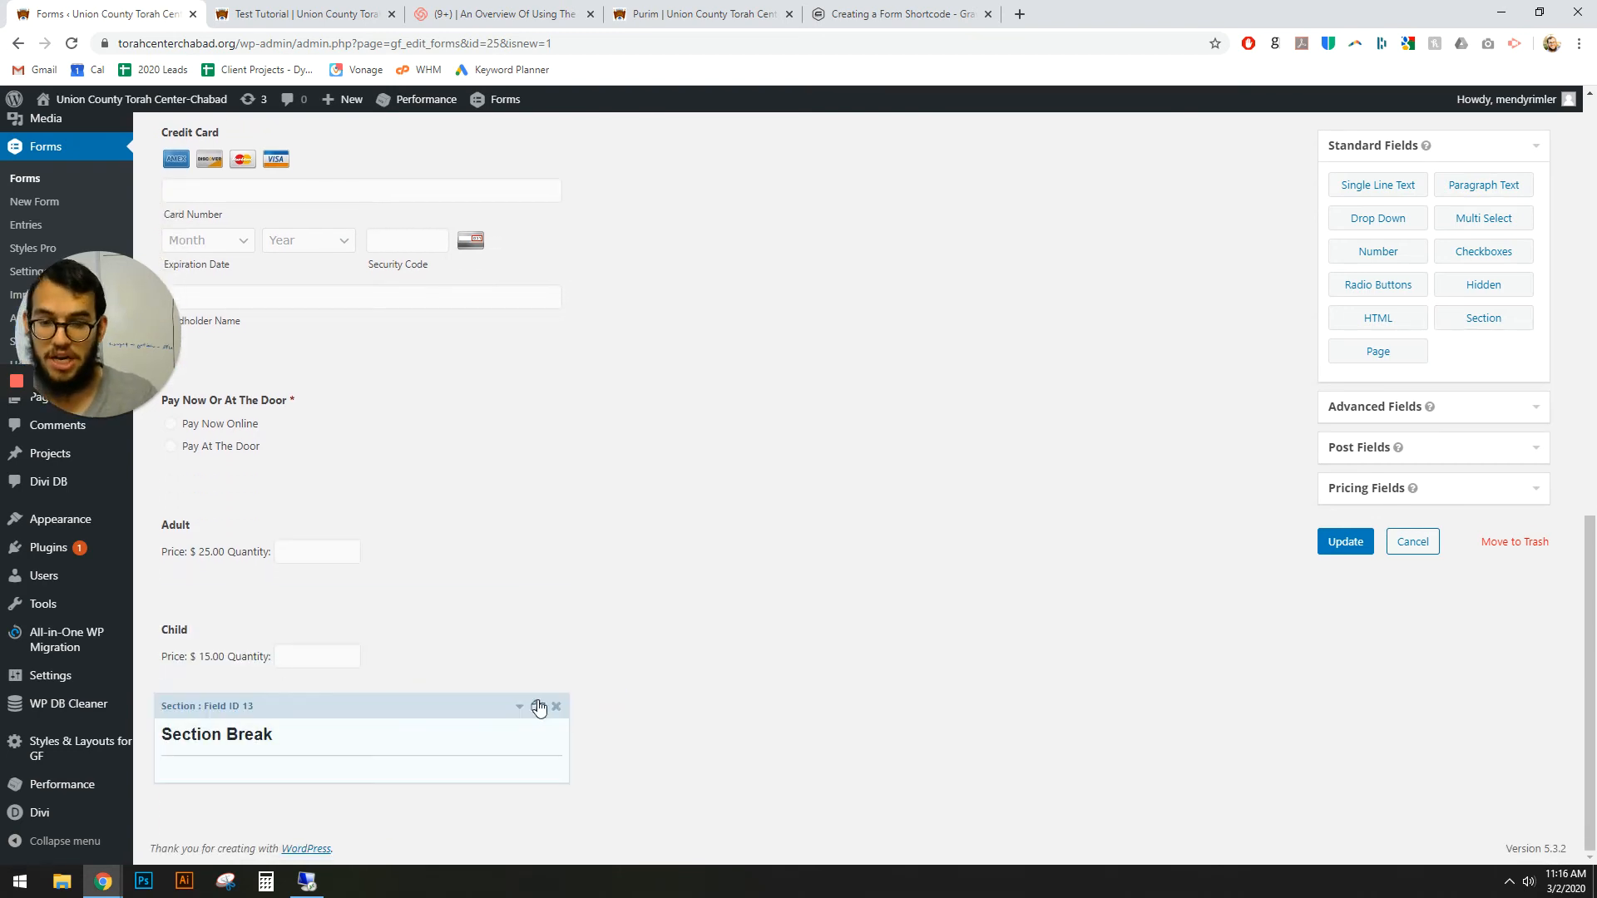
click(556, 708)
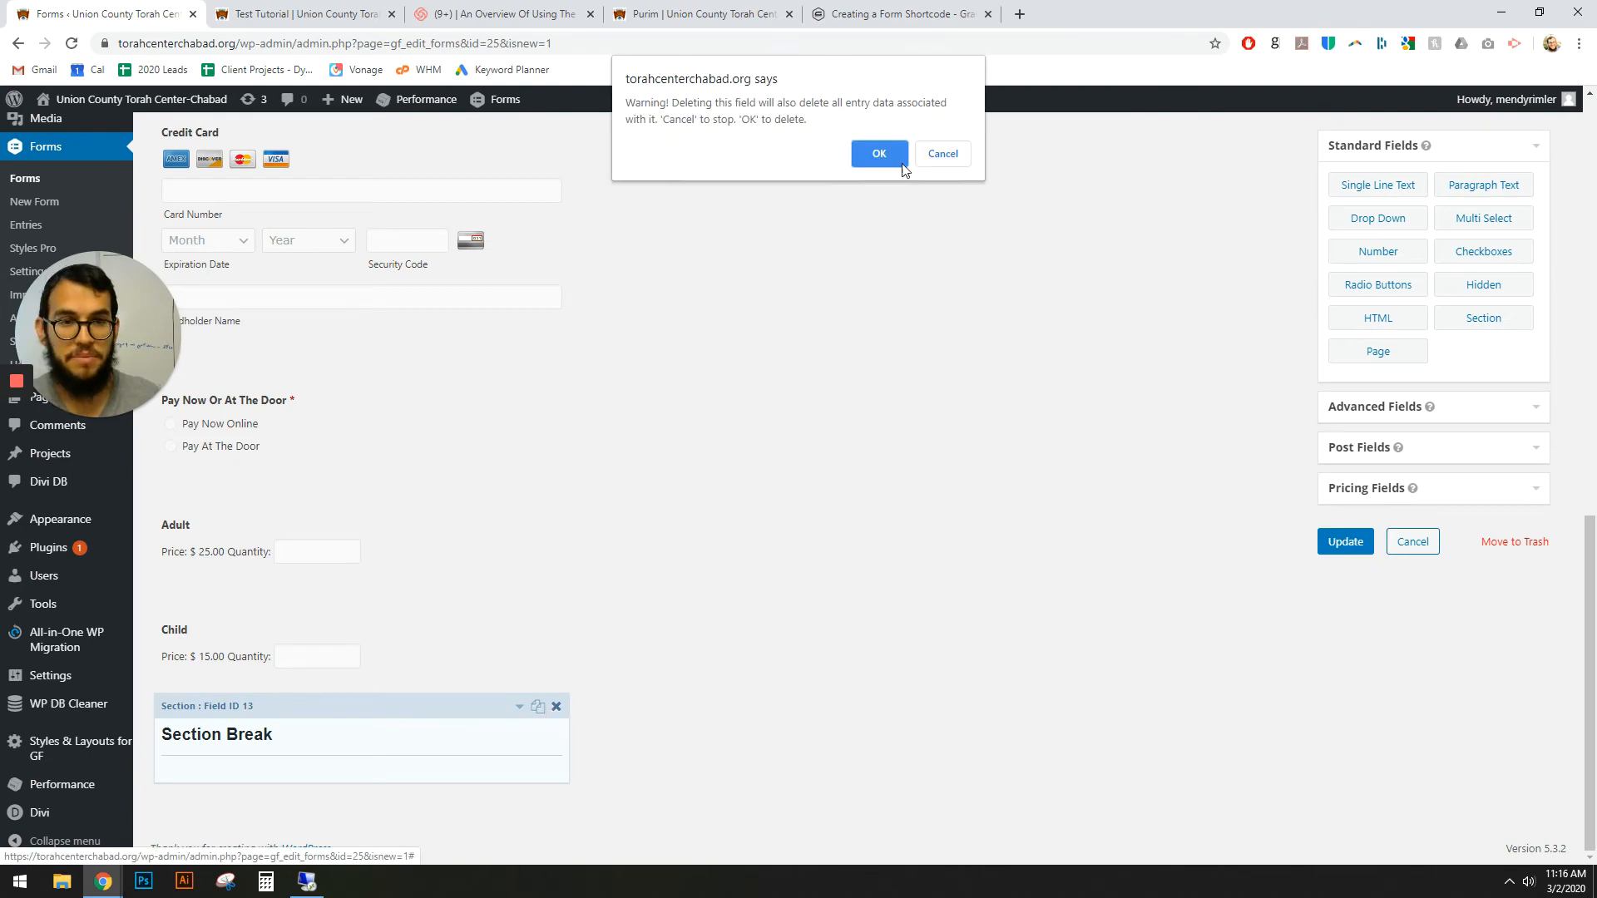
click(878, 154)
Enable conditional logic on the section break so it shows if Pay Now Or At The Door is Pay Now Online
scroll(342, 442, up, 3)
click(349, 352)
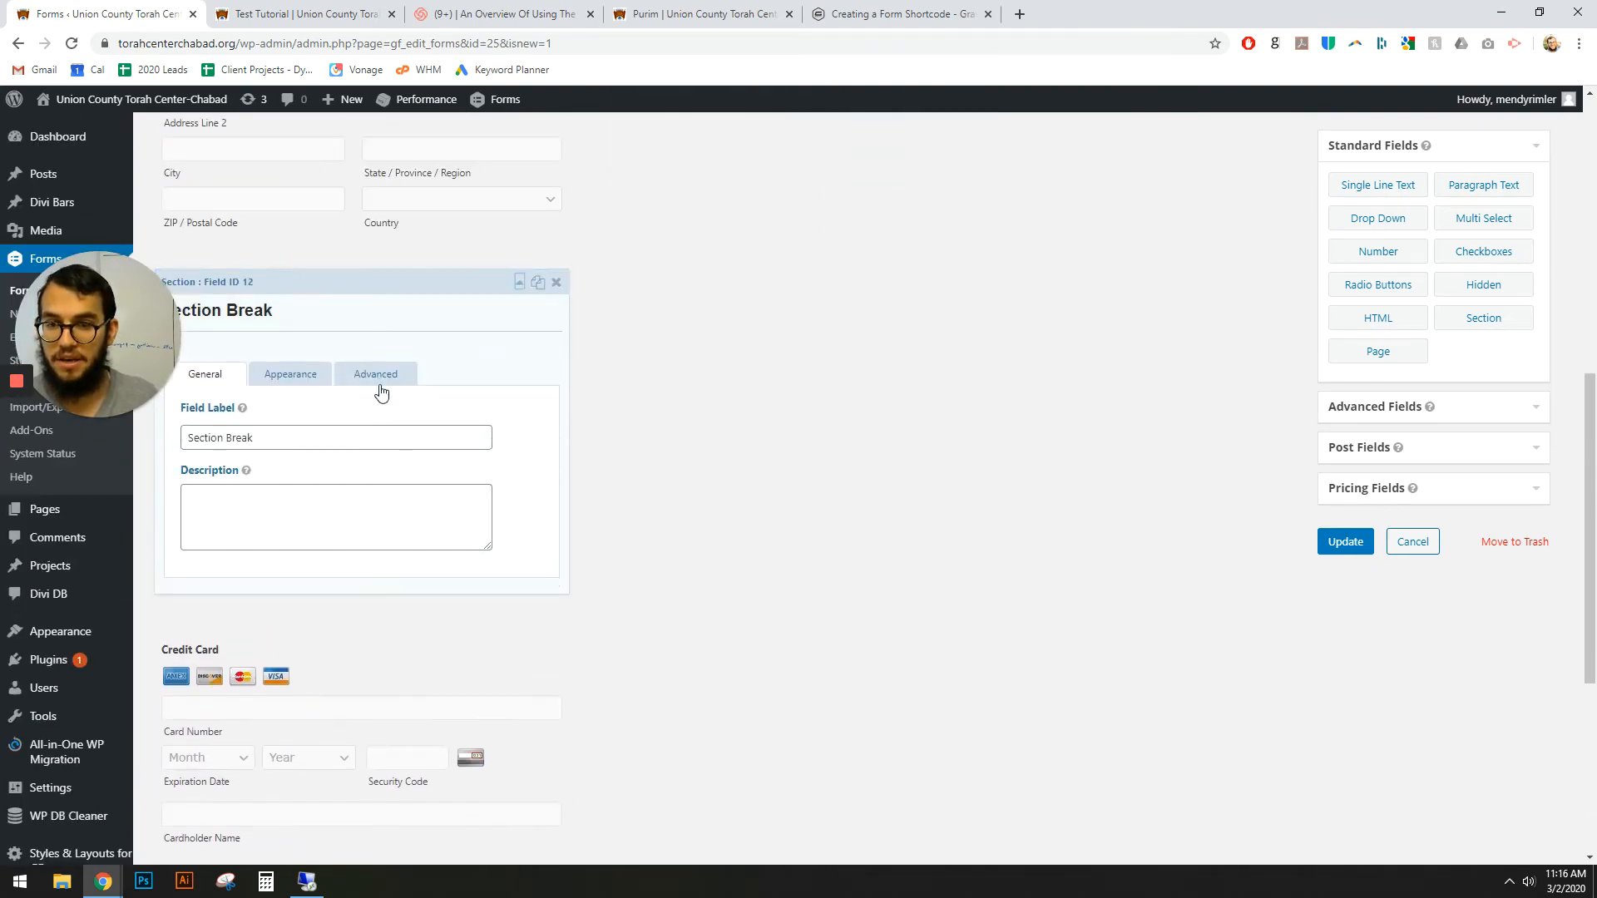
click(374, 376)
click(258, 475)
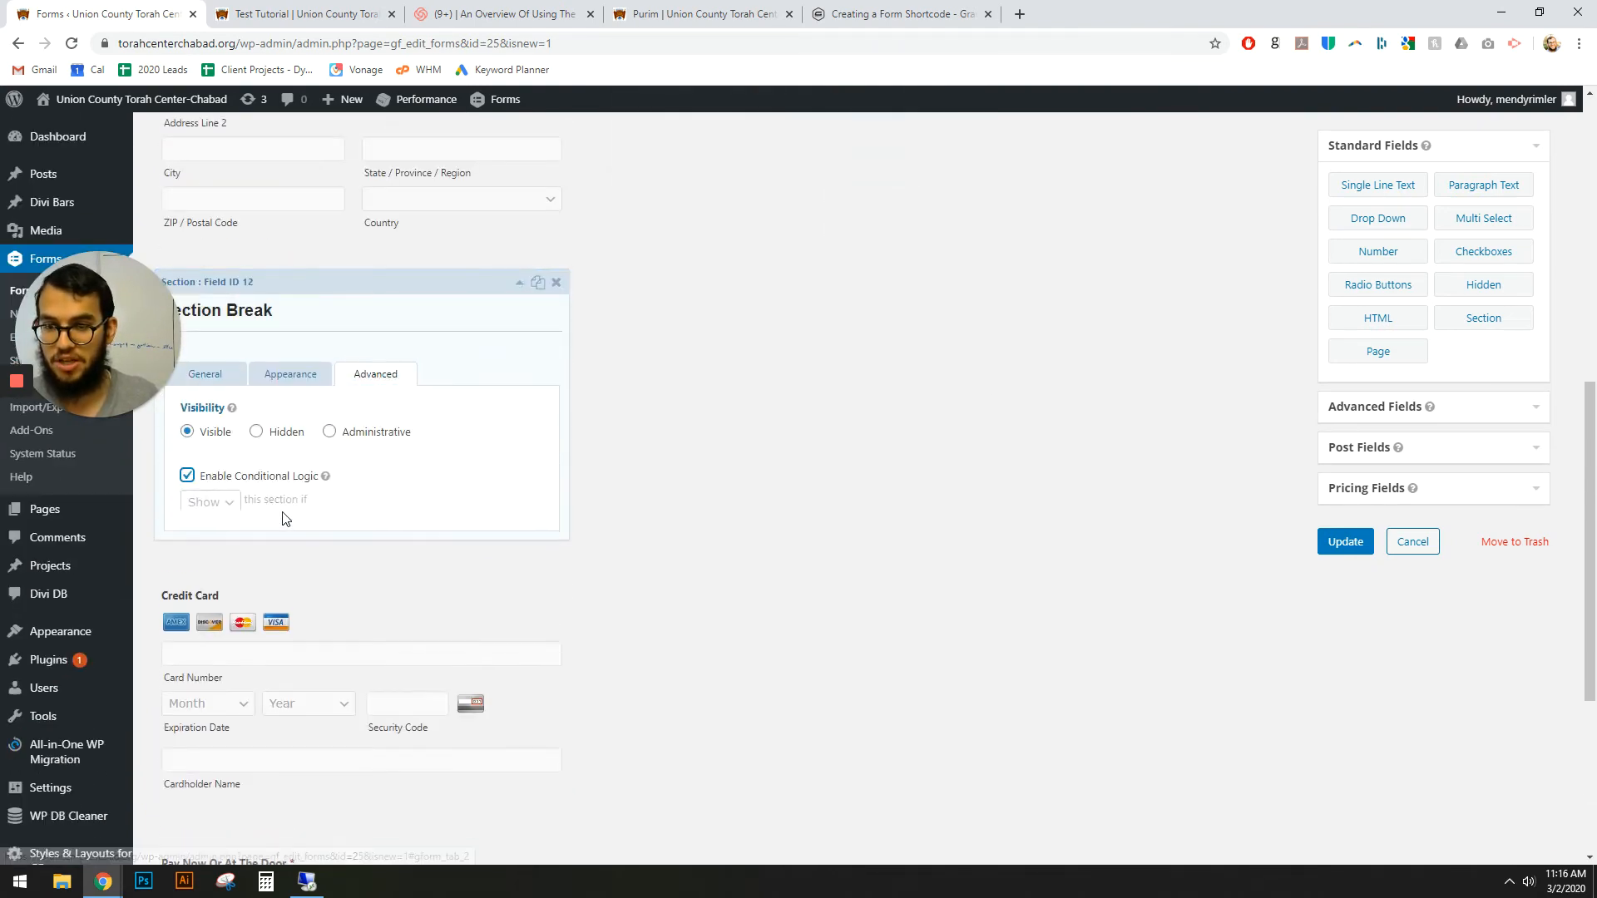
click(261, 540)
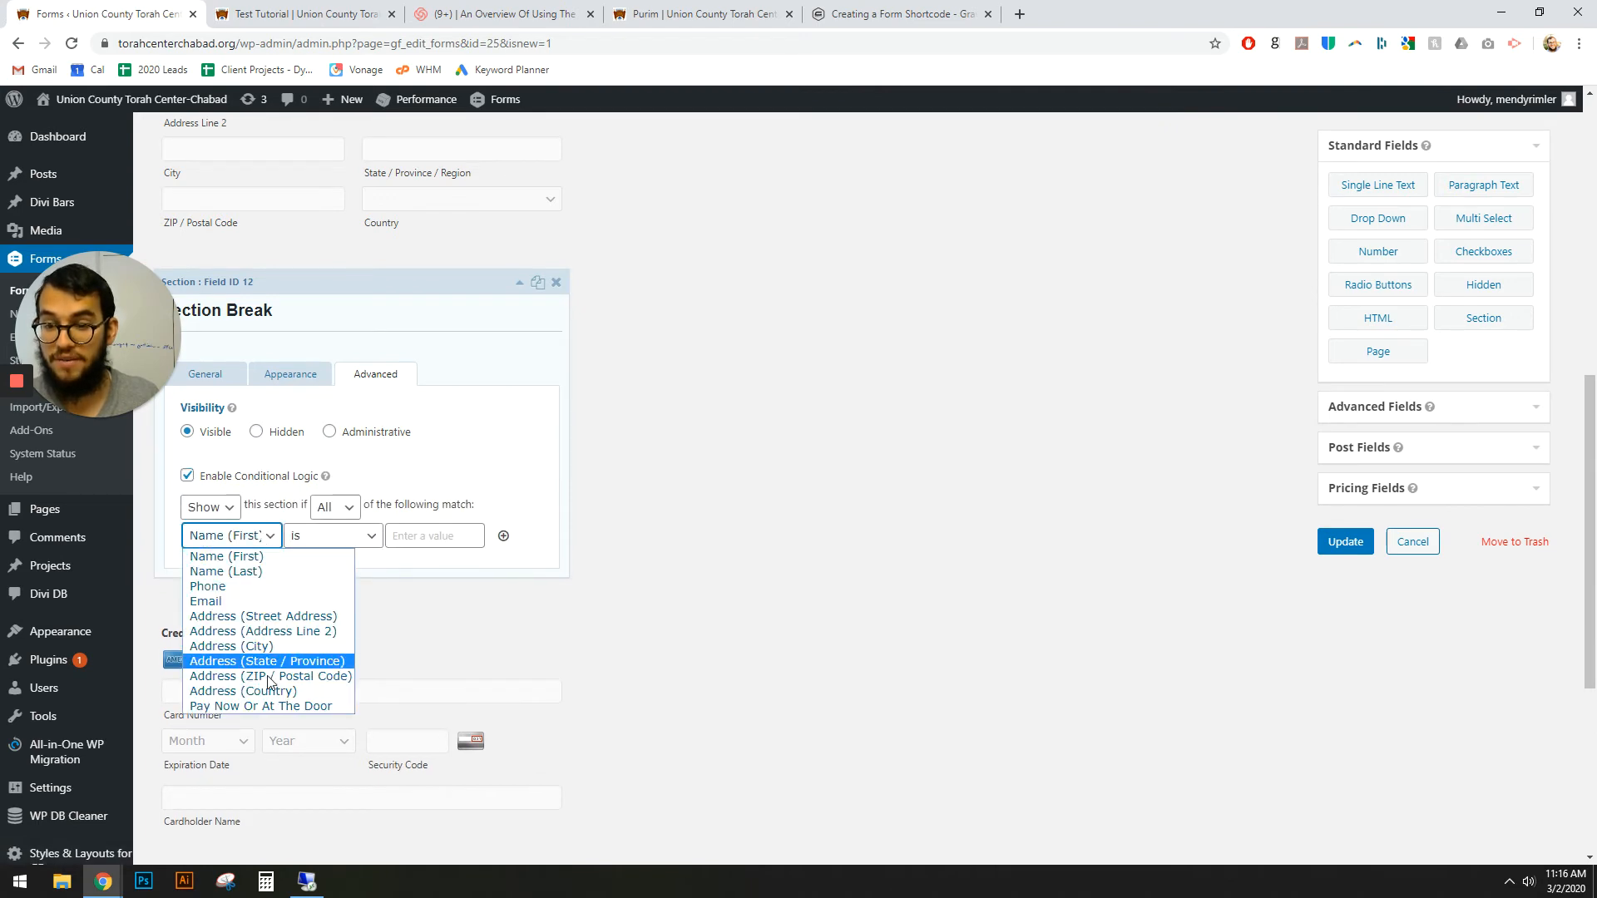
click(250, 704)
Move the Pay Now Or At The Door field above the section break and update the form
scroll(449, 577, down, 5)
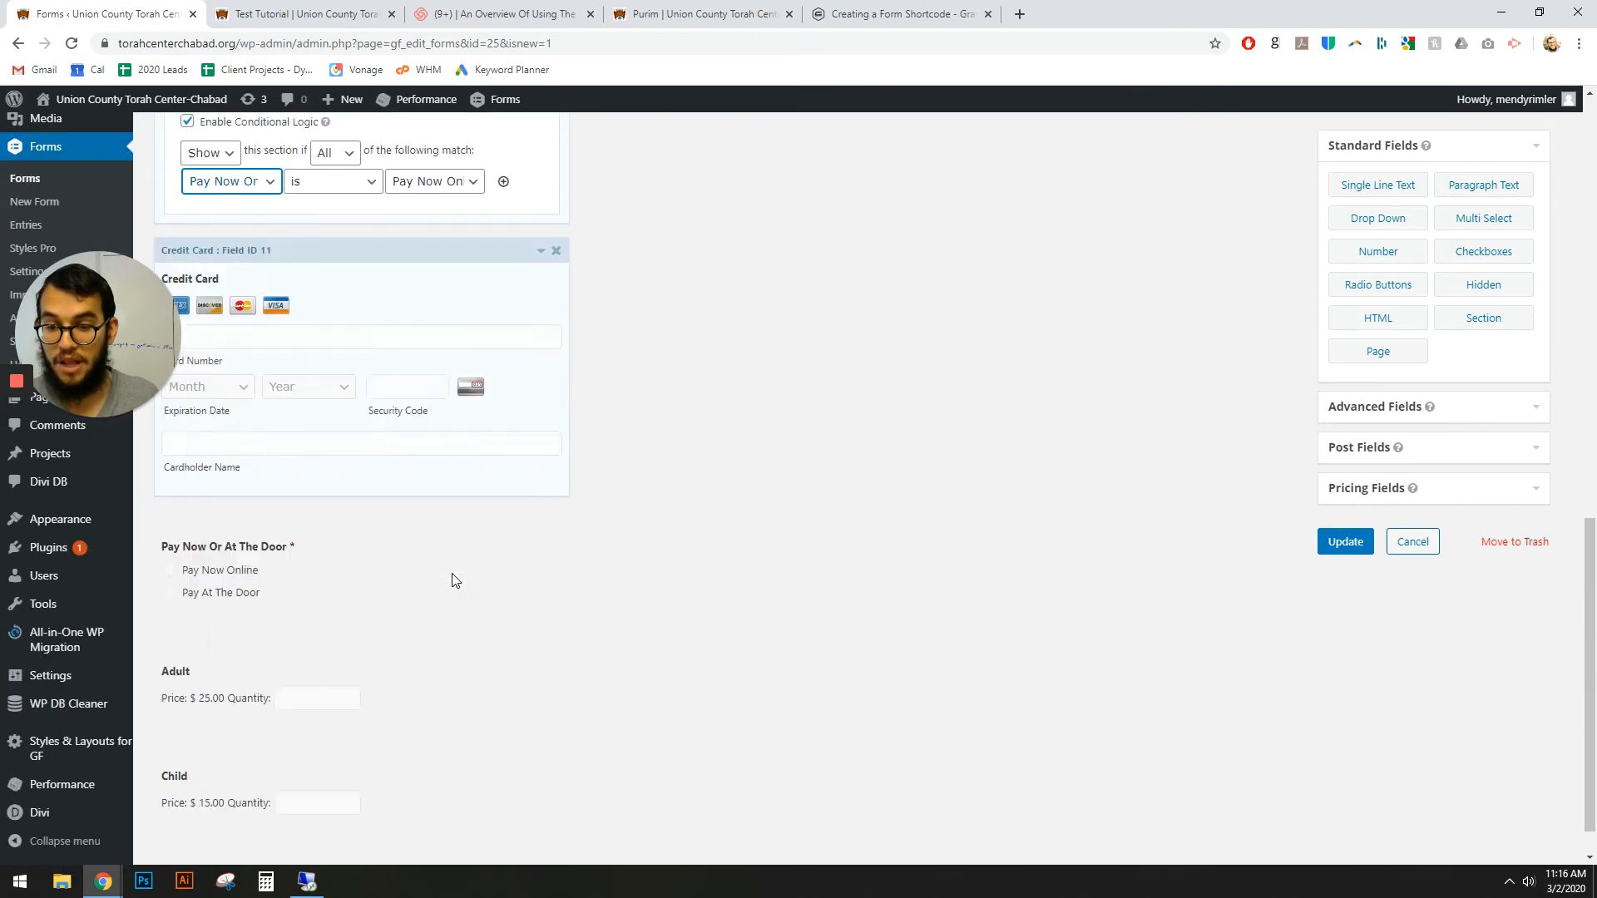
drag(359, 470, 411, 331)
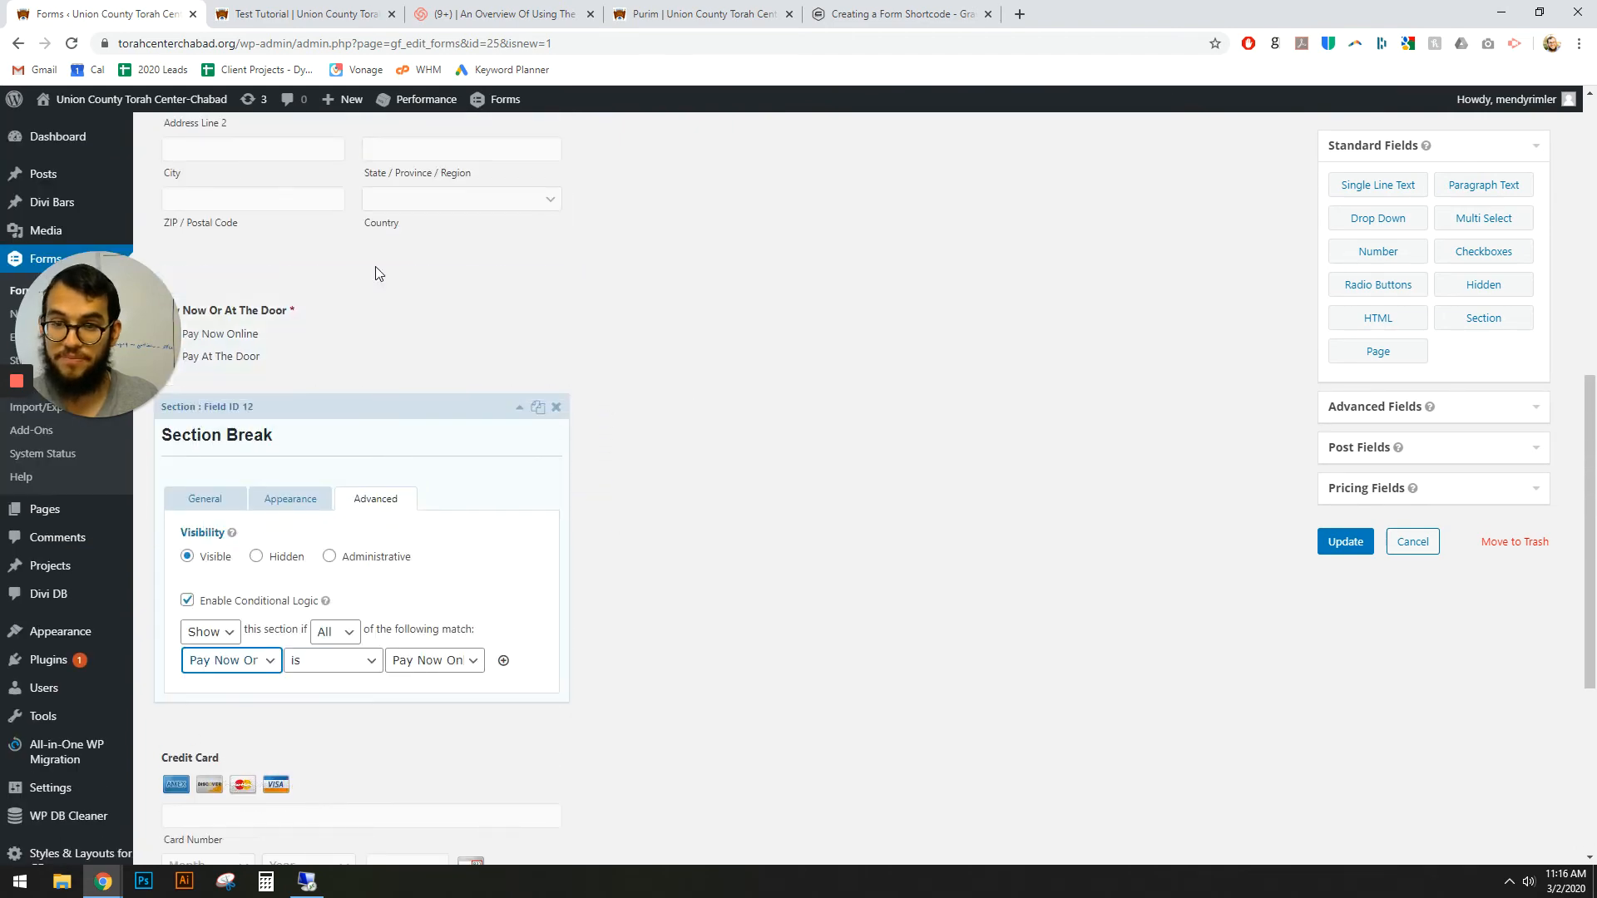
click(1352, 543)
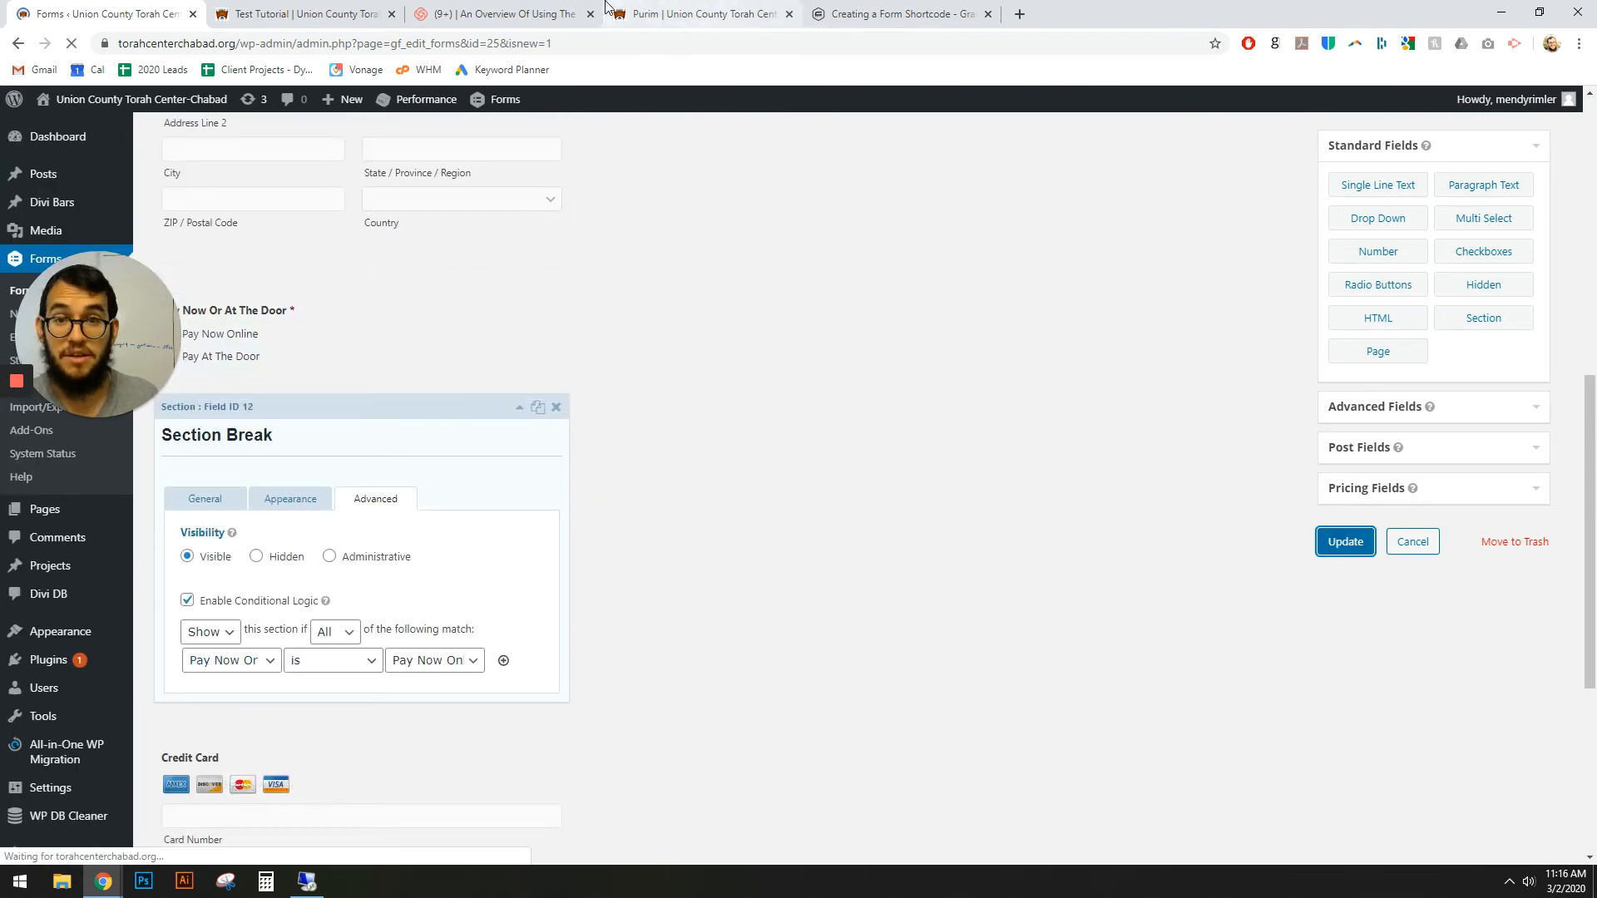
Reload the live Test Tutorial page and test the section's visibility with Pay Now Online and Pay At The Door
click(300, 13)
click(71, 44)
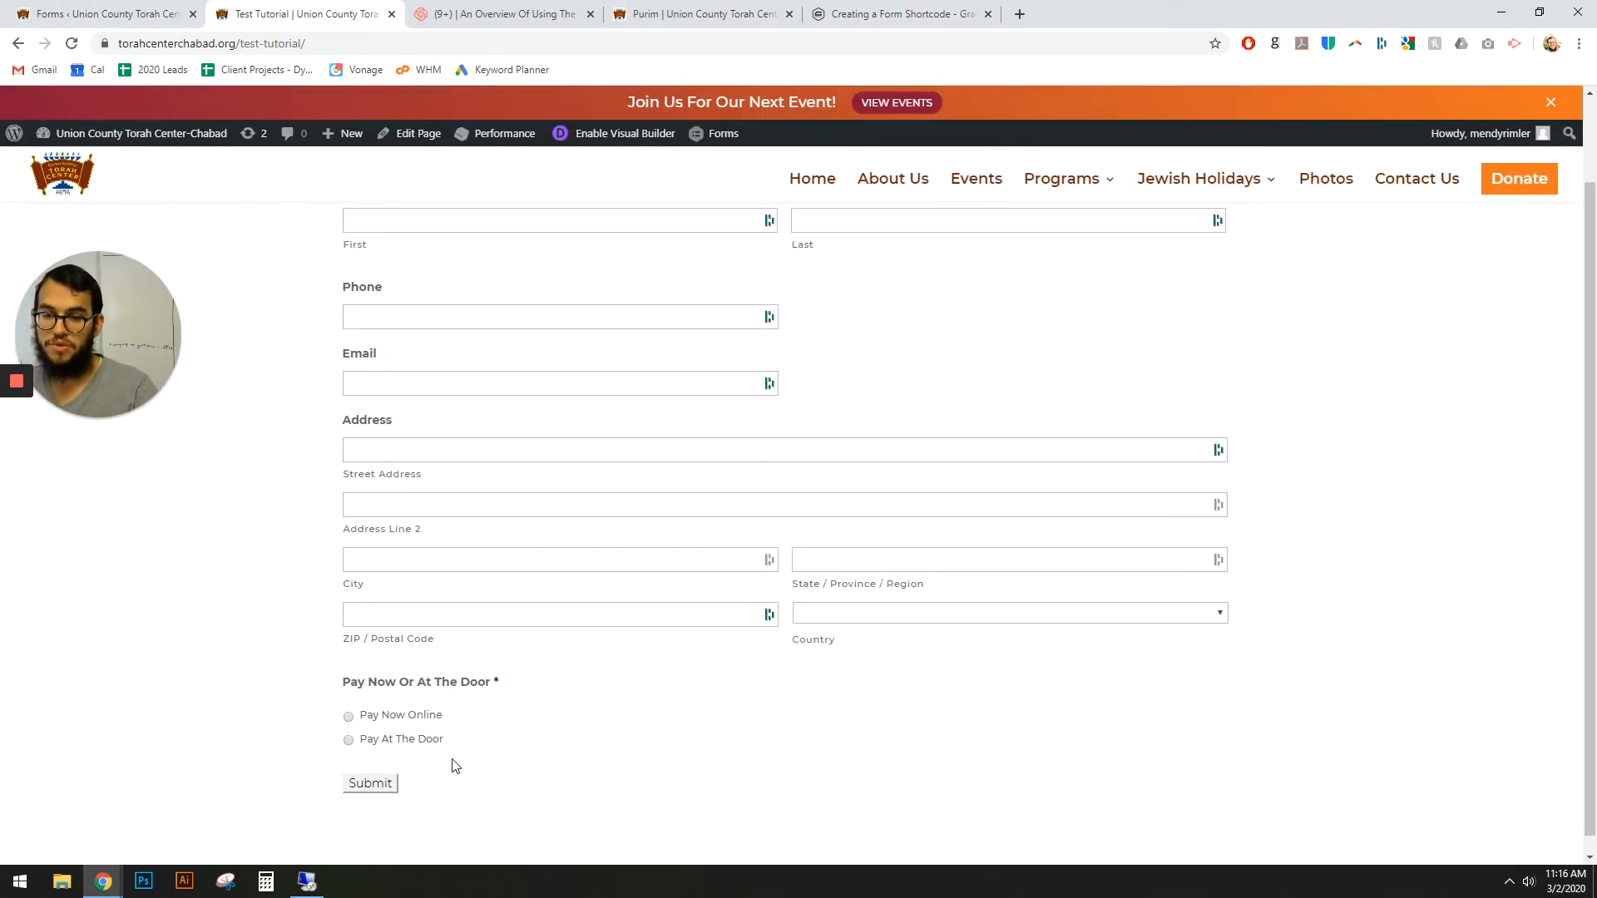
click(382, 717)
scroll(521, 634, down, 5)
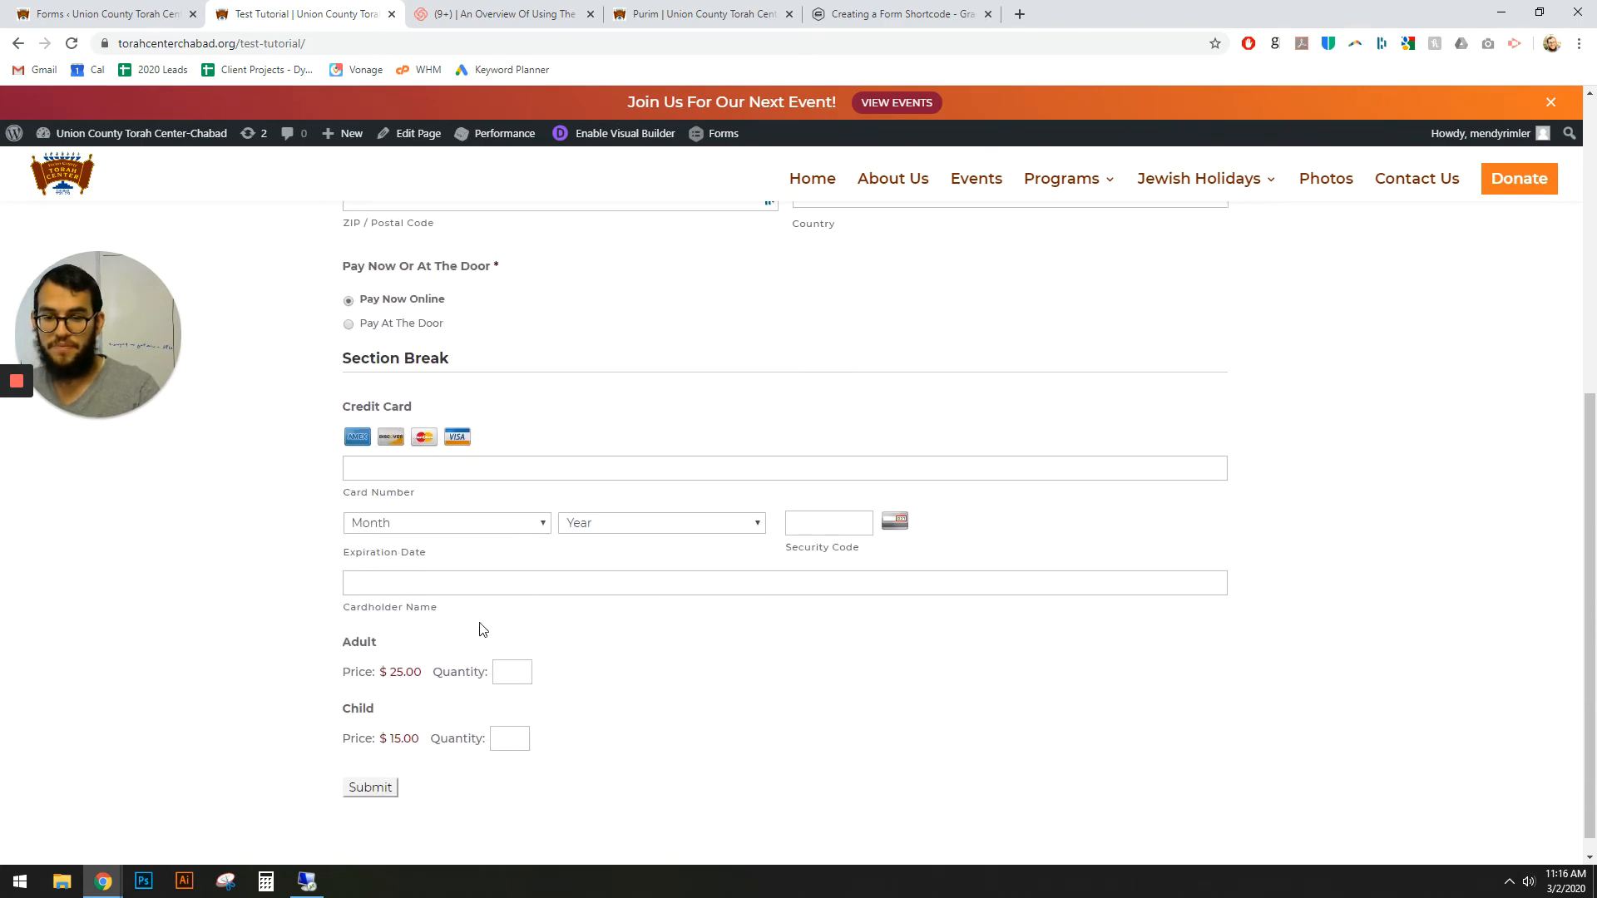
click(369, 323)
scroll(376, 402, up, 2)
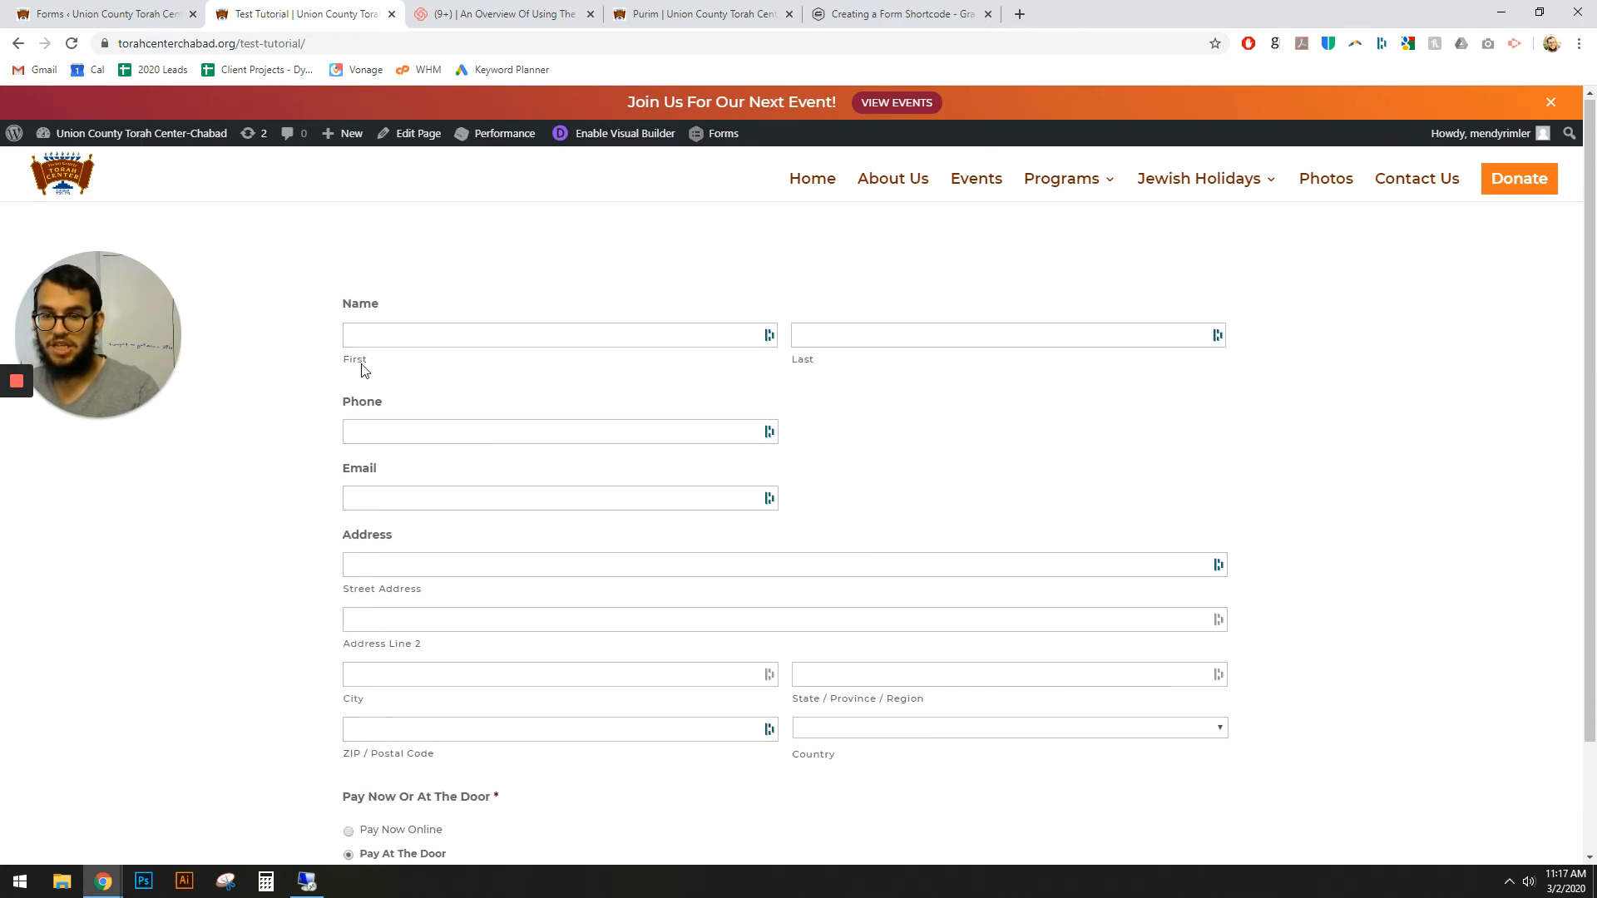
Clear the section break's field label in the form editor and move the Address field directly below the section break
click(92, 13)
scroll(499, 705, down, 4)
scroll(496, 706, down, 3)
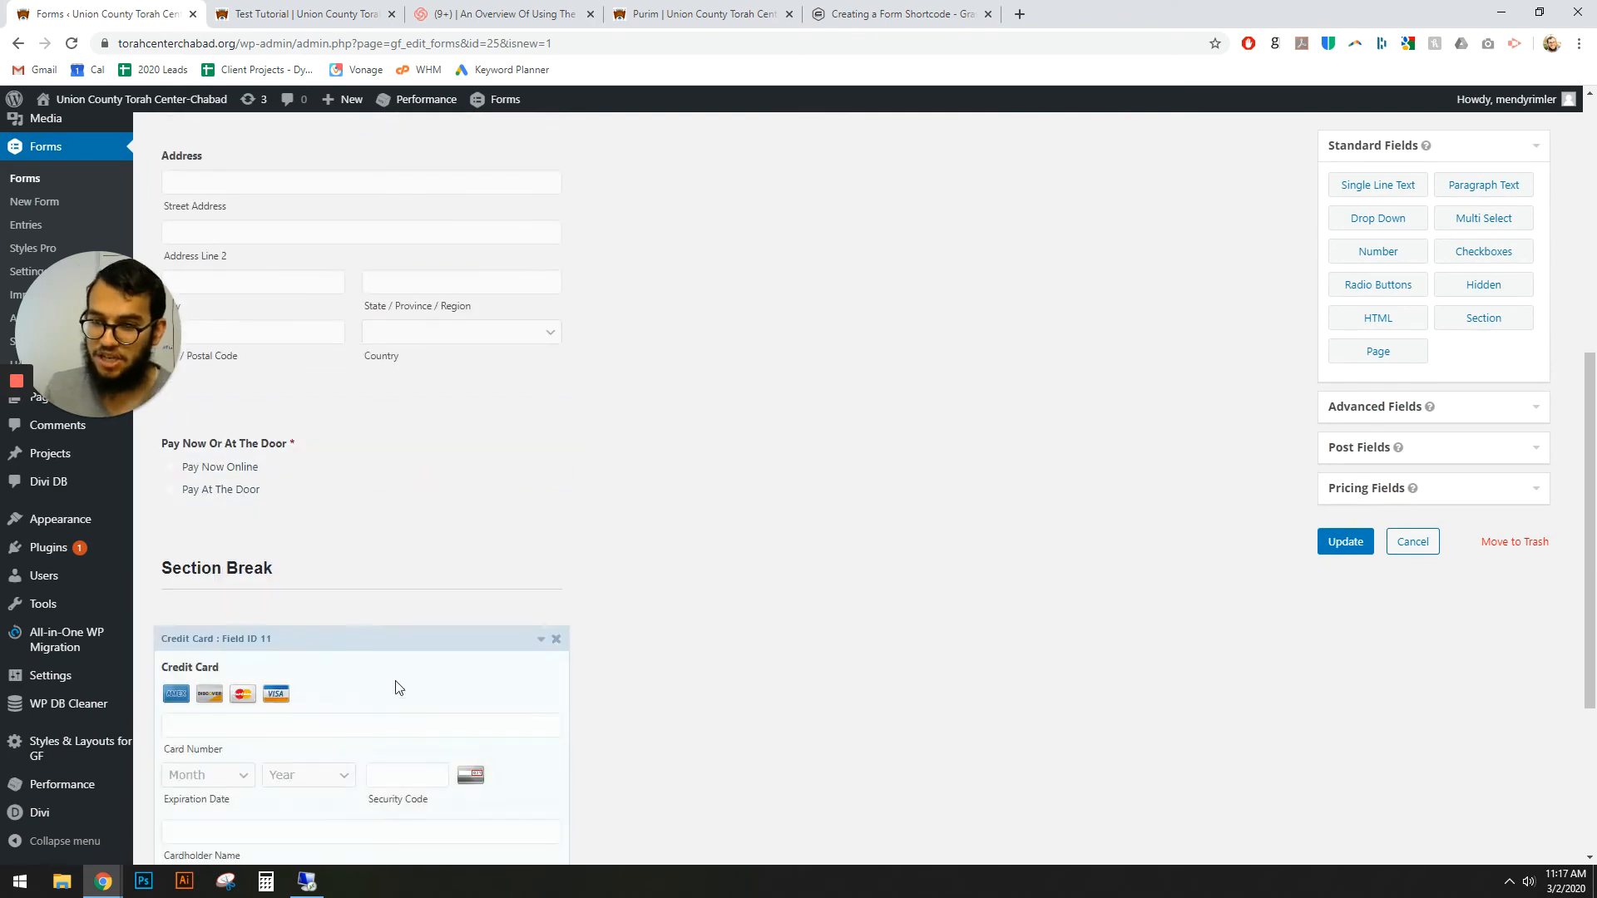
click(324, 606)
triple_click(219, 694)
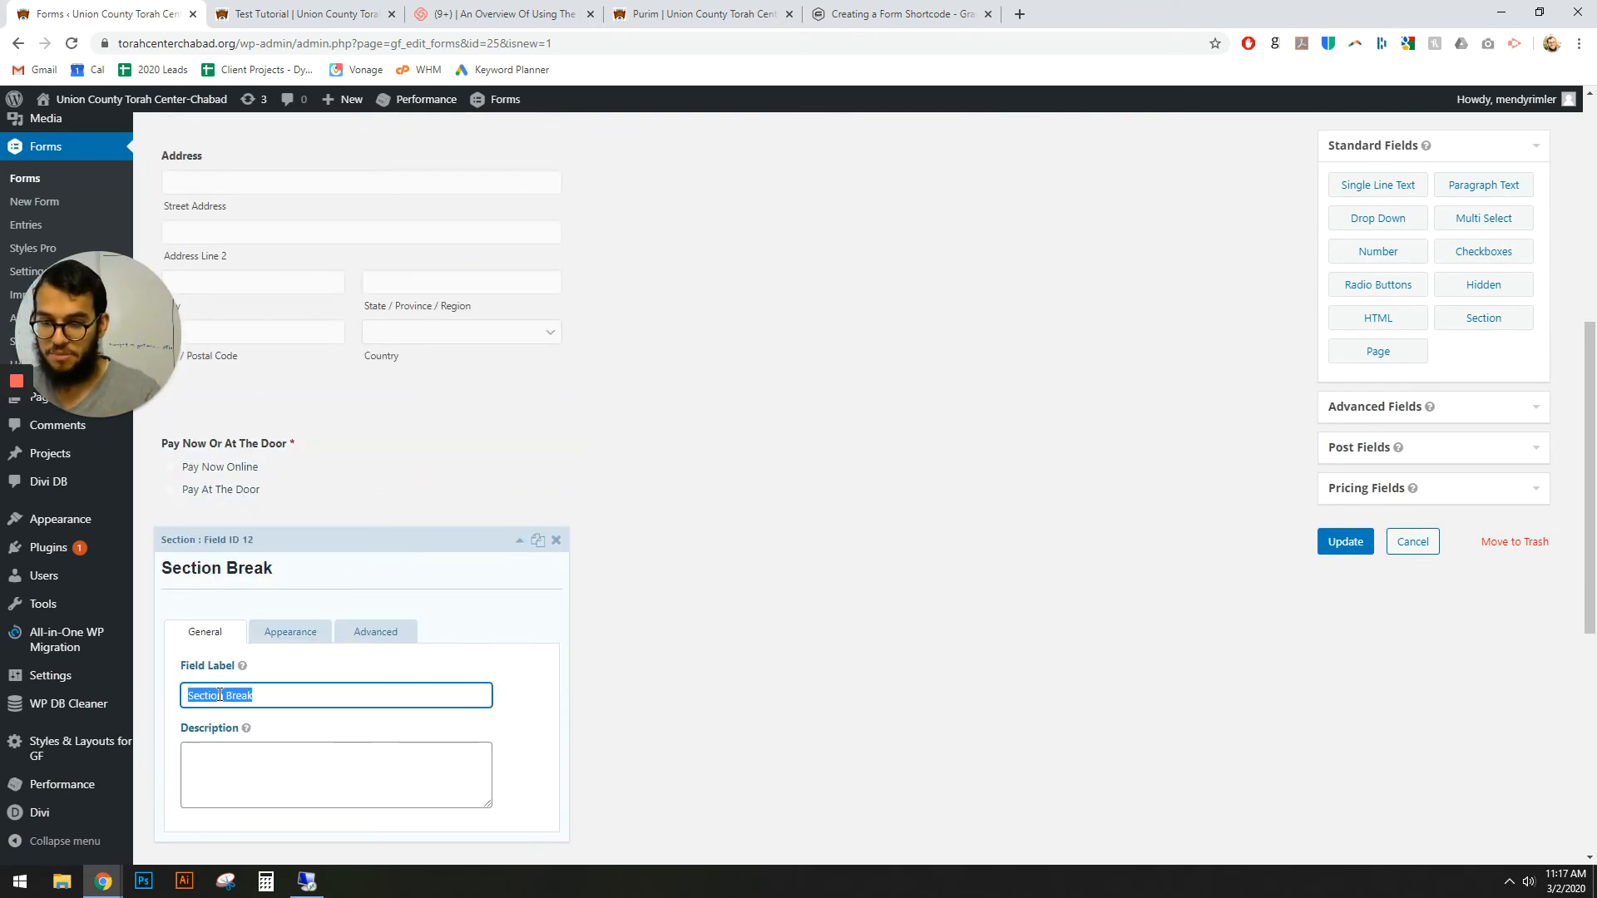
key(BackSpace)
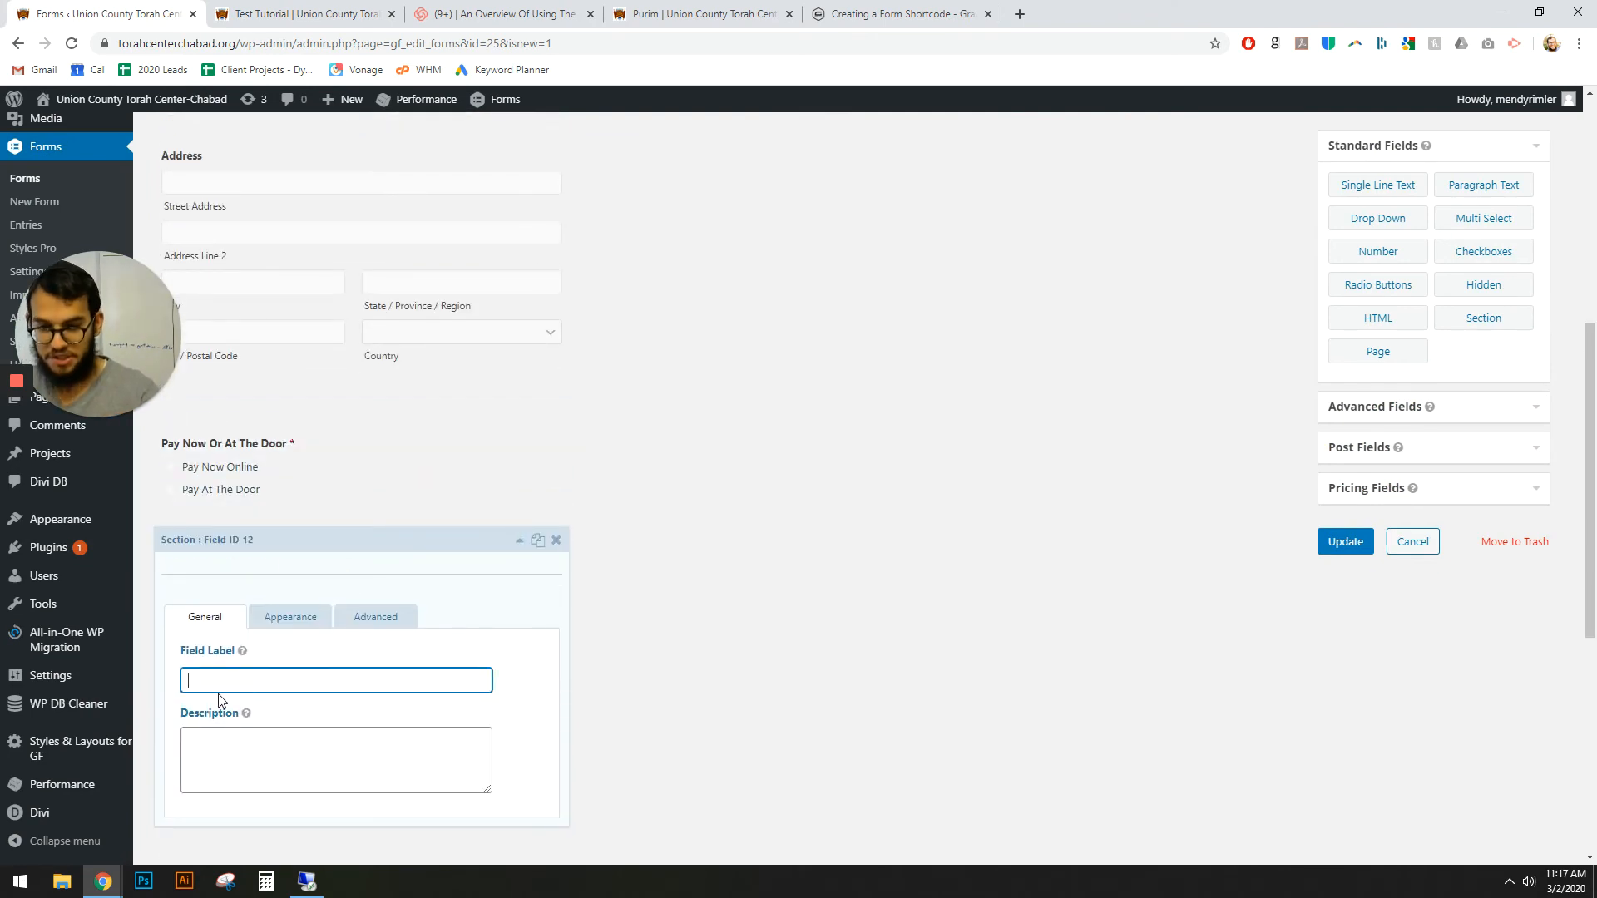
click(519, 541)
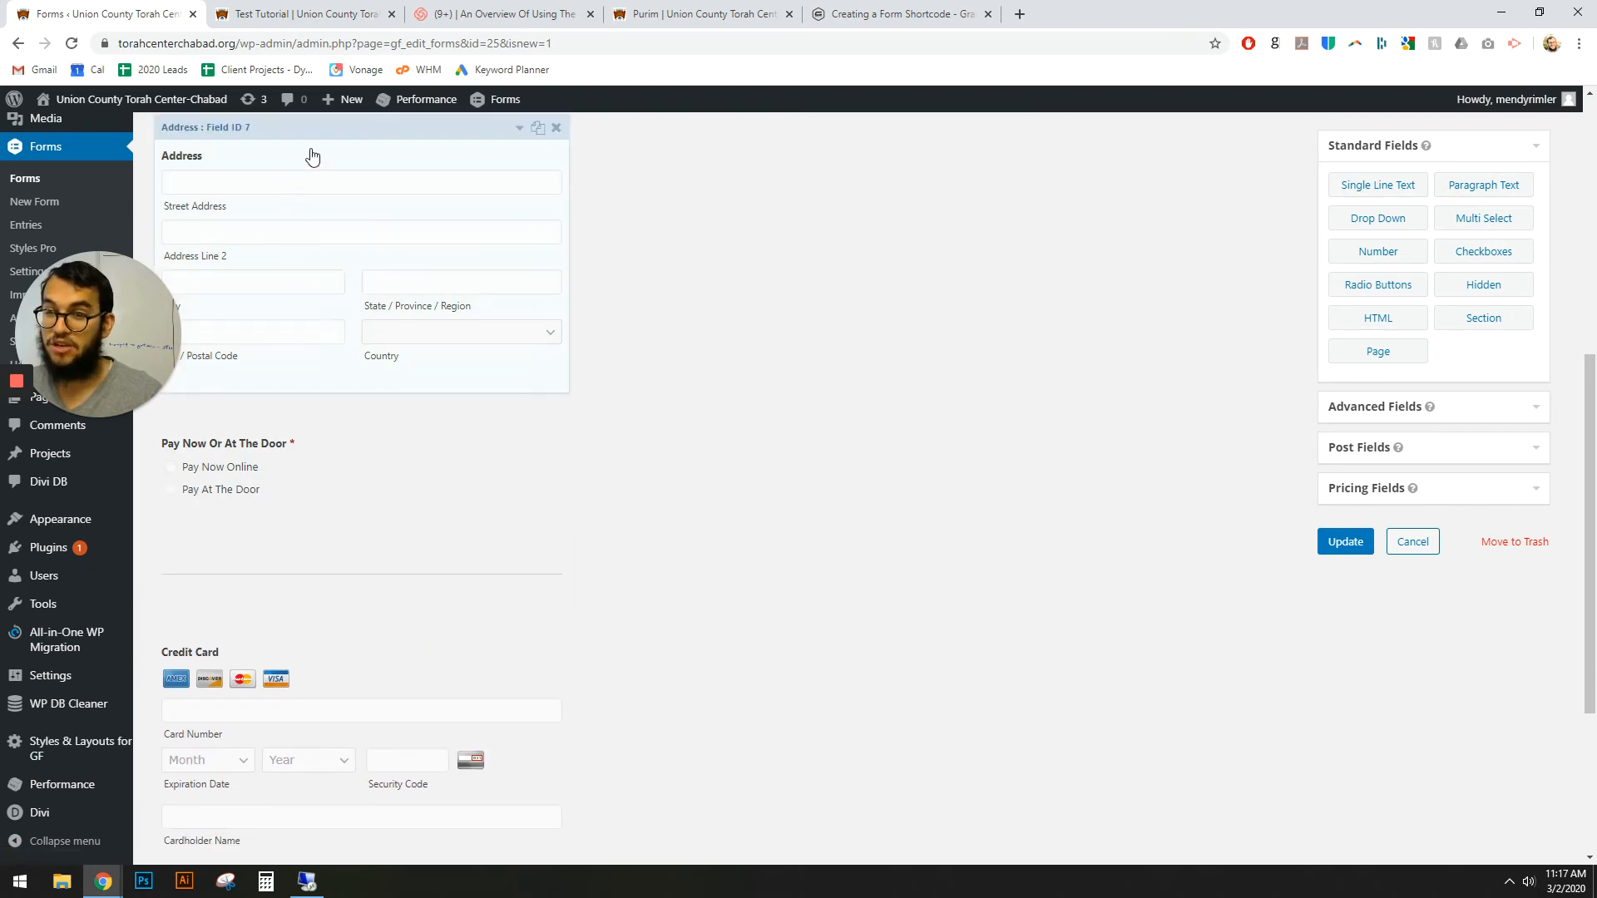
drag(409, 171, 336, 360)
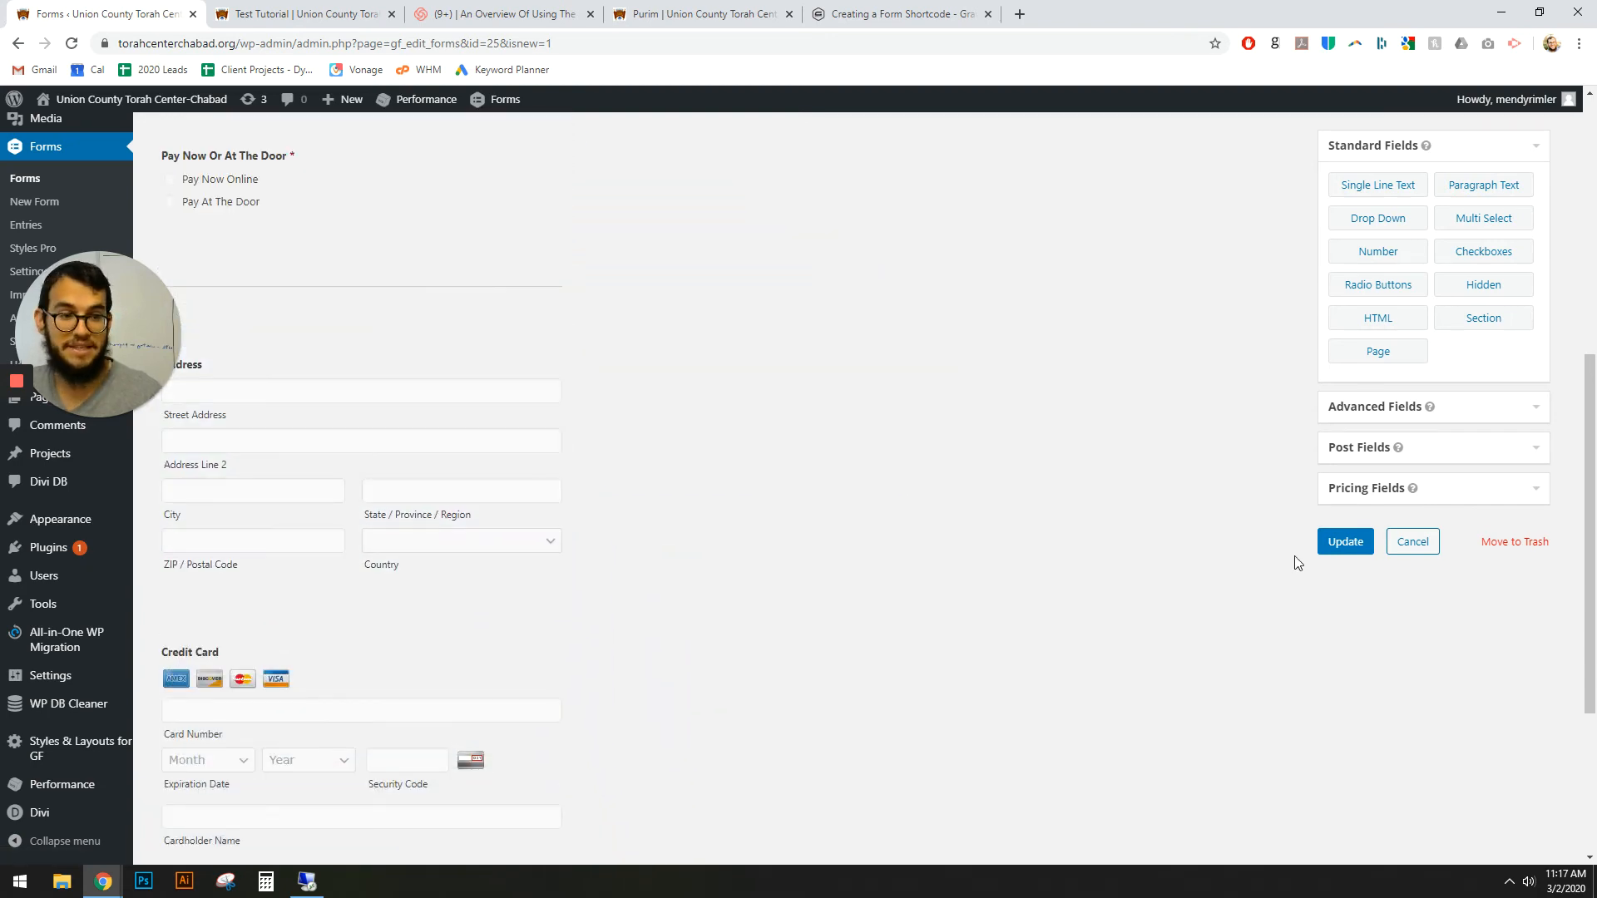
Reload the live Test Tutorial page, choose Pay Now Online and review the address, credit card and product fields
click(321, 7)
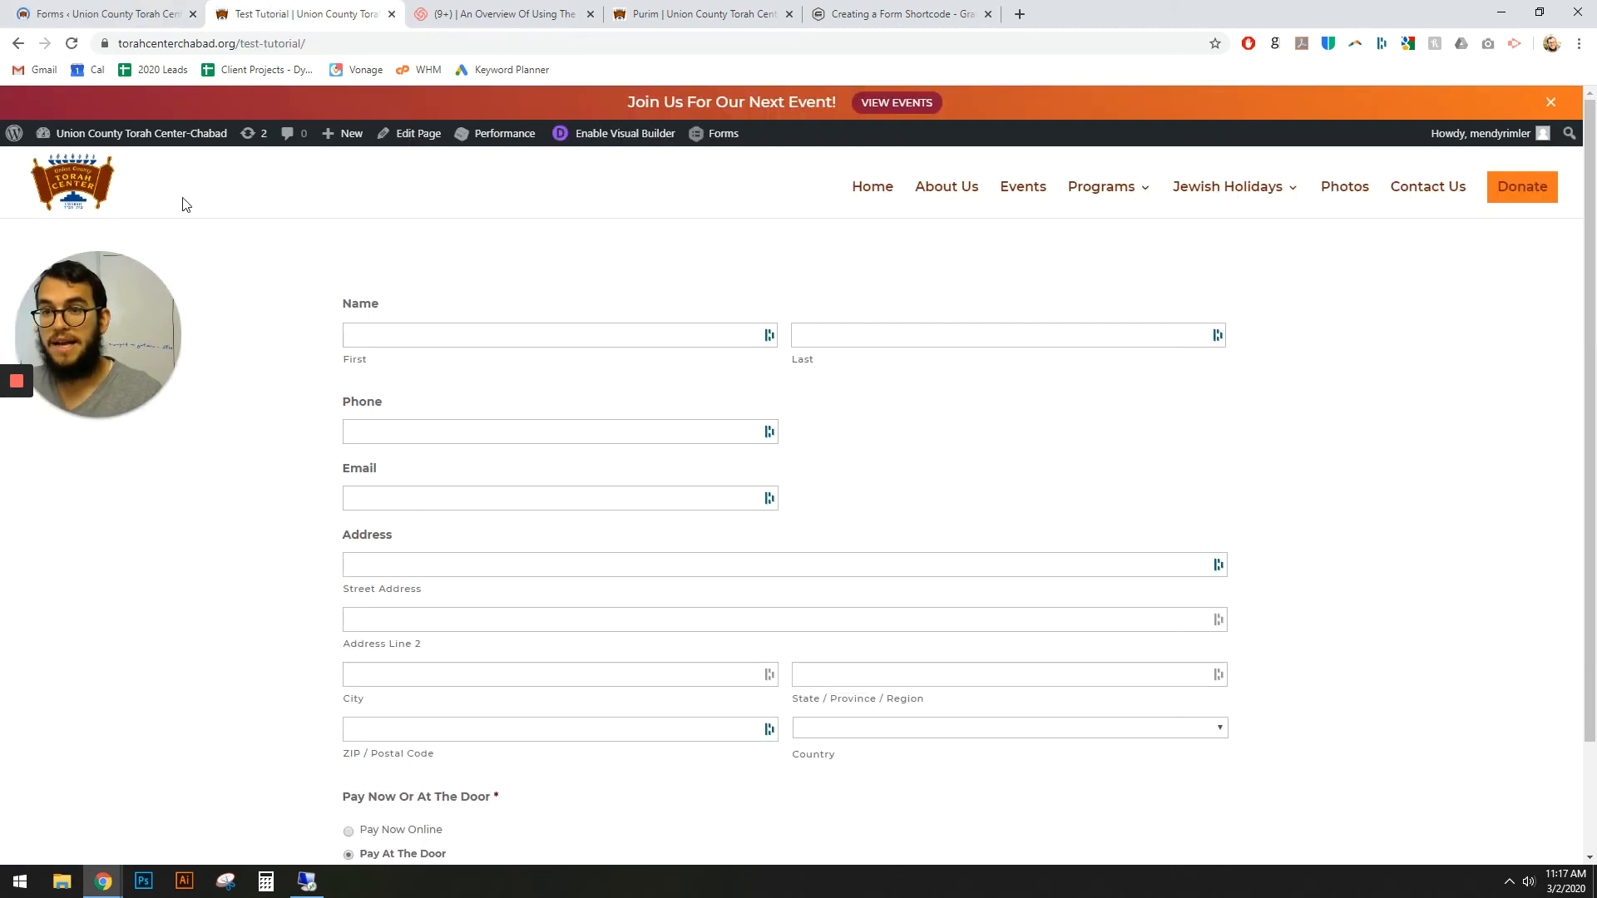
click(80, 46)
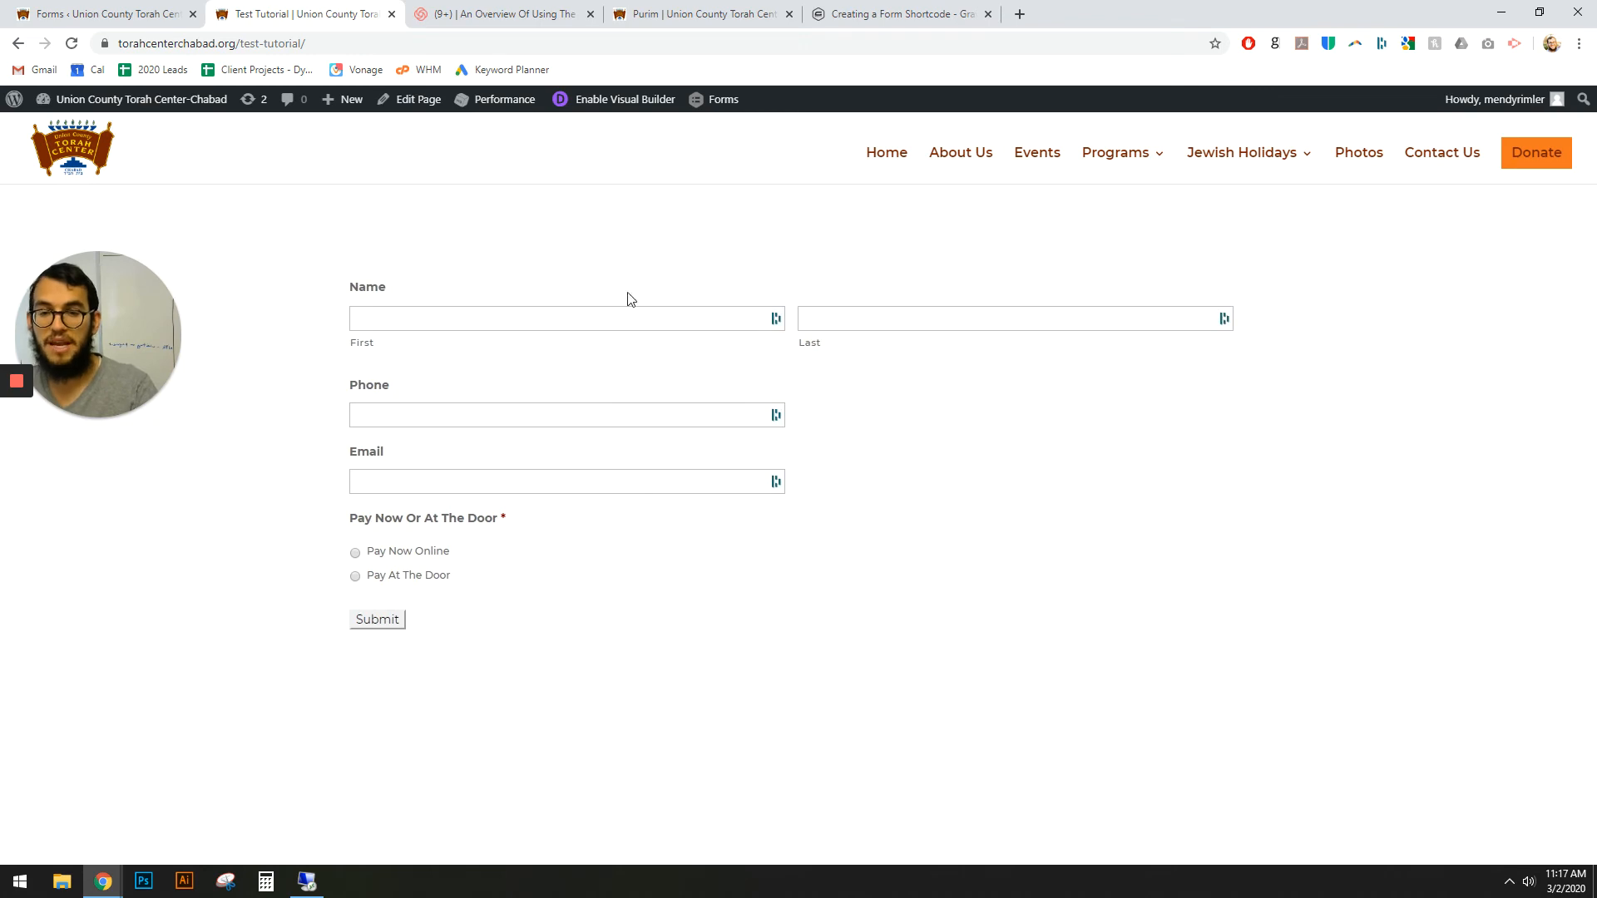
click(428, 589)
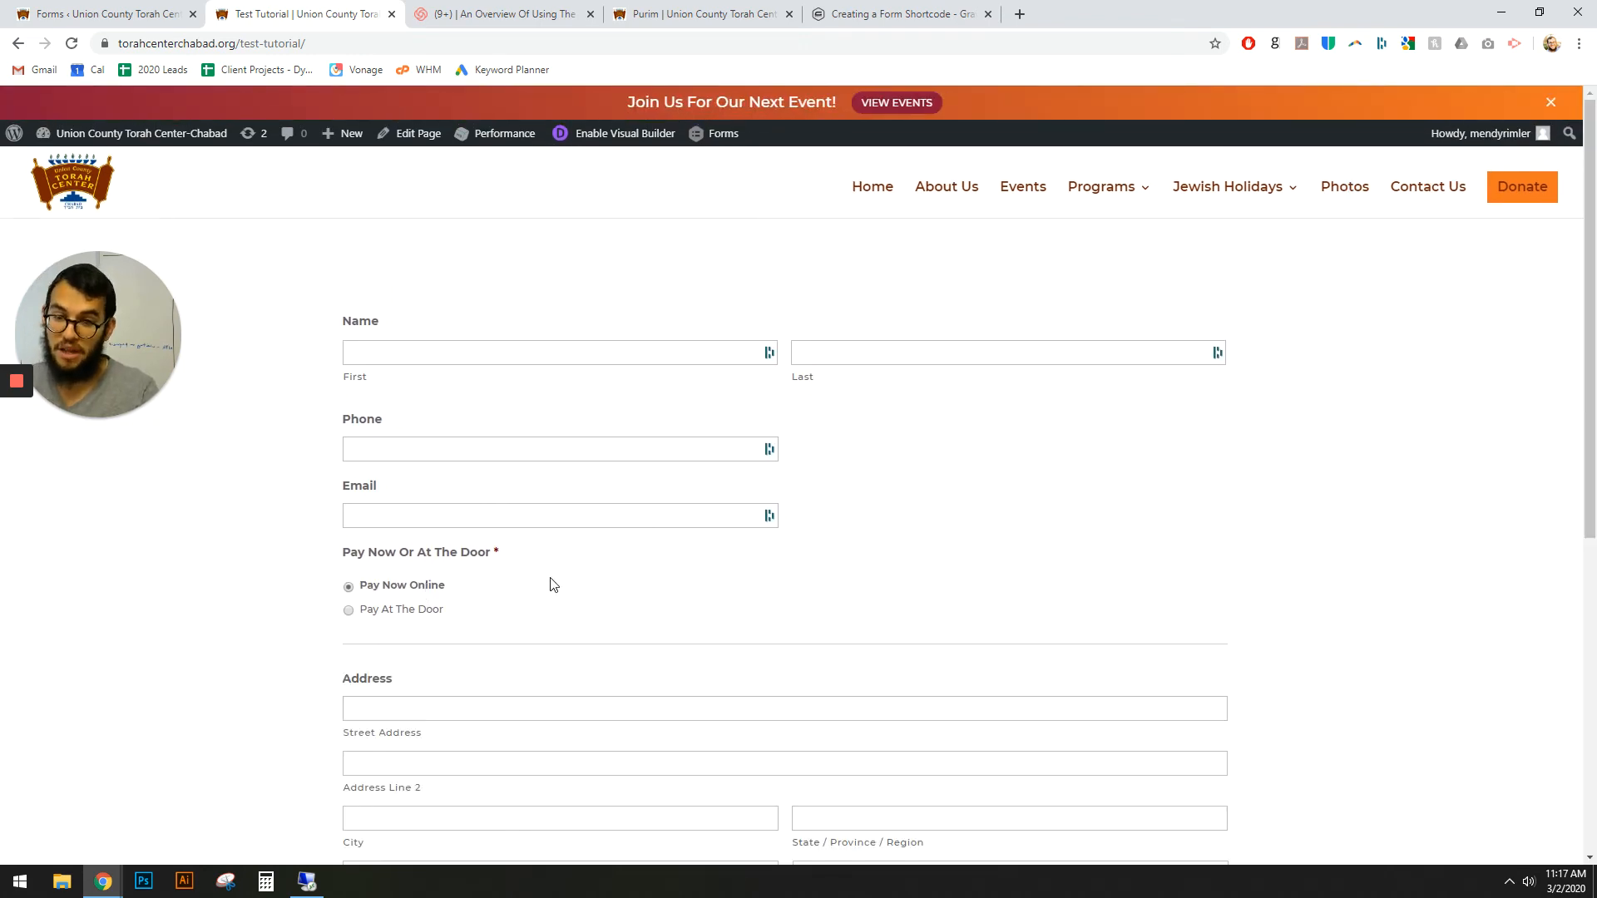
scroll(457, 613, down, 4)
scroll(425, 678, down, 2)
scroll(428, 691, down, 1)
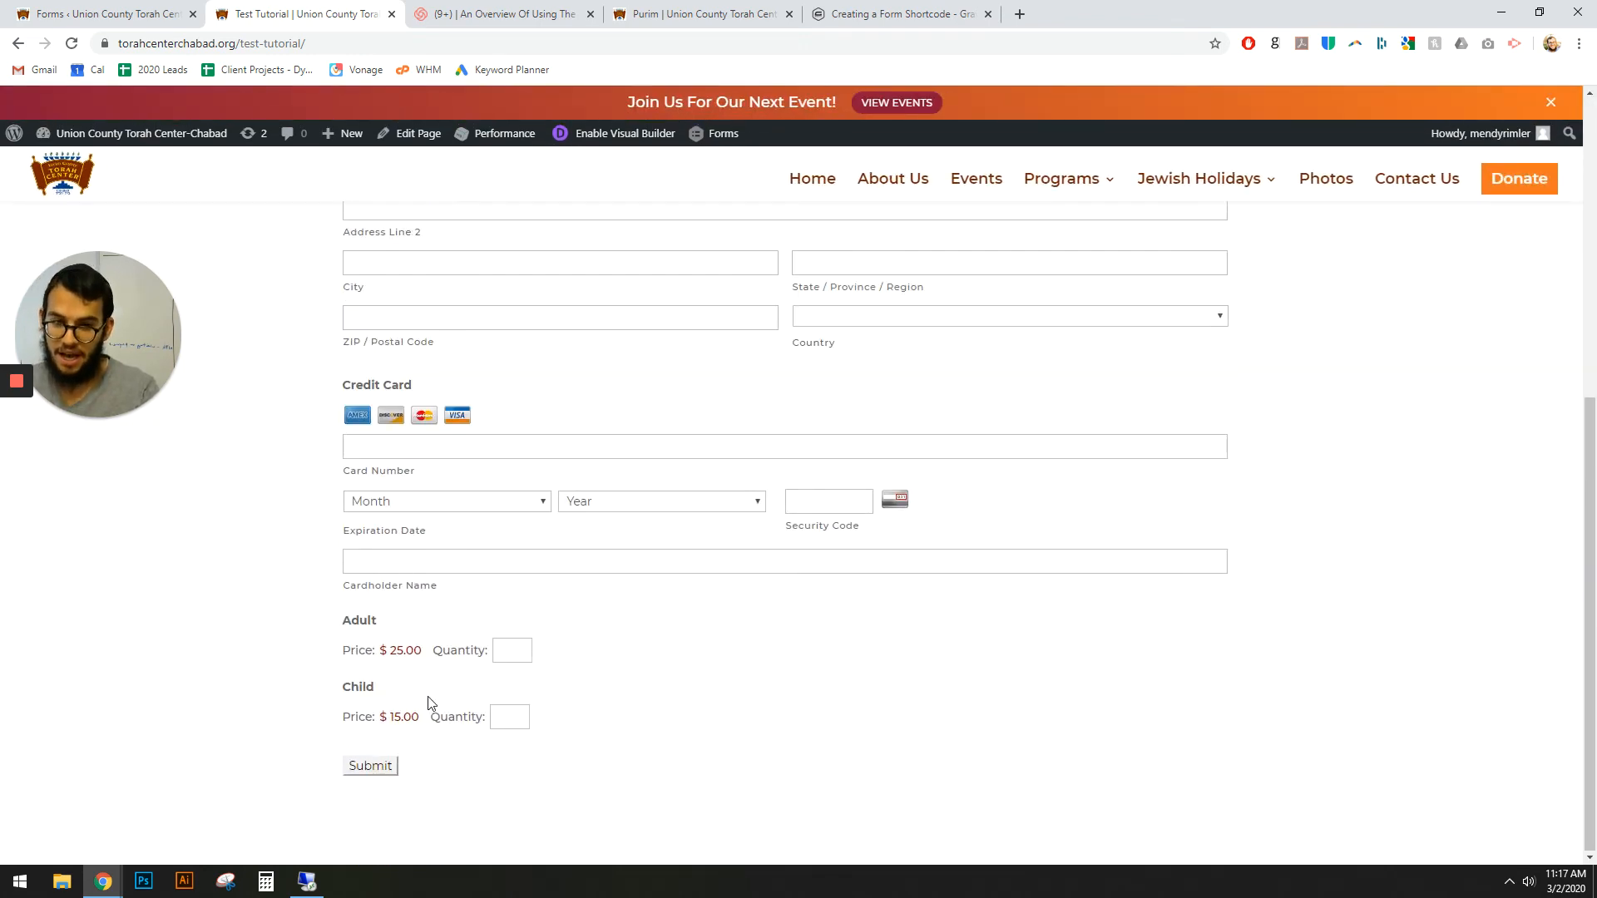
Add a Total pricing field below the Child product in the form and update the form
click(108, 13)
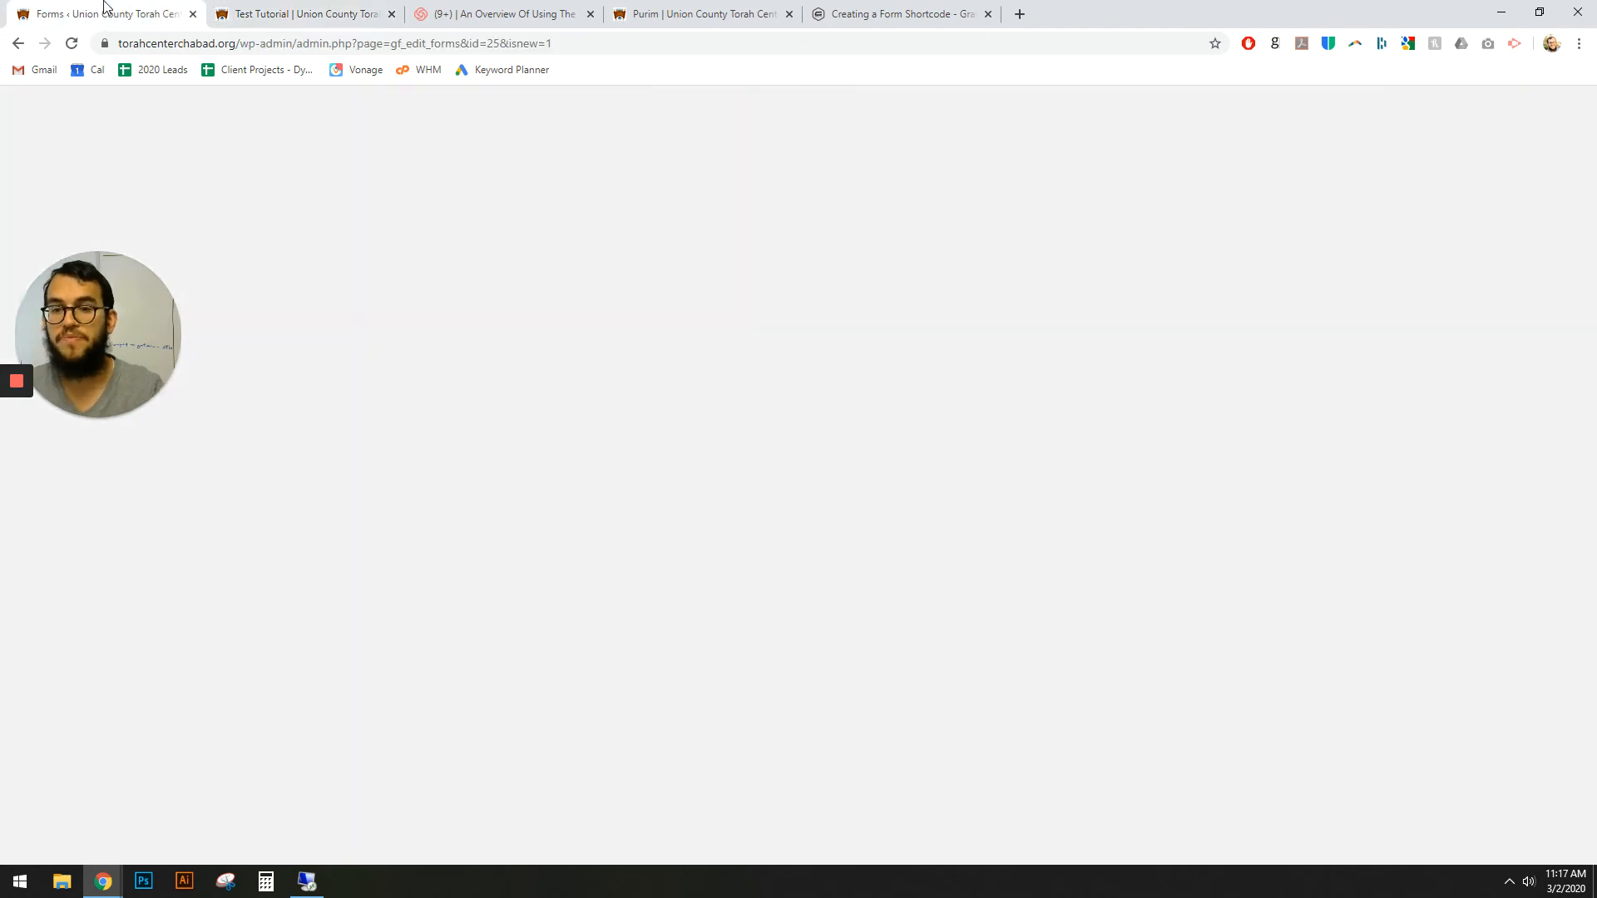
scroll(436, 429, down, 6)
scroll(485, 438, down, 4)
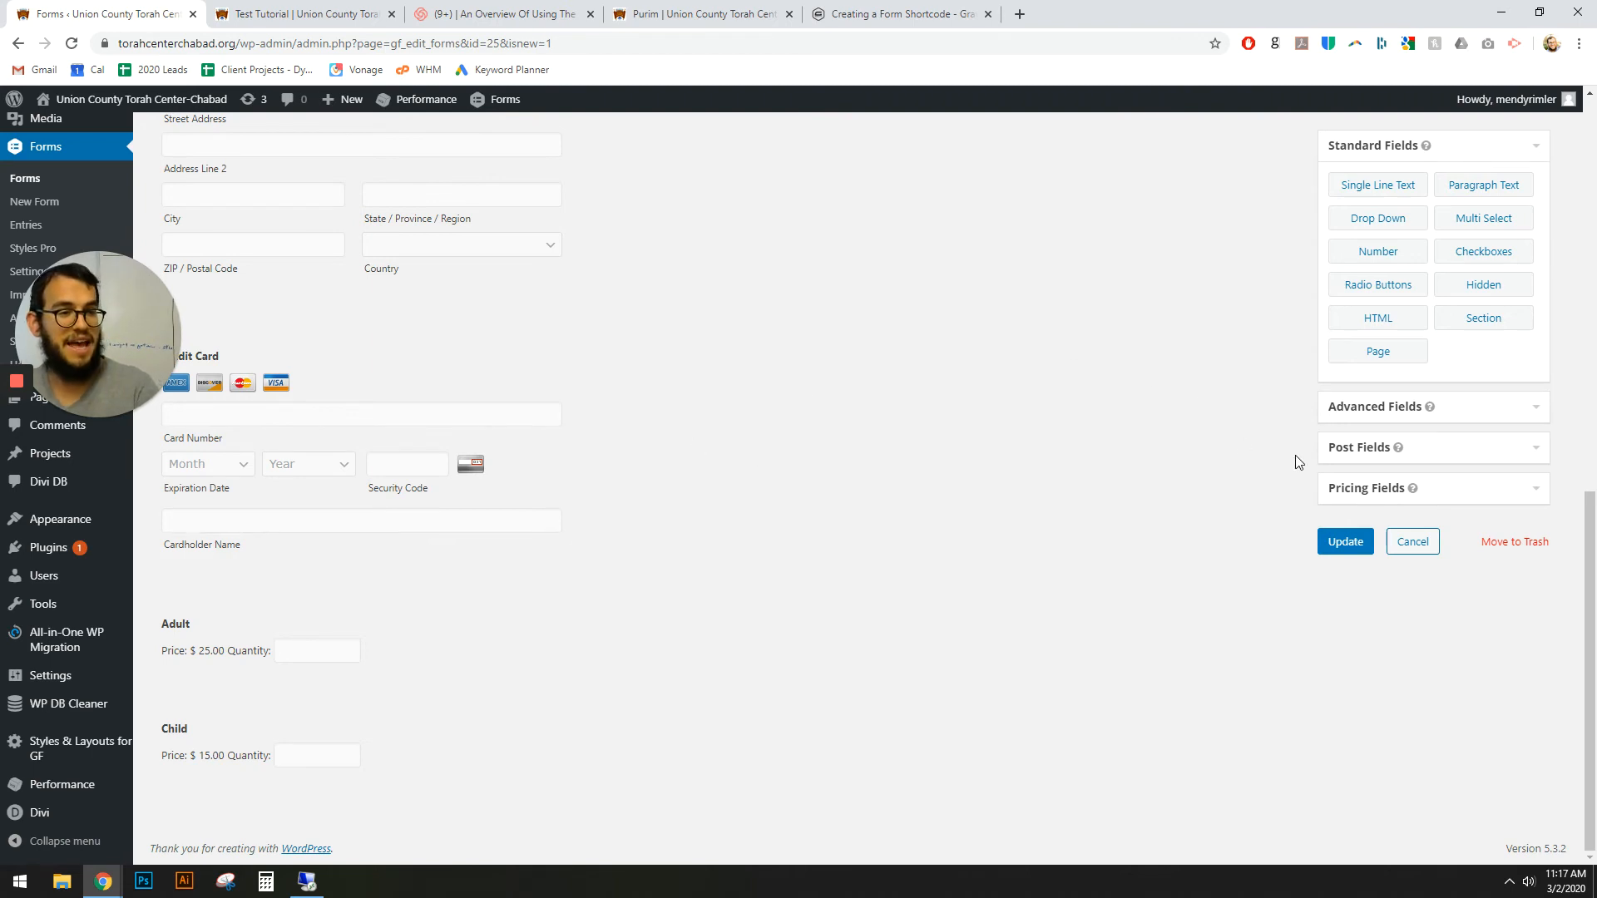
click(1414, 489)
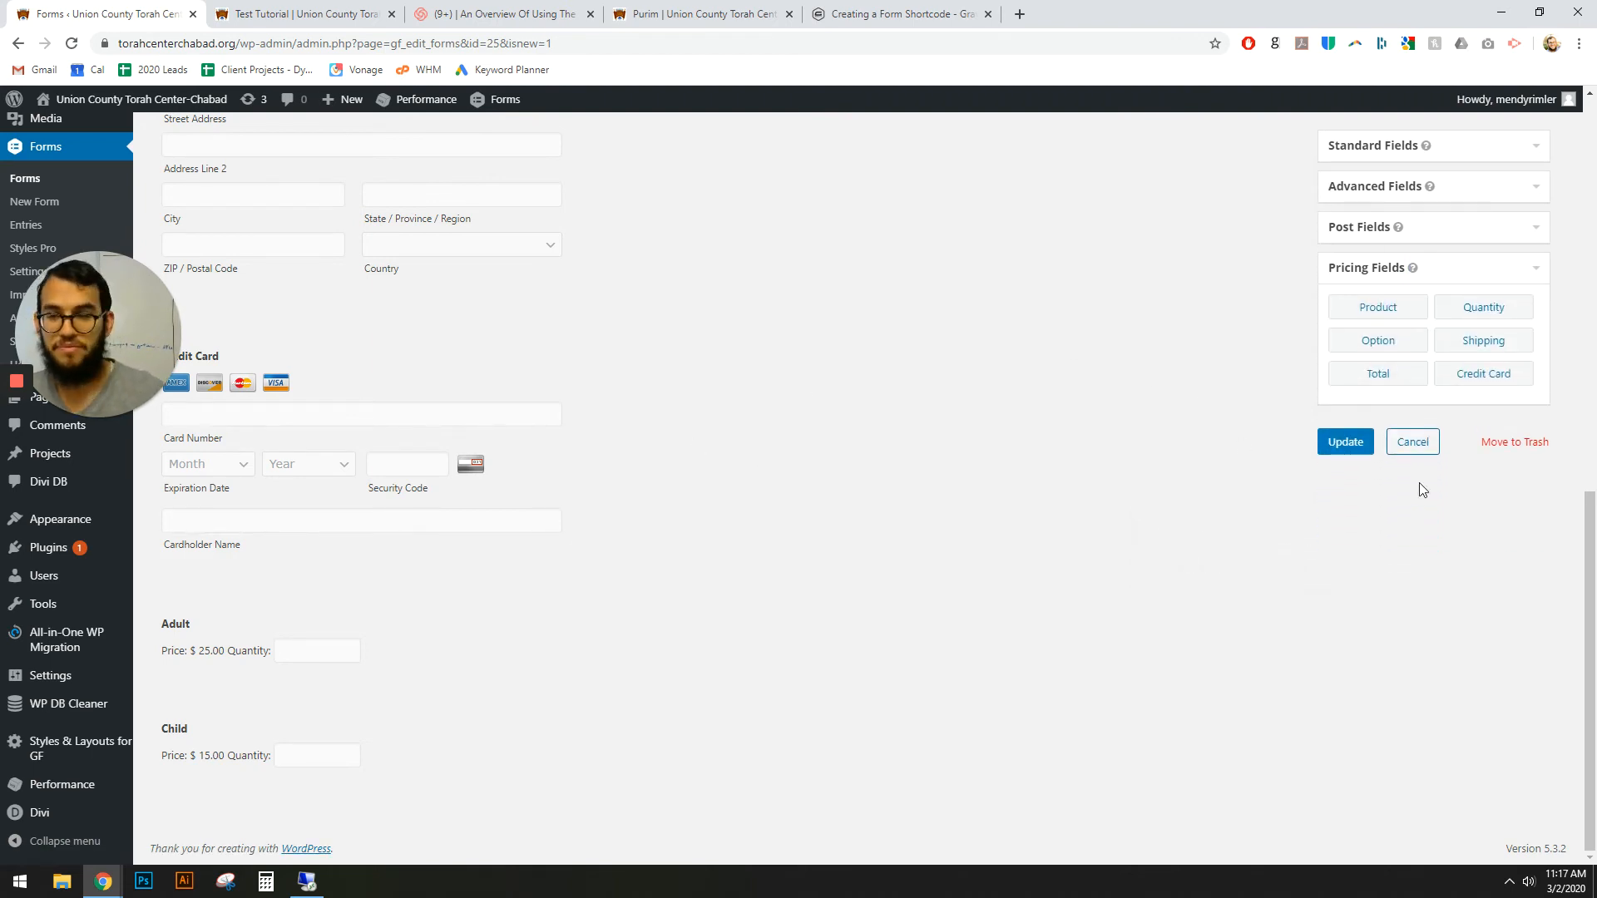
drag(1387, 388, 233, 805)
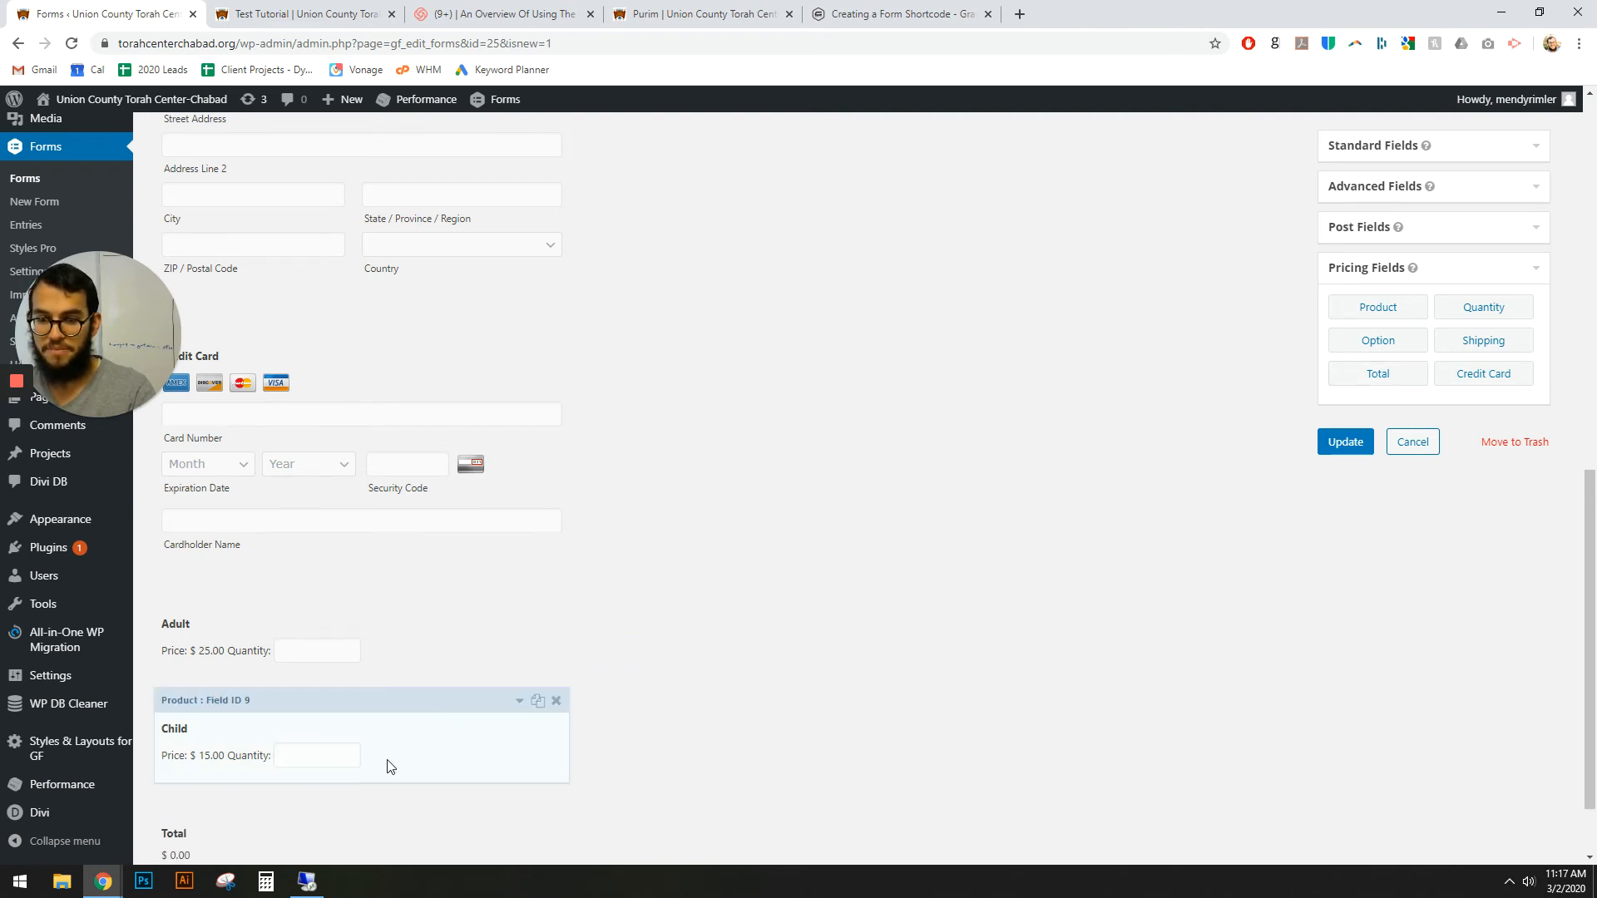
scroll(388, 766, down, 2)
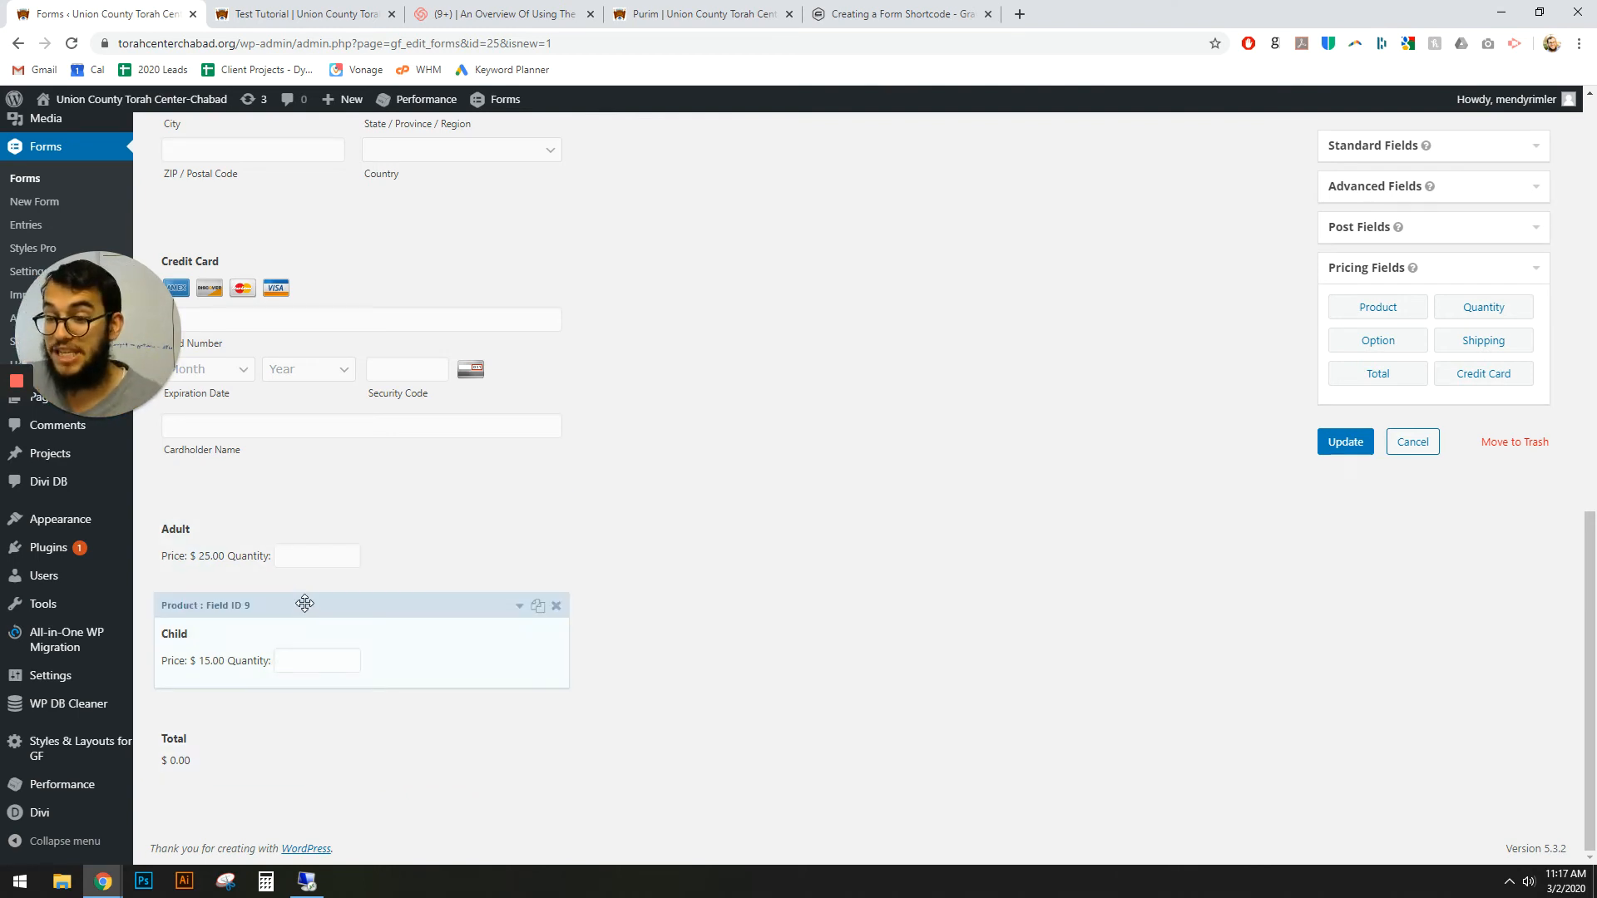
click(1335, 443)
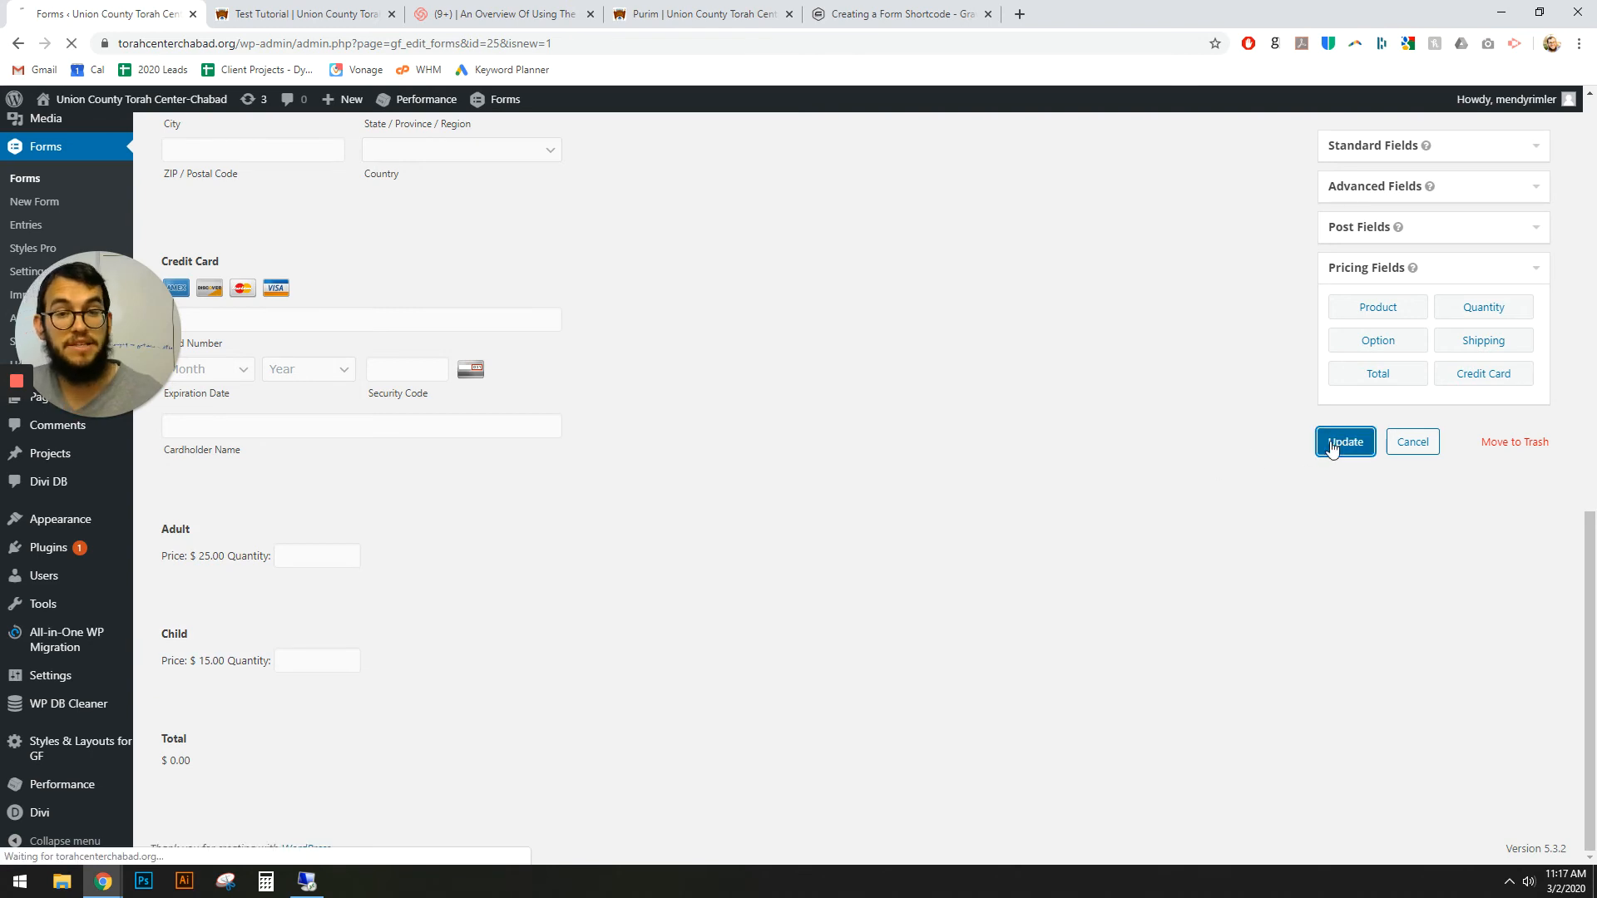
Reload the live Test Tutorial page, choose Pay Now Online and test the total with an Adult quantity of 5
click(306, 14)
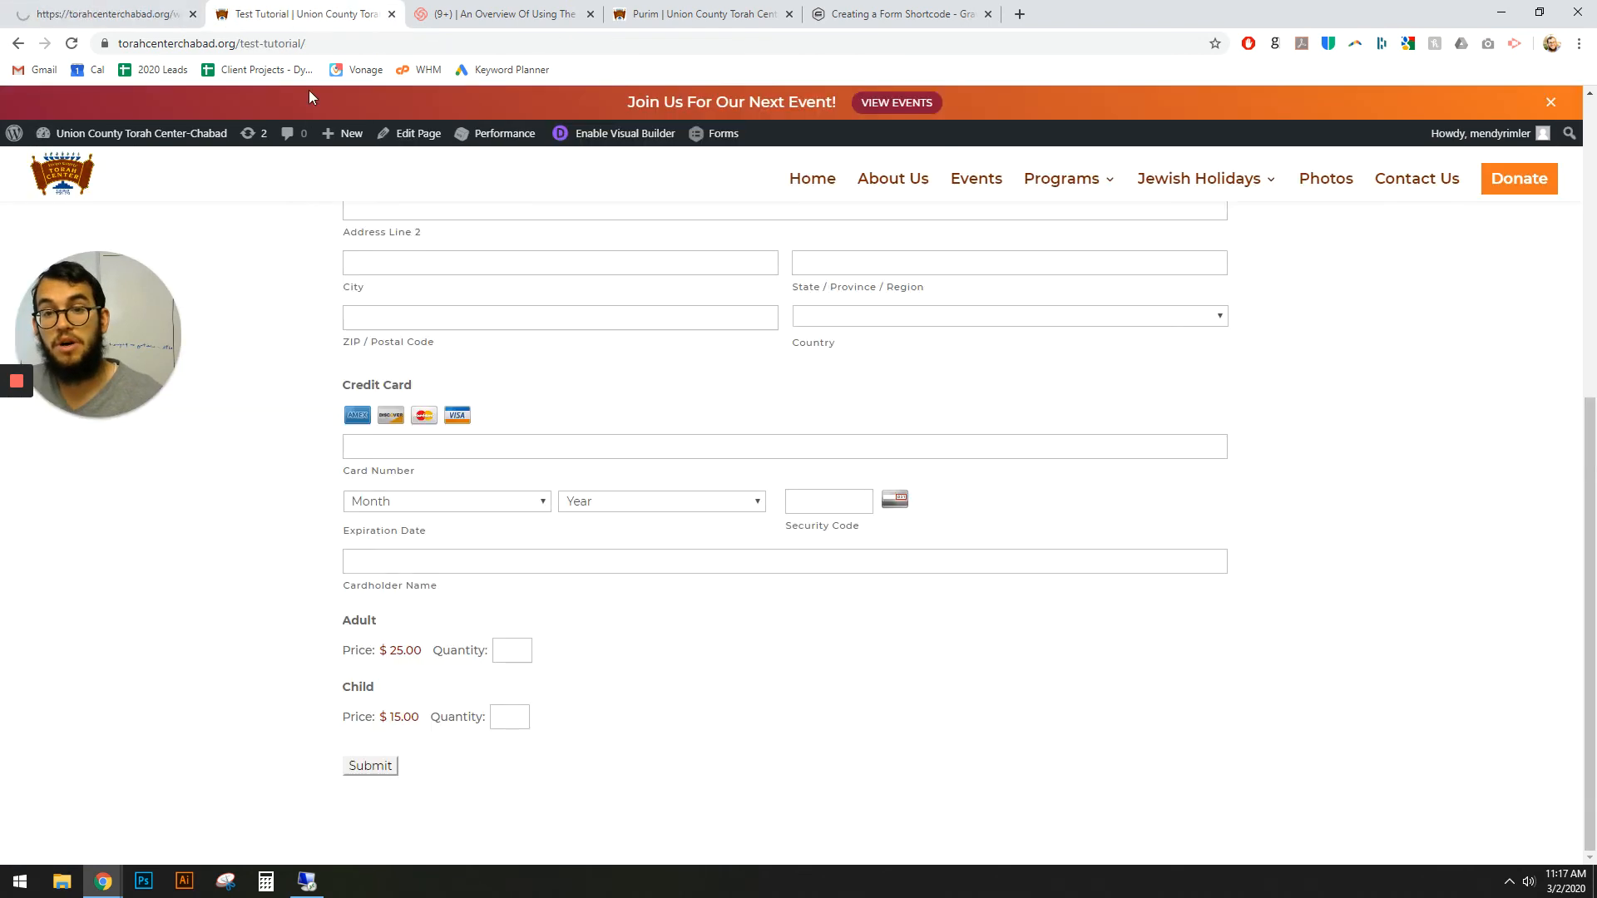
click(71, 43)
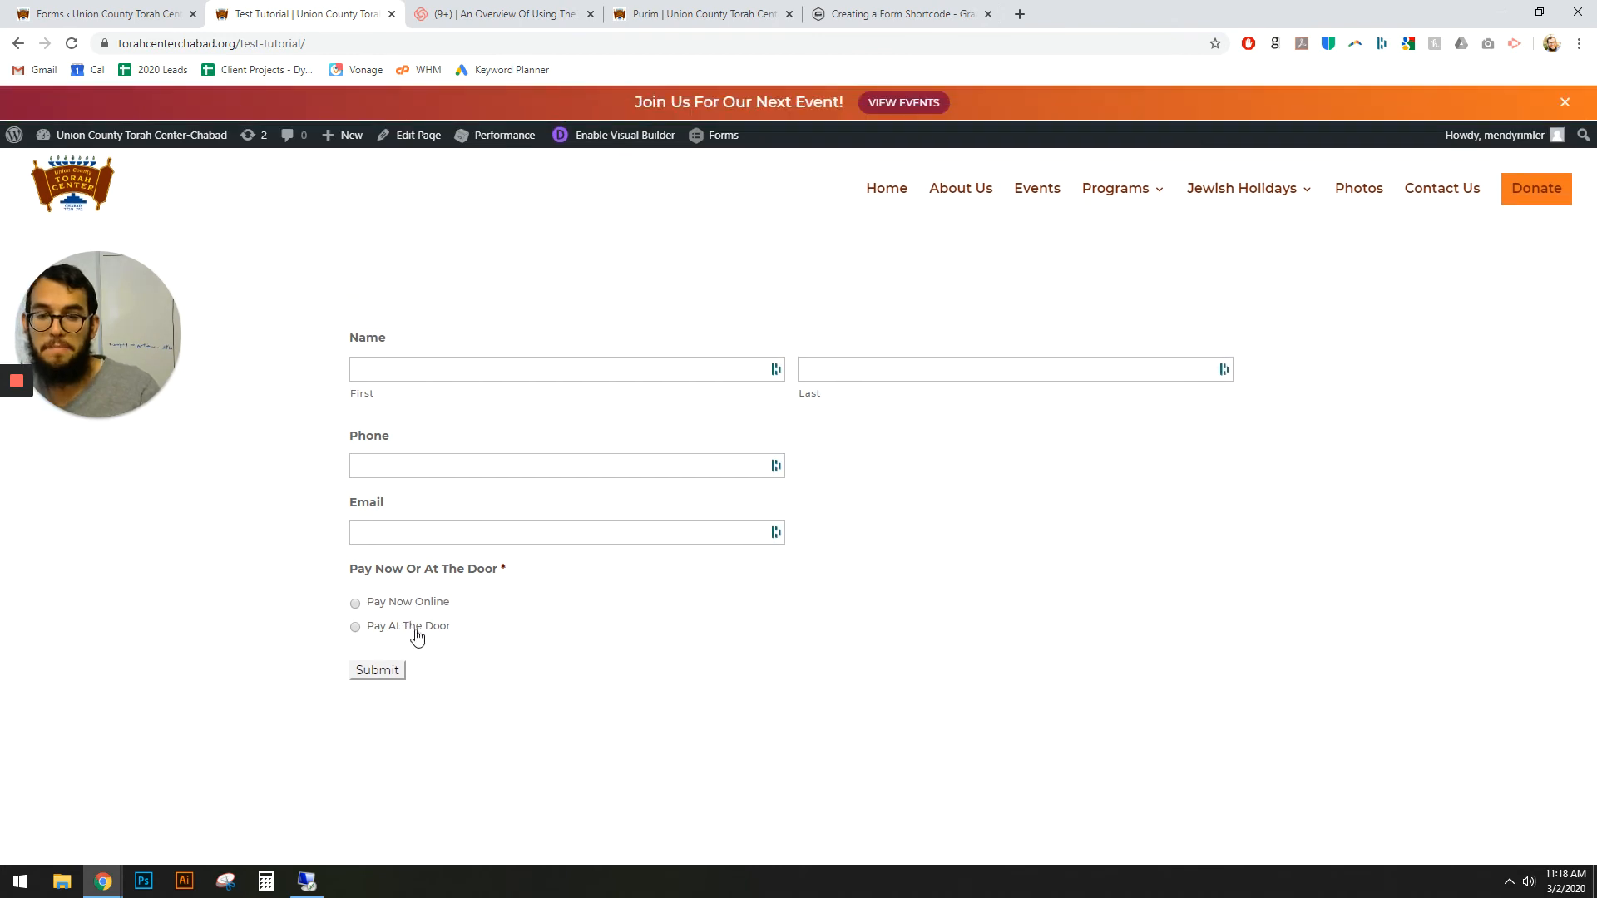
click(370, 552)
scroll(566, 624, down, 6)
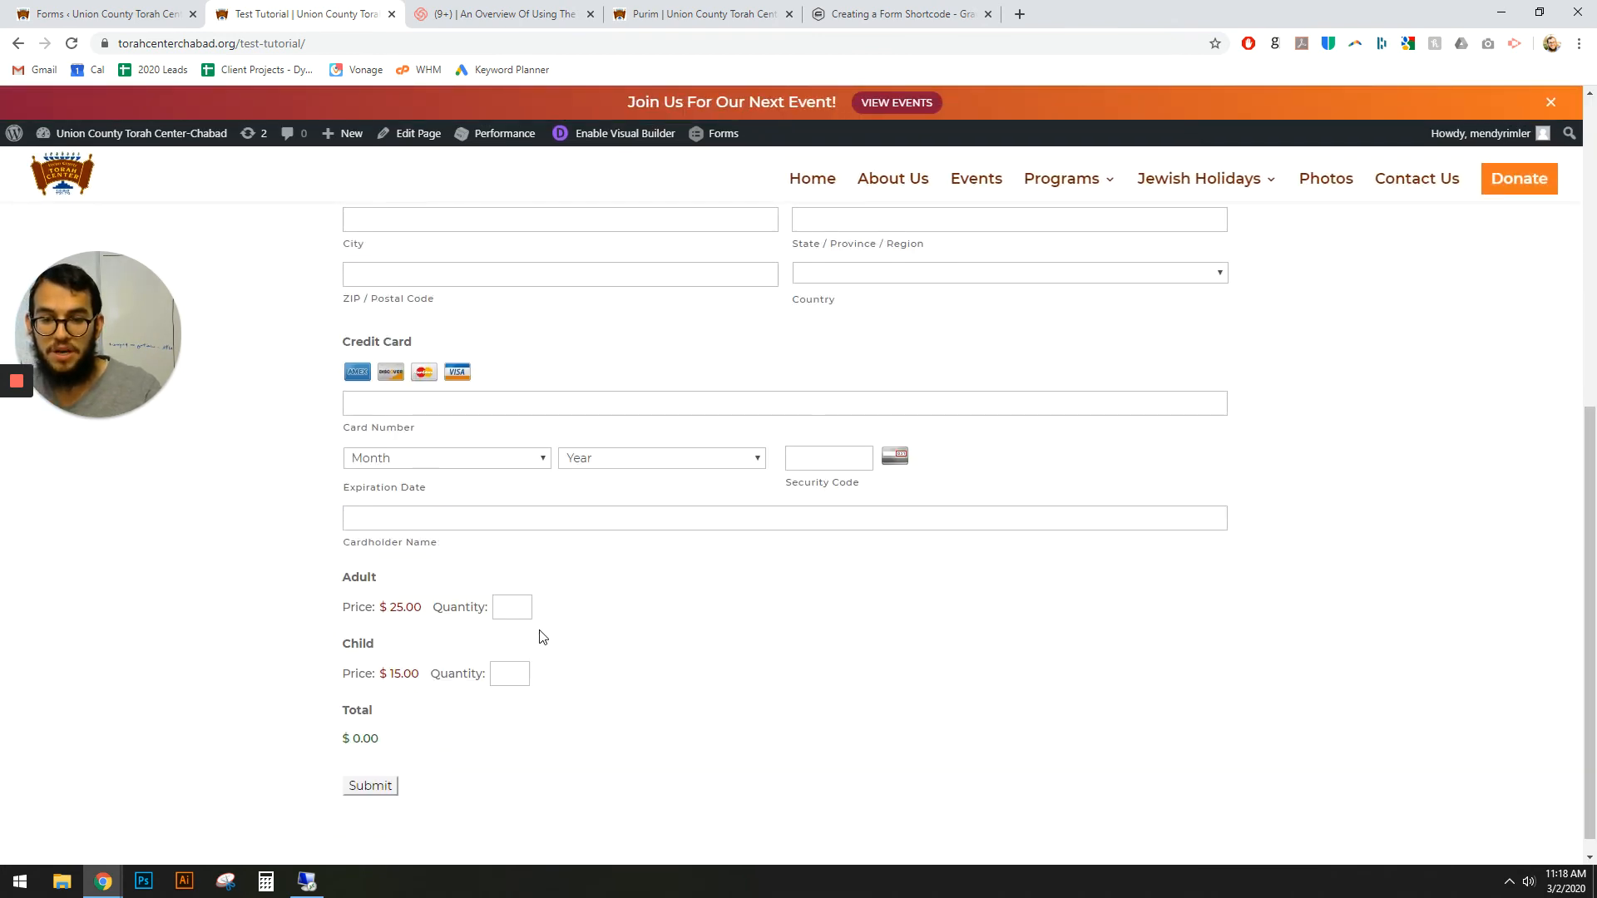
click(511, 614)
text(5)
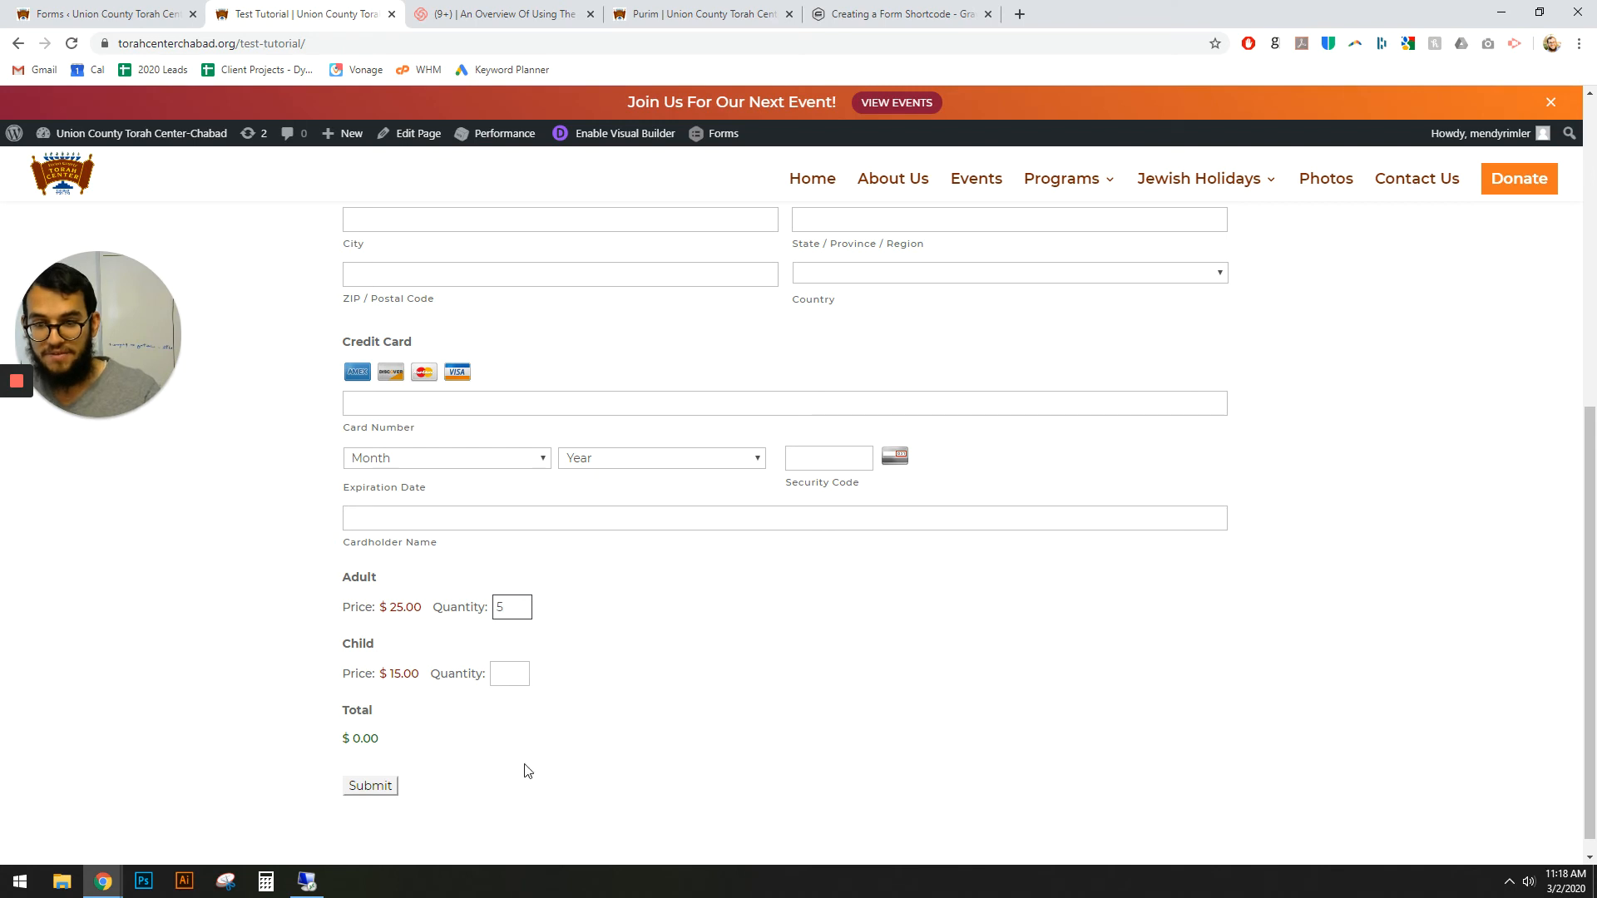
triple_click(377, 735)
click(384, 736)
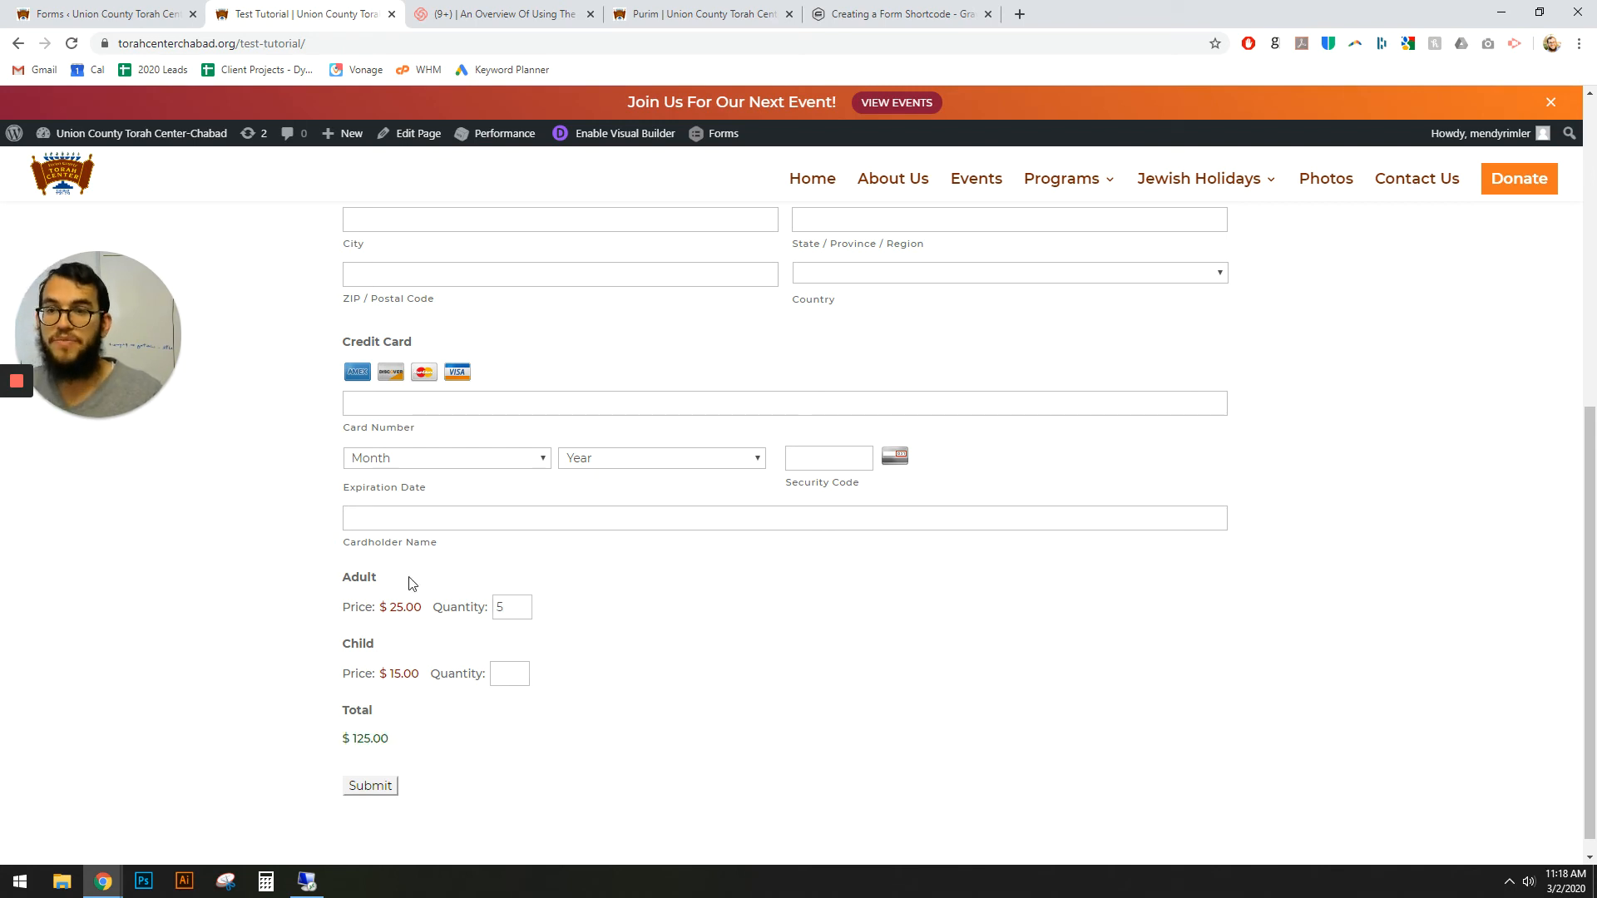
Create an Authorize.Net feed in the form's settings with the transaction type Products and Services
click(109, 12)
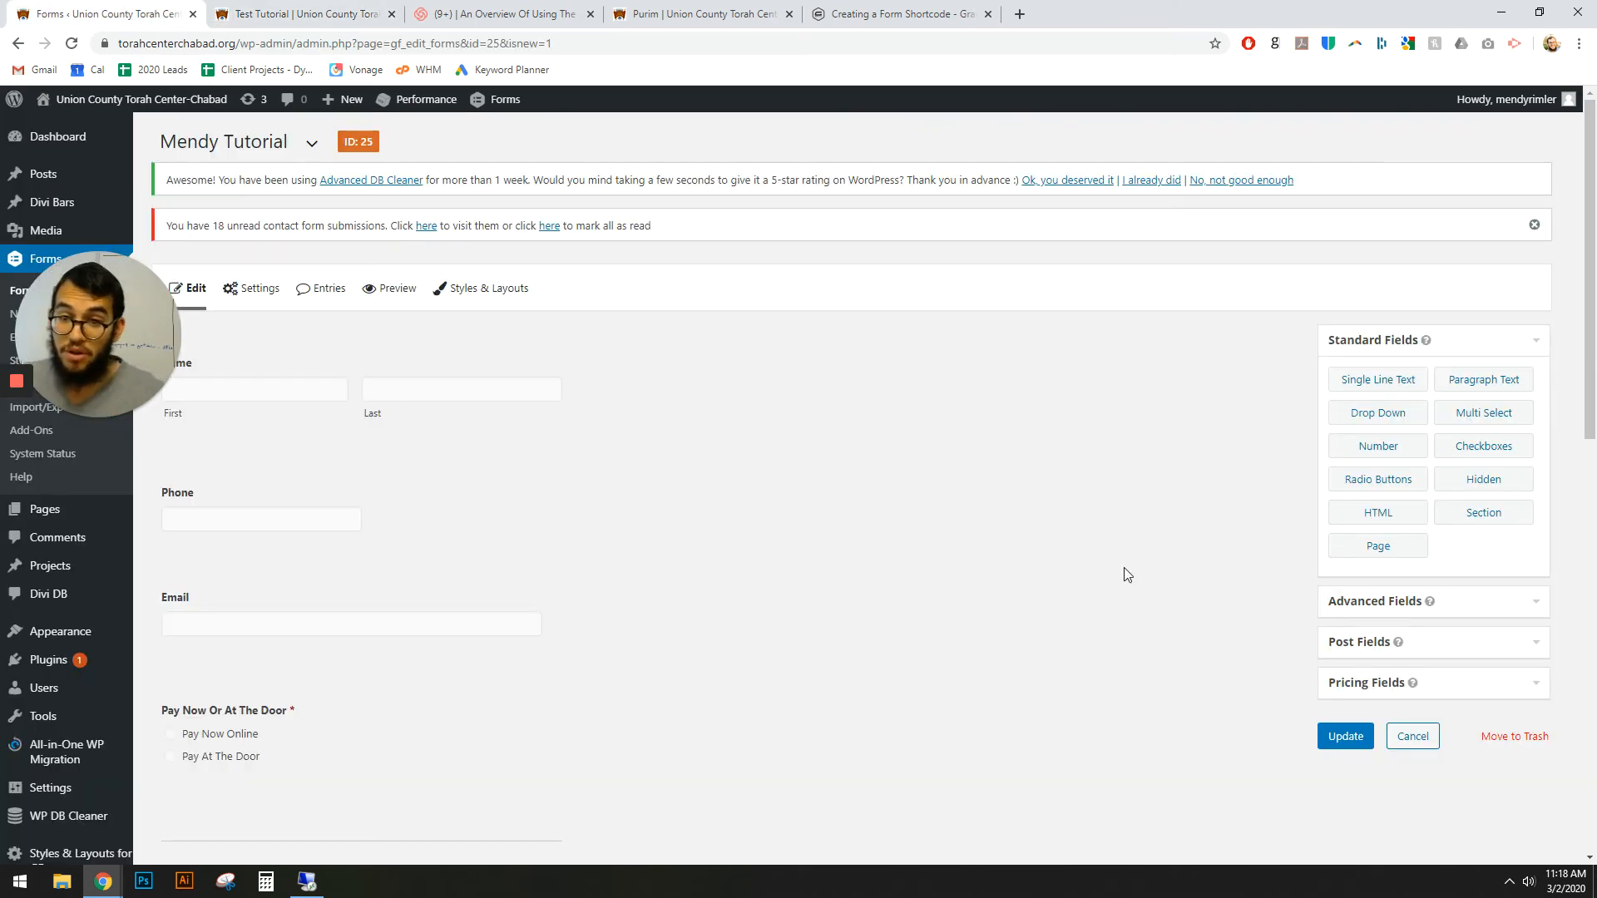
mouse_move(265, 293)
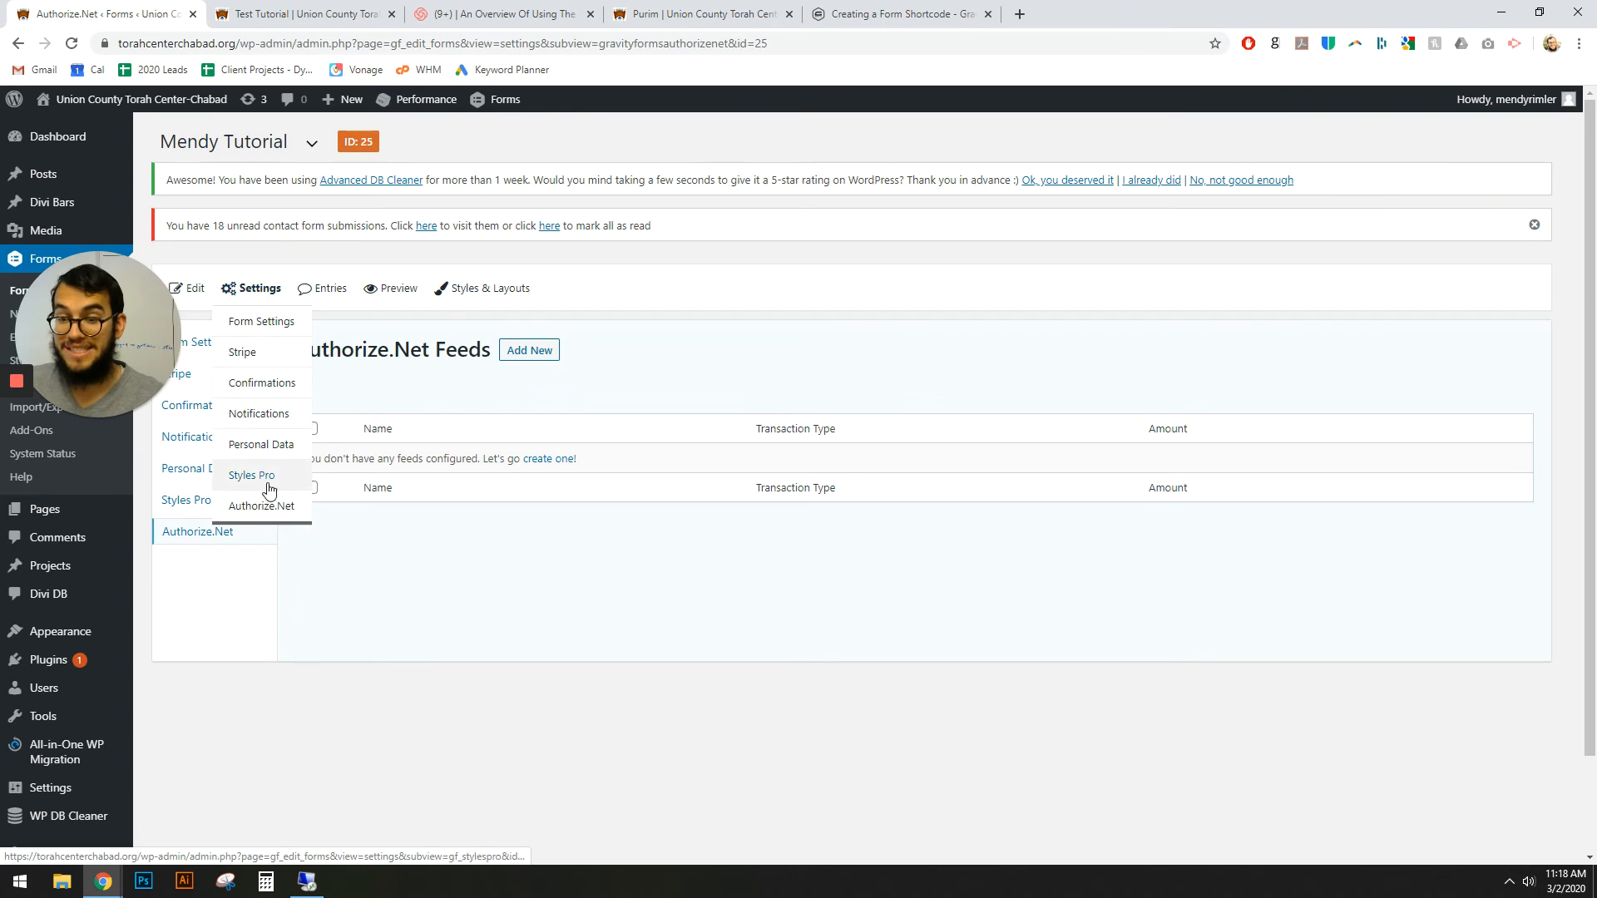
click(549, 459)
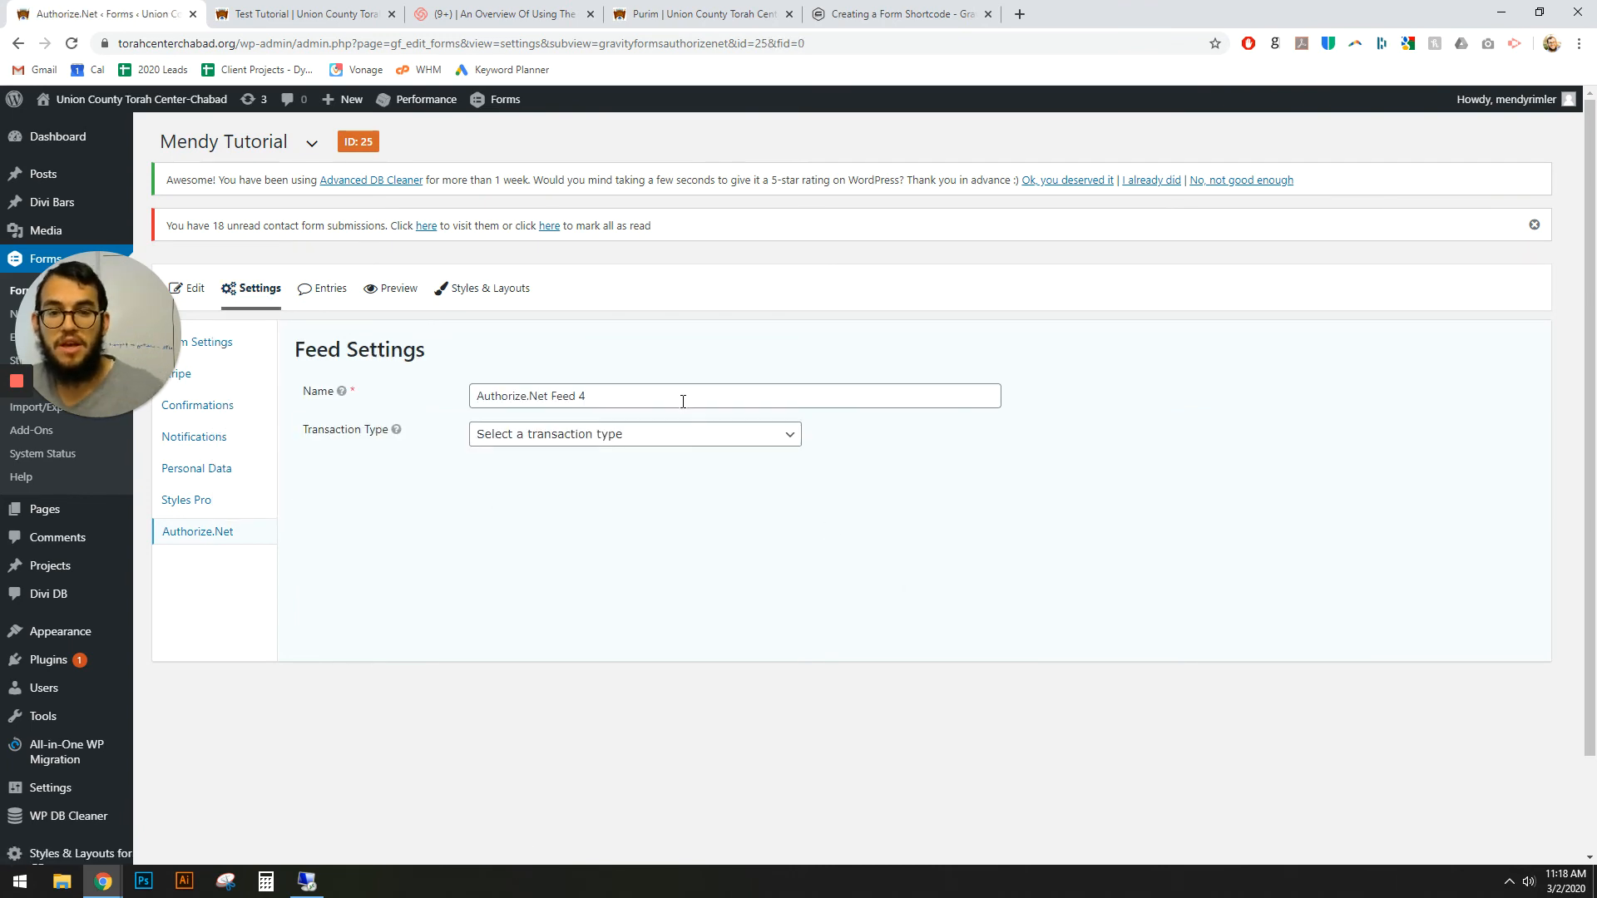
triple_click(668, 400)
click(687, 395)
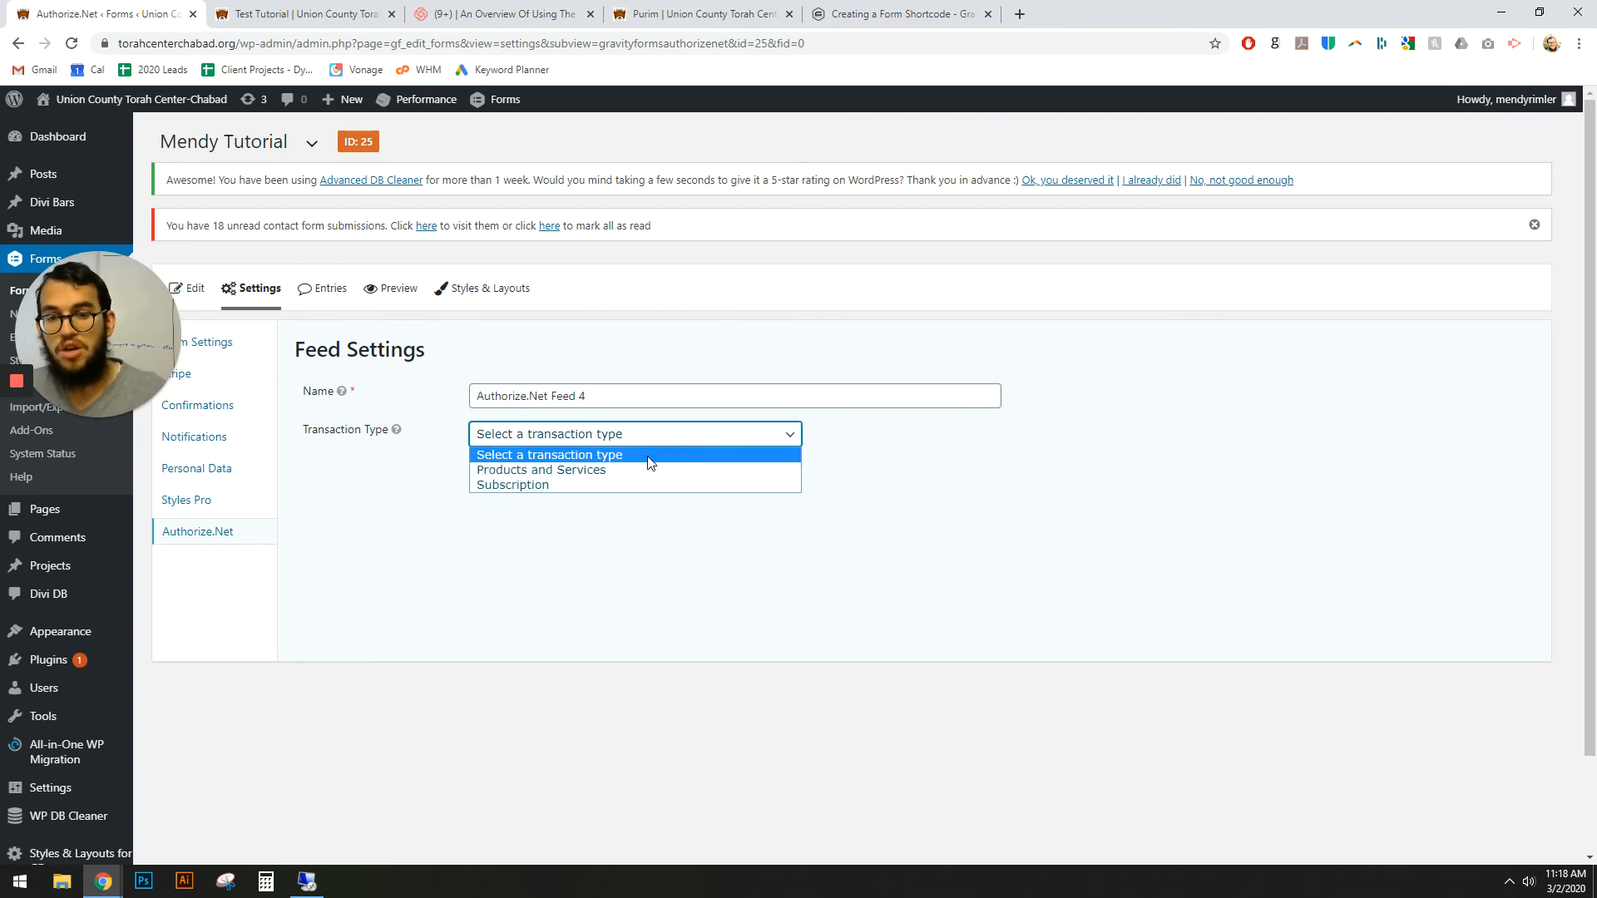
click(584, 474)
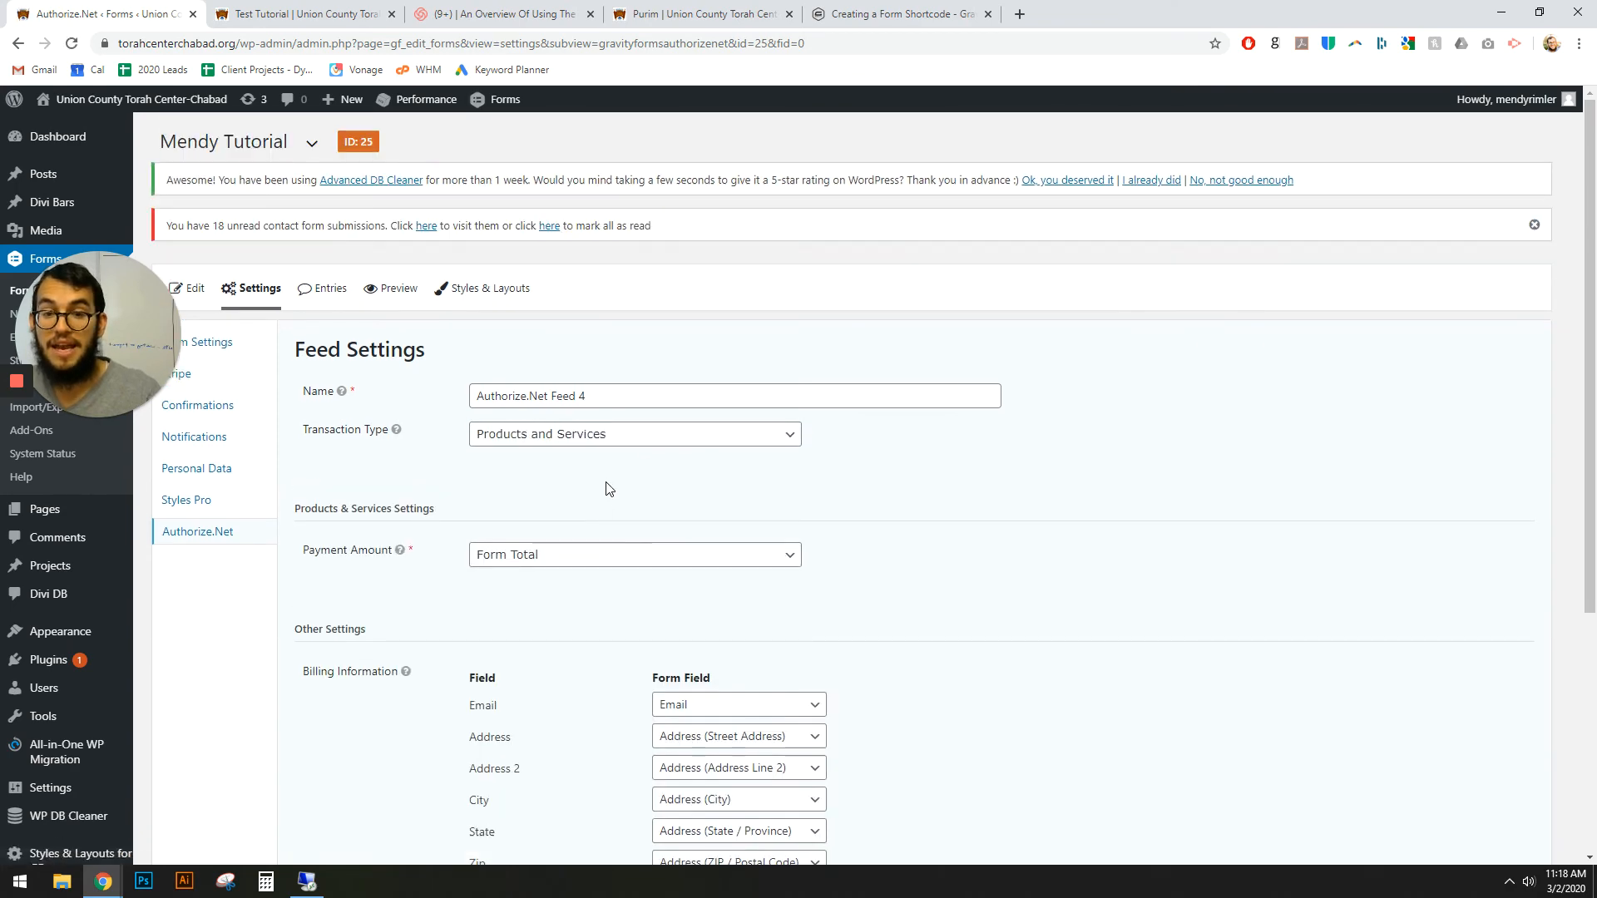
Set the feed's payment amount to Form Total and save the feed settings
click(573, 559)
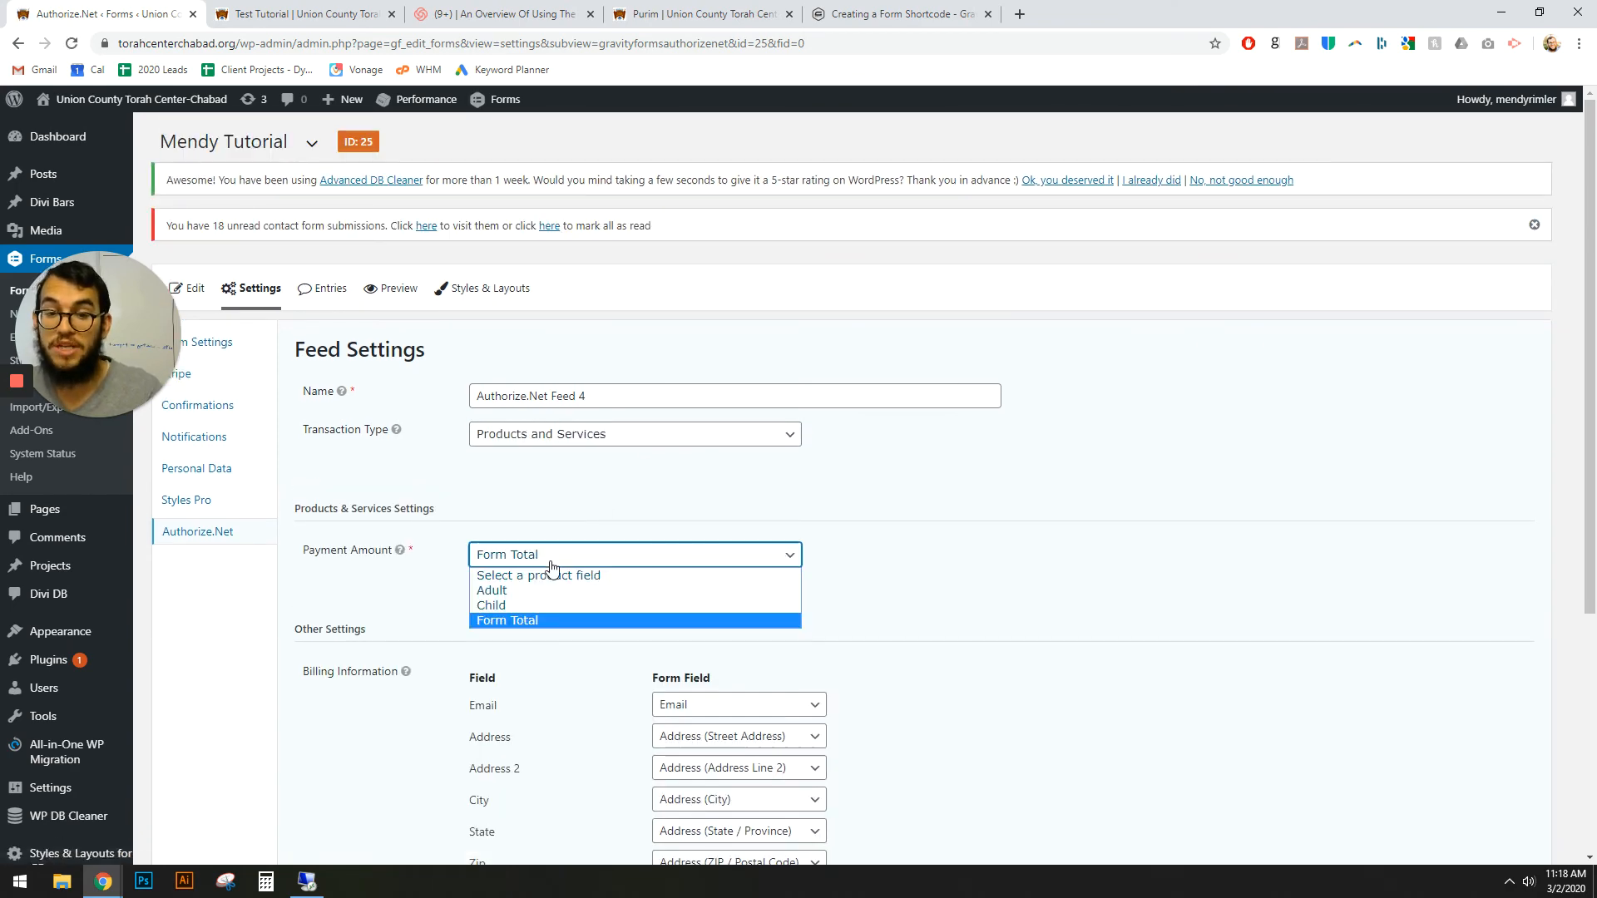
click(552, 620)
scroll(555, 619, down, 3)
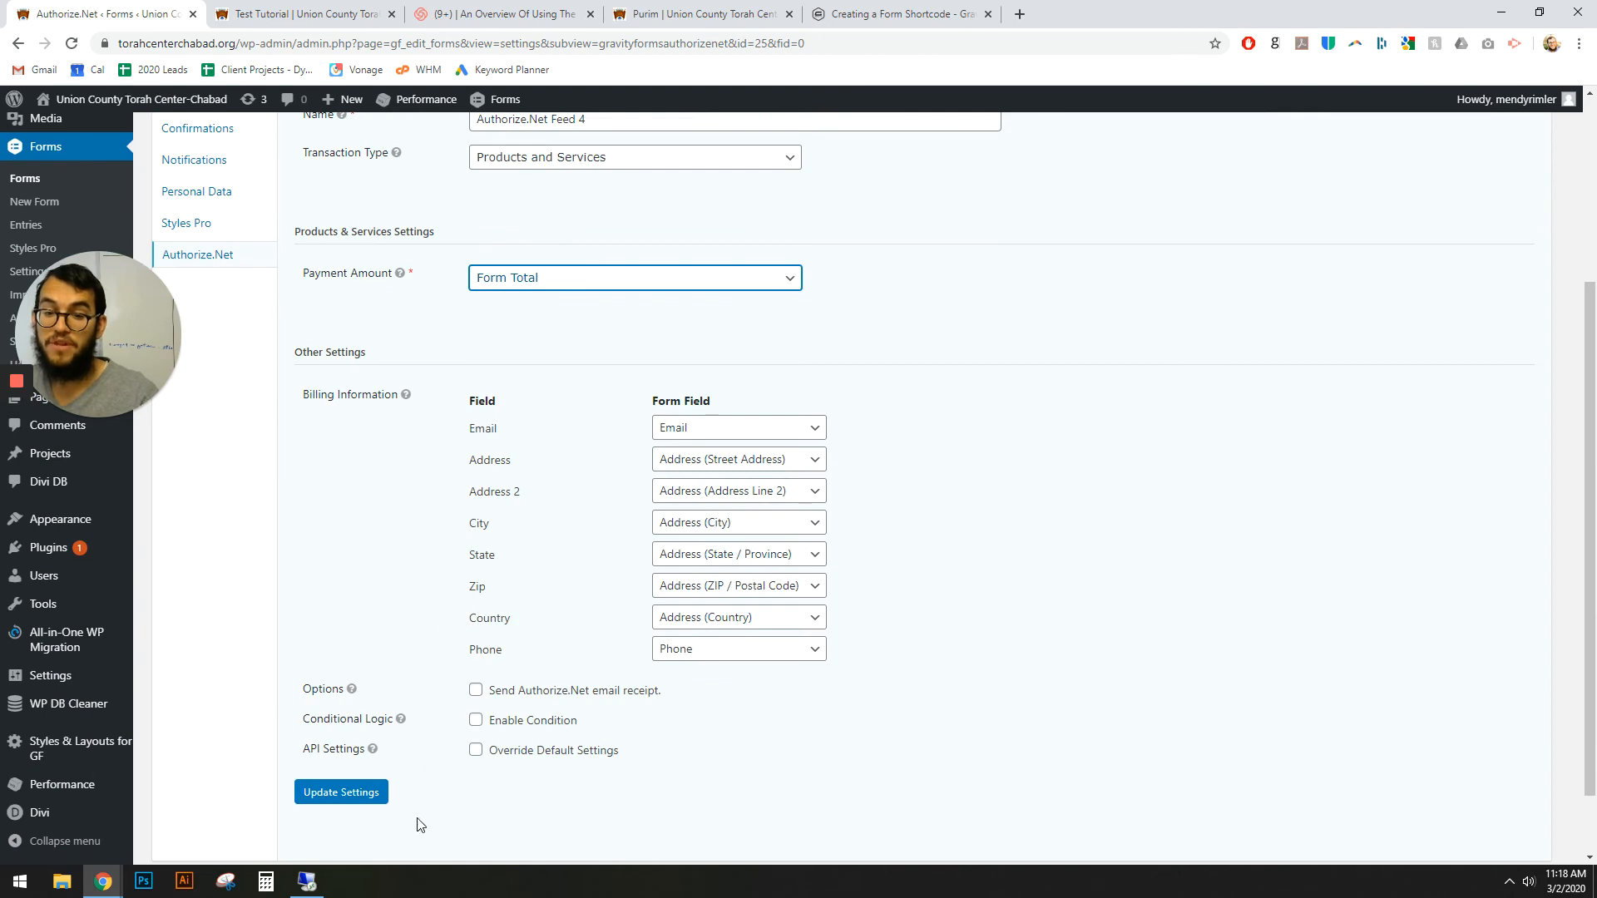
click(347, 792)
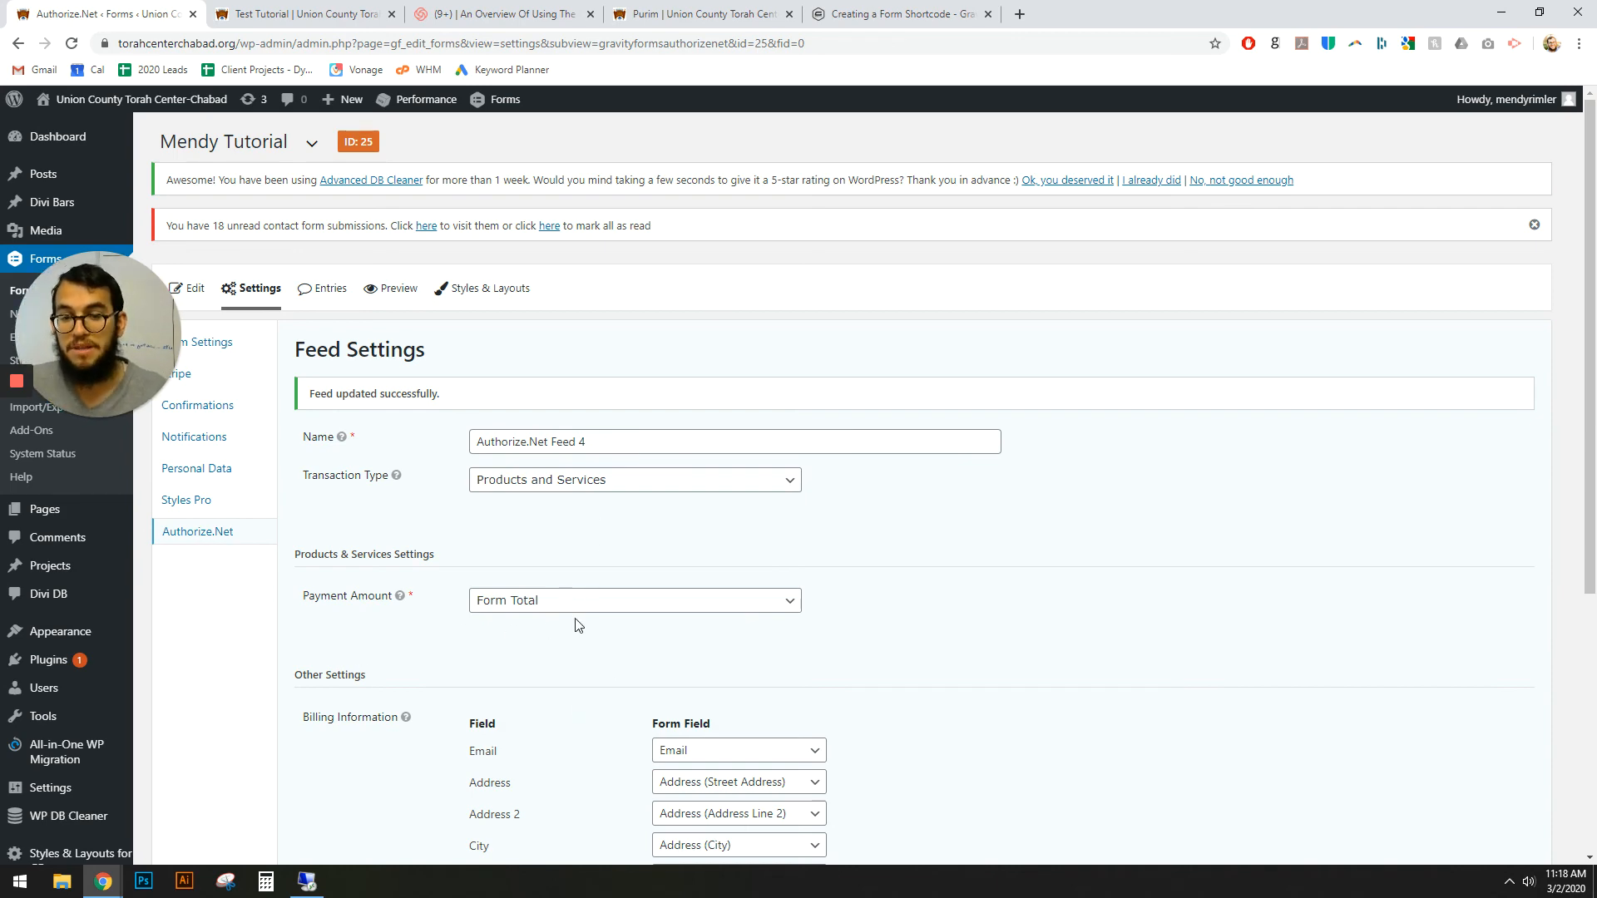
Review the Authorize.Net feed's billing information mapping and save its settings again
scroll(579, 625, down, 5)
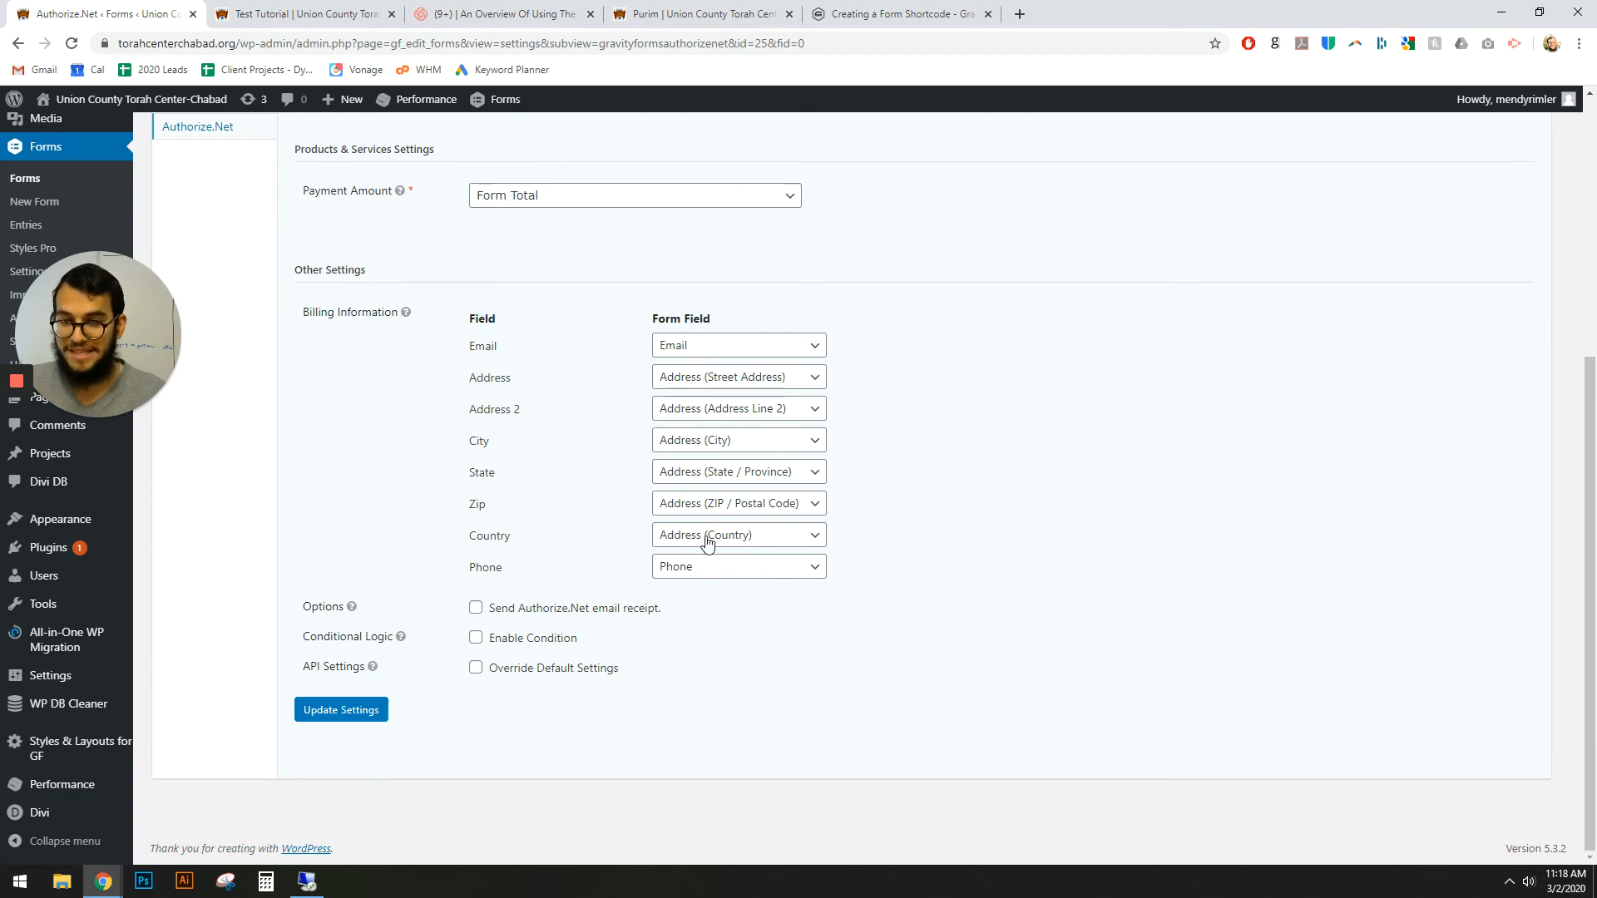
scroll(707, 542, up, 5)
scroll(699, 634, down, 5)
click(354, 714)
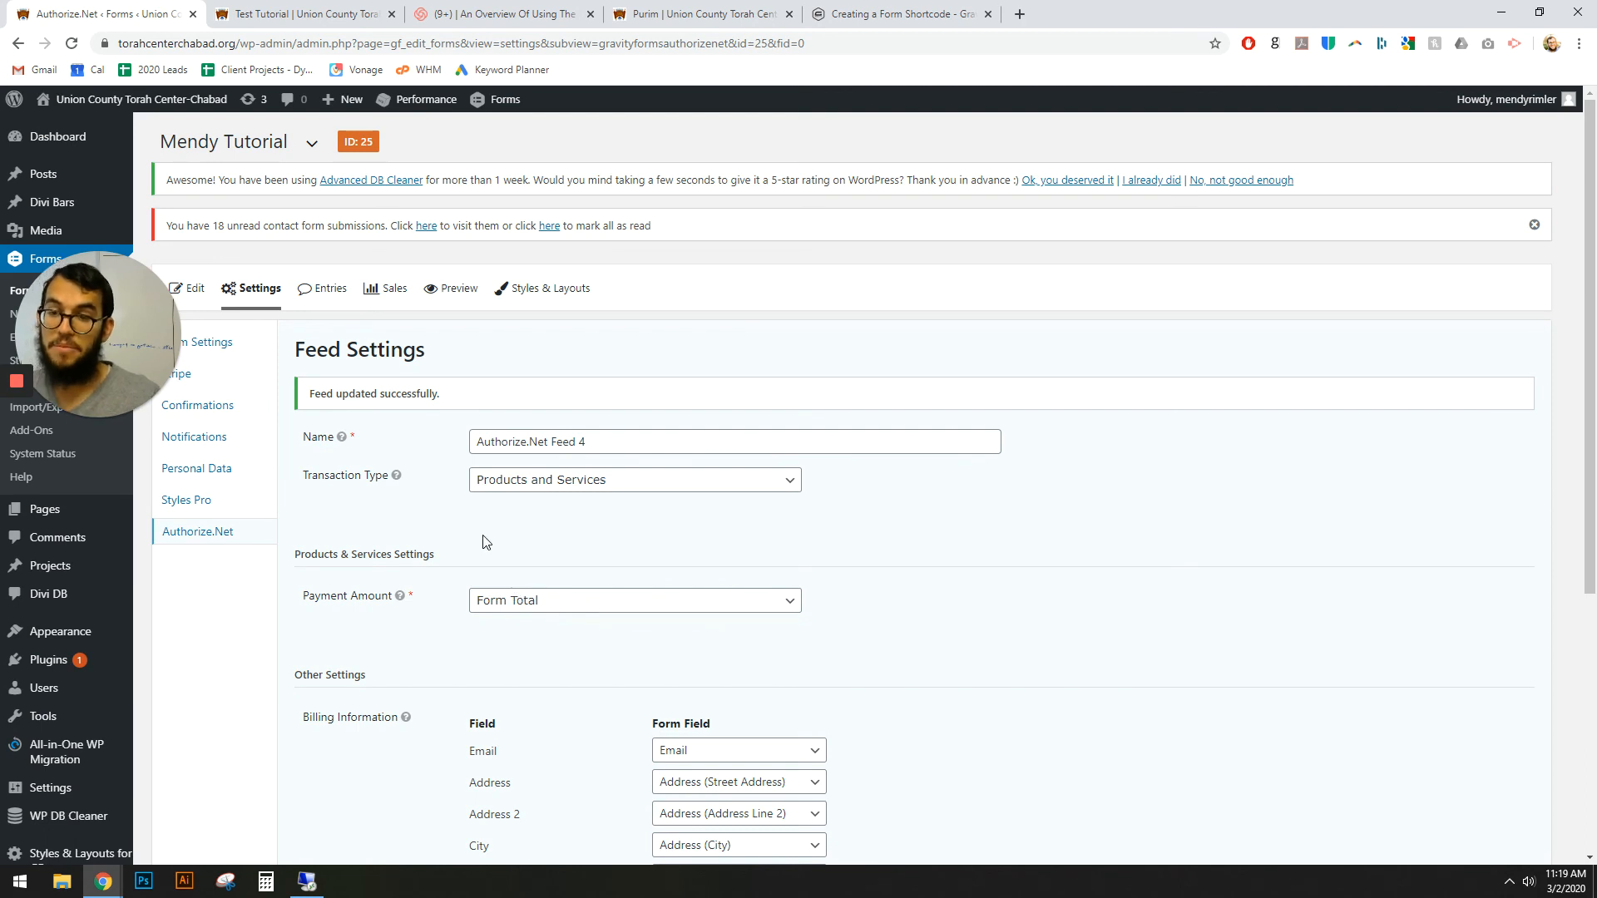
Create a Stripe rule named Test and assign it to the current tutorial form
click(199, 380)
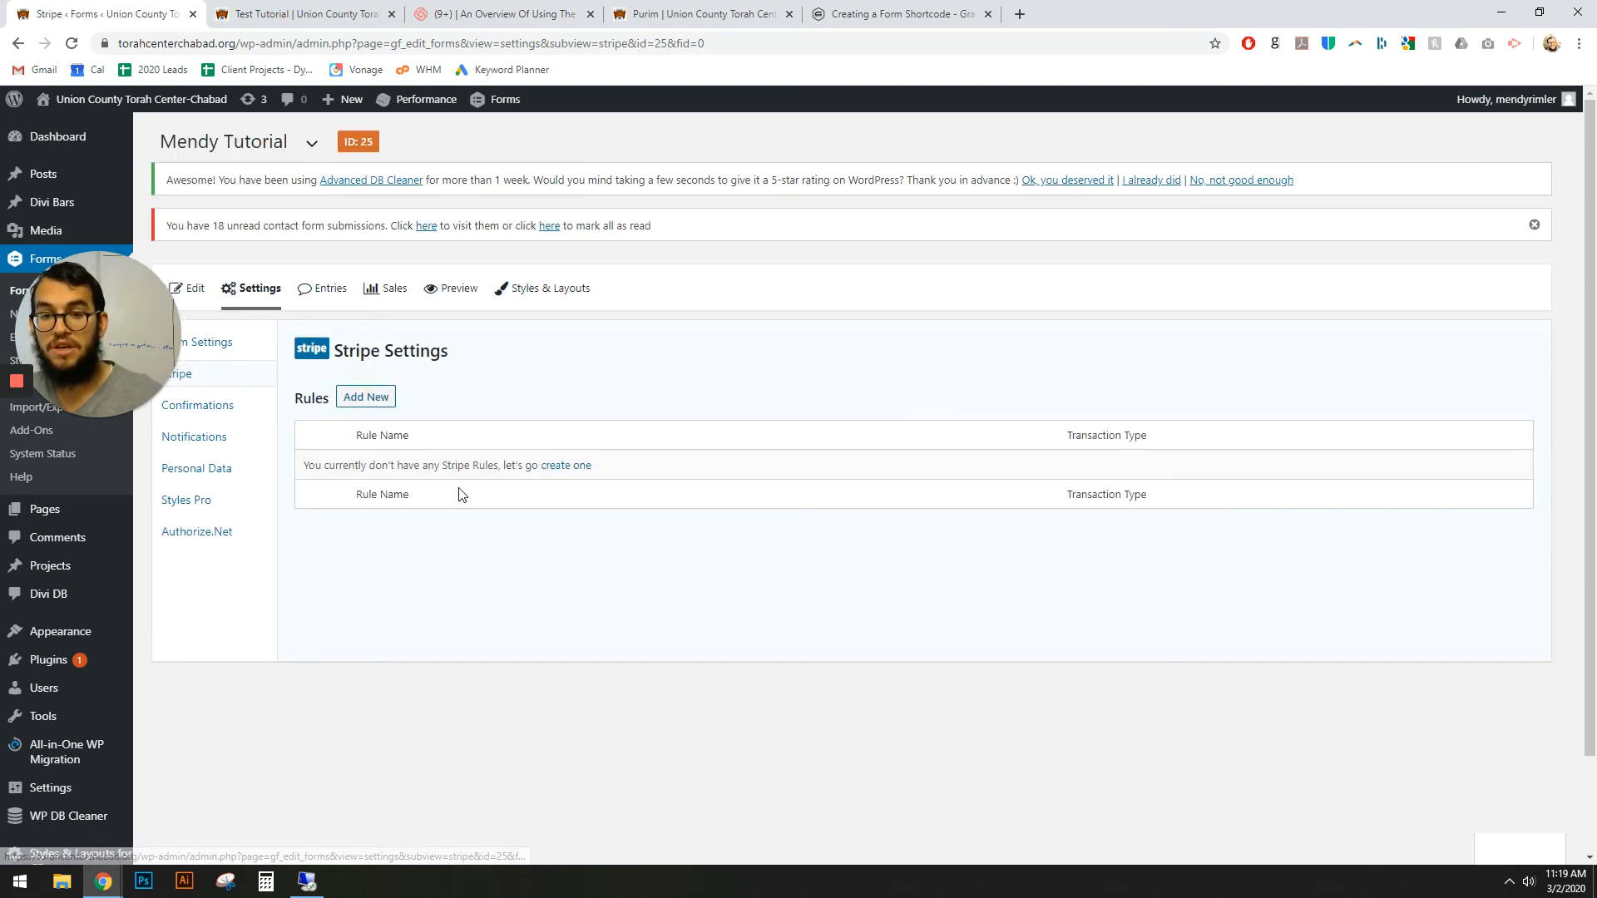
click(563, 464)
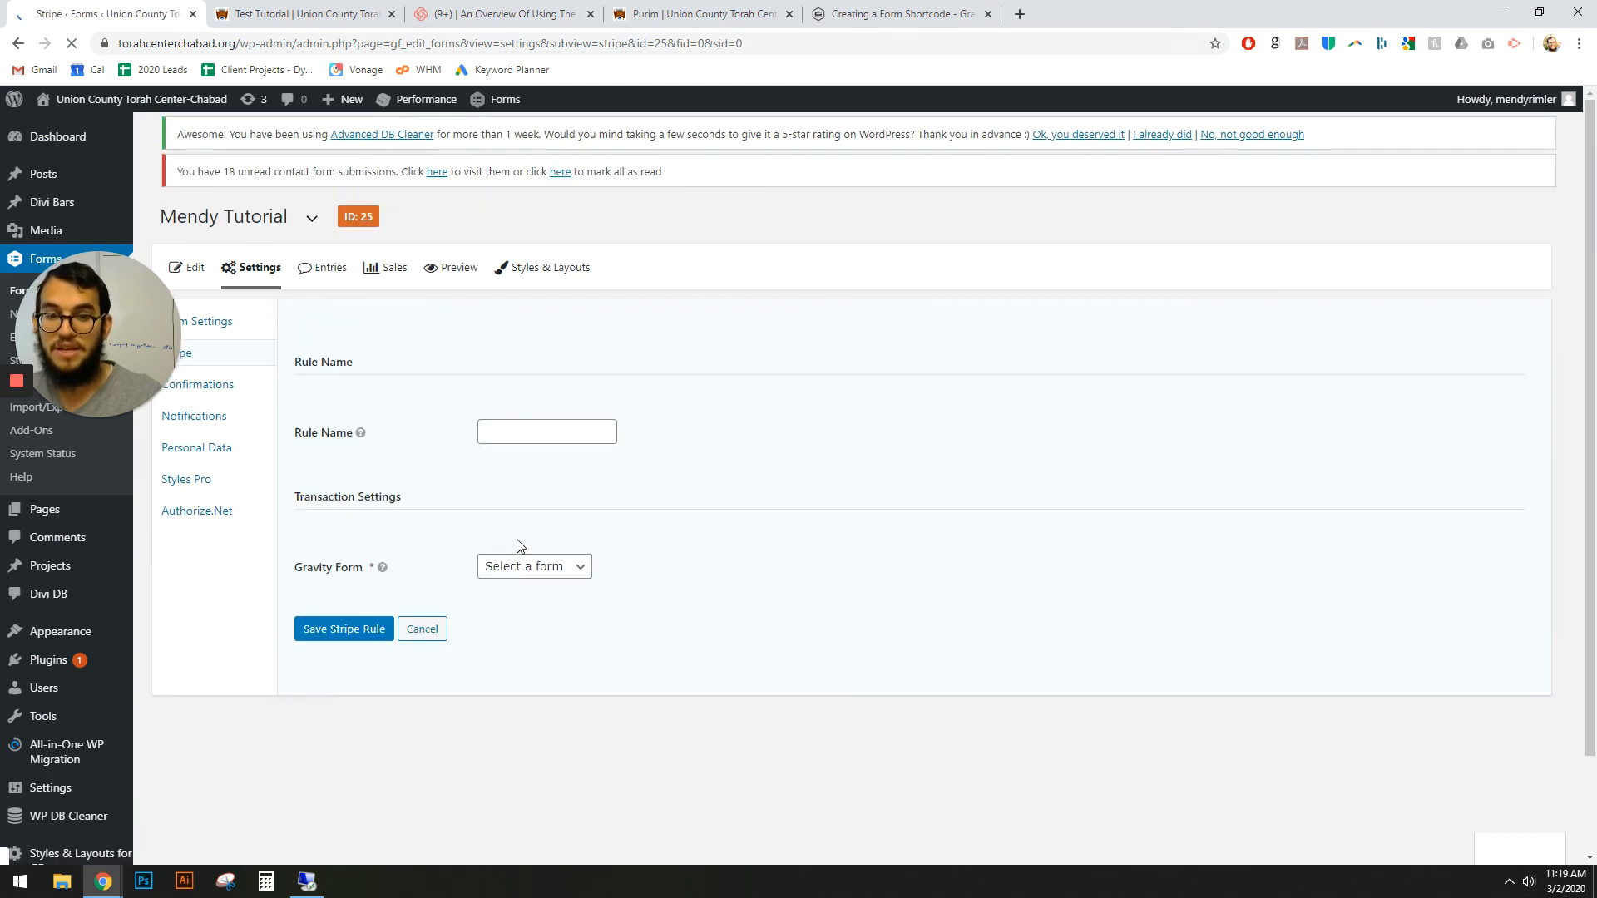
click(549, 454)
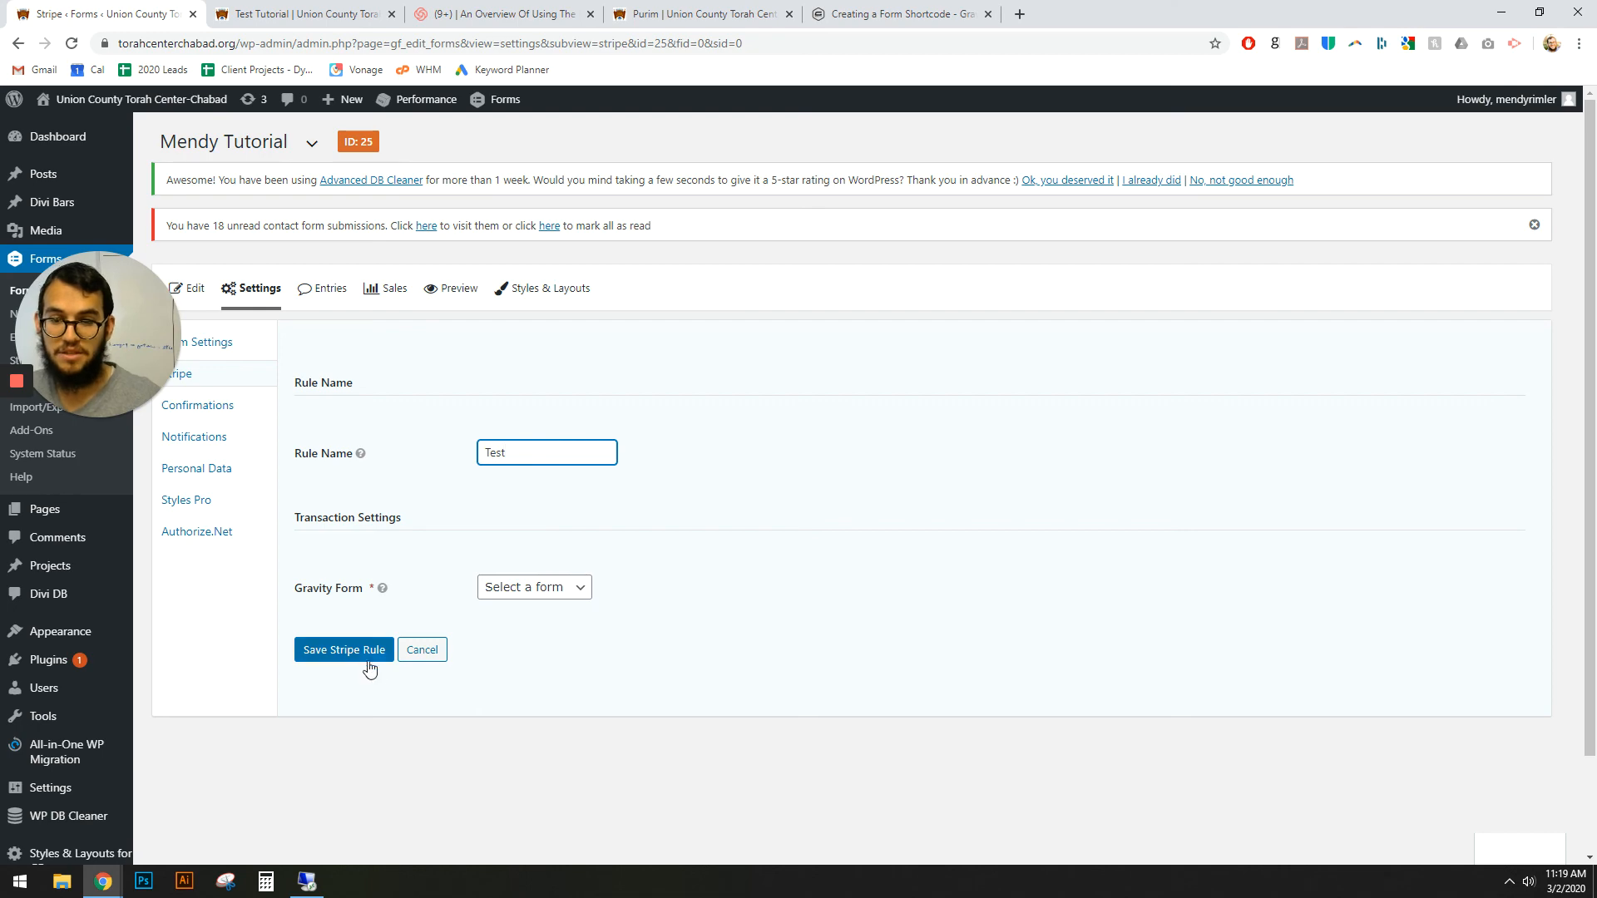
click(555, 586)
click(557, 624)
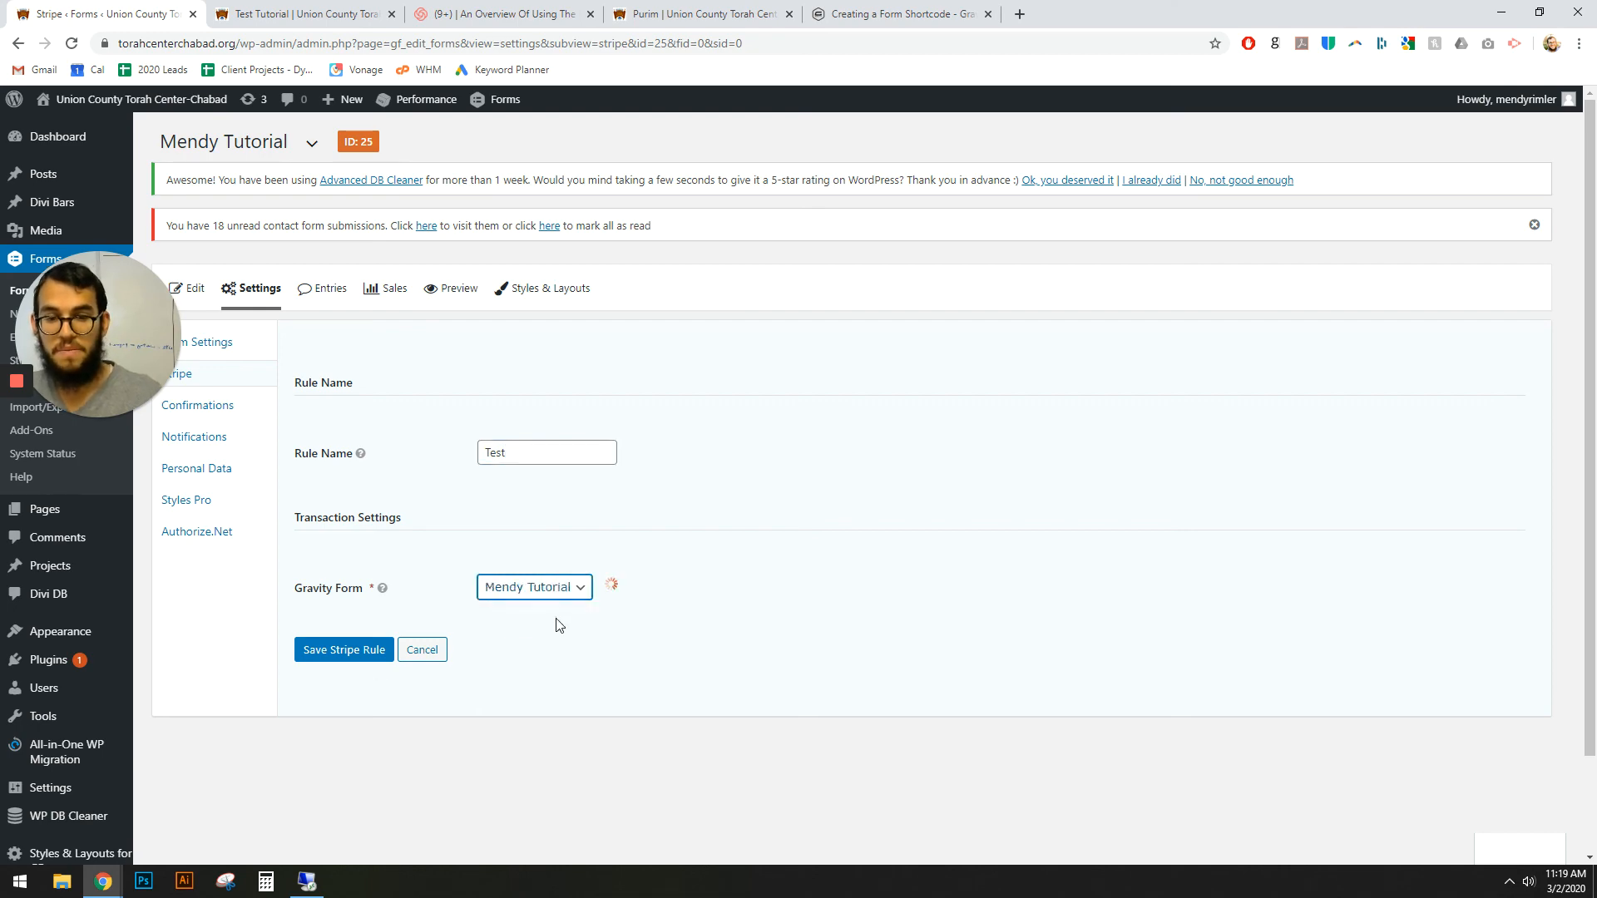
Map the Stripe rule's First Name billing field to Name (First) and view the choices for Last Name
scroll(632, 599, down, 7)
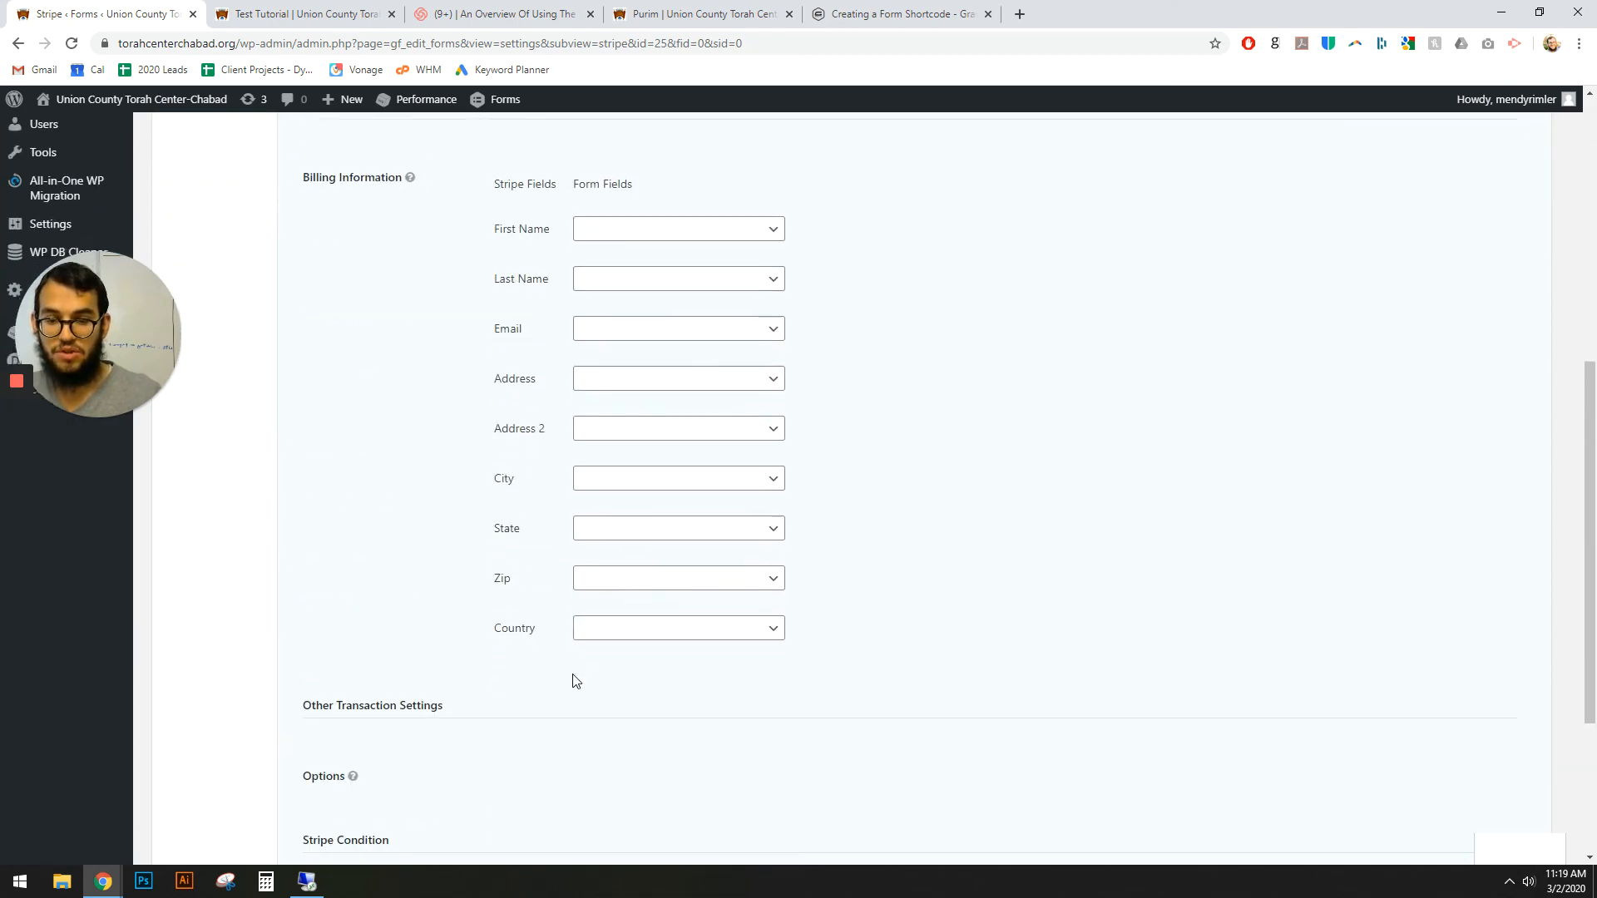
scroll(576, 681, down, 3)
scroll(581, 572, up, 7)
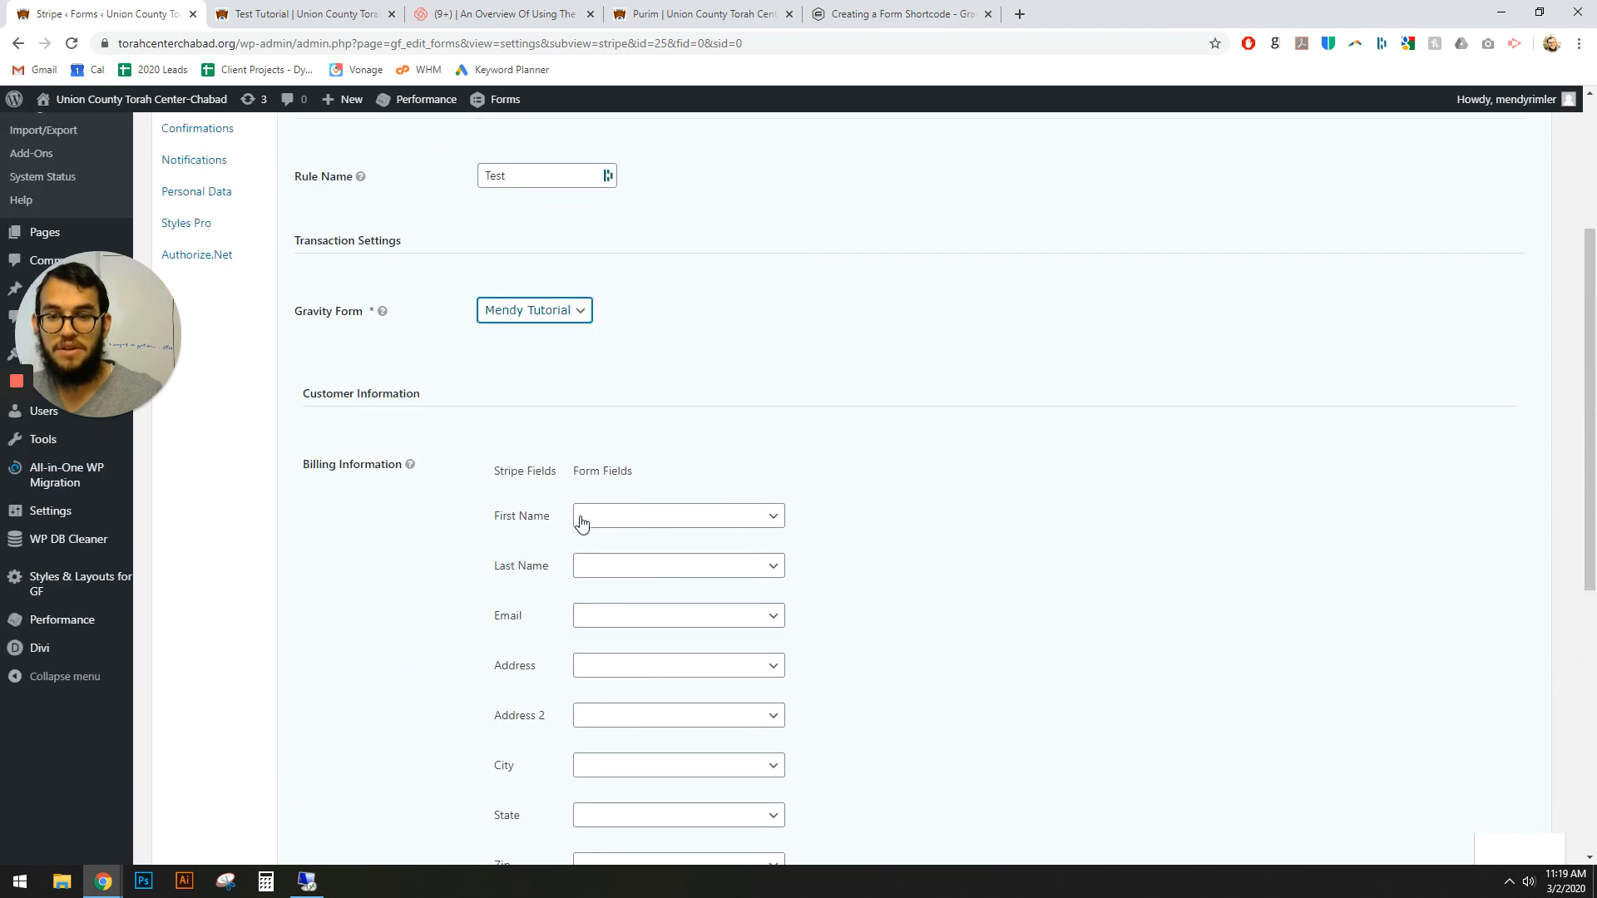
scroll(570, 516, down, 5)
scroll(584, 529, up, 5)
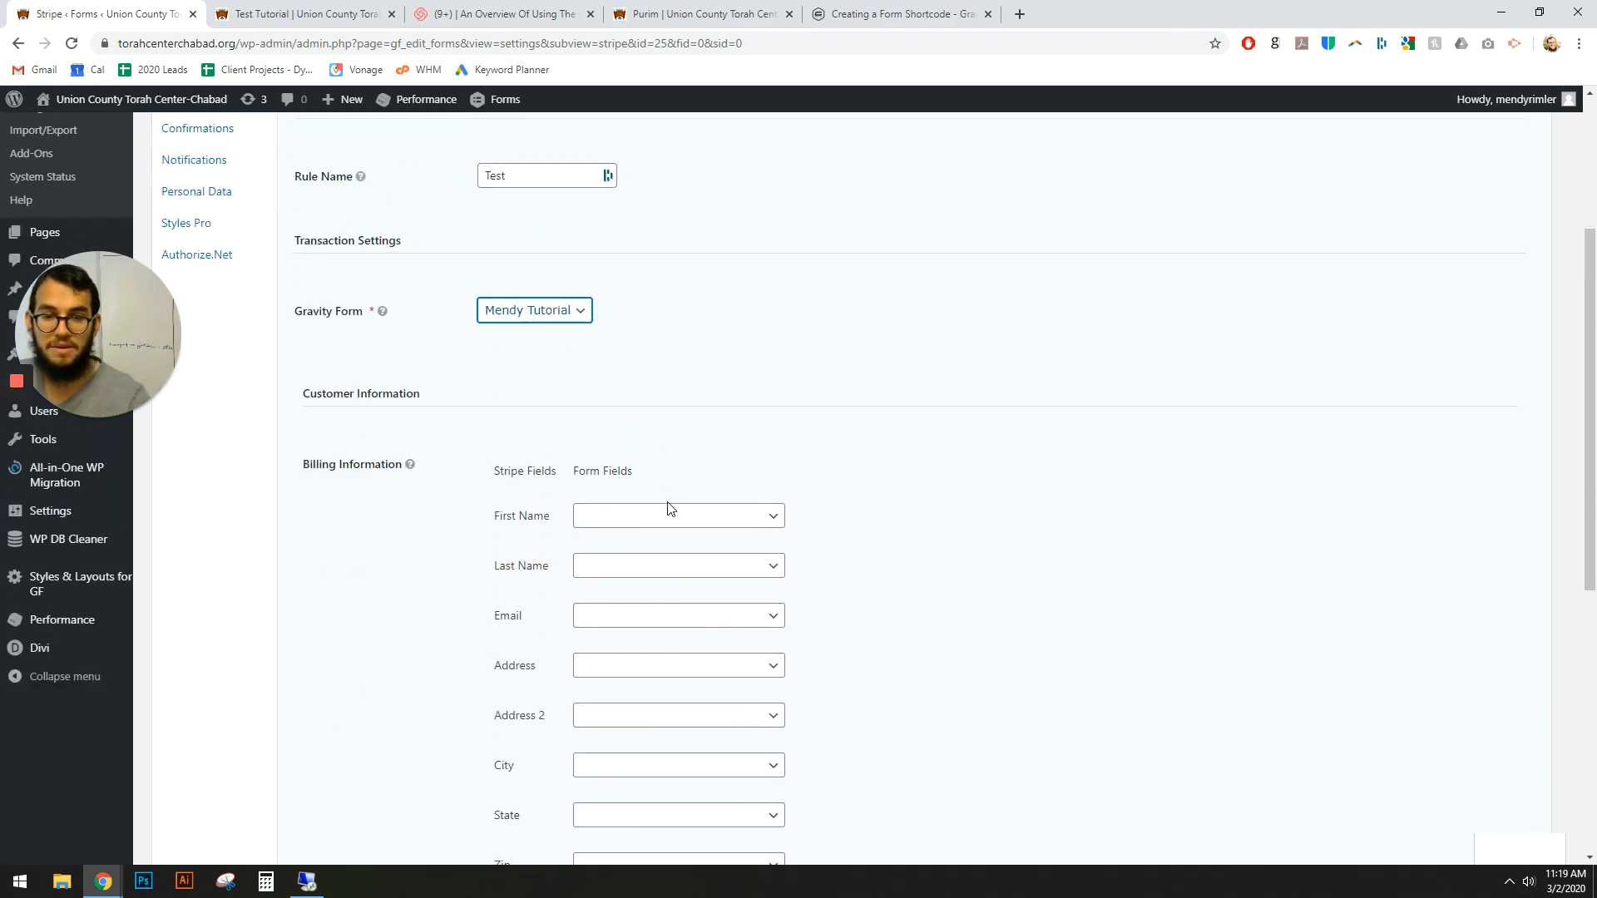
click(684, 514)
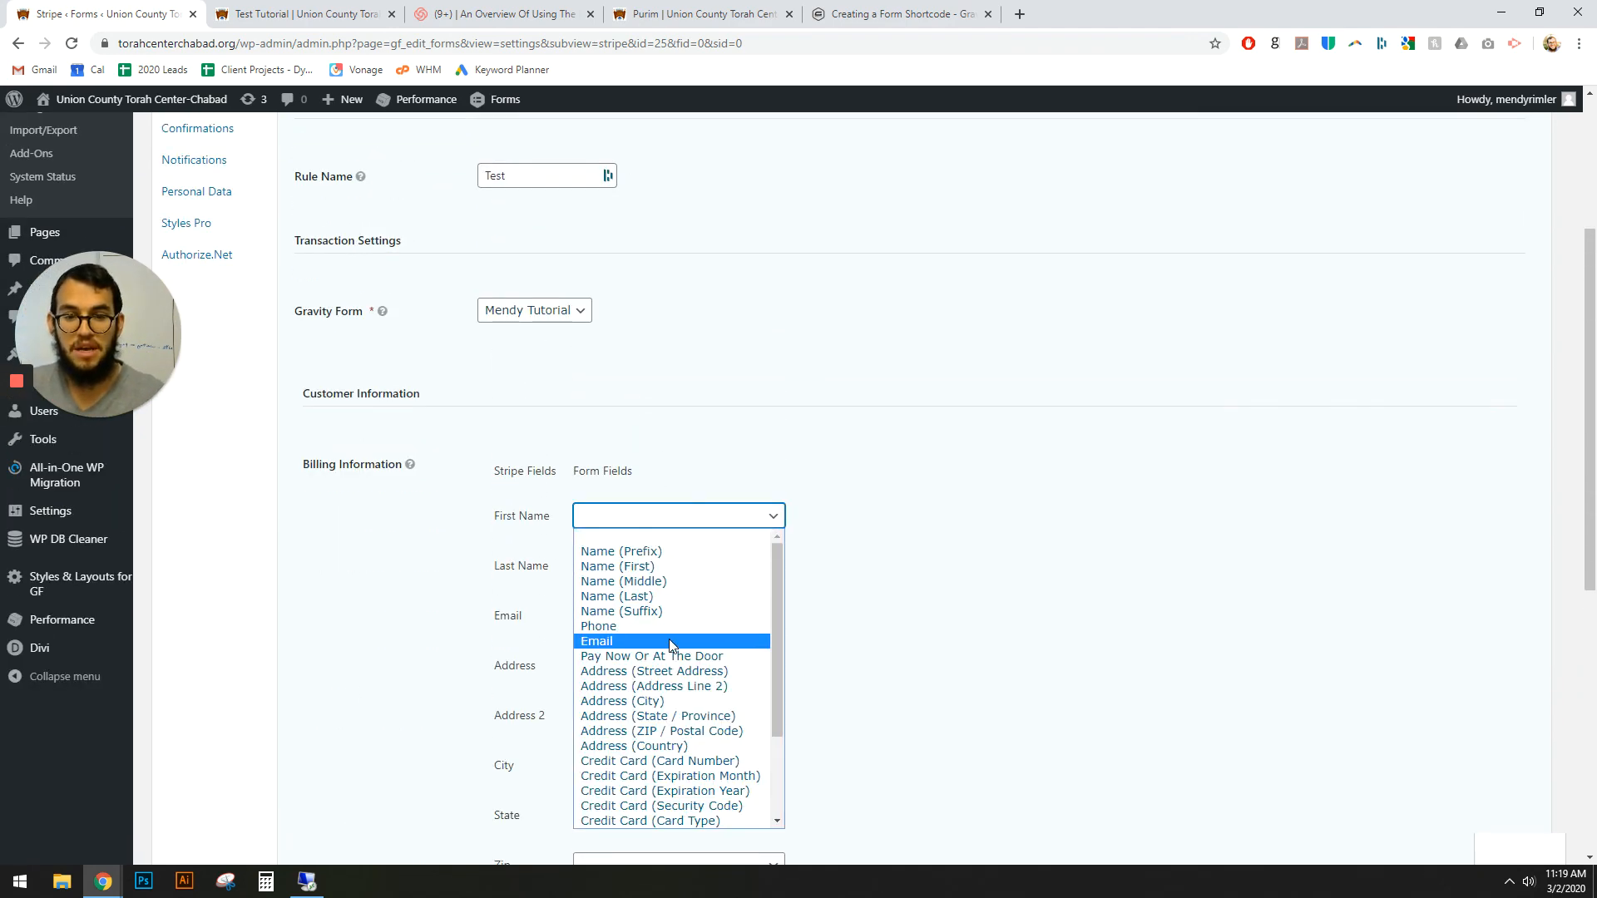
click(668, 566)
click(674, 567)
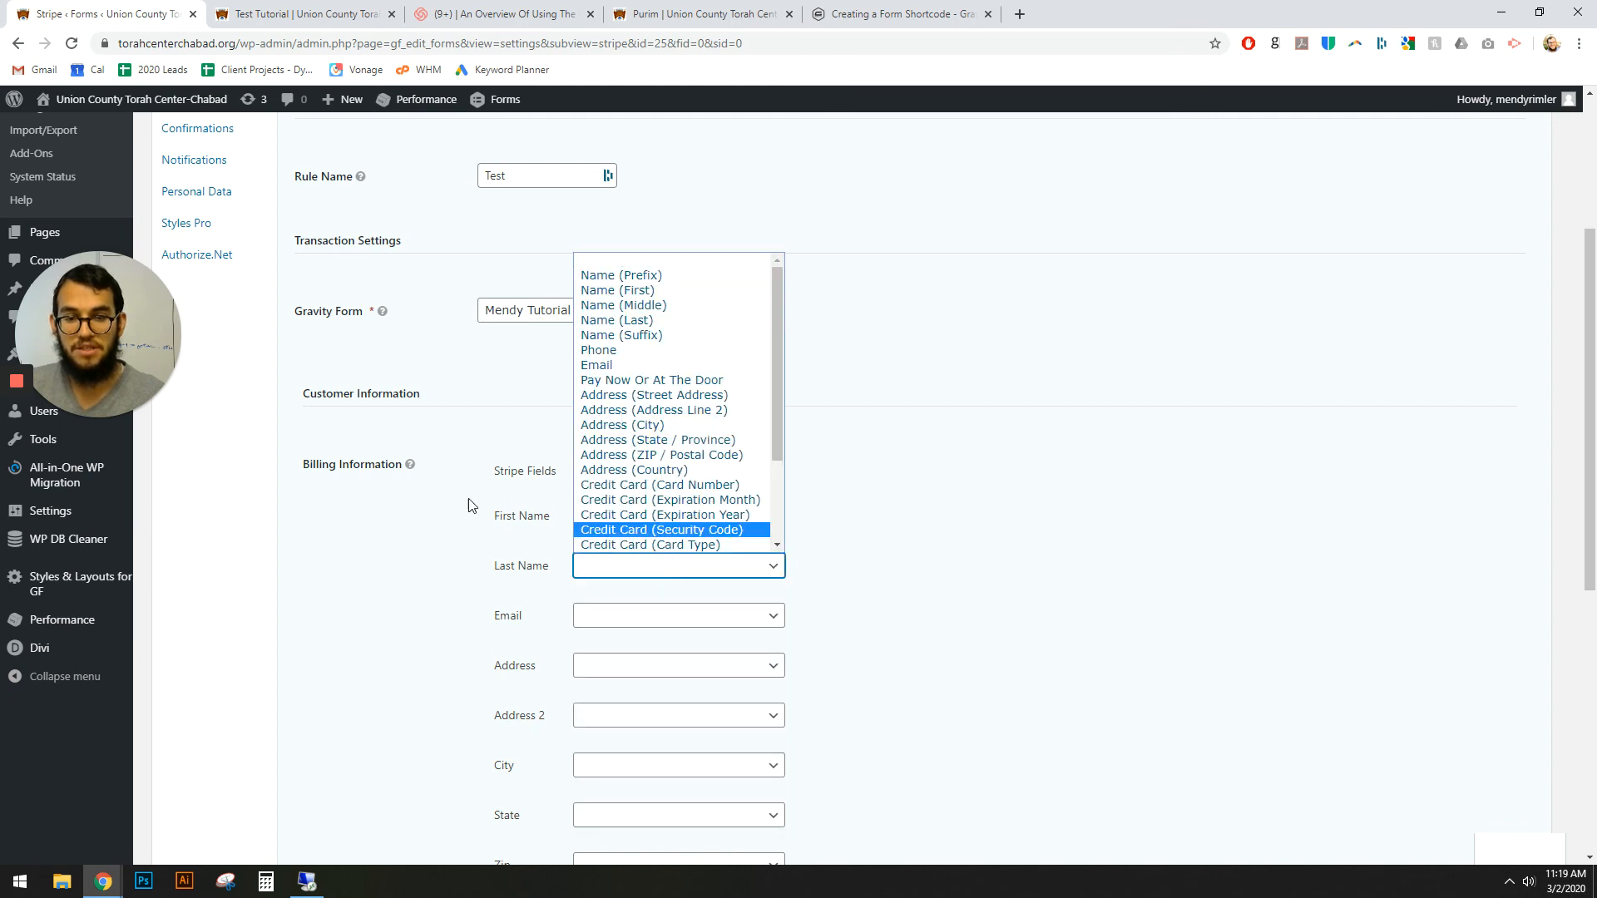
click(488, 588)
Enable the Stripe condition to view its field choices and disable it again
scroll(582, 616, down, 6)
scroll(595, 646, down, 1)
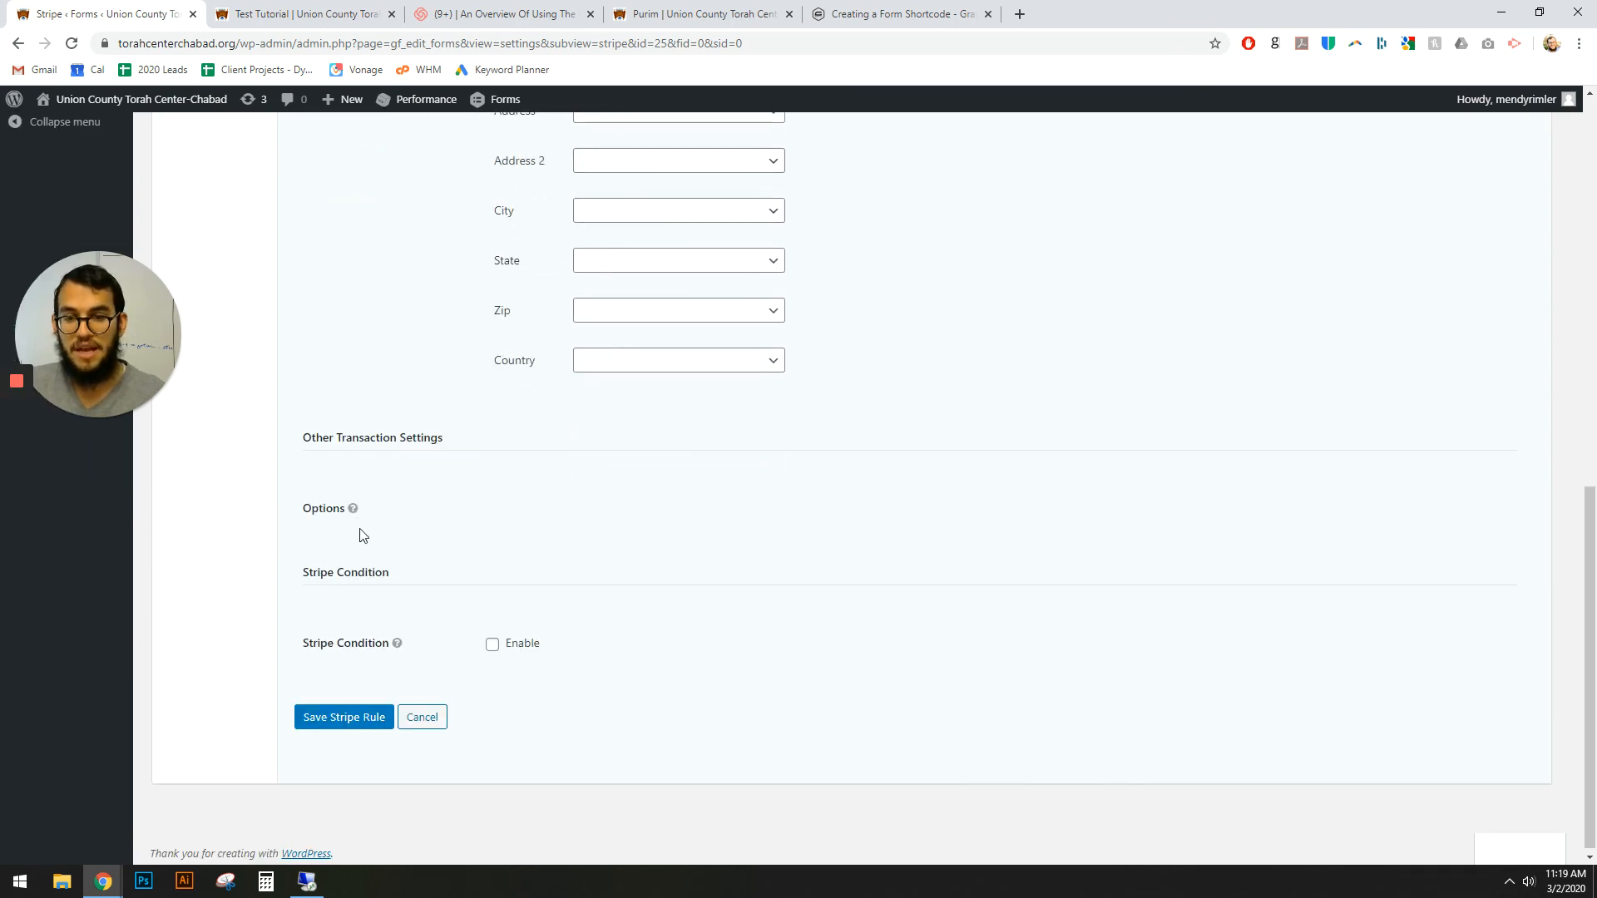
click(492, 645)
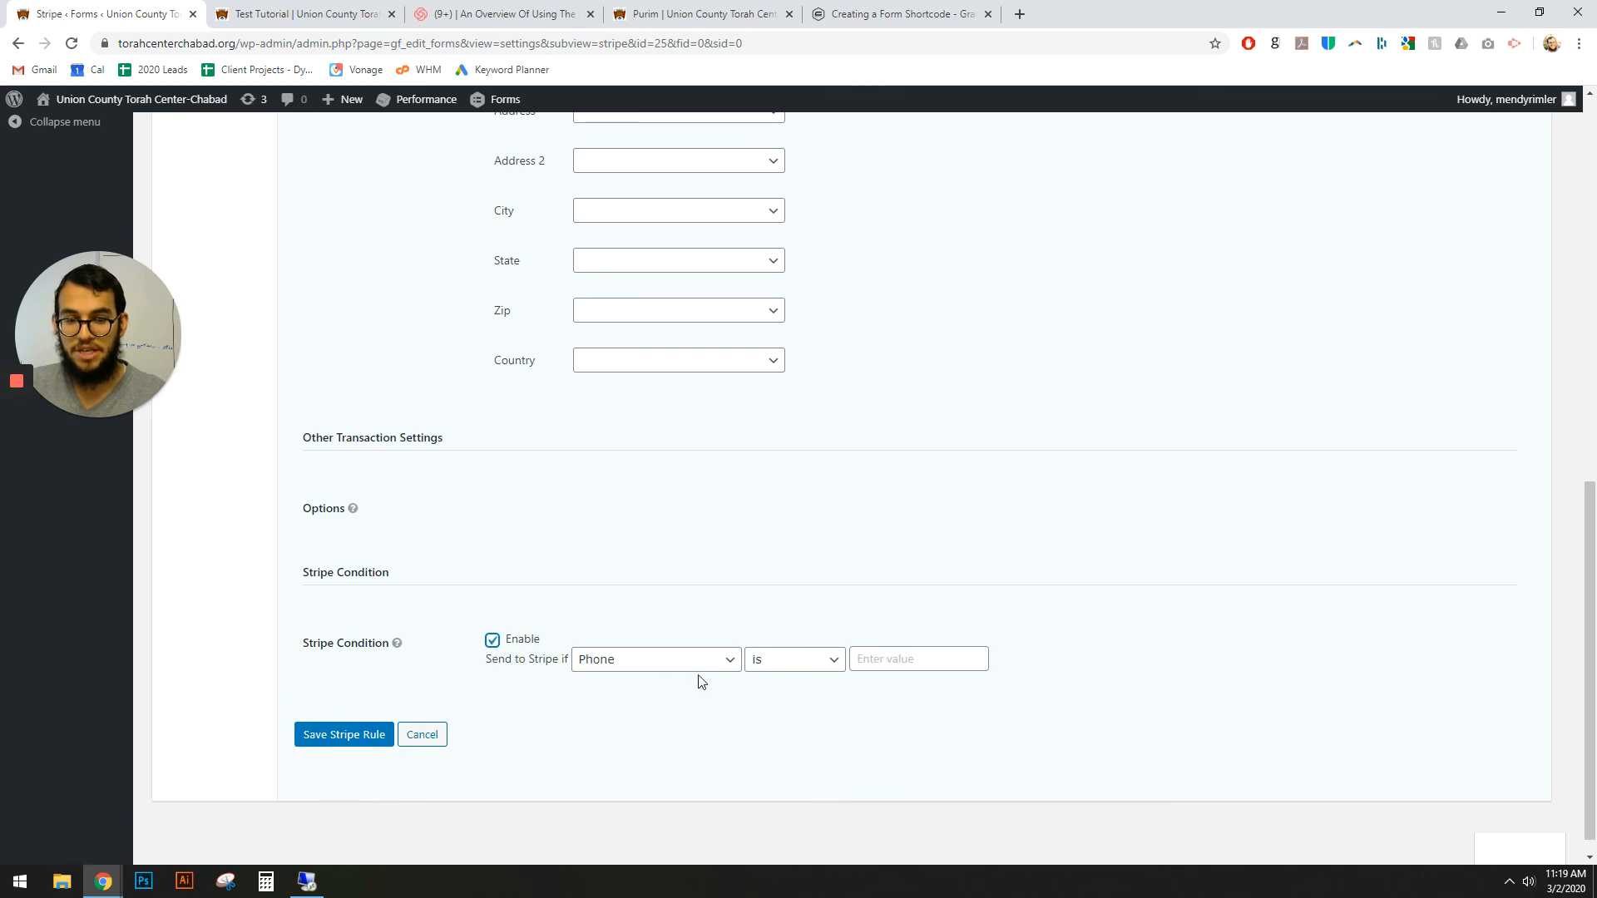
click(711, 656)
click(665, 637)
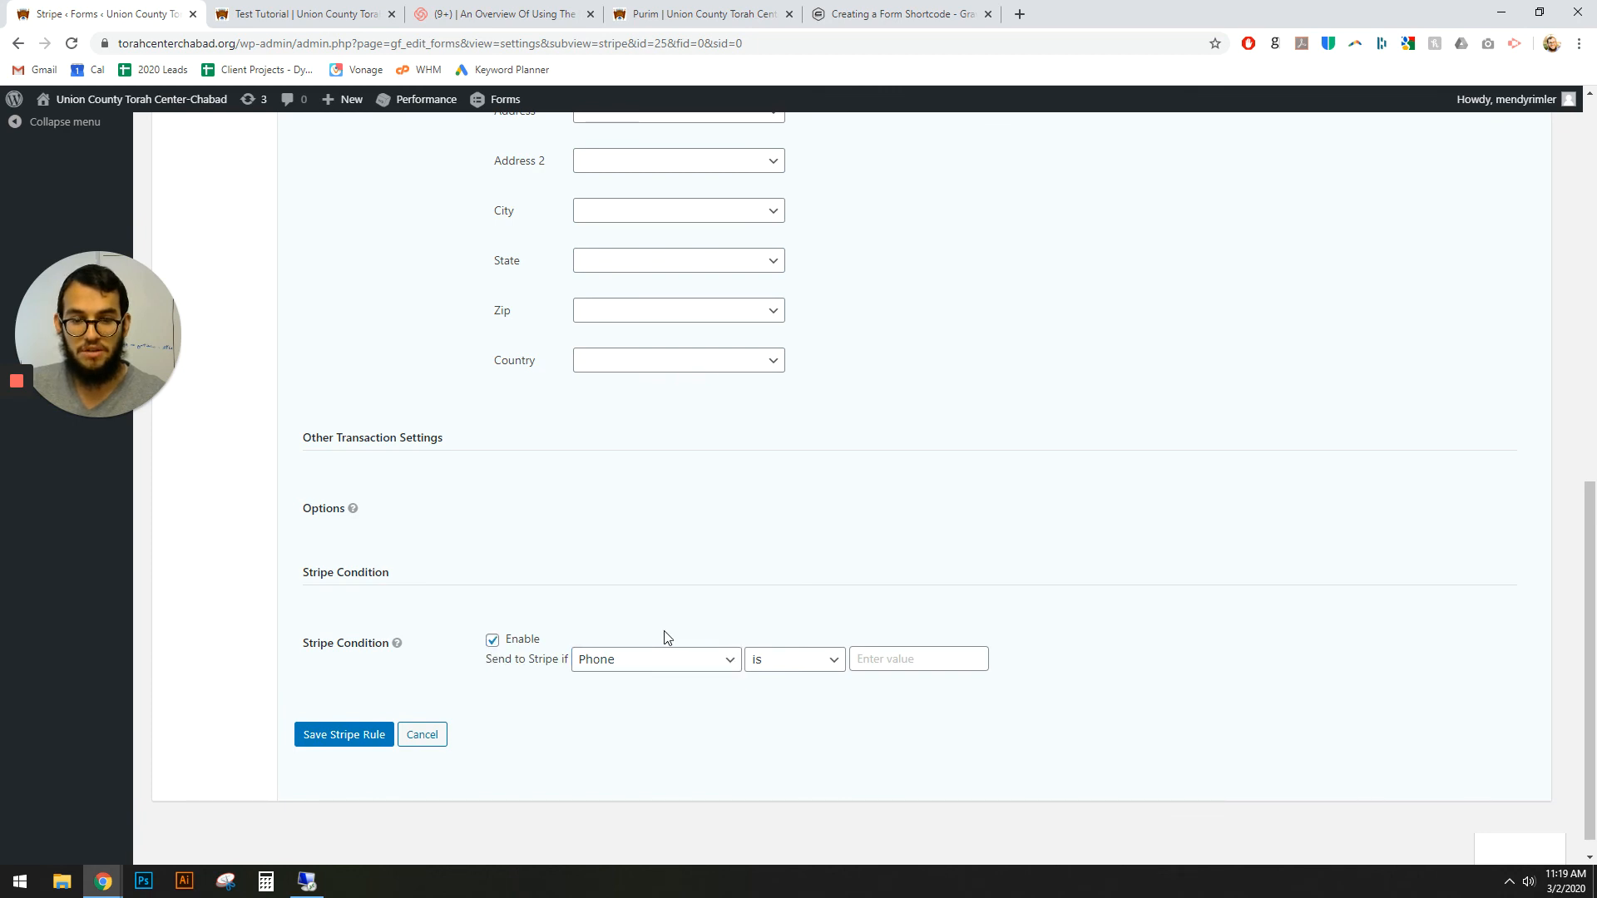
click(492, 646)
Save the Stripe rule and review its saved settings
click(329, 732)
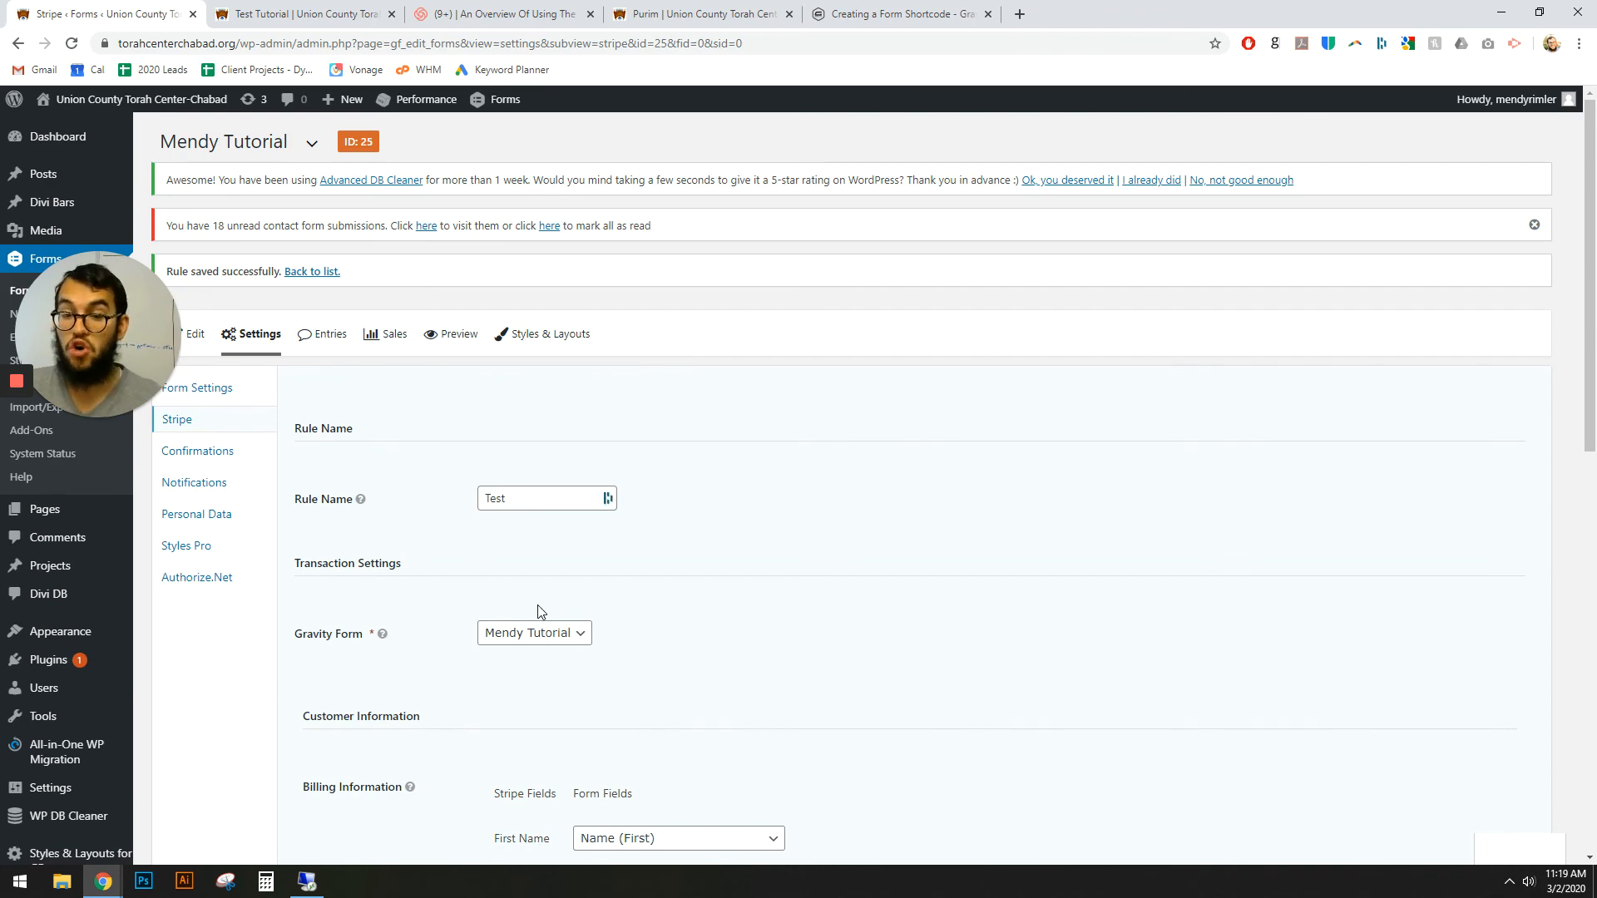
scroll(539, 595, down, 8)
scroll(534, 576, up, 8)
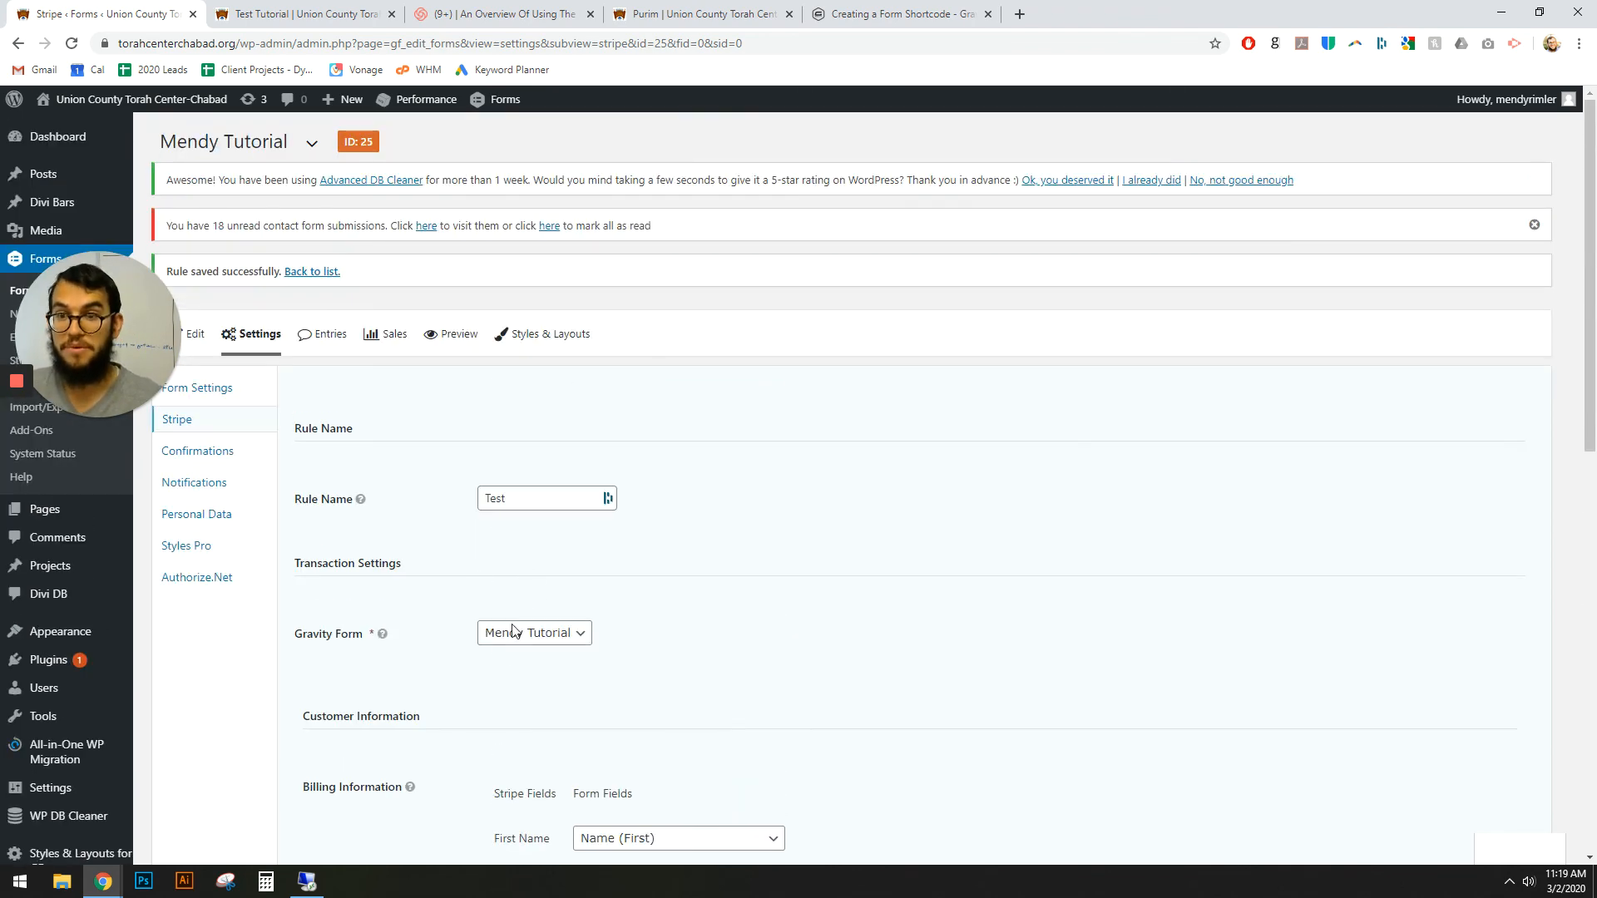
Reload the live Test Tutorial page, choose Pay Now Online and look over the whole form down to the Total
click(262, 14)
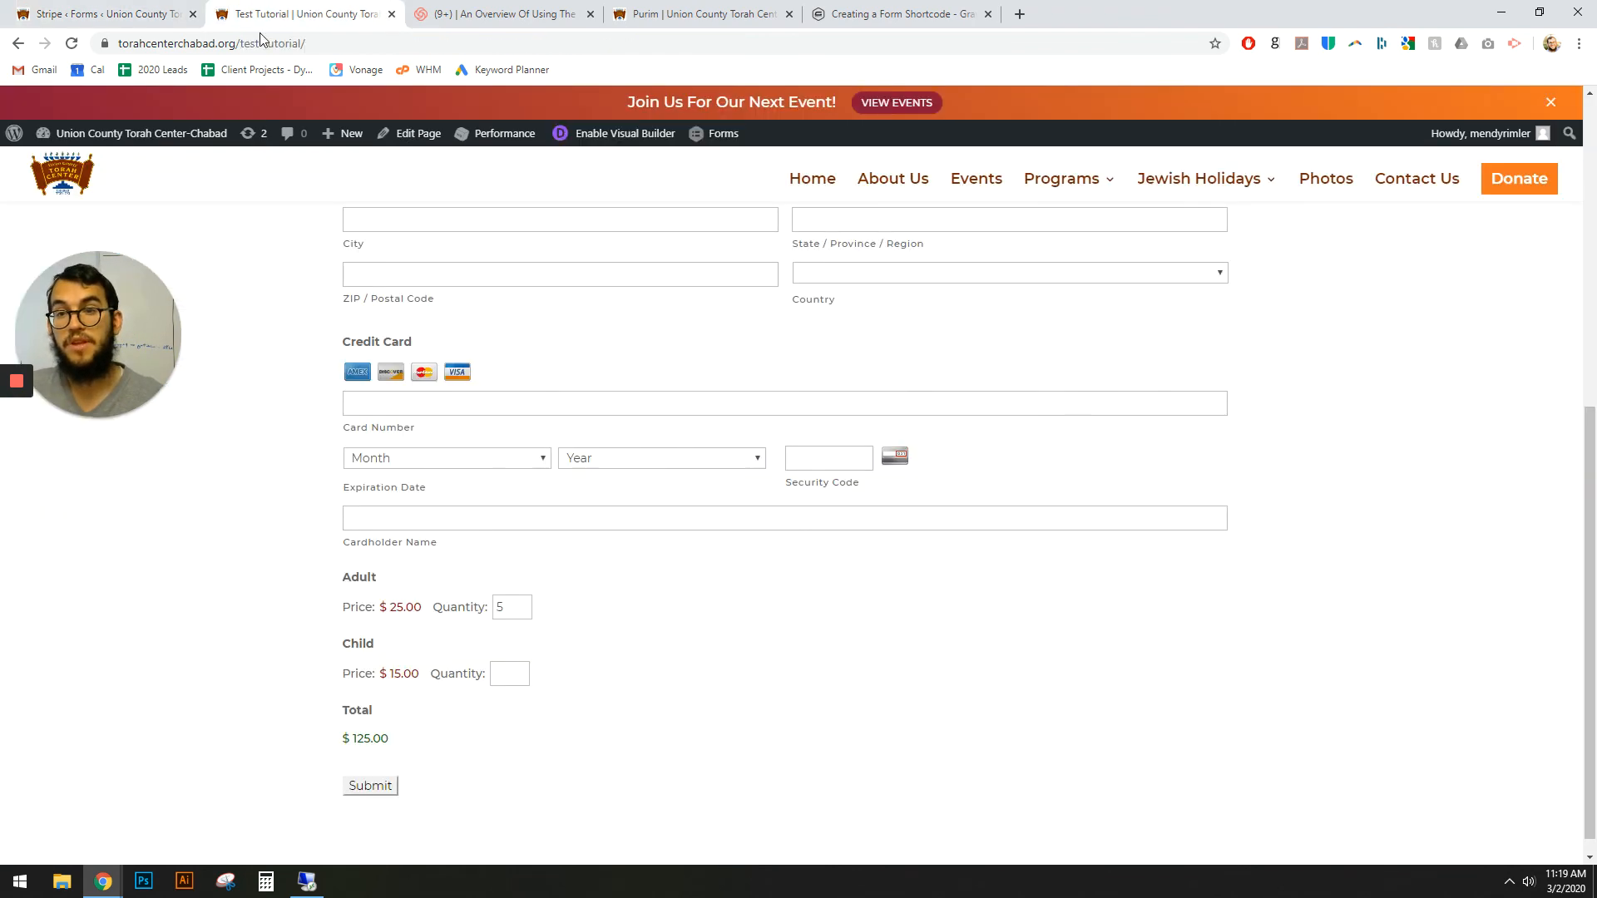
click(72, 43)
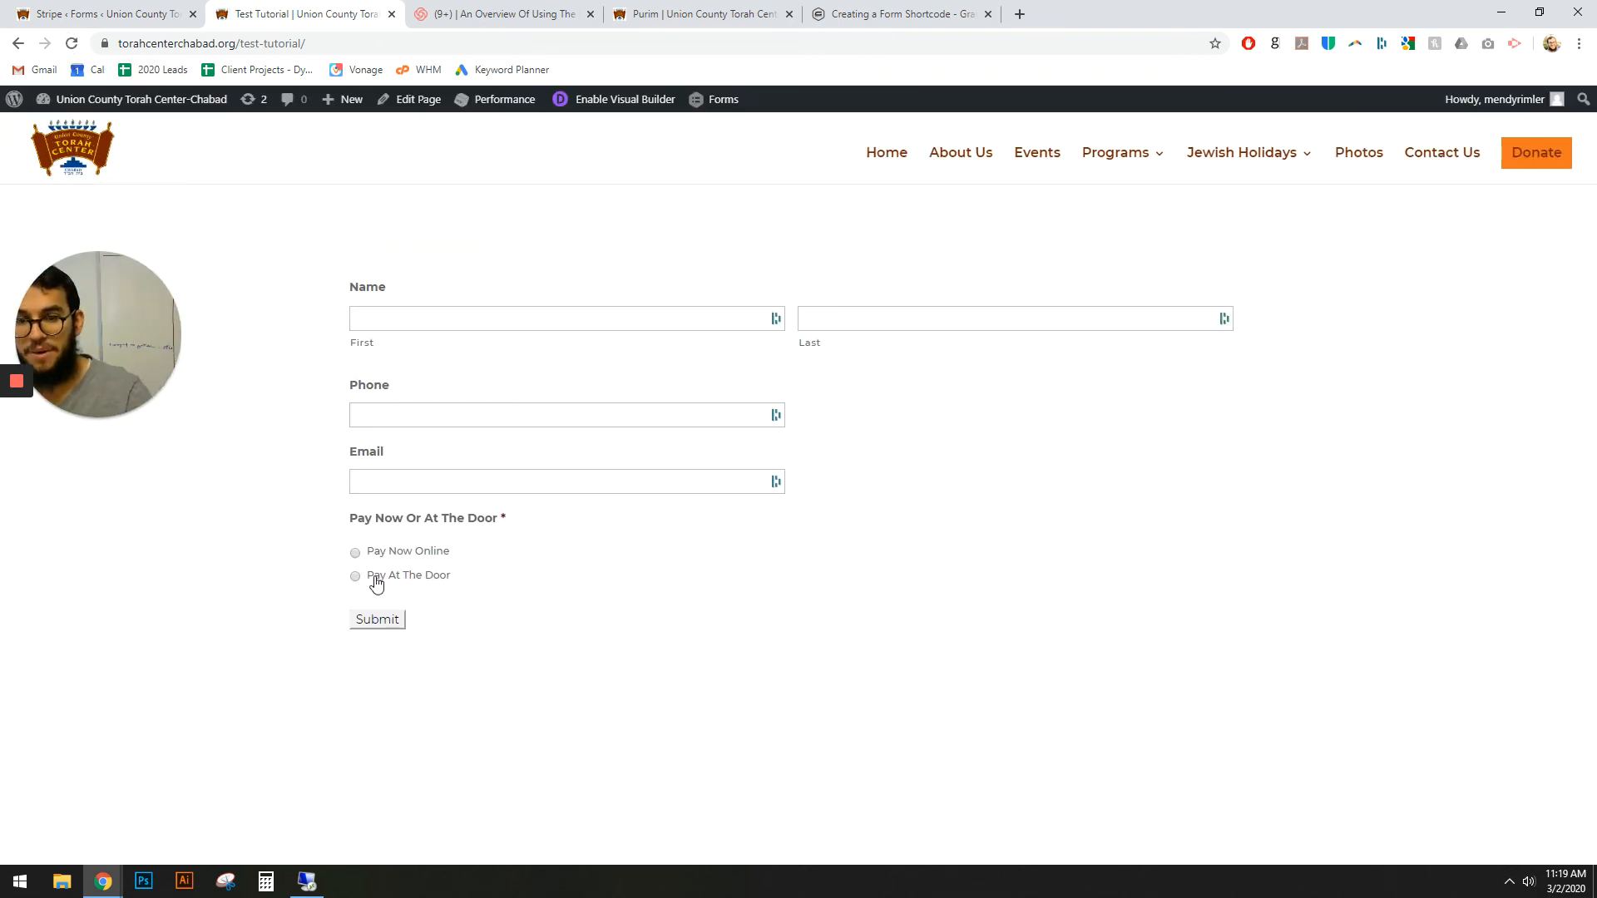
click(391, 585)
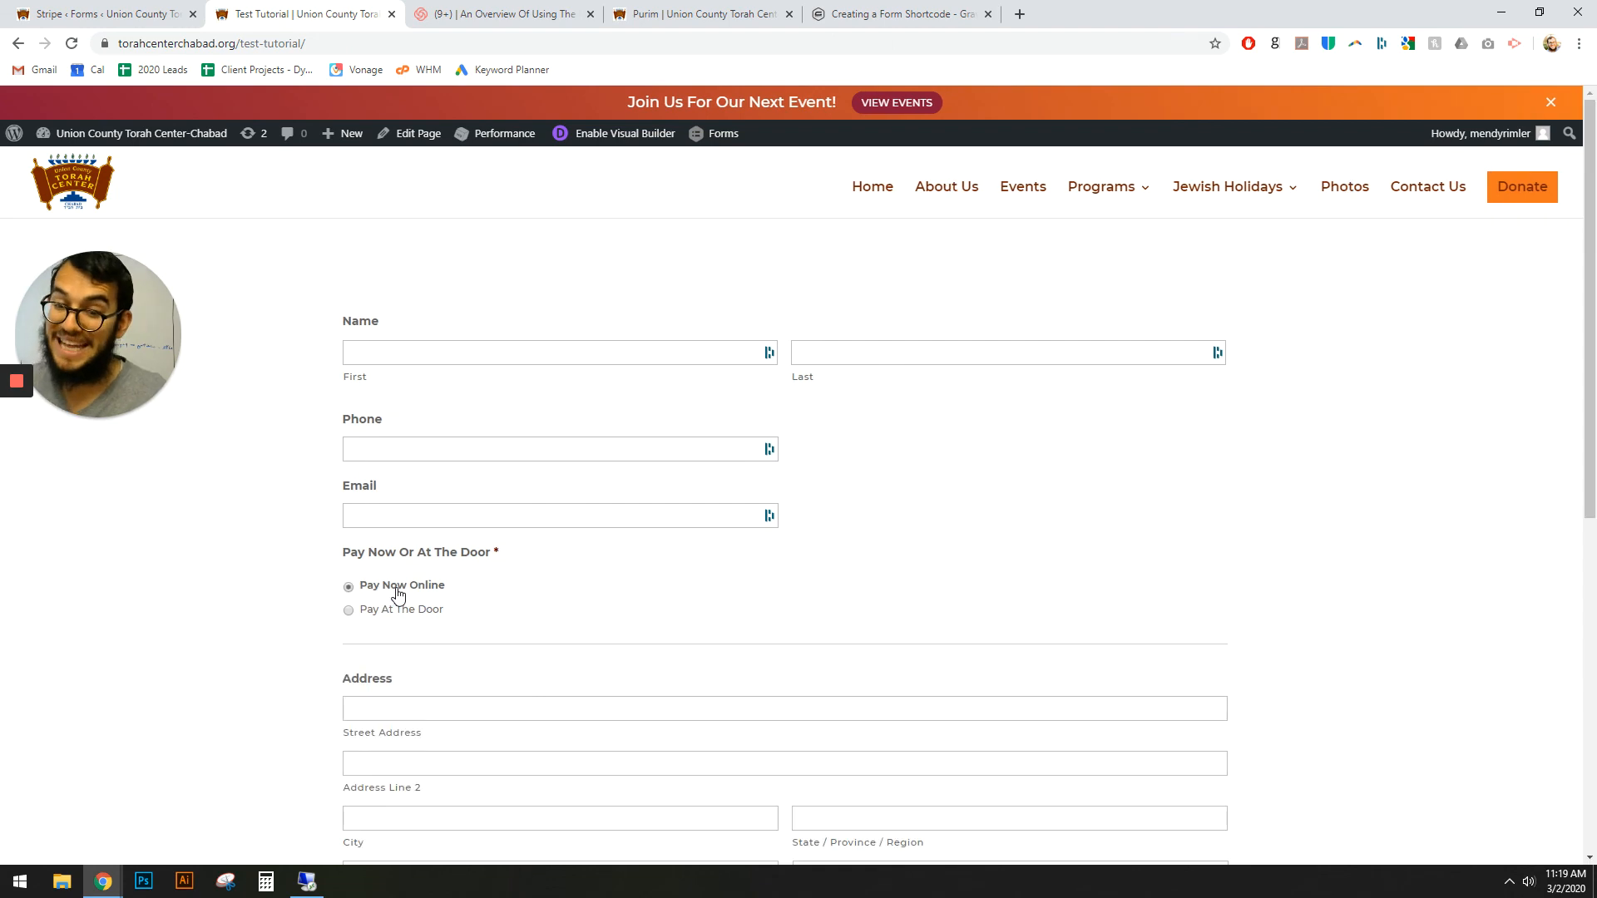
scroll(616, 612, down, 4)
scroll(616, 611, down, 2)
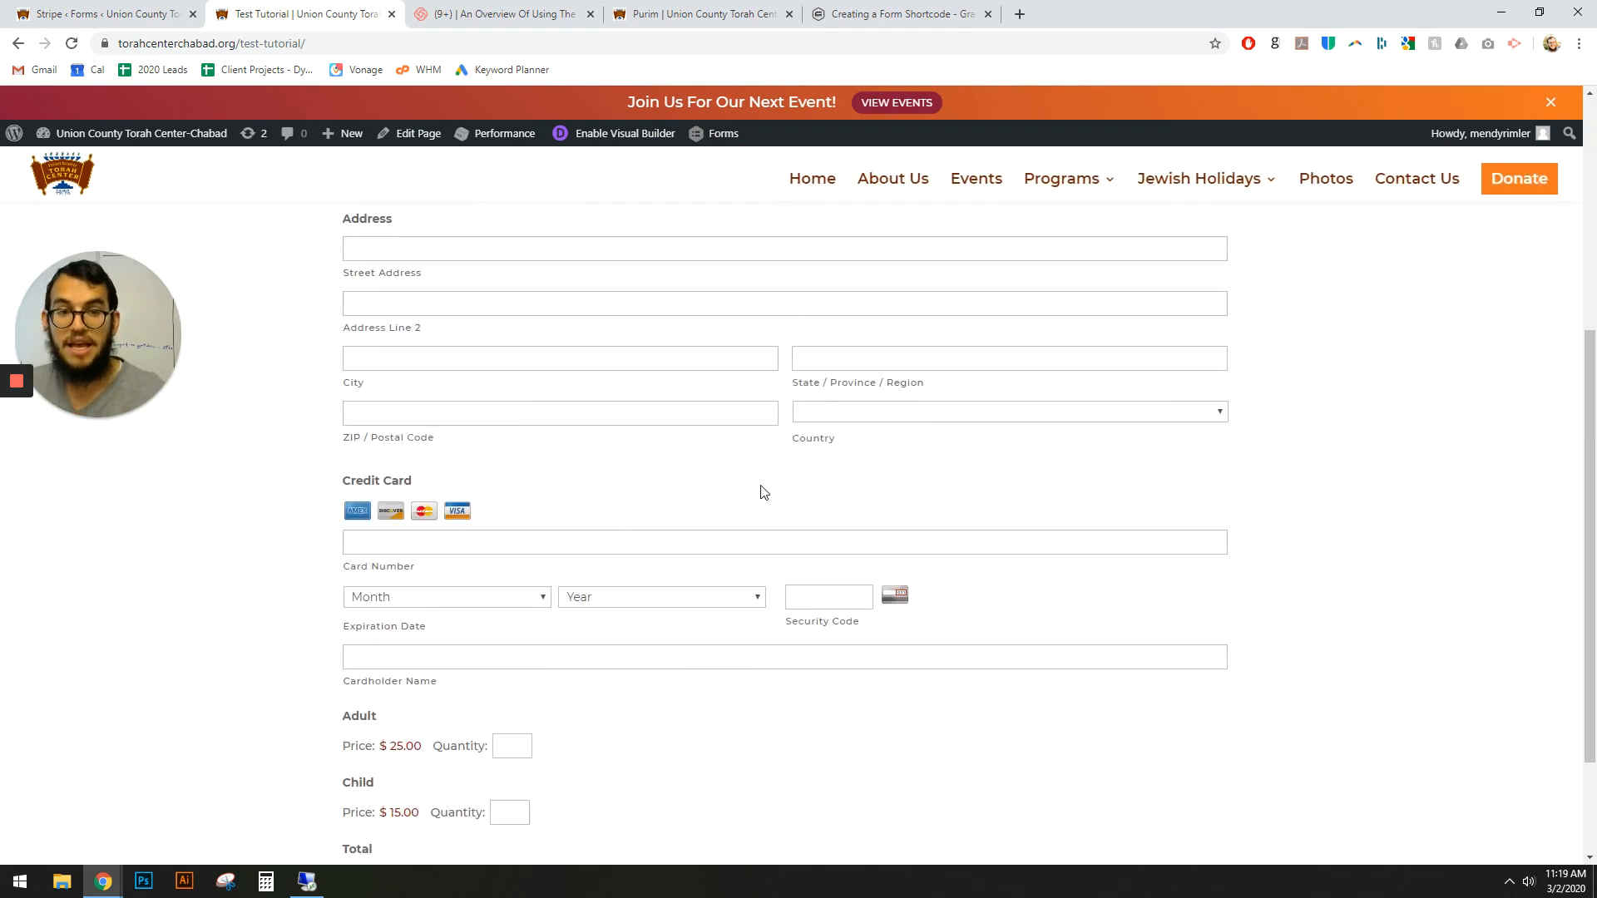
scroll(489, 625, down, 2)
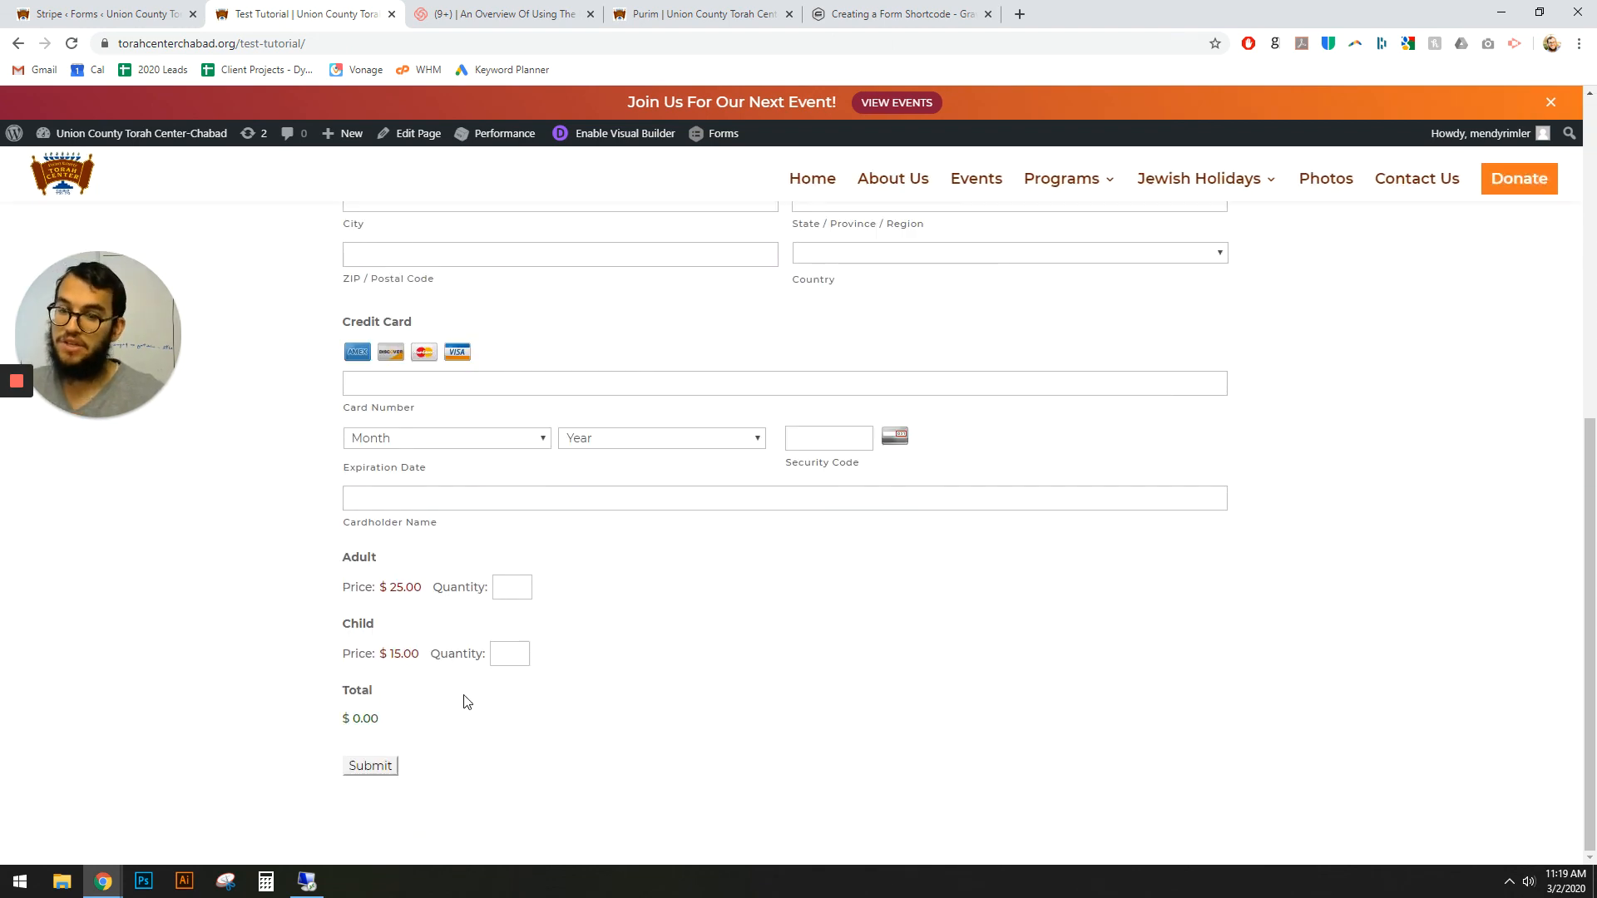
scroll(528, 646, up, 3)
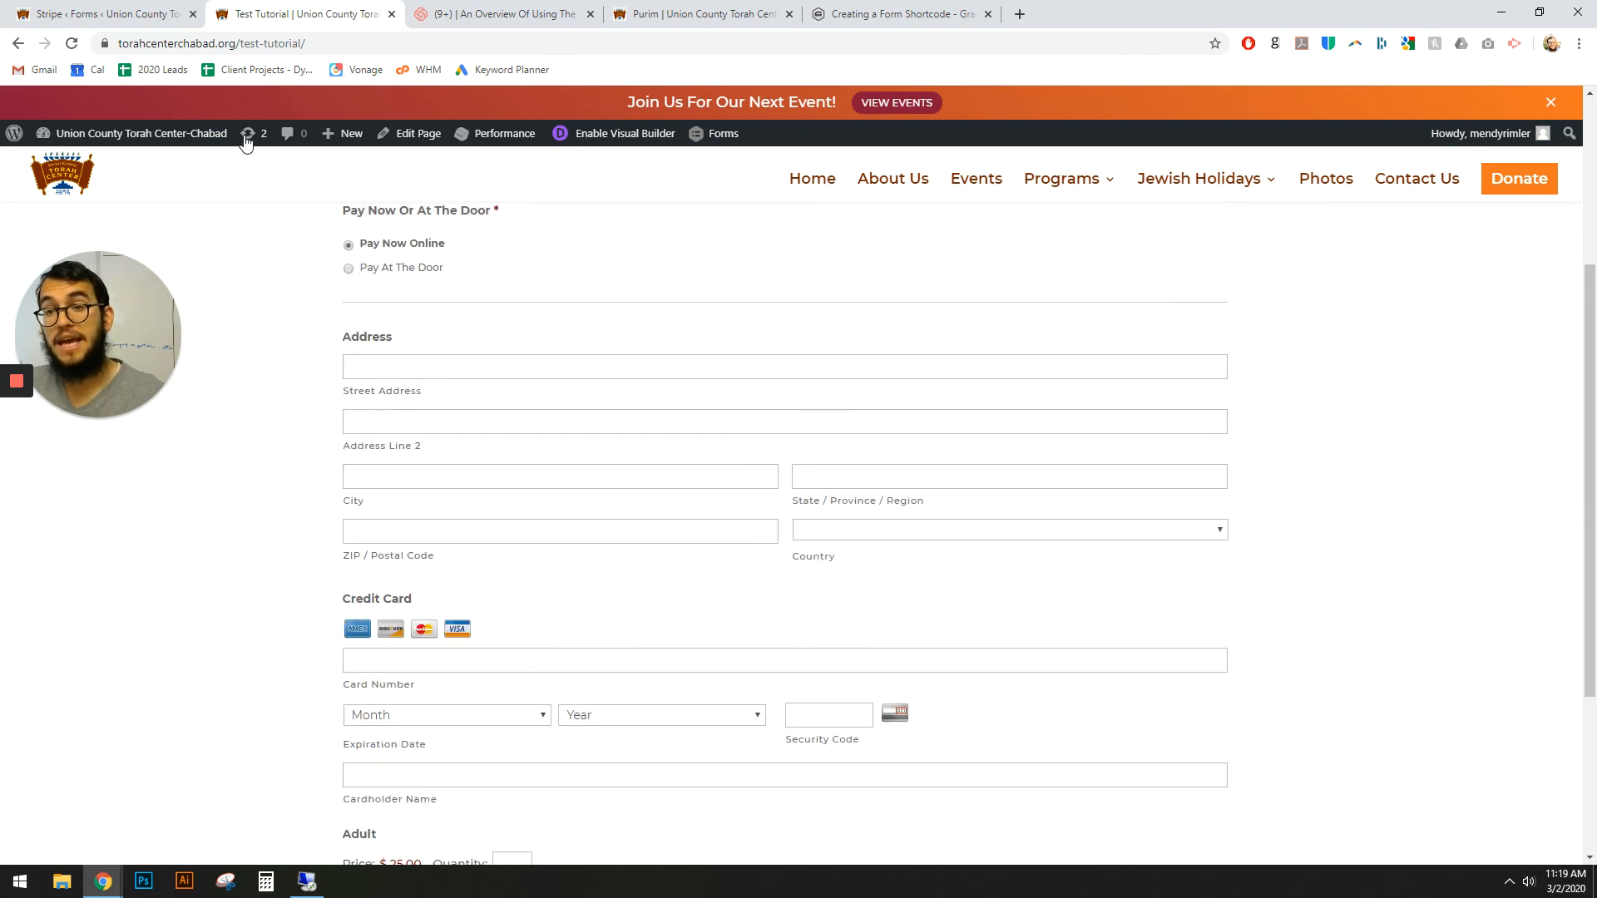
Leave the form's Stripe settings and open the form in the field editor
click(154, 15)
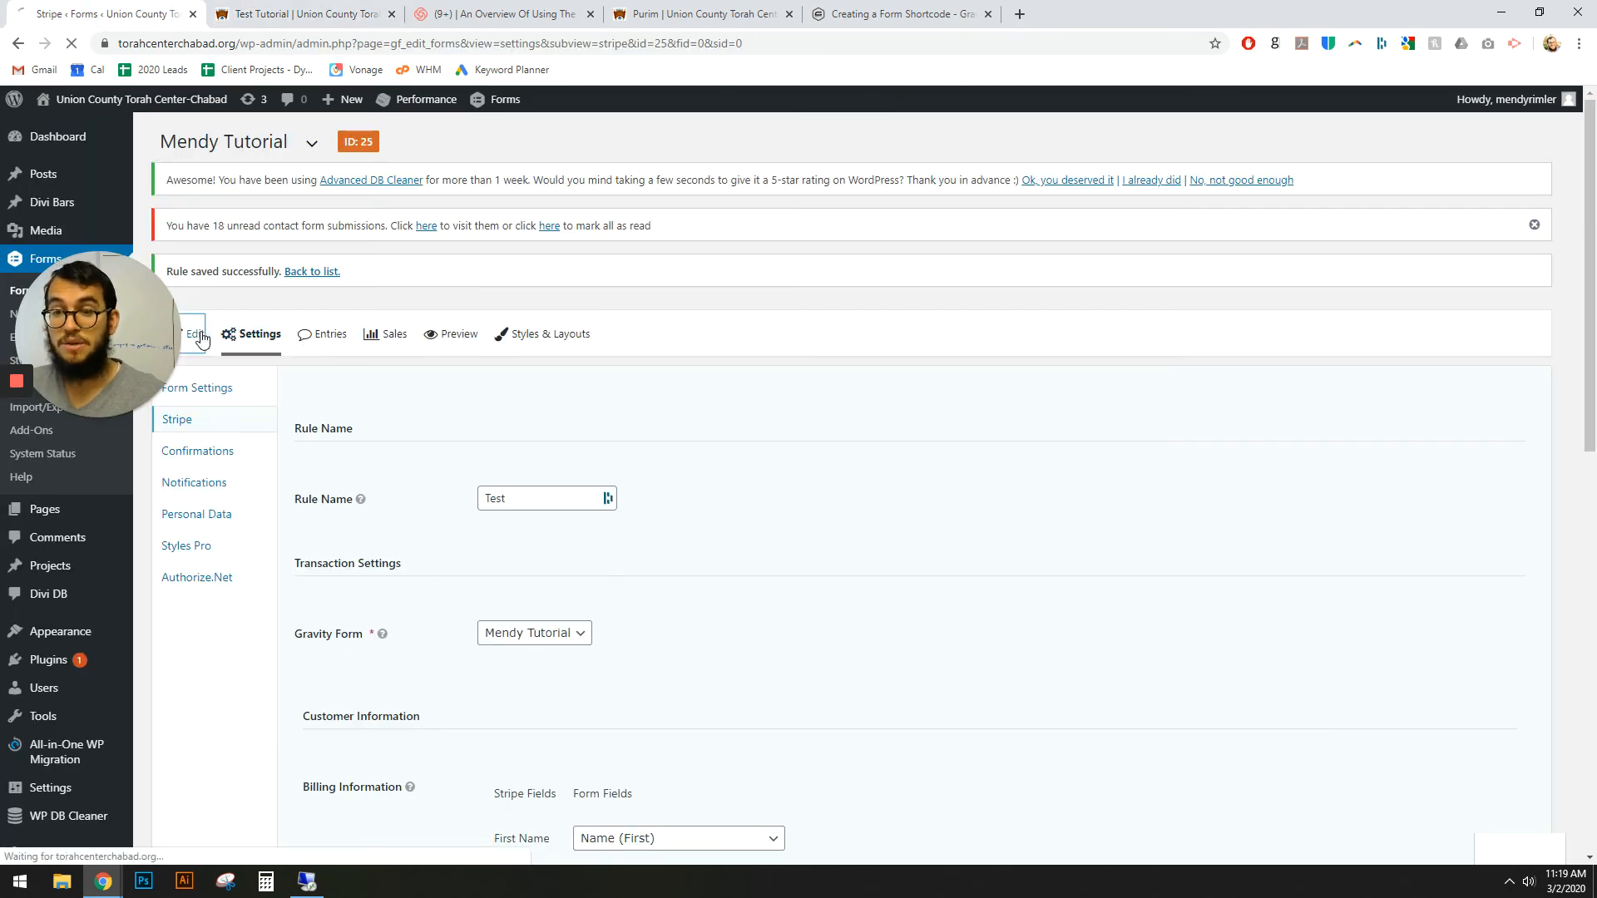
click(194, 334)
click(354, 14)
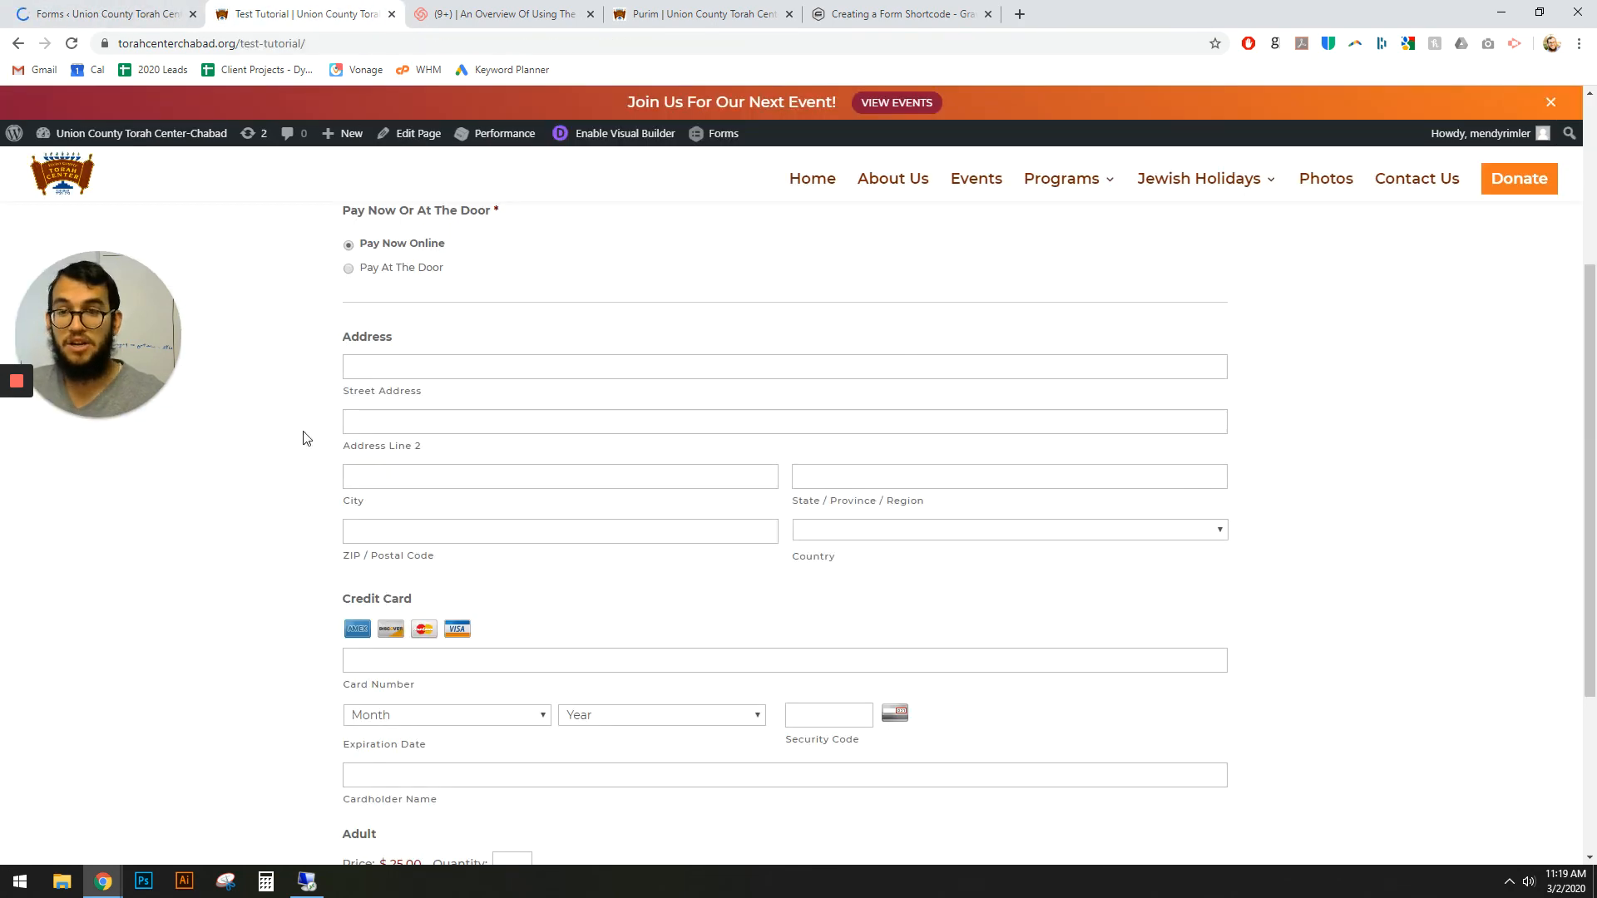
click(117, 12)
Set the Address field's address type to United States and update the form
scroll(291, 666, down, 3)
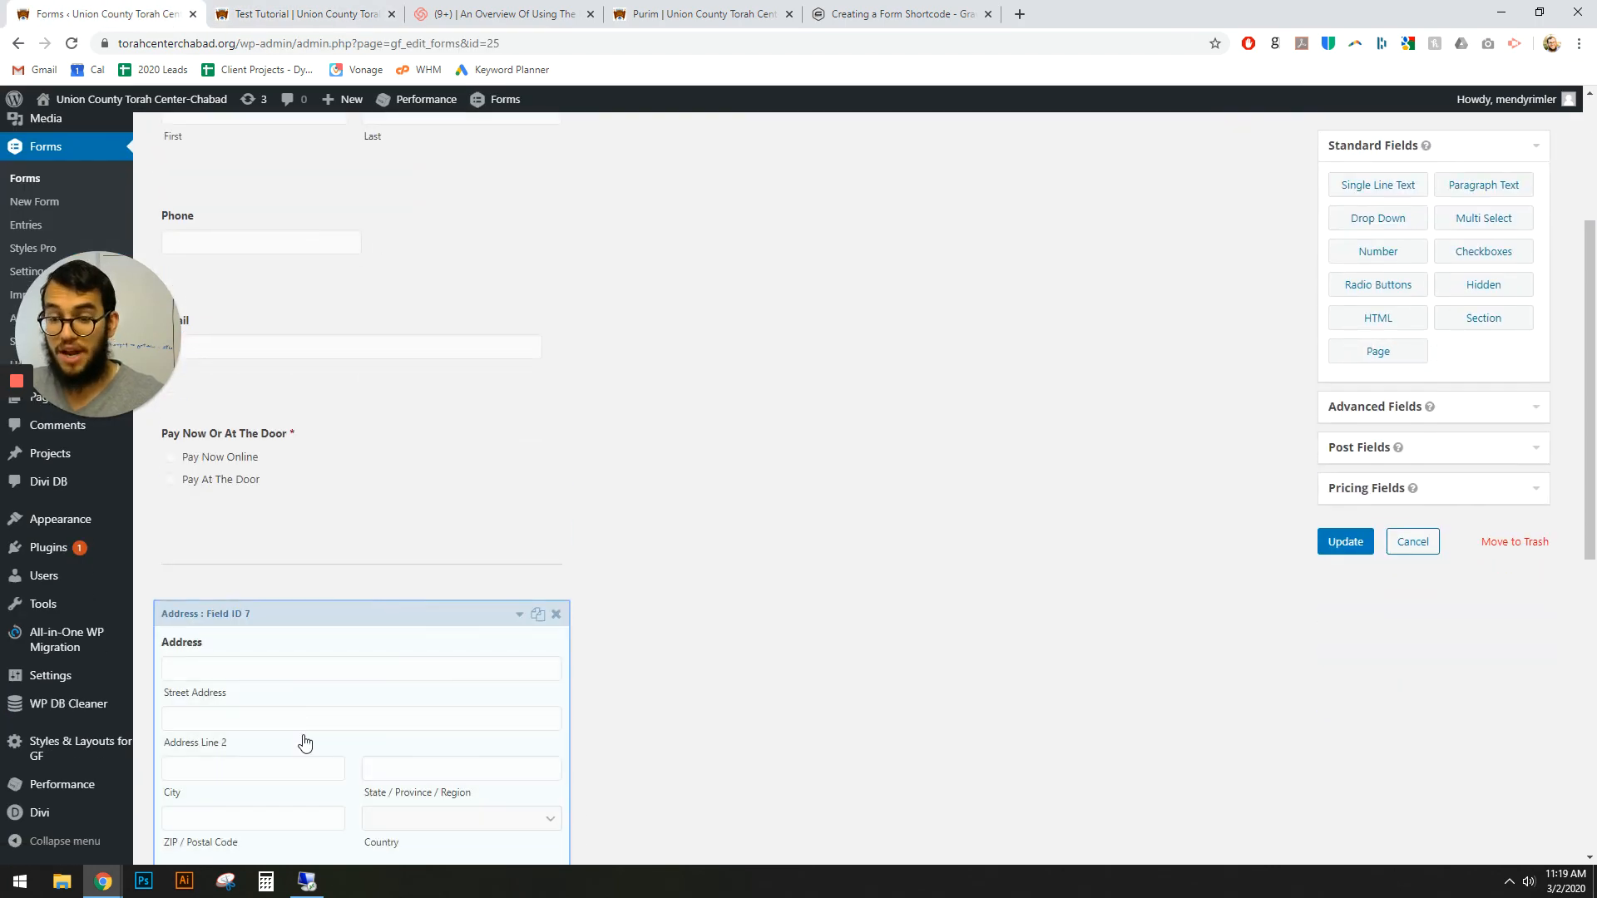
click(307, 741)
scroll(365, 551, down, 5)
scroll(357, 627, down, 3)
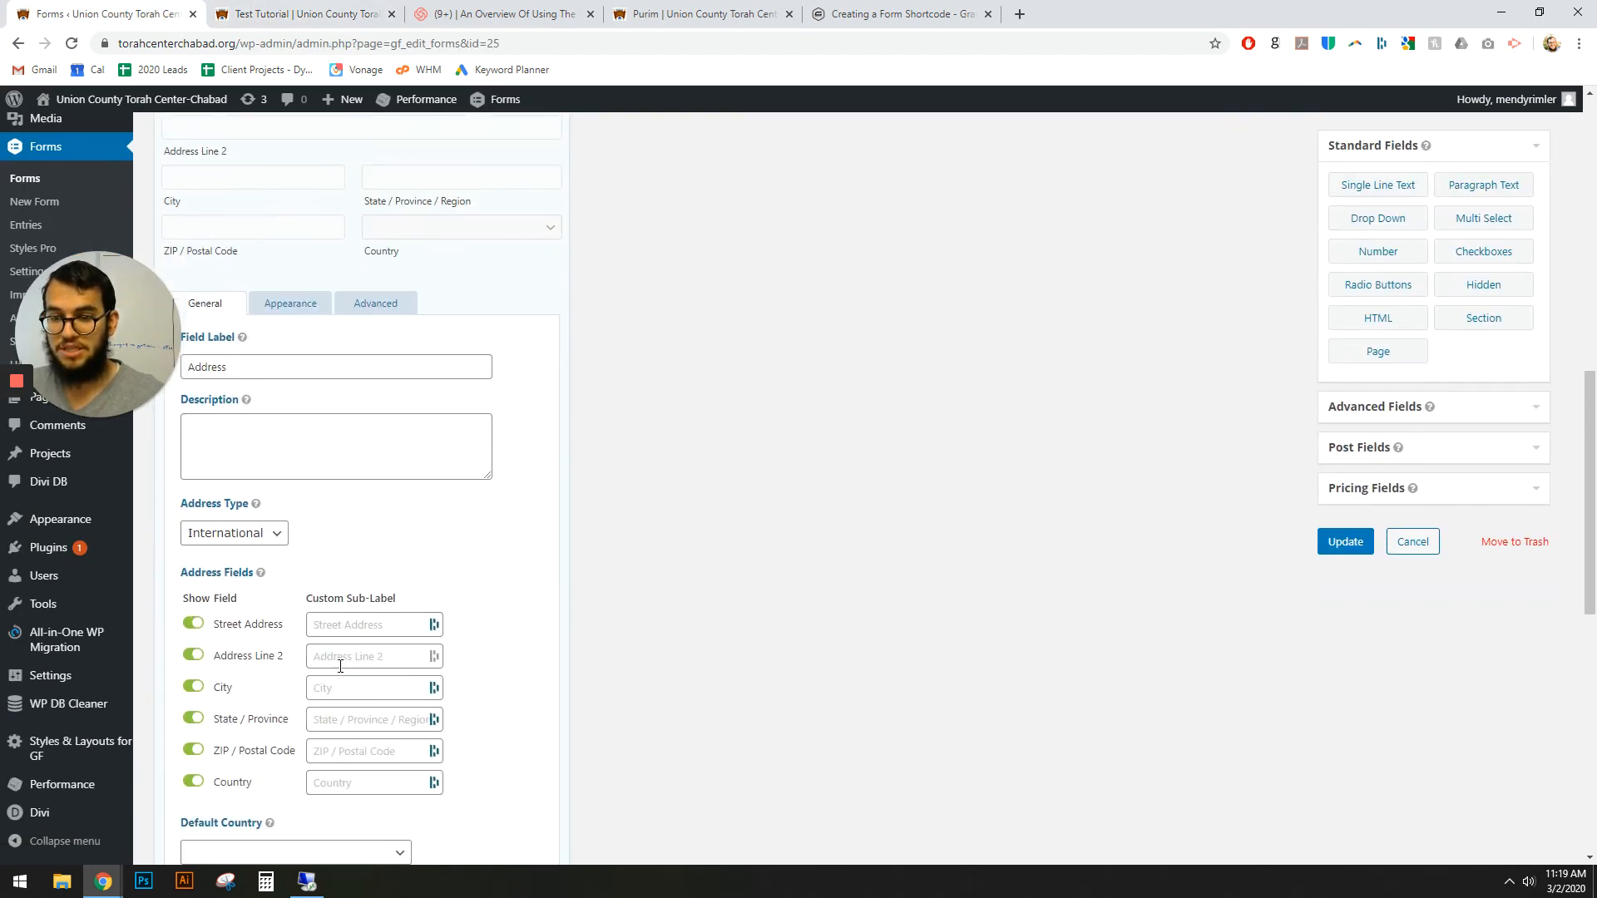
click(262, 431)
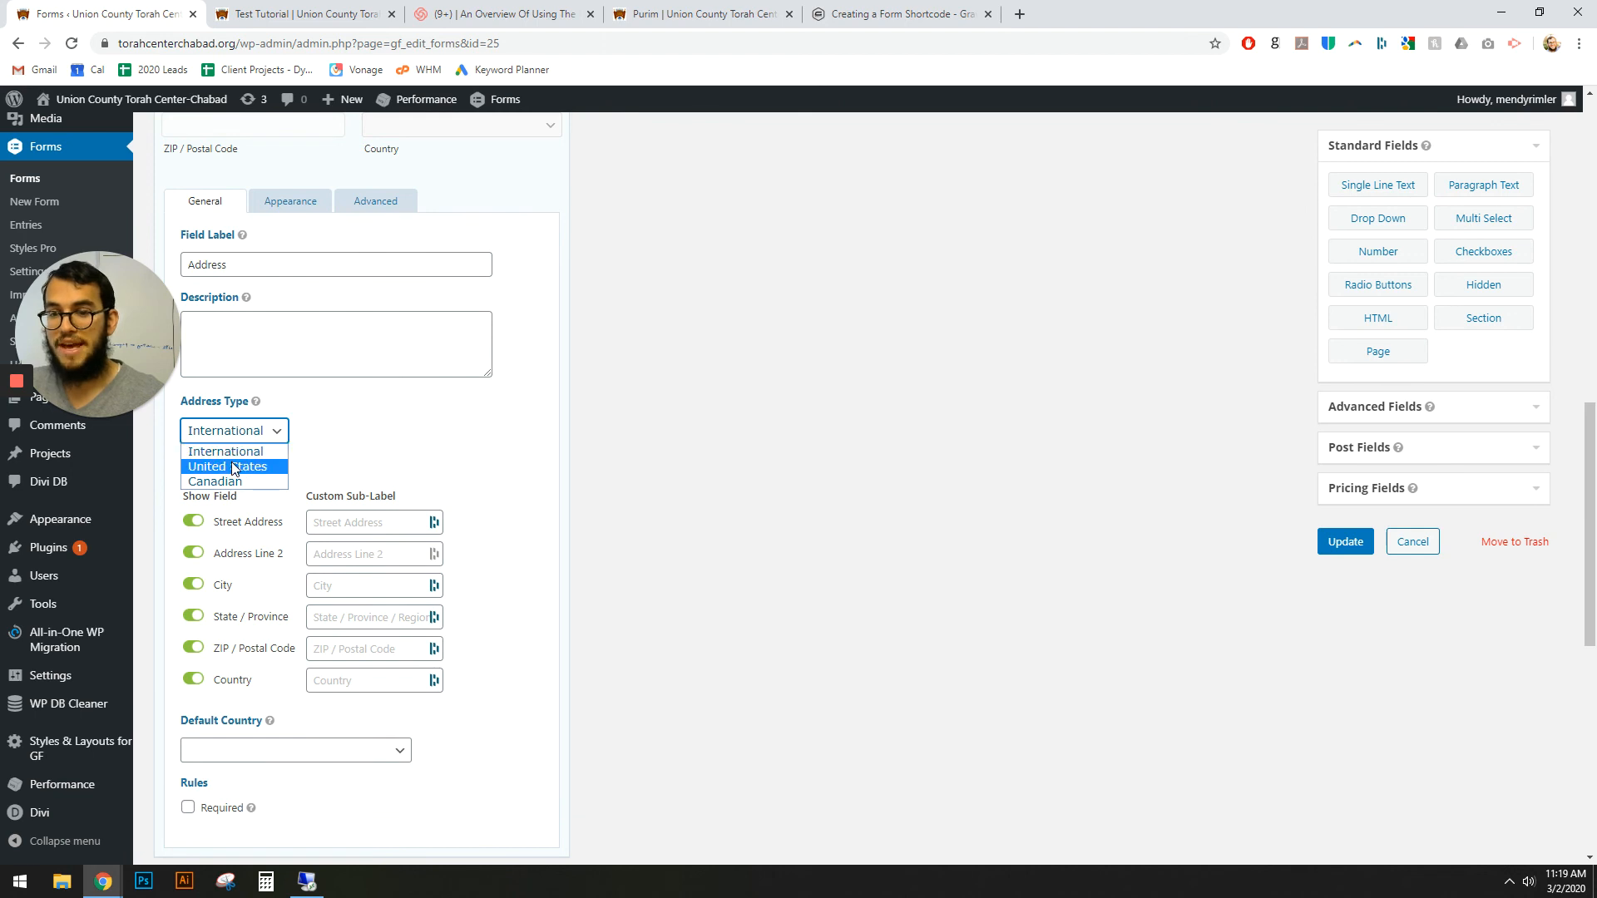
click(236, 464)
click(1344, 542)
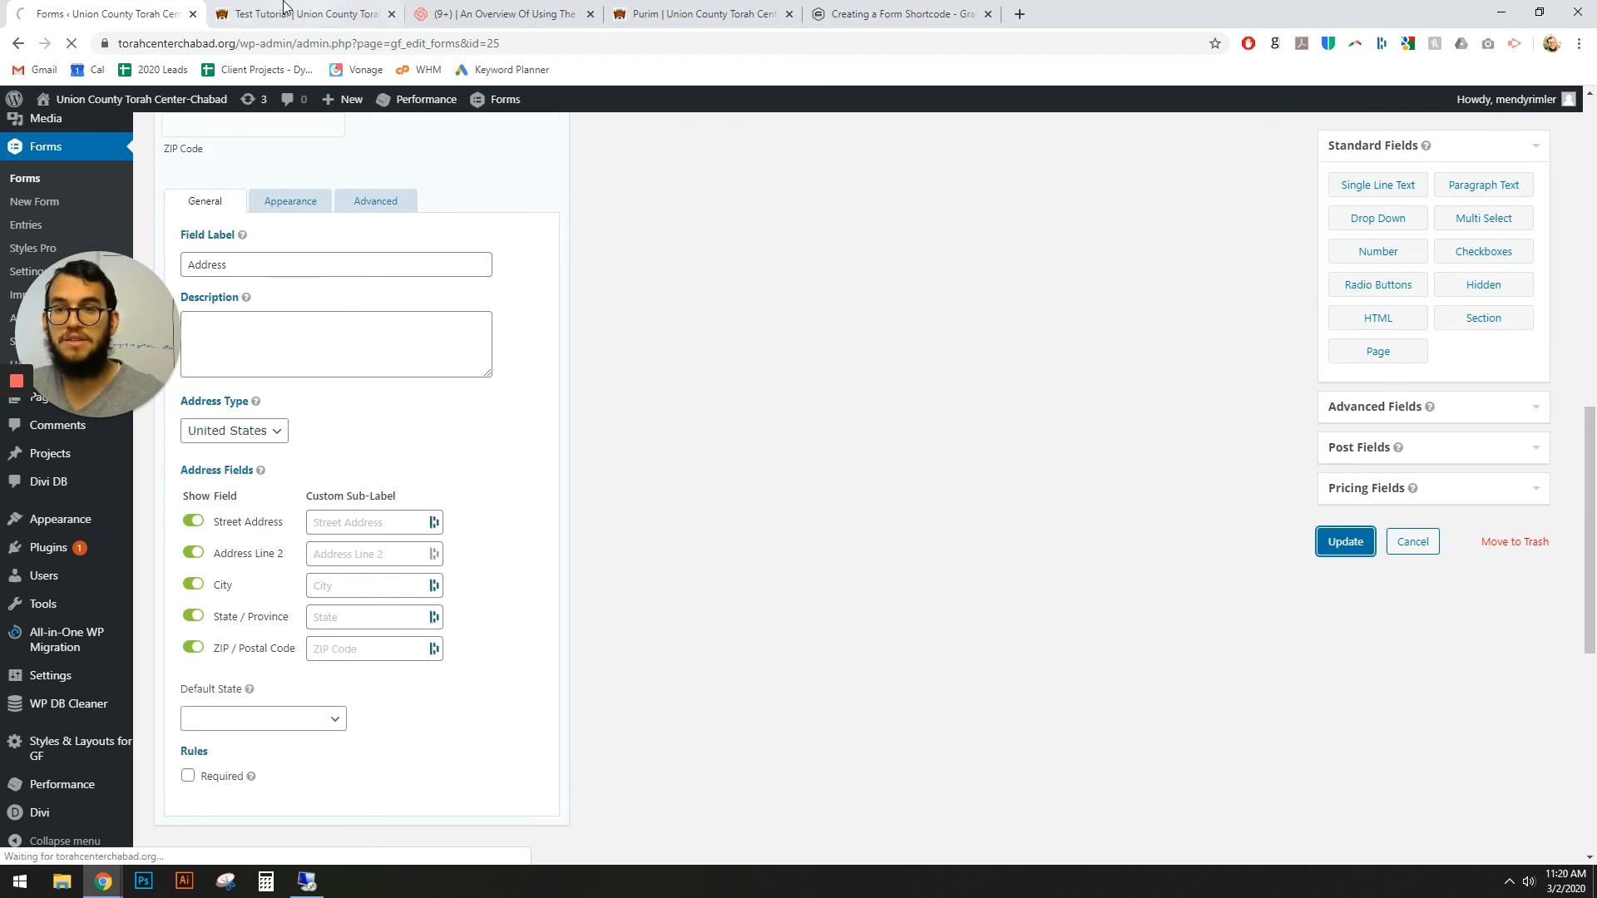
Reload the live Test Tutorial page, choose Pay Now Online and check the address, credit card and product fields
click(304, 13)
click(71, 44)
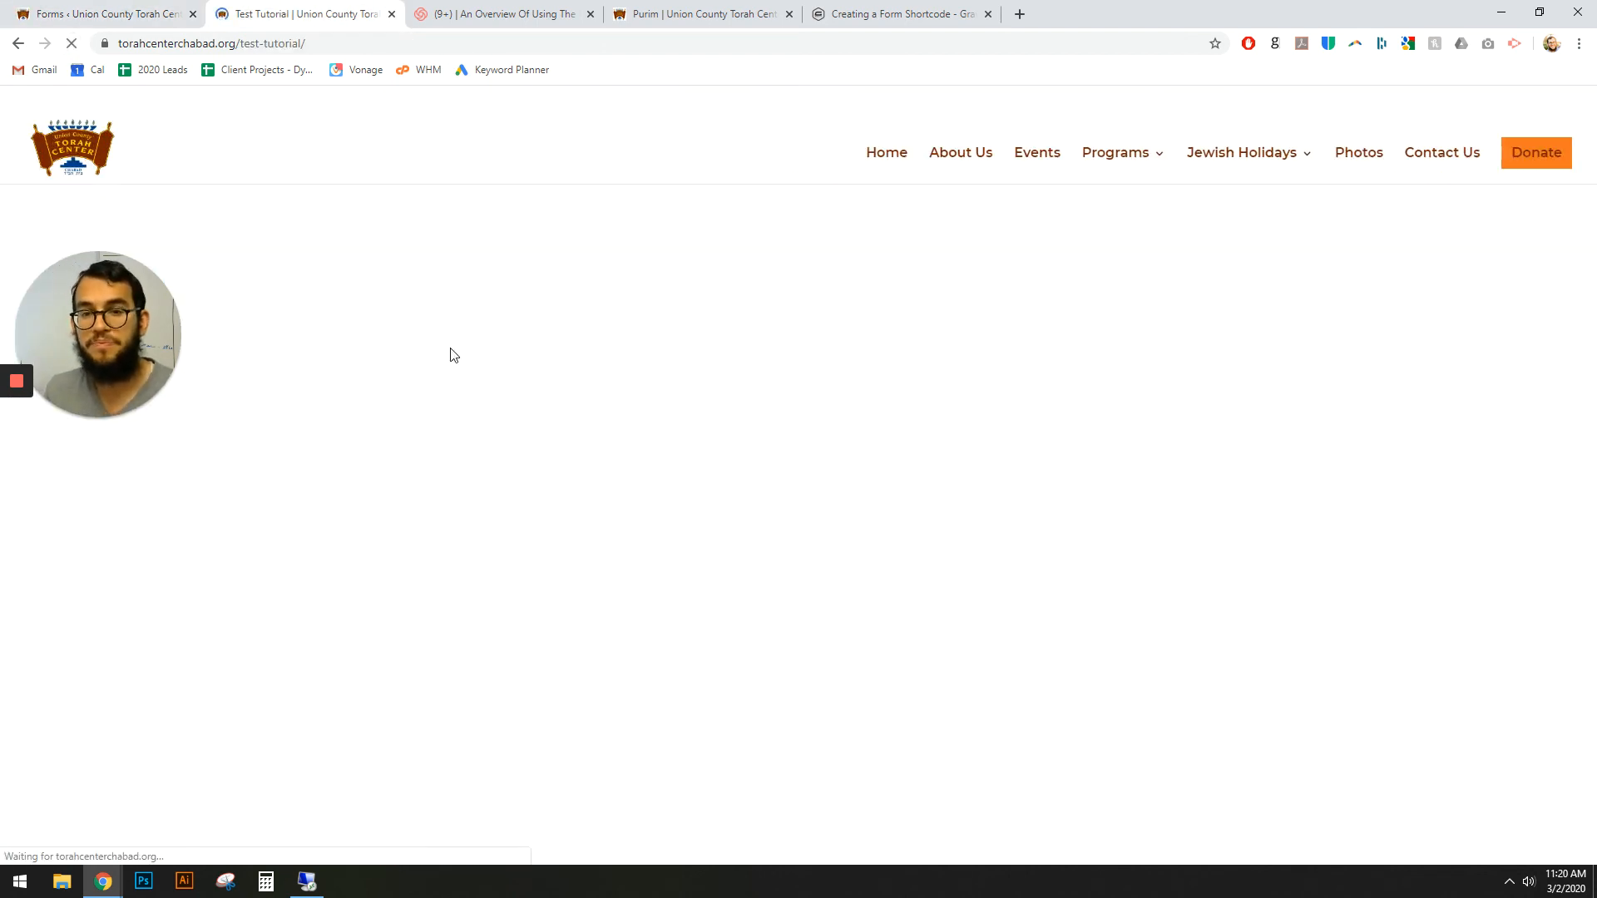
click(416, 553)
scroll(582, 574, down, 3)
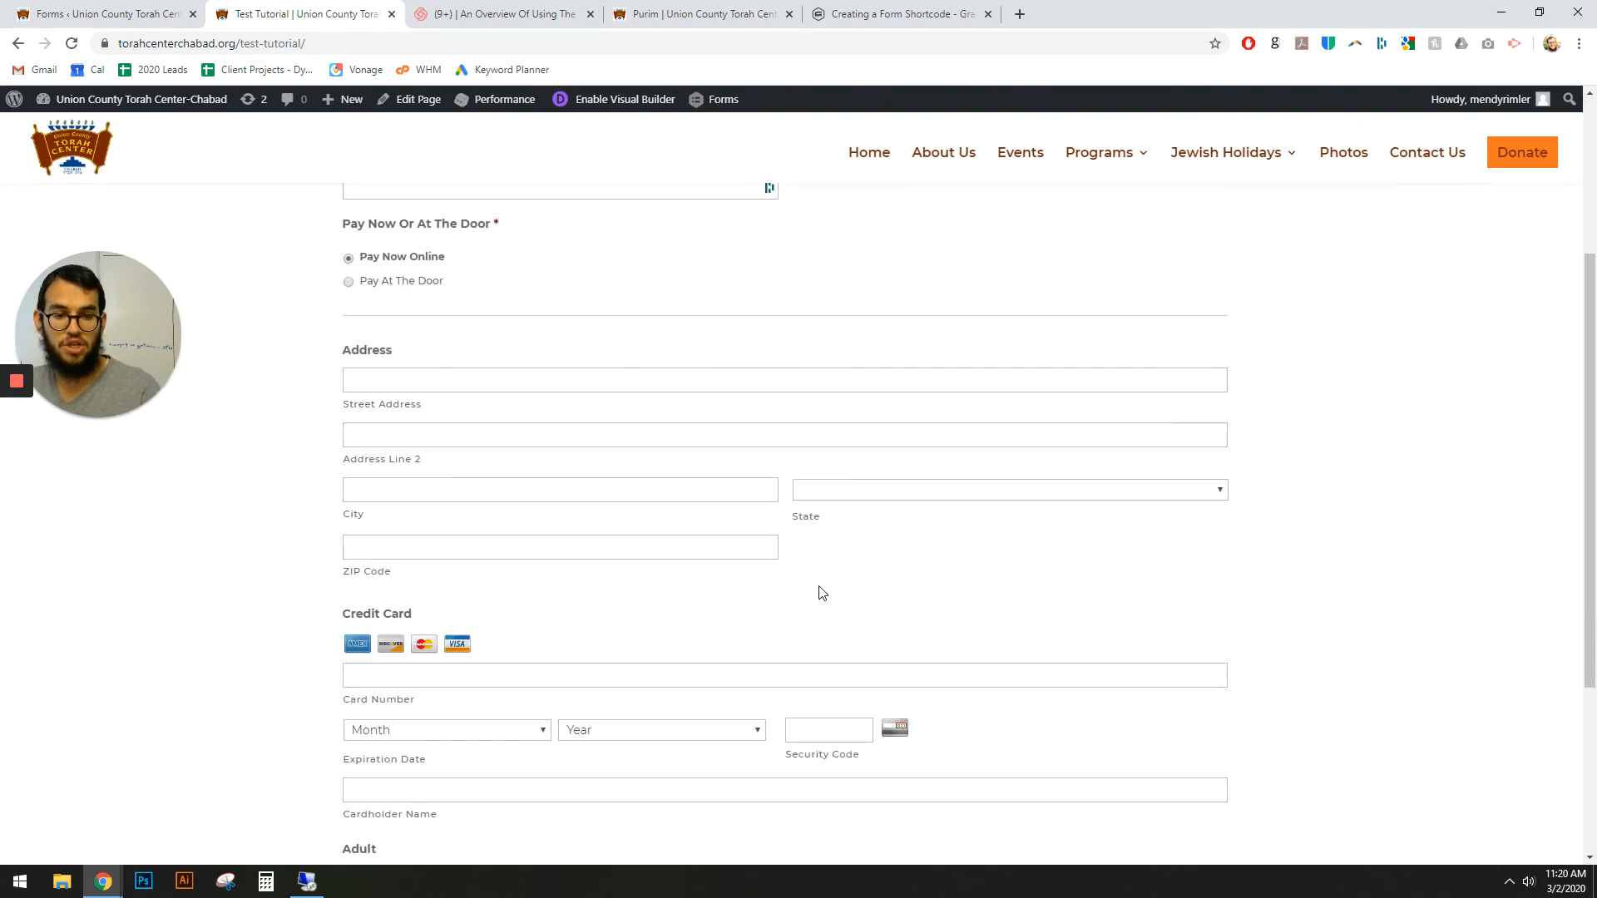
scroll(535, 610, down, 4)
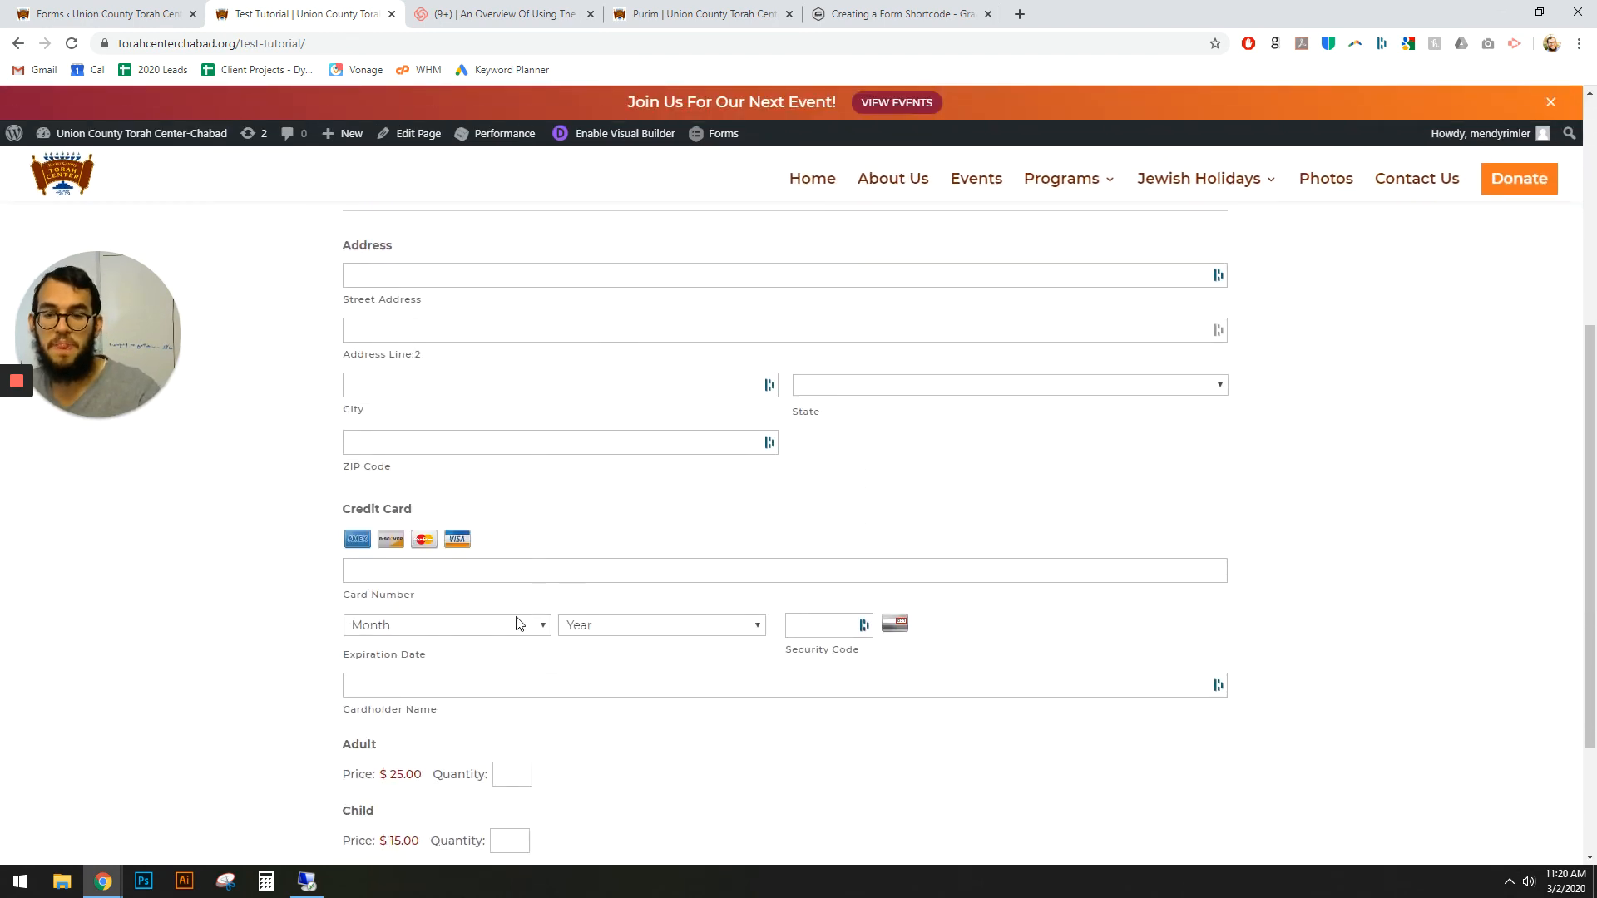
scroll(200, 254, up, 8)
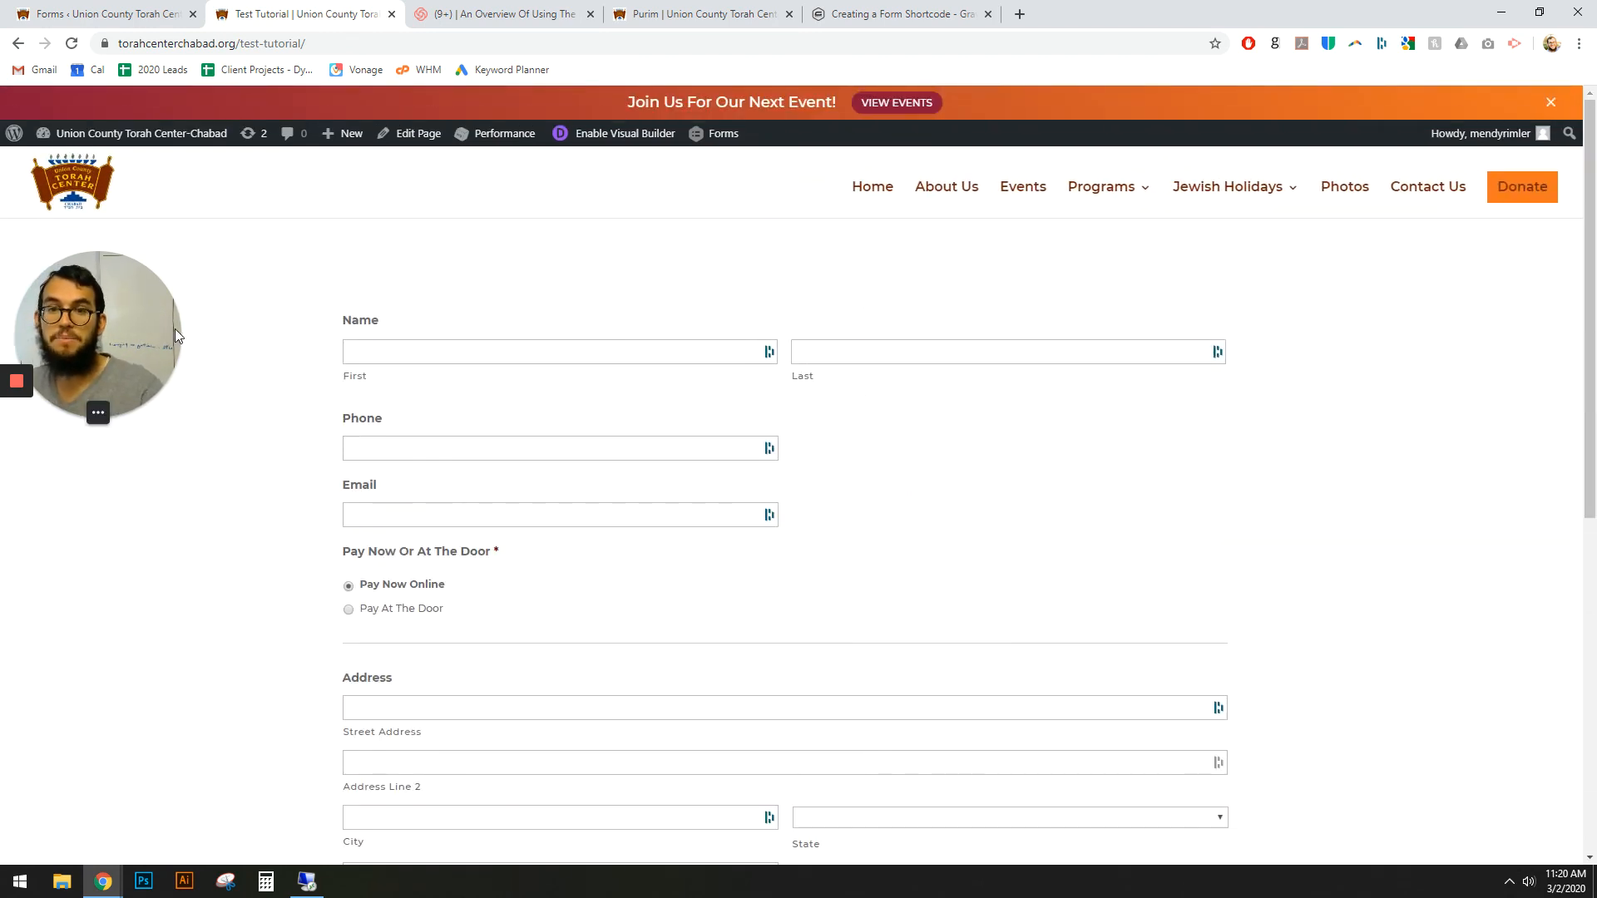